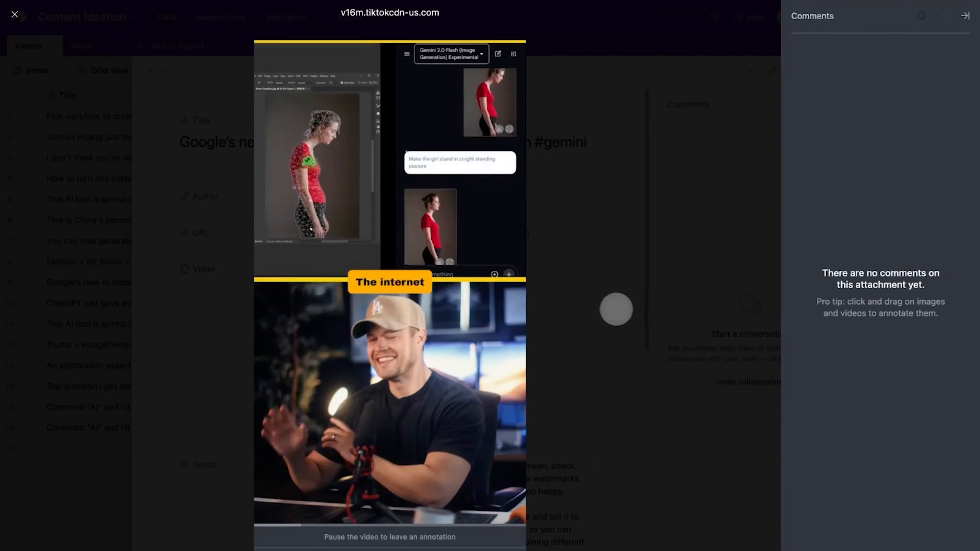
Close the video preview, review the Google AI model record's script, and page through its linked ideas from "5 Hidden Gemini Flash Features".
{"action": "left_click", "coordinate": [617, 307]}
{"action": "scroll", "coordinate": [575, 357], "scroll_direction": "down", "scroll_amount": 10}
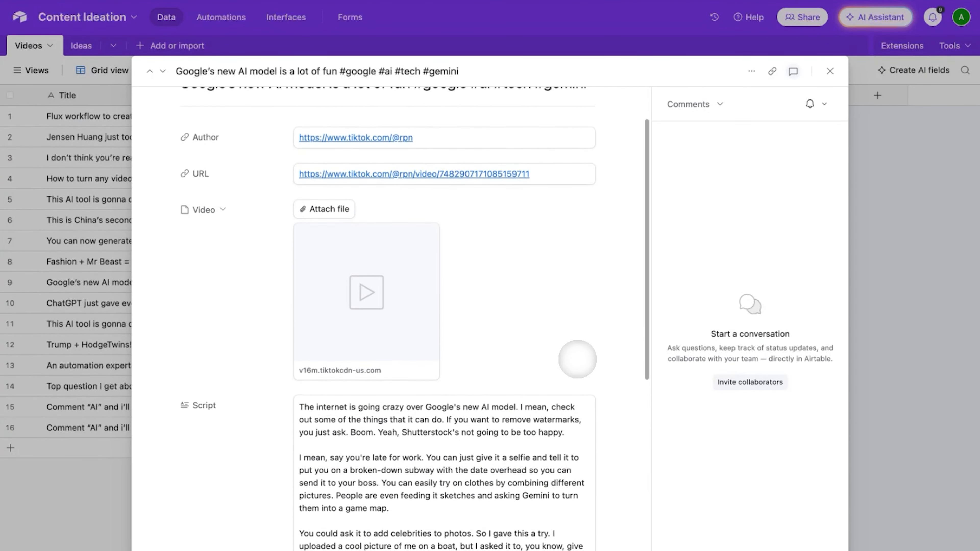
{"action": "scroll", "coordinate": [577, 359], "scroll_direction": "down", "scroll_amount": 3}
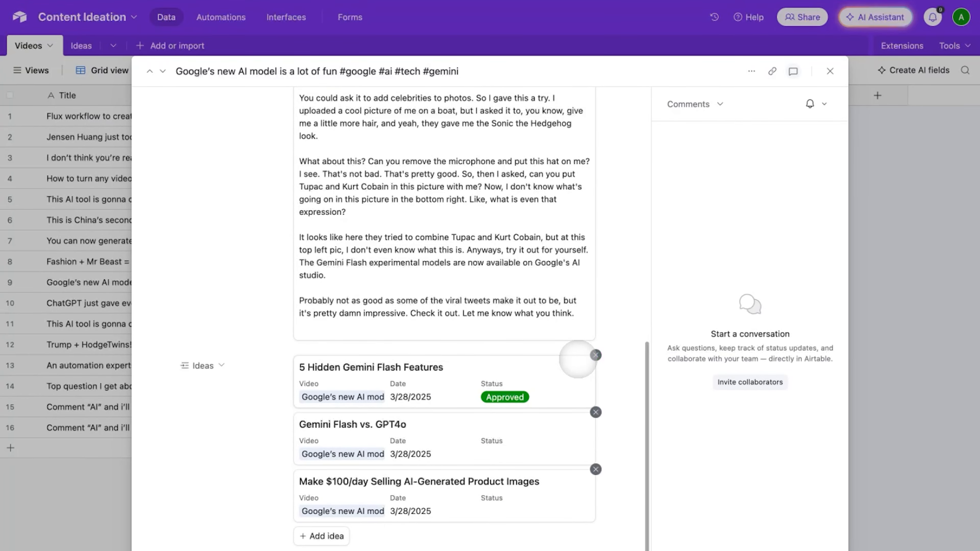
{"action": "left_click", "coordinate": [466, 382]}
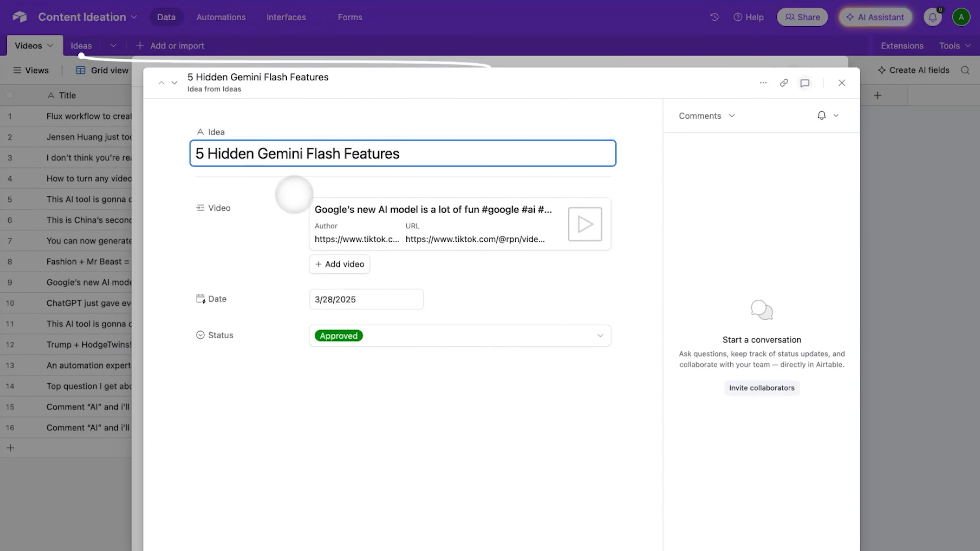
{"action": "left_click", "coordinate": [174, 83]}
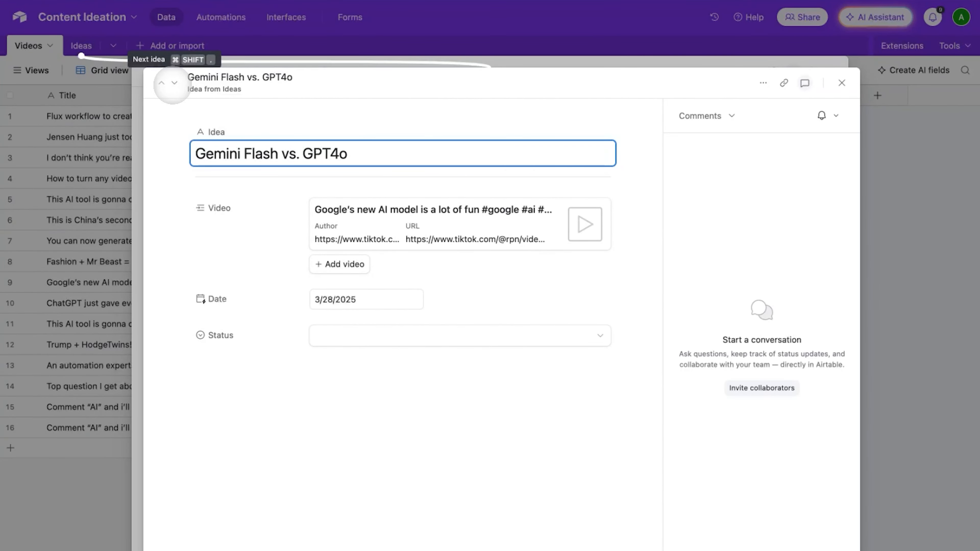
{"action": "left_click", "coordinate": [174, 82]}
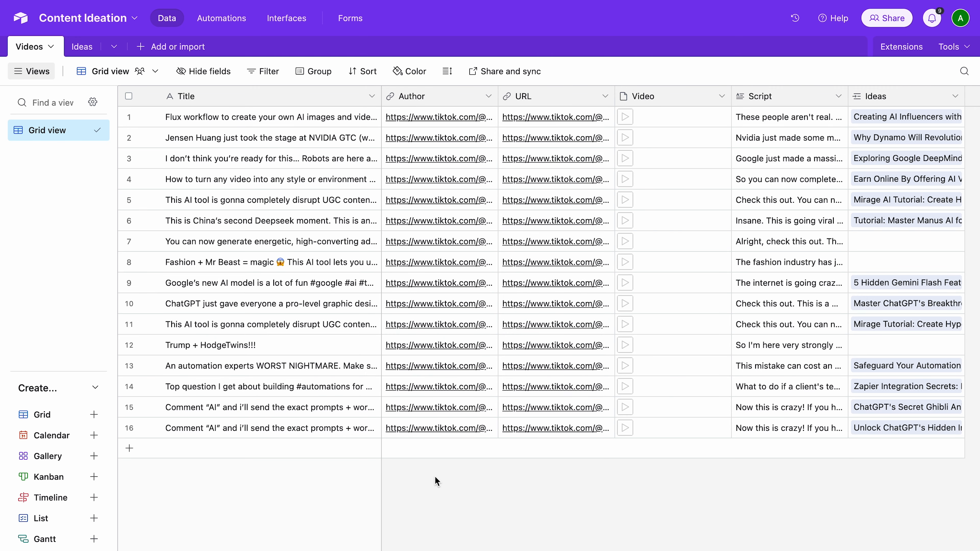
Open the Gemini robotics video record, review its script, and view the linked idea "Exploring Google DeepMind's Gemini Robotics".
{"action": "left_click", "coordinate": [152, 159]}
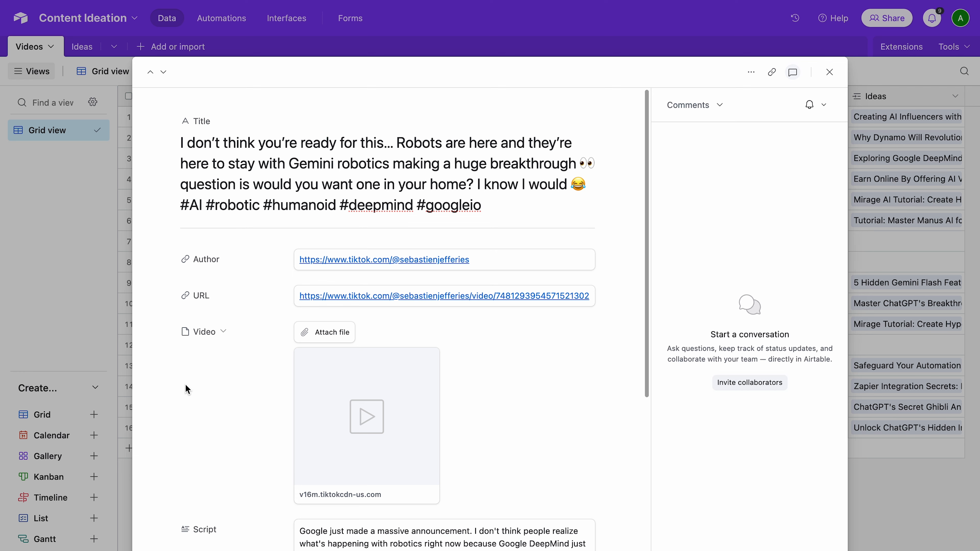
{"action": "scroll", "coordinate": [501, 375], "scroll_direction": "down", "scroll_amount": 3}
{"action": "left_click", "coordinate": [408, 369]}
{"action": "left_click_drag", "start_coordinate": [511, 510], "coordinate": [274, 313]}
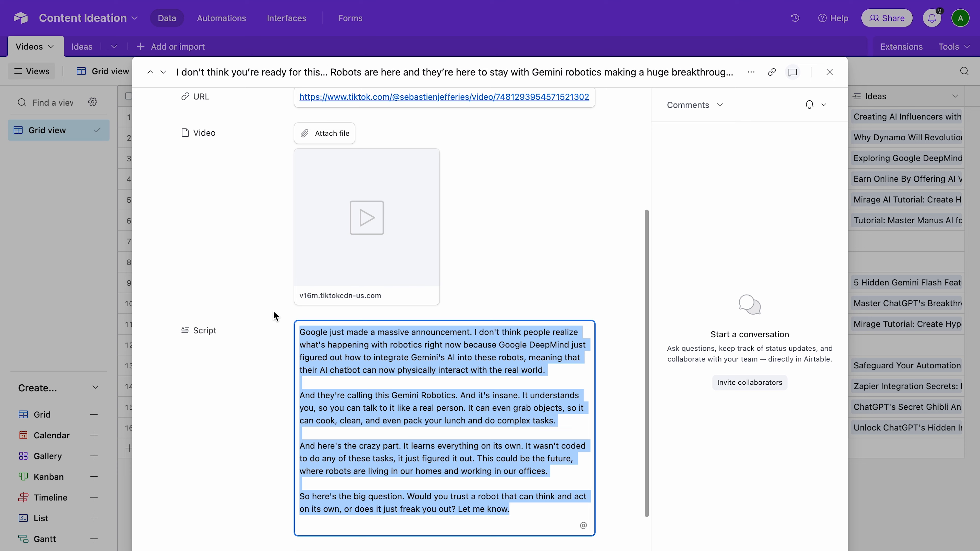
{"action": "scroll", "coordinate": [395, 412], "scroll_direction": "down", "scroll_amount": 4}
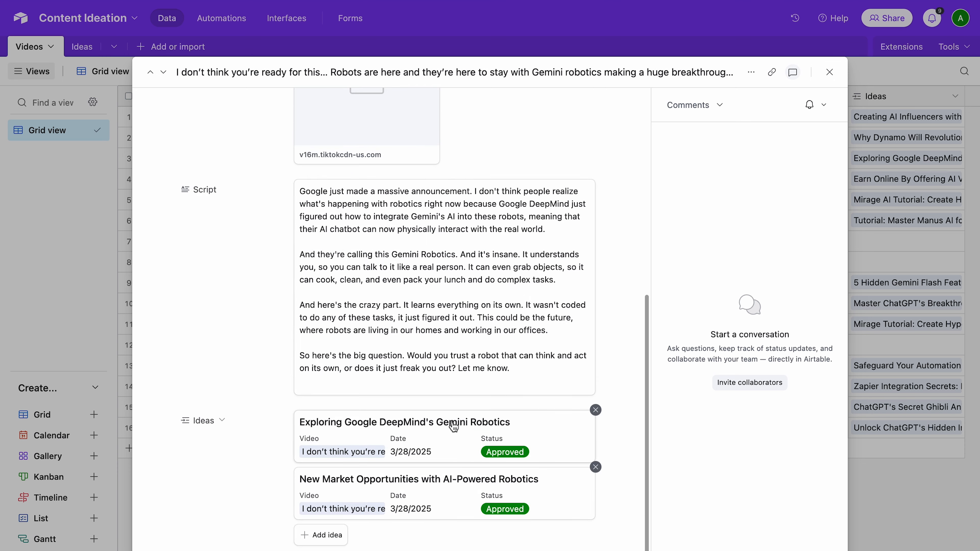
{"action": "left_click", "coordinate": [443, 431]}
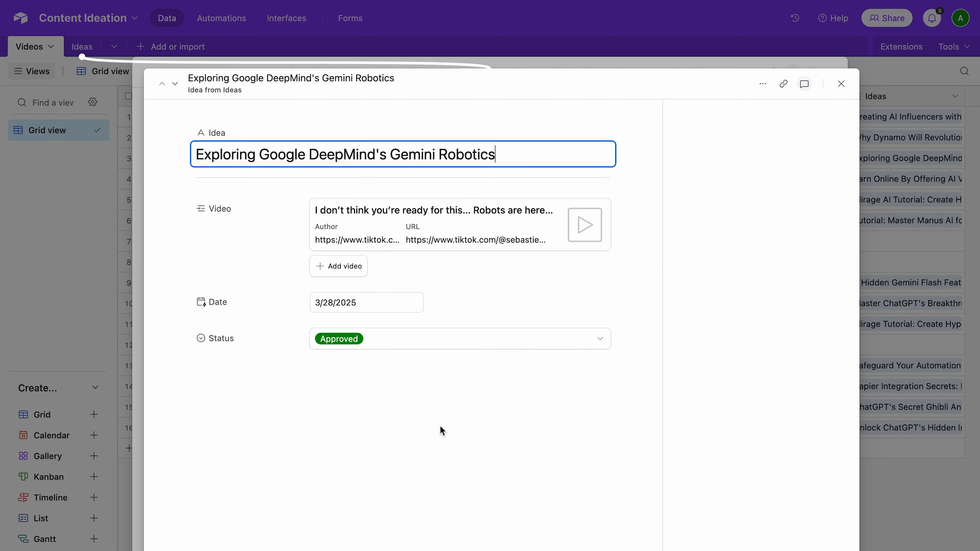
Open the idea "5 Hidden Gemini Flash Features" in the Ideas table and choose its status.
{"action": "left_click", "coordinate": [119, 295]}
{"action": "left_click", "coordinate": [145, 427]}
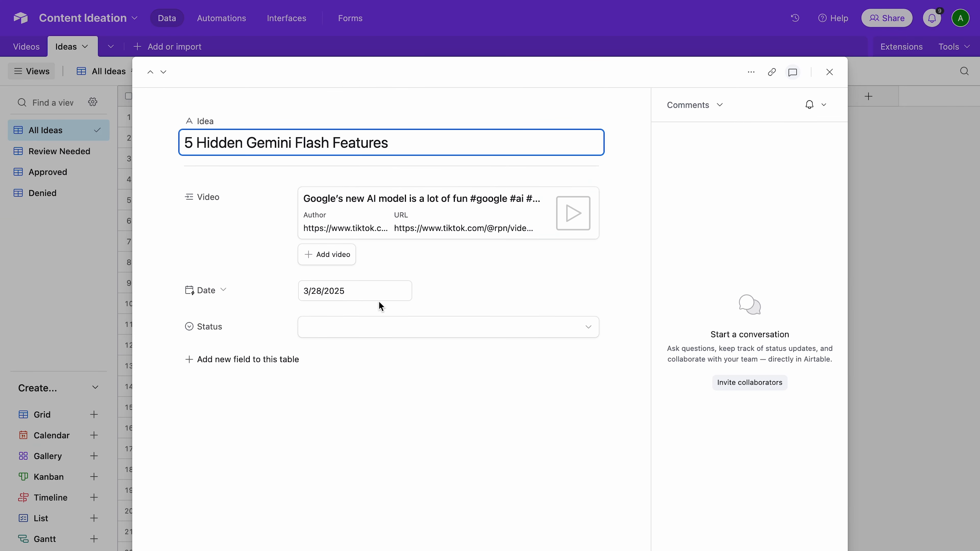
{"action": "left_click", "coordinate": [366, 328]}
{"action": "left_click", "coordinate": [349, 405]}
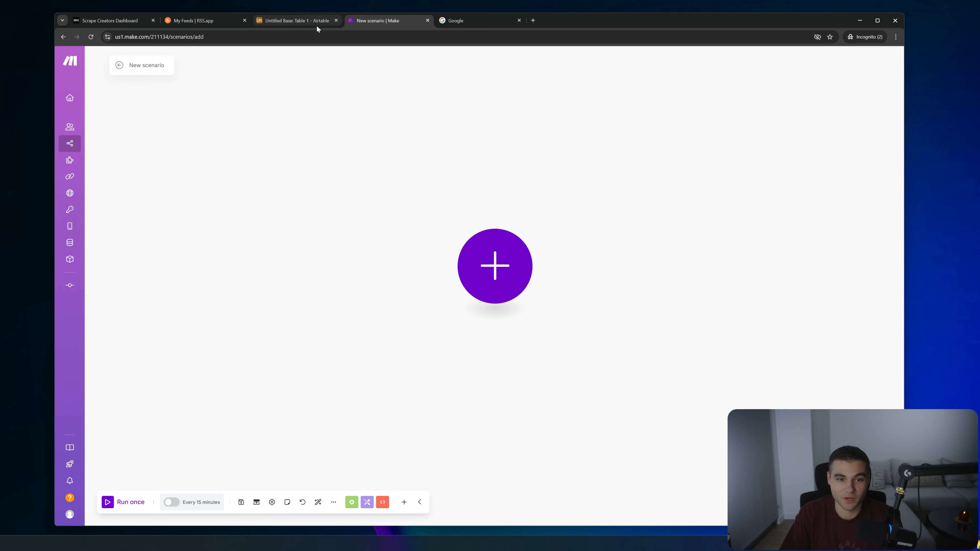
Look over the empty Airtable base, the RSS.app feed creation page and the Scrape Creators dashboard, ending in RSS.app.
{"action": "left_click", "coordinate": [308, 22]}
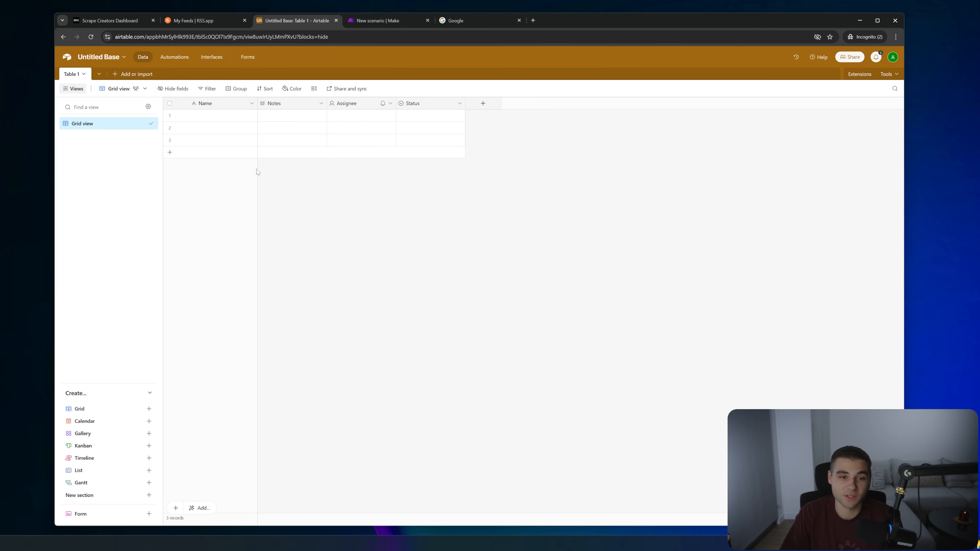
{"action": "left_click", "coordinate": [199, 21]}
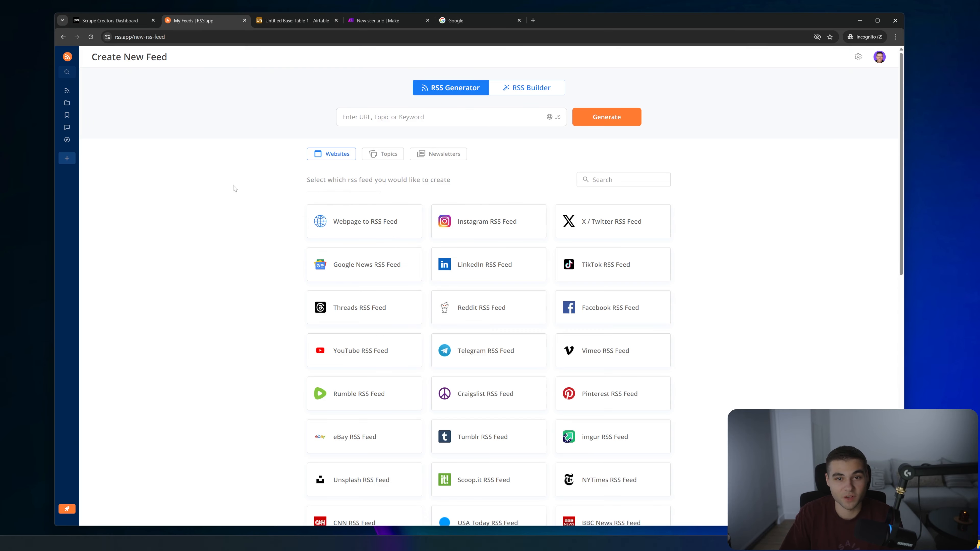
{"action": "left_click", "coordinate": [116, 21]}
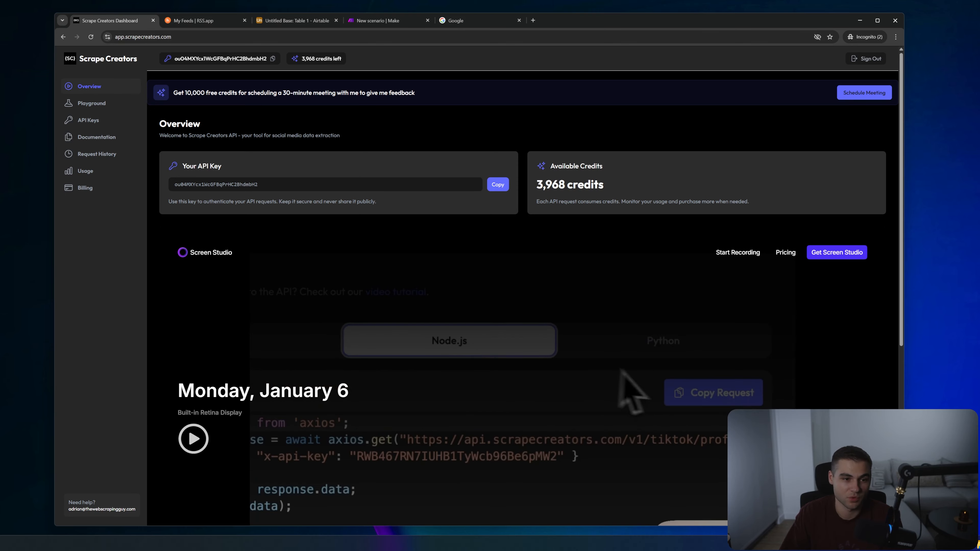
{"action": "left_click", "coordinate": [193, 21]}
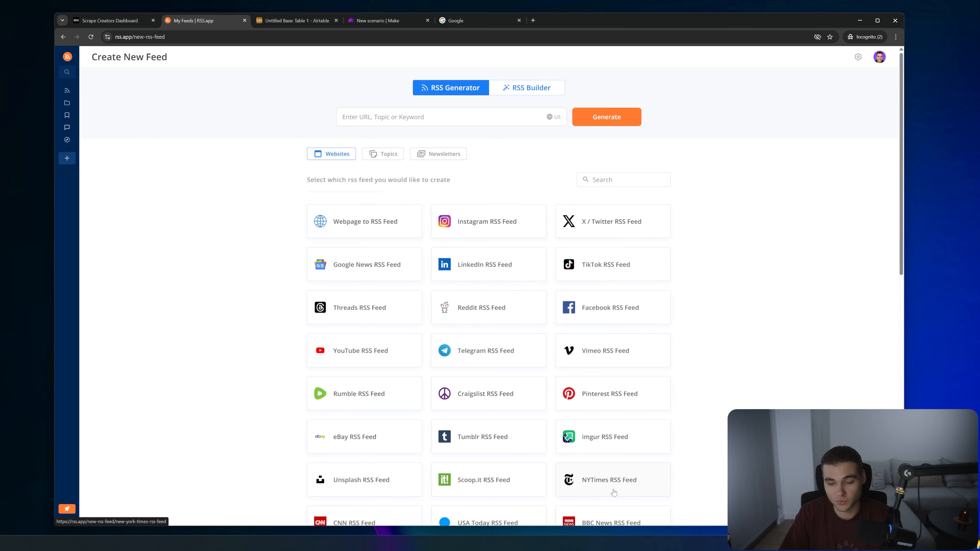
Search Google for "new york times rss feed" and open the New York Times RSS Feeds page.
{"action": "left_click", "coordinate": [470, 20]}
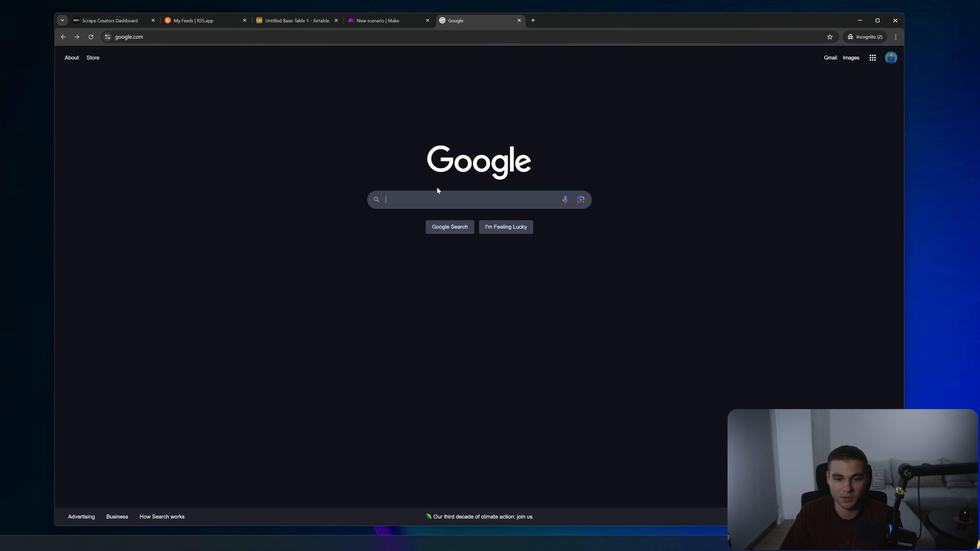
{"action": "left_click", "coordinate": [439, 198]}
{"action": "type", "text": "new "}
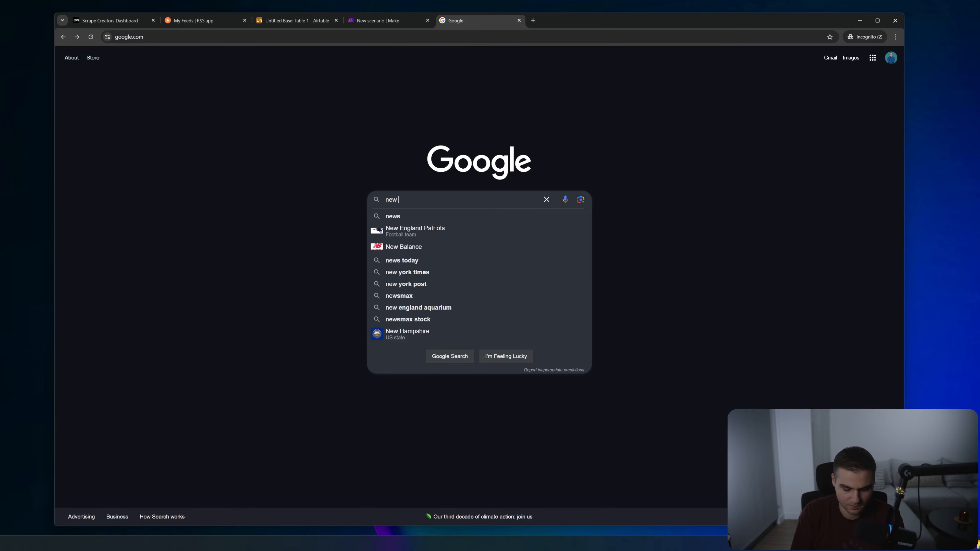
{"action": "type", "text": "york times rss feed"}
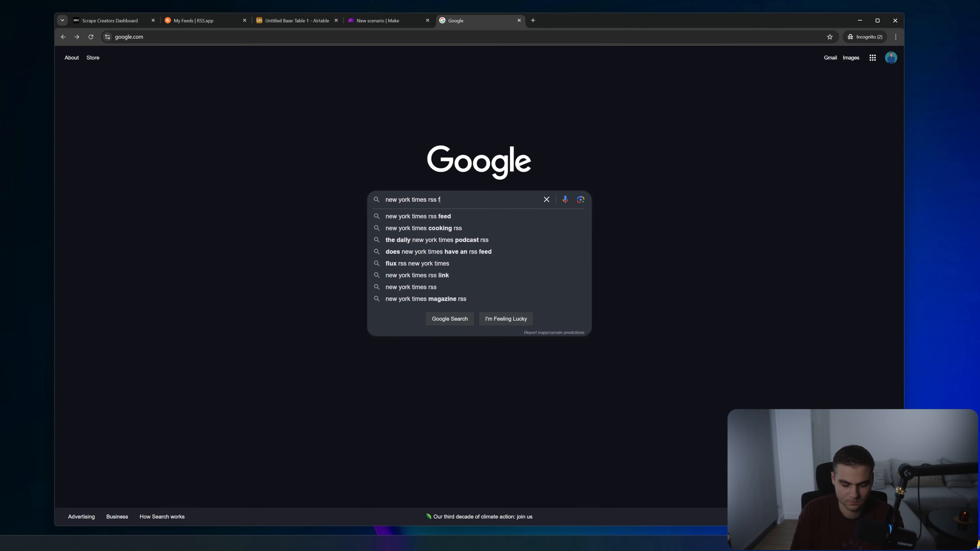
{"action": "key", "text": "Return"}
{"action": "left_click", "coordinate": [159, 135]}
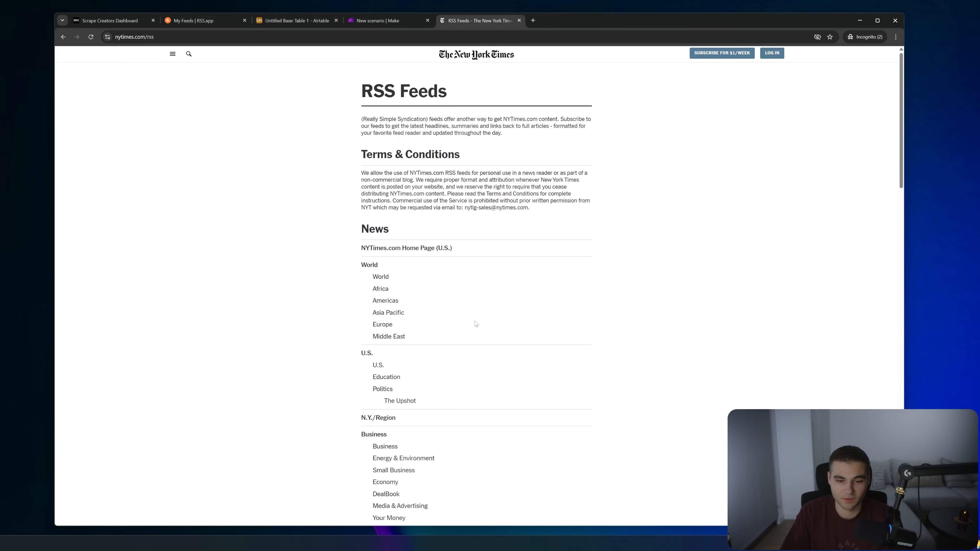
Browse the New York Times feed categories, view the Sports feed's XML, and return to the feed list.
{"action": "scroll", "coordinate": [492, 325], "scroll_direction": "down", "scroll_amount": 3}
{"action": "scroll", "coordinate": [494, 322], "scroll_direction": "down", "scroll_amount": 2}
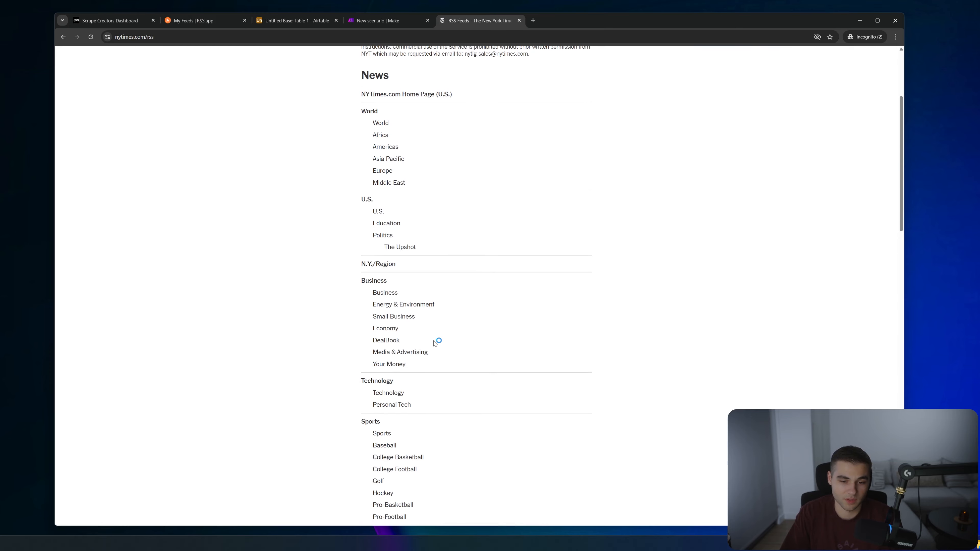
{"action": "scroll", "coordinate": [438, 341], "scroll_direction": "down", "scroll_amount": 3}
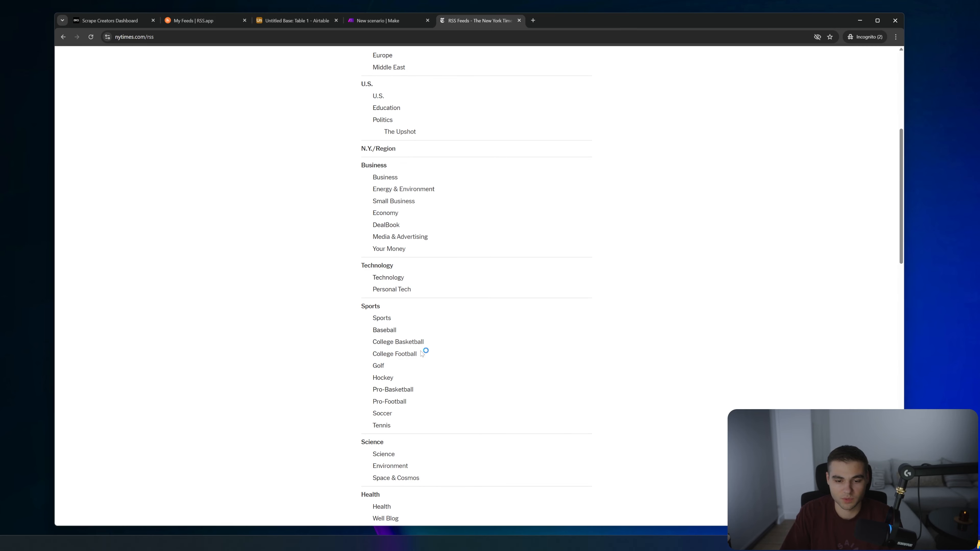
{"action": "left_click", "coordinate": [388, 322]}
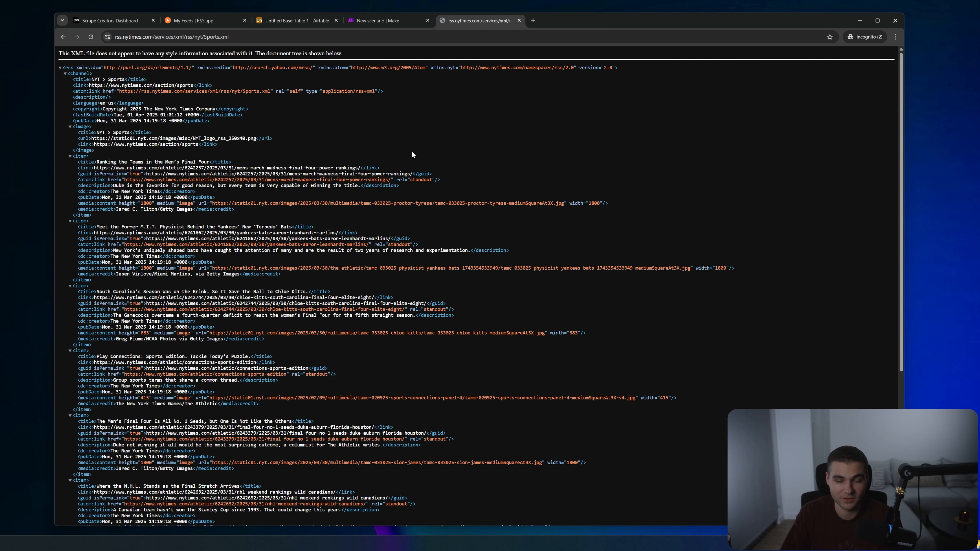
{"action": "left_click", "coordinate": [62, 37]}
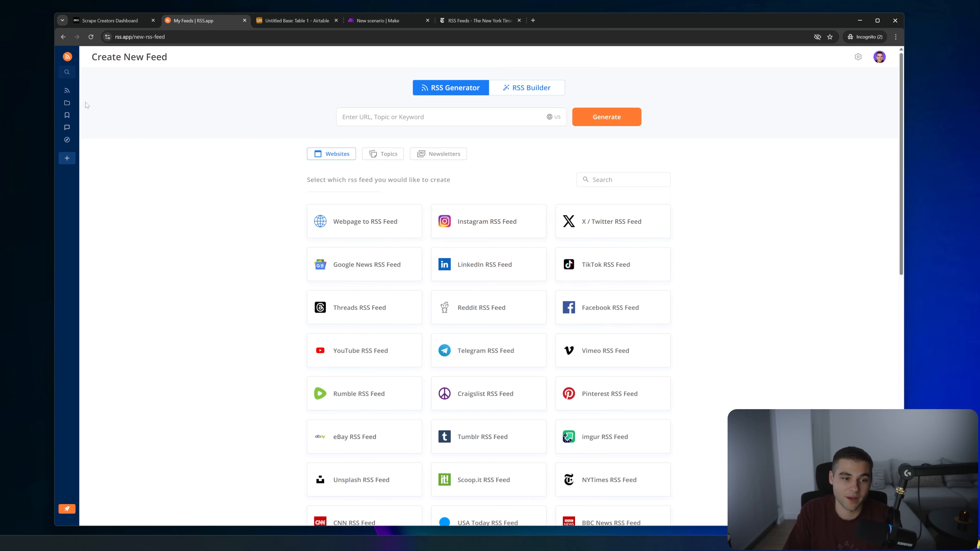
In RSS.app, view the bundles page and browse the topics by industry available for a new feed.
{"action": "left_click", "coordinate": [95, 106]}
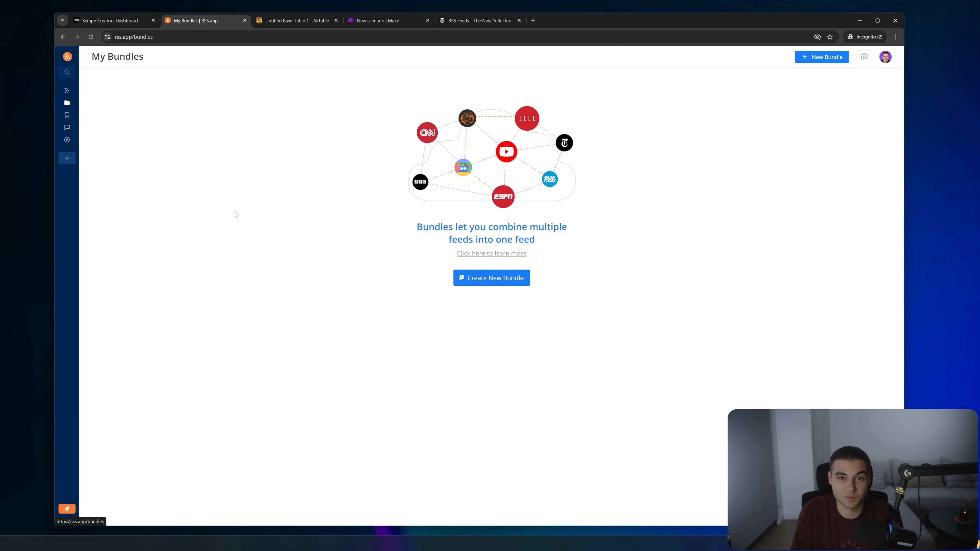
{"action": "left_click", "coordinate": [67, 158]}
{"action": "left_click", "coordinate": [389, 156]}
{"action": "scroll", "coordinate": [394, 157], "scroll_direction": "down", "scroll_amount": 2}
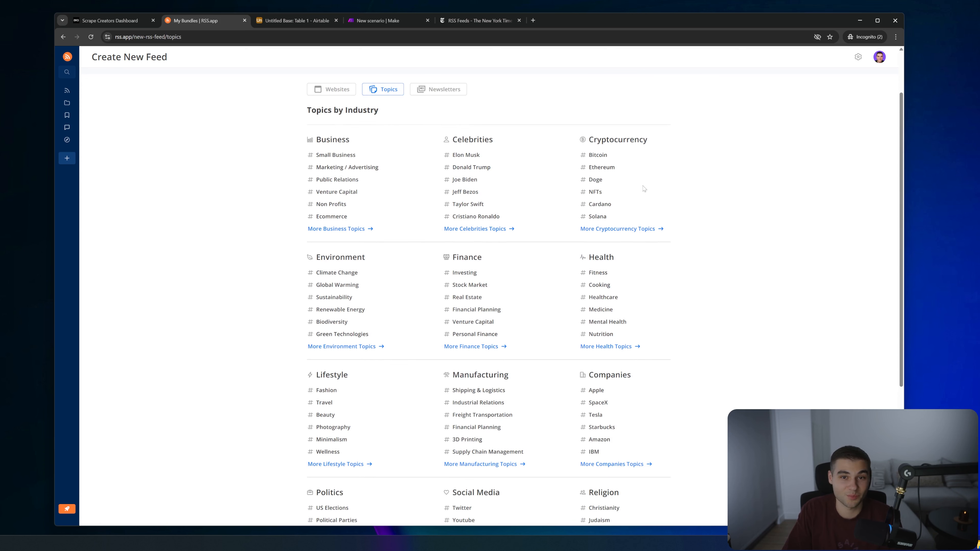
Choose the TikTok website feed type and generate an RSS feed from the creator's copied TikTok profile URL.
{"action": "left_click", "coordinate": [344, 92]}
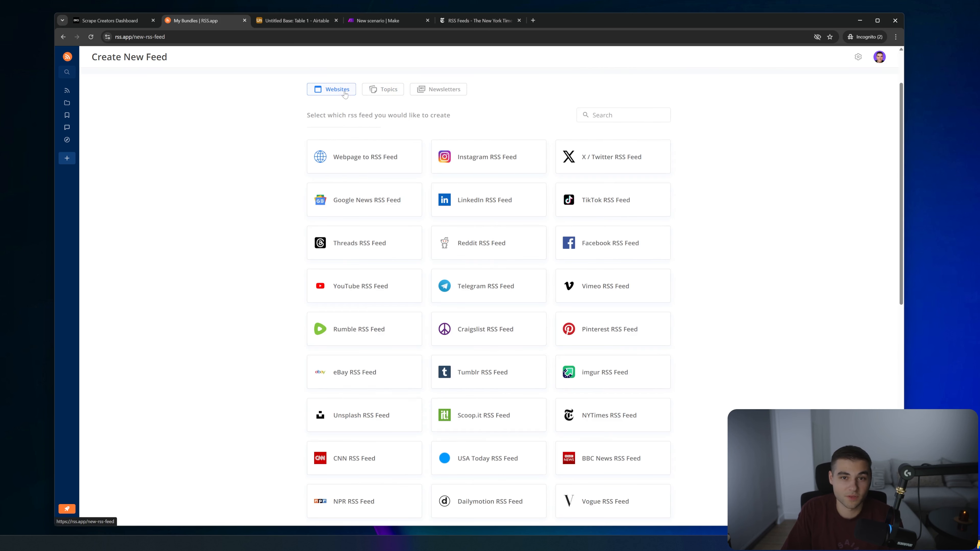
{"action": "left_click", "coordinate": [645, 207]}
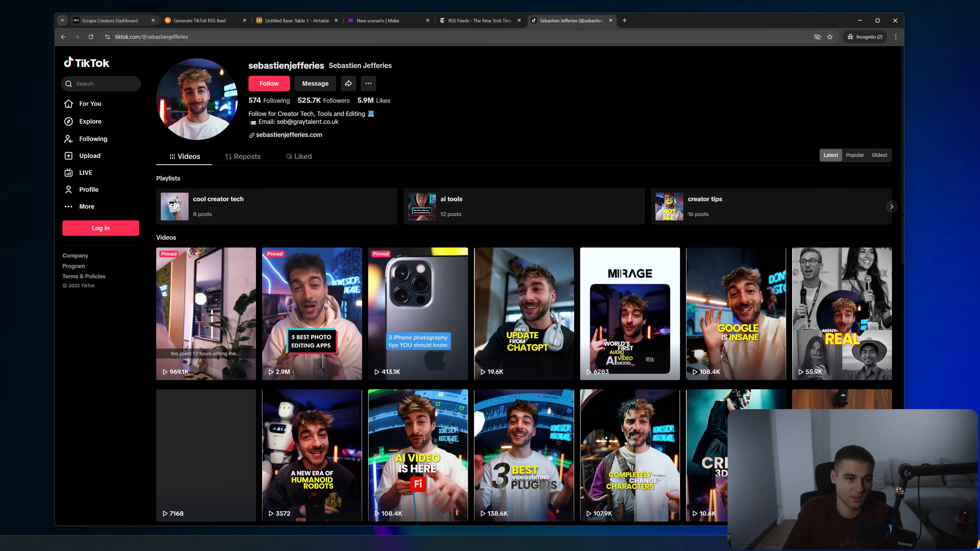
{"action": "left_click", "coordinate": [165, 37]}
{"action": "key", "text": "ctrl+c"}
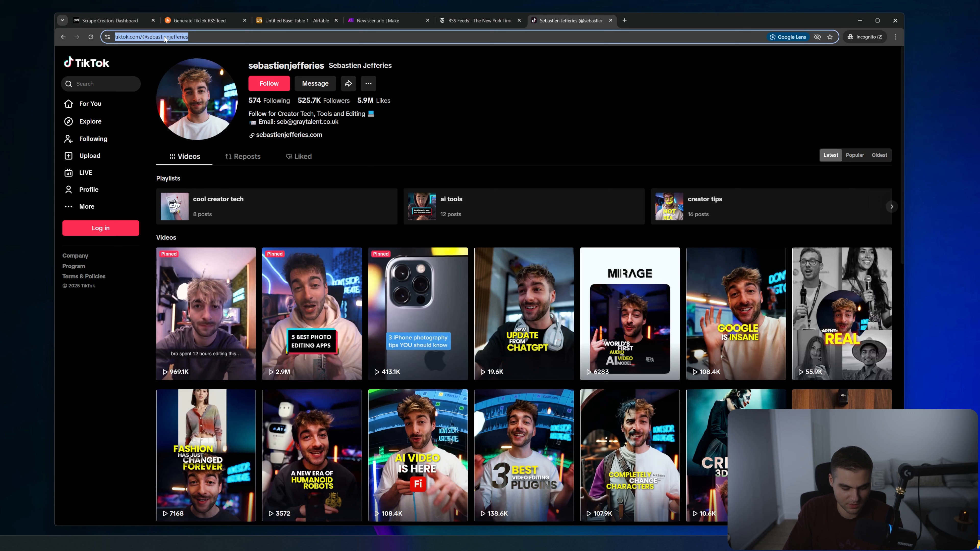
{"action": "left_click", "coordinate": [208, 22]}
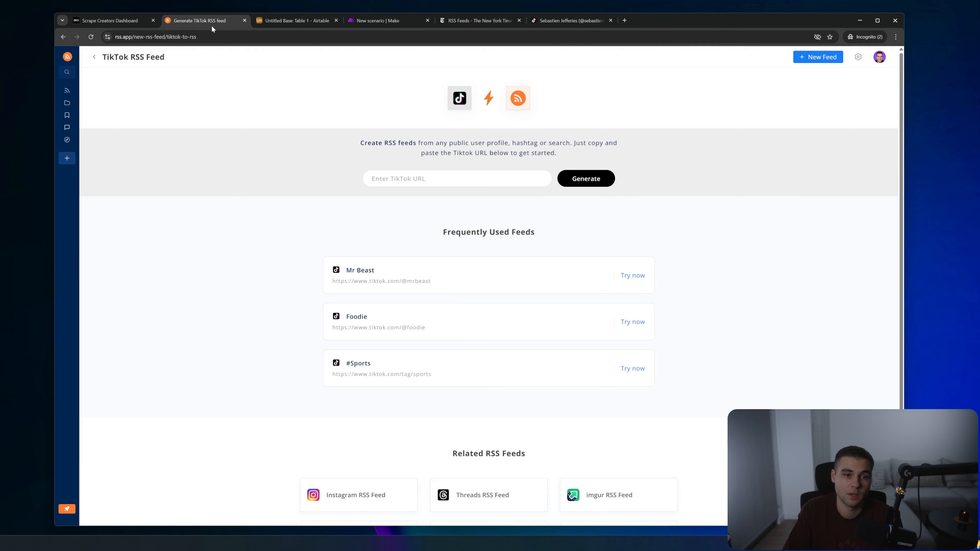
{"action": "left_click", "coordinate": [532, 179]}
{"action": "key", "text": "ctrl+v"}
{"action": "left_click", "coordinate": [592, 179]}
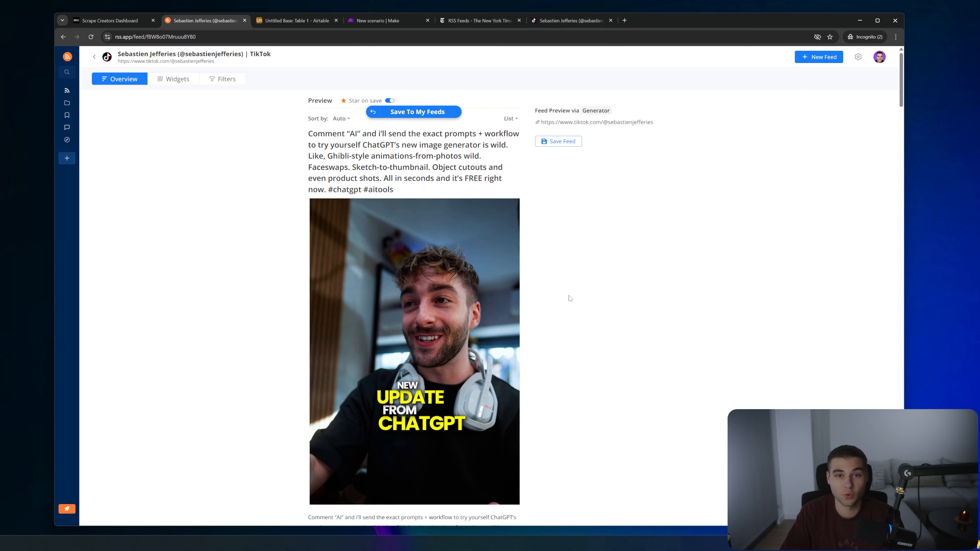
Review the posts in the generated TikTok feed preview and save the feed.
{"action": "scroll", "coordinate": [540, 335], "scroll_direction": "down", "scroll_amount": 10}
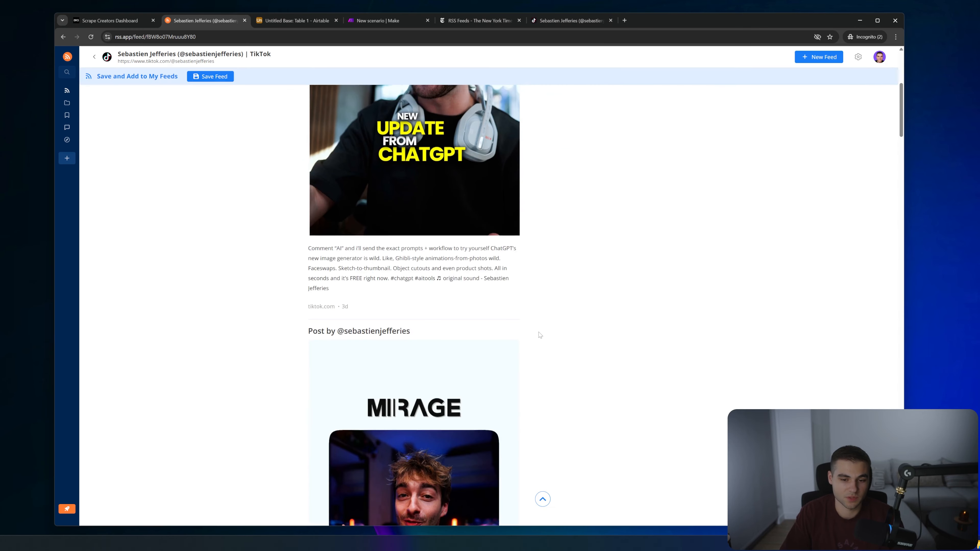
{"action": "scroll", "coordinate": [504, 247], "scroll_direction": "down", "scroll_amount": 4}
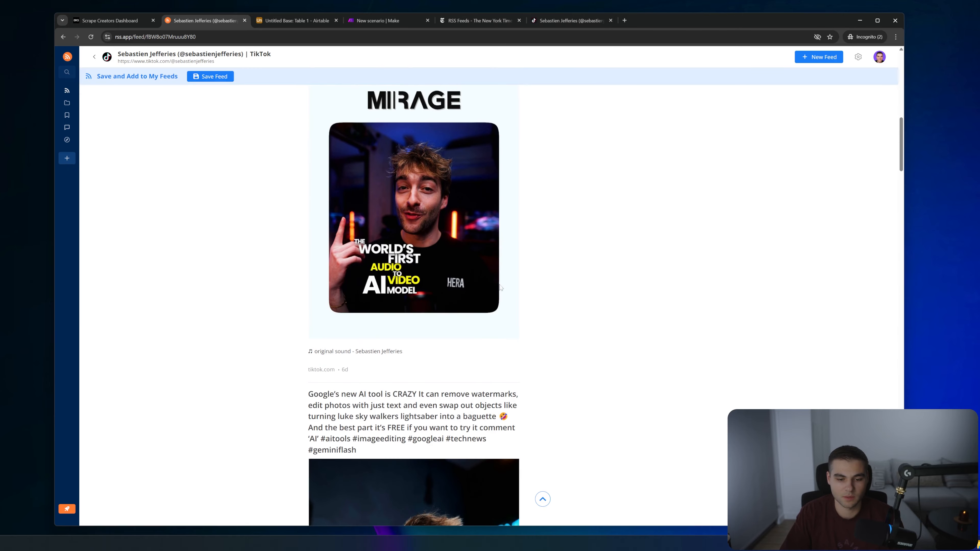
{"action": "scroll", "coordinate": [521, 360], "scroll_direction": "down", "scroll_amount": 7}
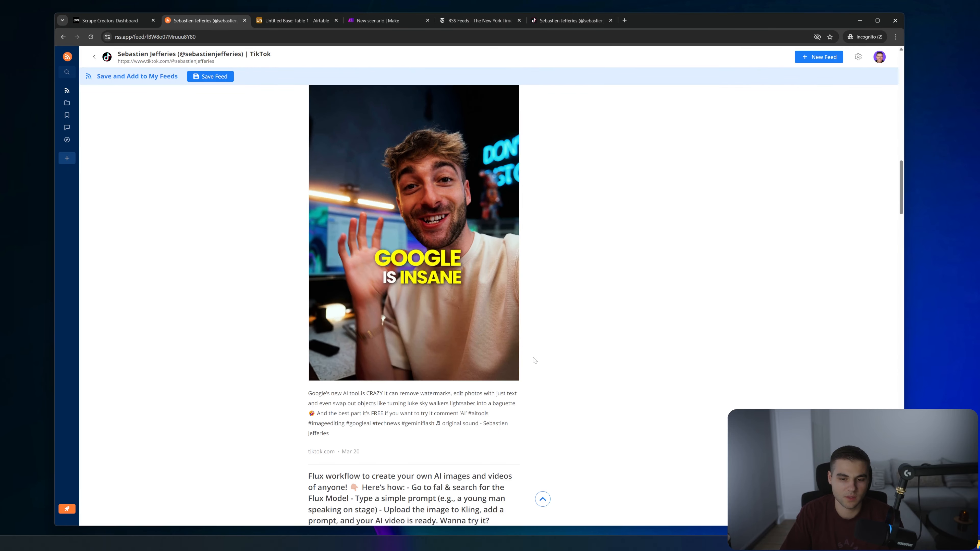
{"action": "scroll", "coordinate": [535, 360], "scroll_direction": "up", "scroll_amount": 20}
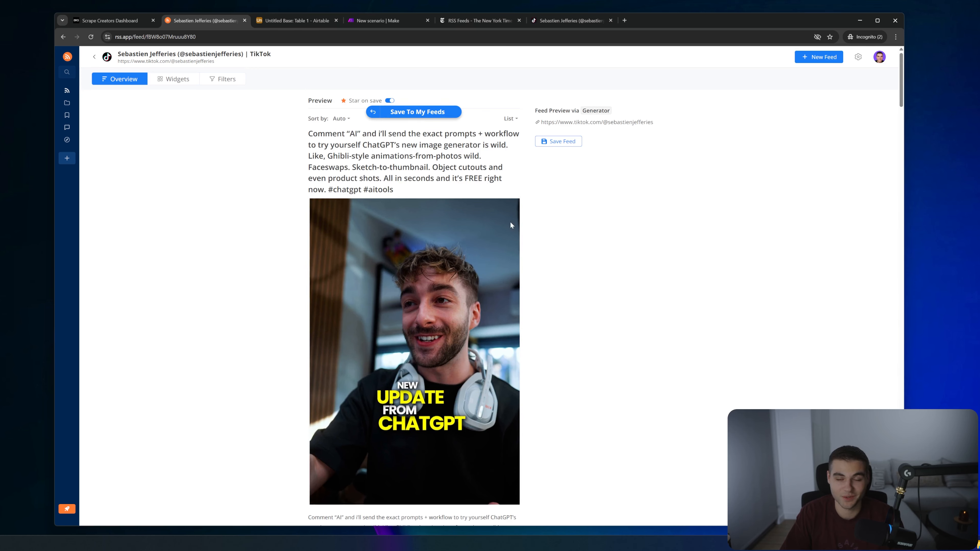
{"action": "left_click", "coordinate": [558, 142]}
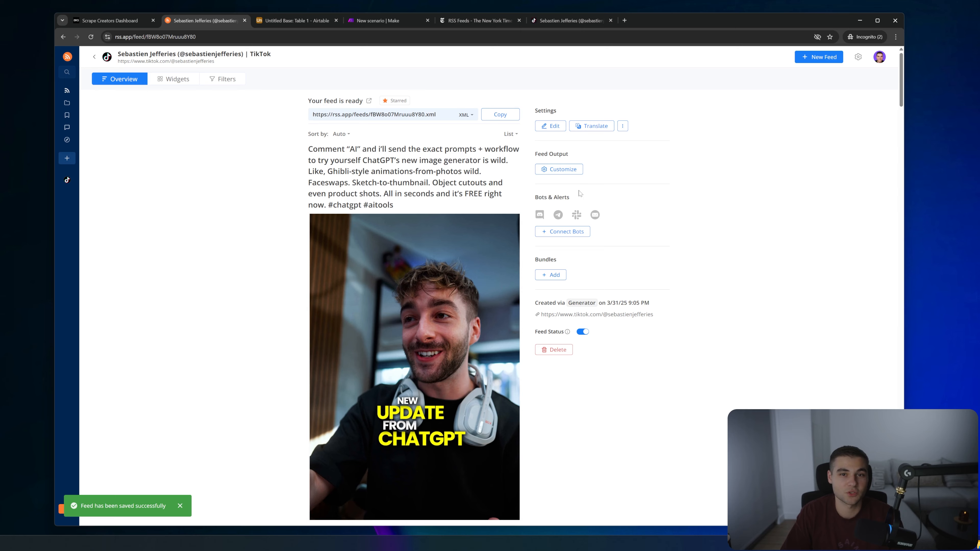
{"action": "left_click", "coordinate": [819, 57]}
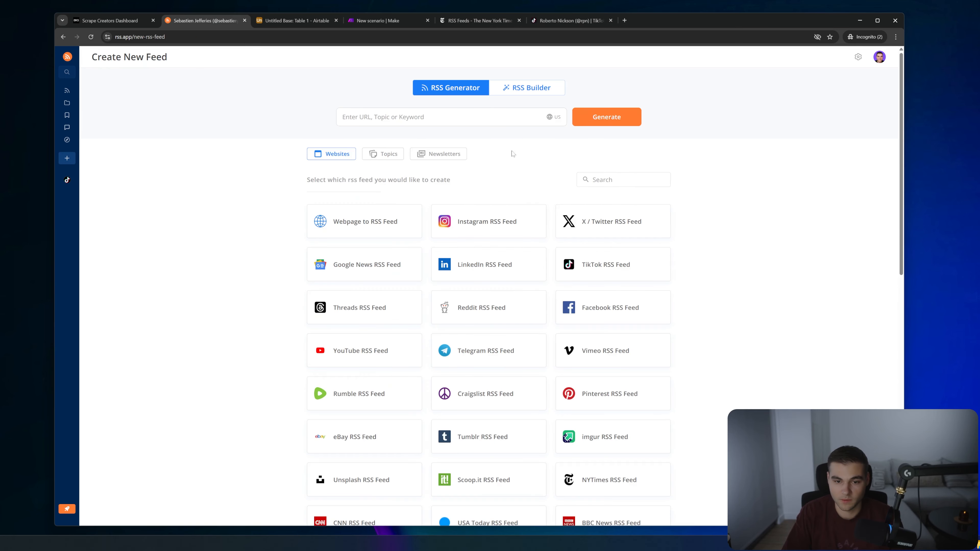
{"action": "left_click", "coordinate": [614, 266]}
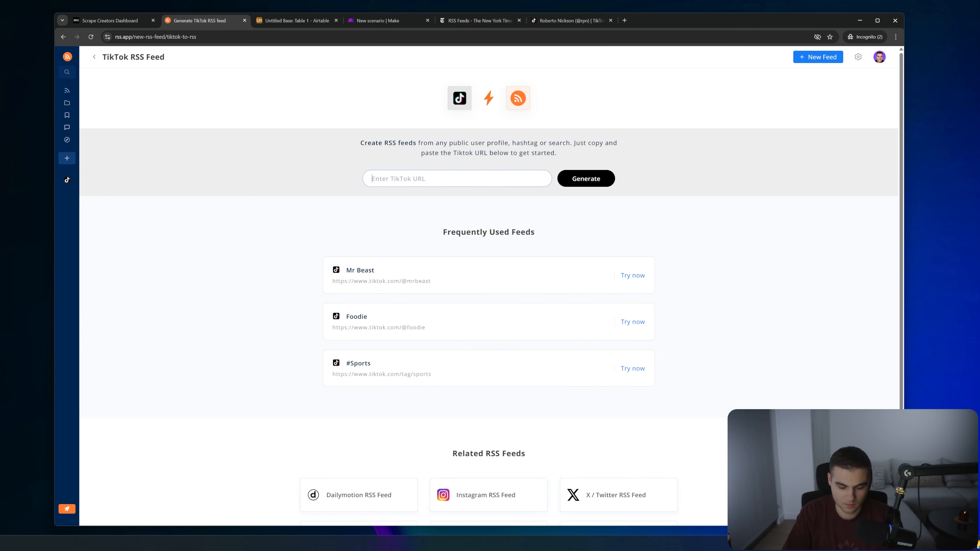
{"action": "type", "text": "https://www.tiktok.com/@rpn"}
{"action": "left_click", "coordinate": [610, 181]}
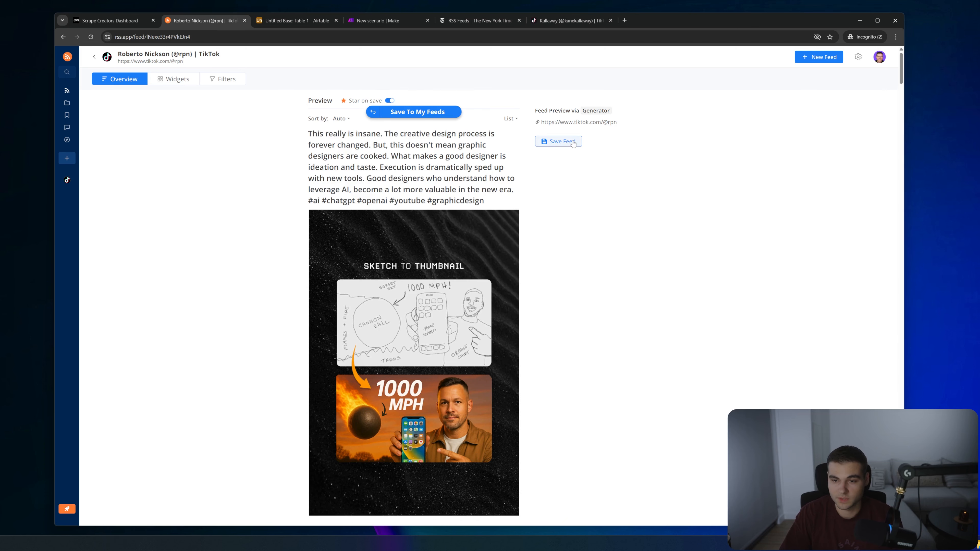
{"action": "left_click", "coordinate": [573, 142]}
{"action": "left_click", "coordinate": [819, 56]}
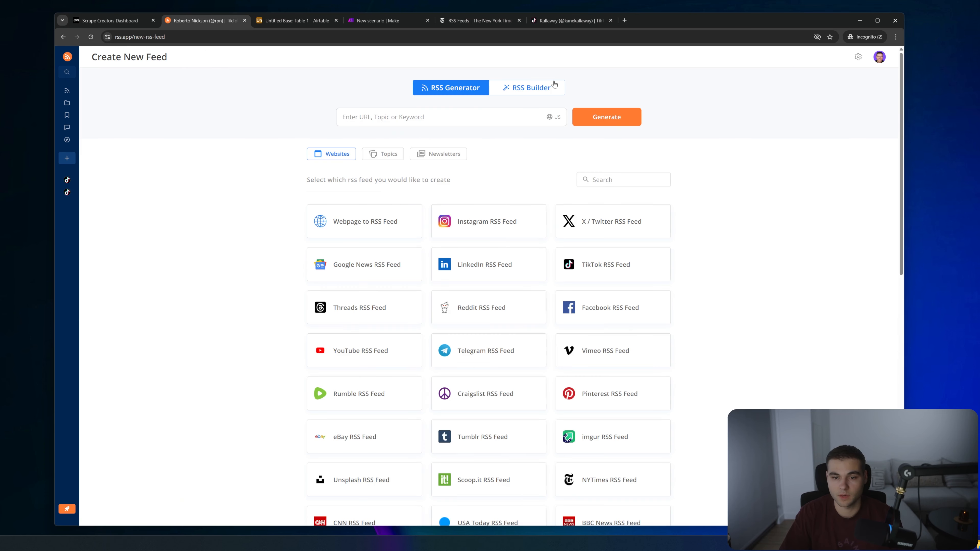
{"action": "left_click", "coordinate": [586, 276]}
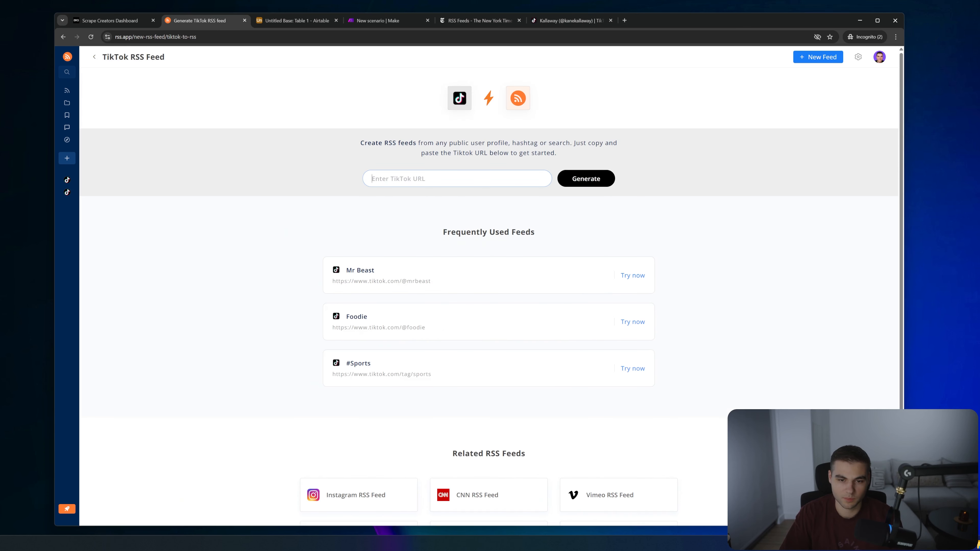
{"action": "type", "text": "https://www.tiktok.com/@kanekallaway"}
{"action": "left_click", "coordinate": [589, 184]}
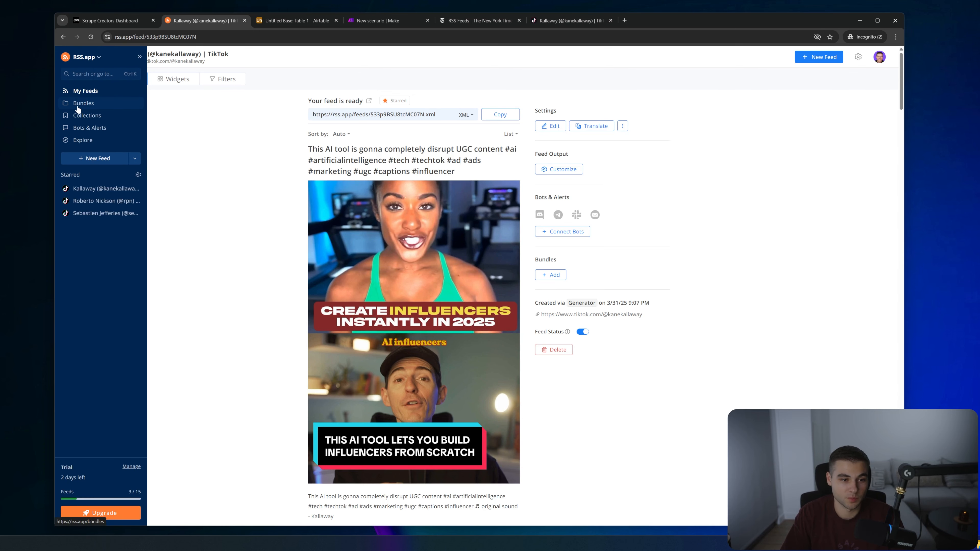
Combine all three TikTok creator feeds into a new starred bundle named AI Tiktok Creators.
{"action": "left_click", "coordinate": [78, 109]}
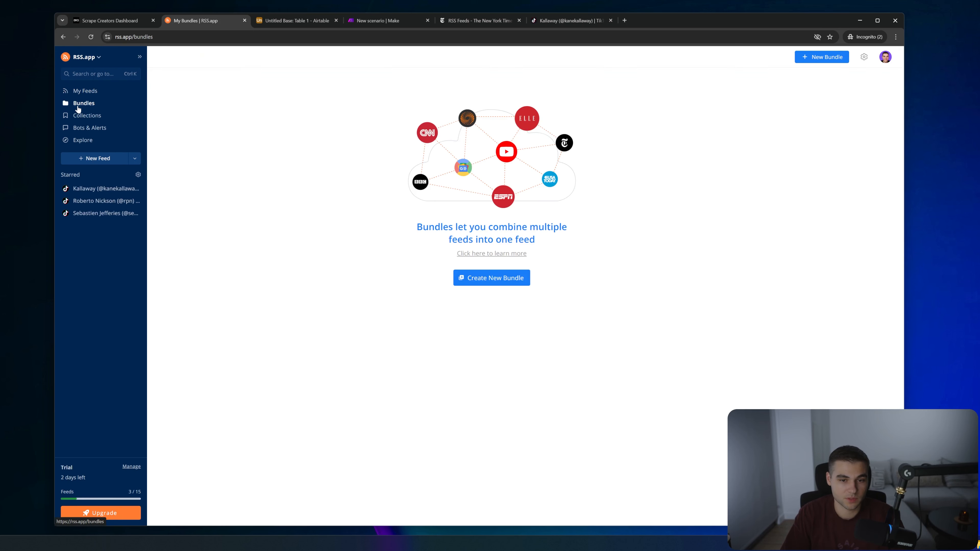
{"action": "left_click", "coordinate": [487, 277]}
{"action": "left_click", "coordinate": [570, 214]}
{"action": "left_click", "coordinate": [570, 234]}
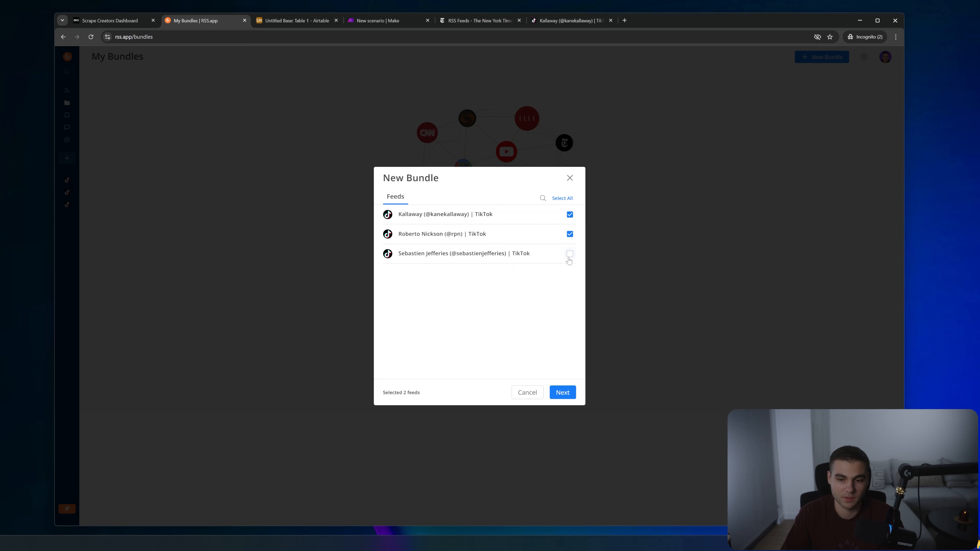
{"action": "left_click", "coordinate": [570, 254]}
{"action": "left_click", "coordinate": [562, 392]}
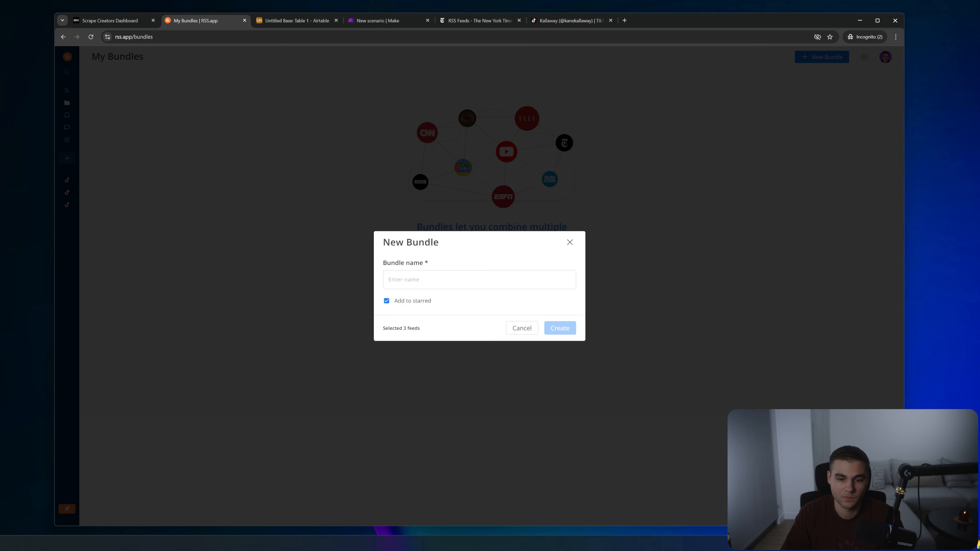
{"action": "type", "text": "A"}
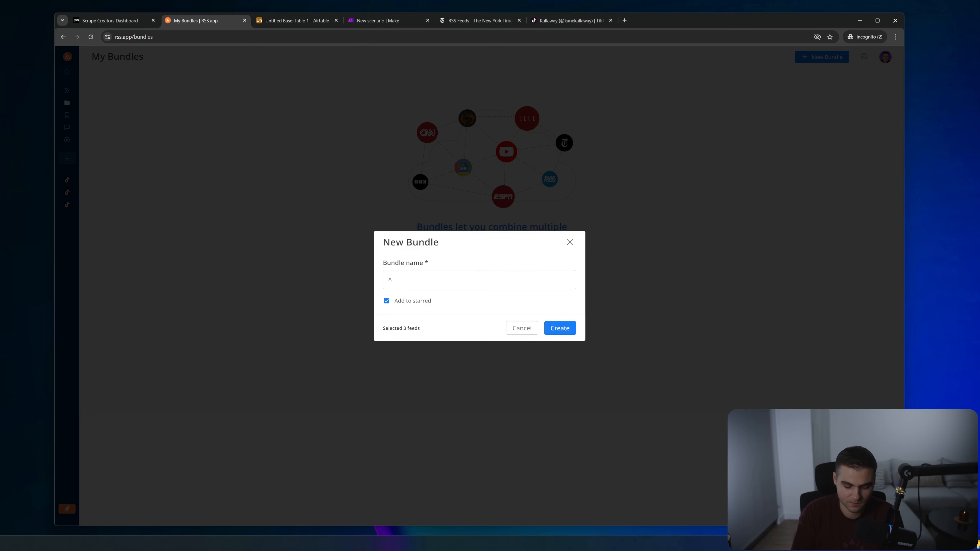
{"action": "type", "text": "I Tiktok Creators"}
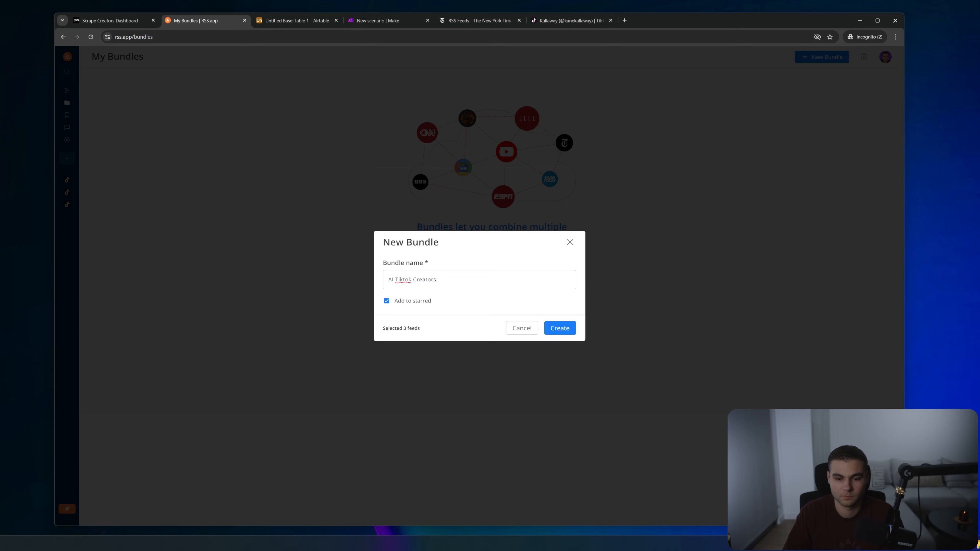
{"action": "left_click", "coordinate": [558, 327]}
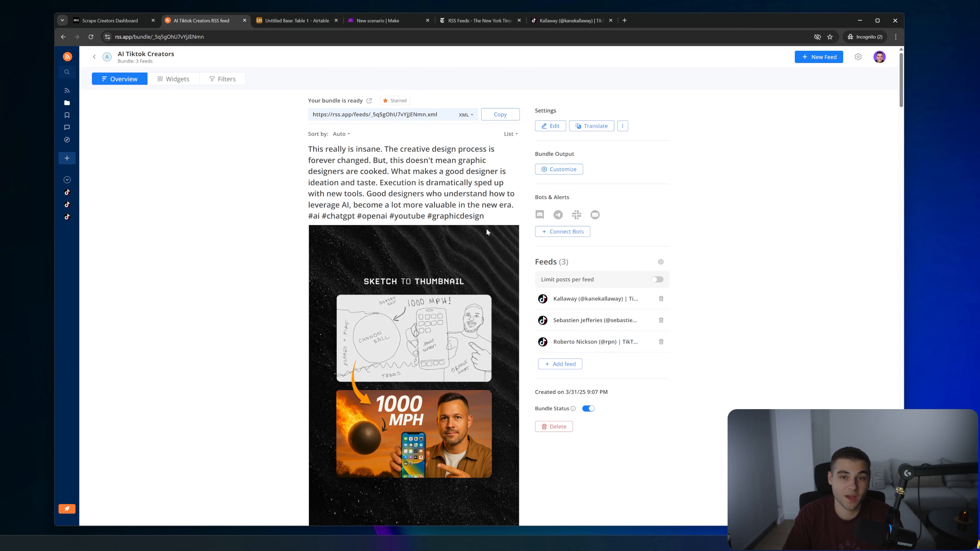
Review the posts combined in the AI Tiktok Creators bundle and copy the bundle's XML feed URL.
{"action": "scroll", "coordinate": [475, 247], "scroll_direction": "down", "scroll_amount": 5}
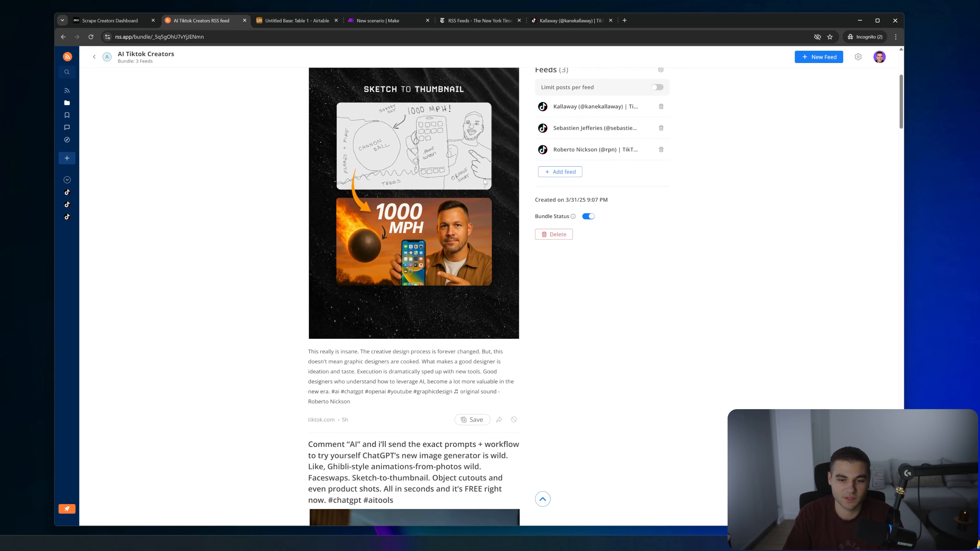
{"action": "scroll", "coordinate": [451, 273], "scroll_direction": "down", "scroll_amount": 17}
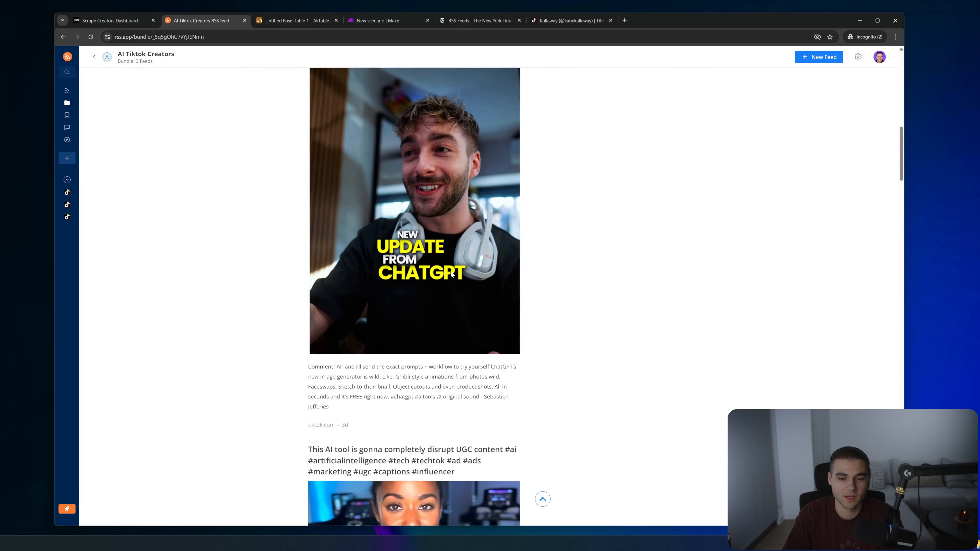
{"action": "scroll", "coordinate": [450, 273], "scroll_direction": "down", "scroll_amount": 3}
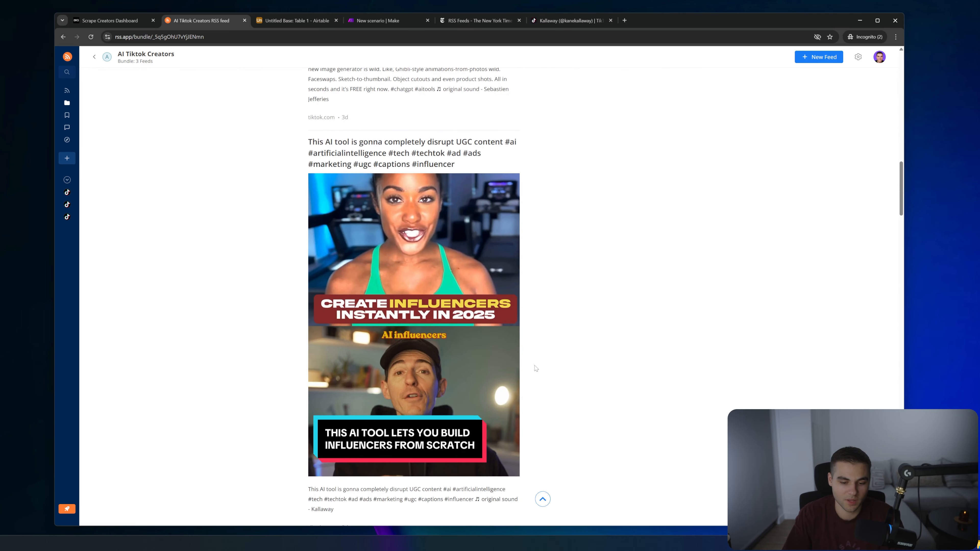
{"action": "scroll", "coordinate": [536, 369], "scroll_direction": "up", "scroll_amount": 20}
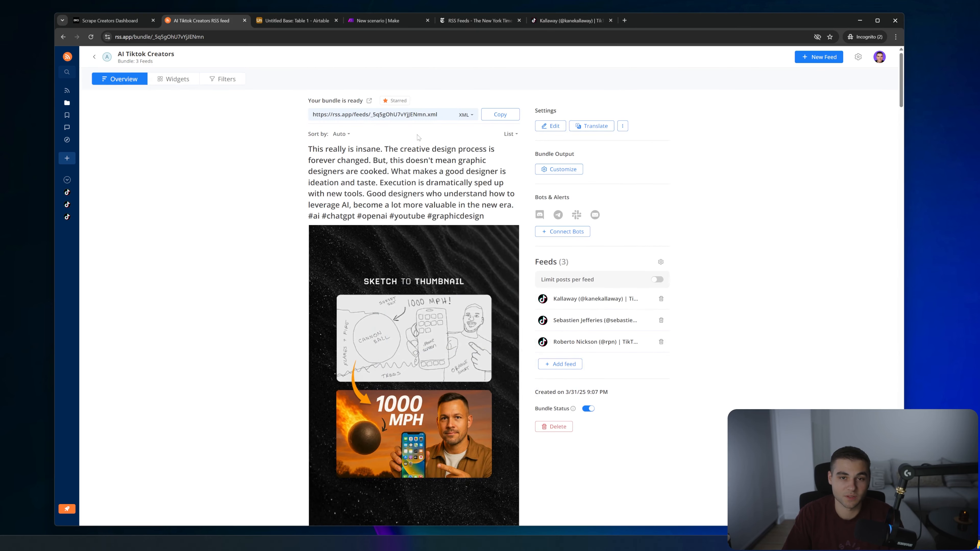
{"action": "left_click", "coordinate": [500, 115]}
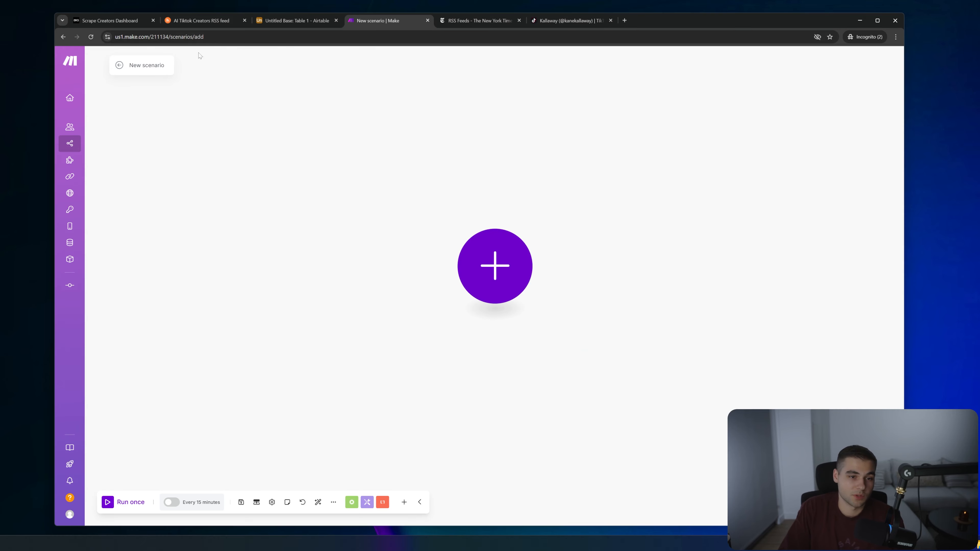
In the new Make scenario, add a Watch RSS feed items trigger with the copied bundle URL, returning at most 1 item.
{"action": "left_click", "coordinate": [493, 282]}
{"action": "type", "text": "rs"}
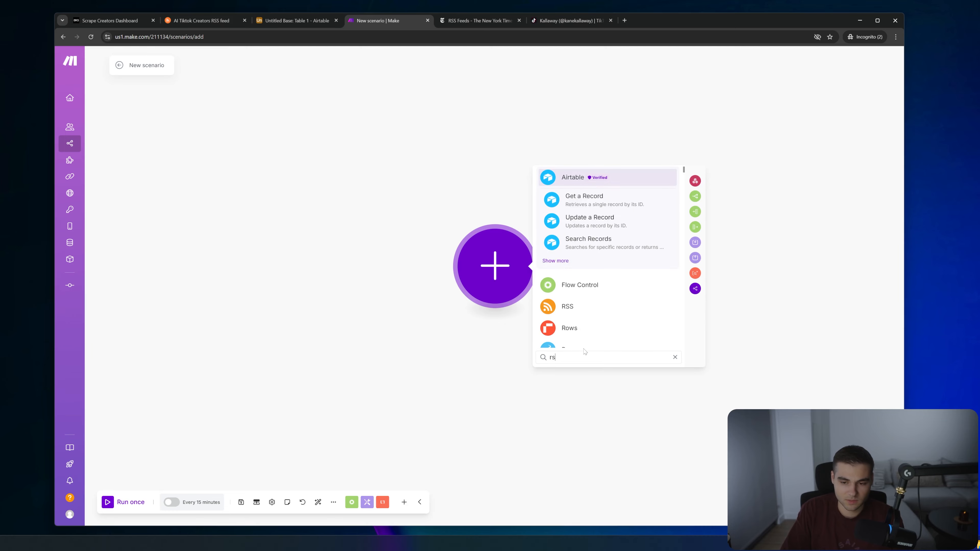
{"action": "type", "text": "s"}
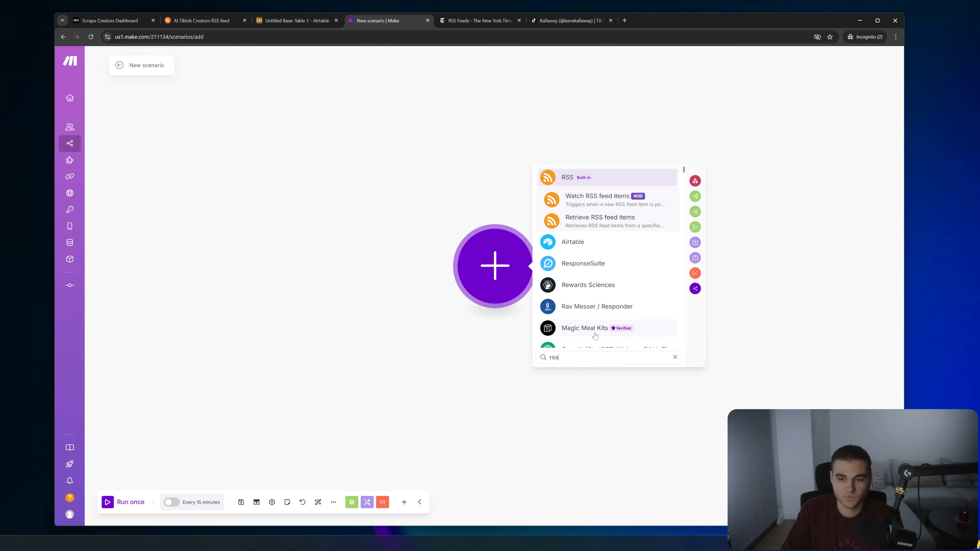
{"action": "left_click", "coordinate": [614, 201]}
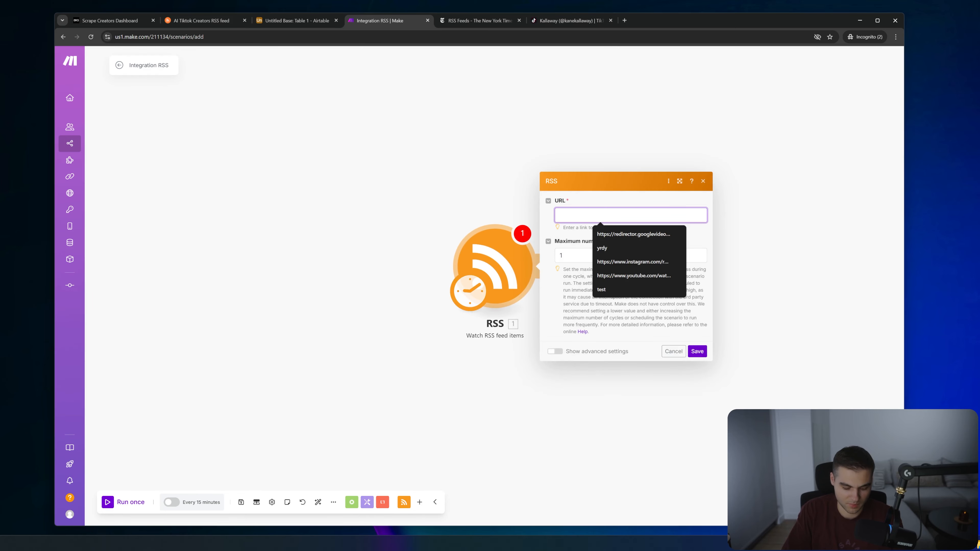
{"action": "key", "text": "ctrl+v"}
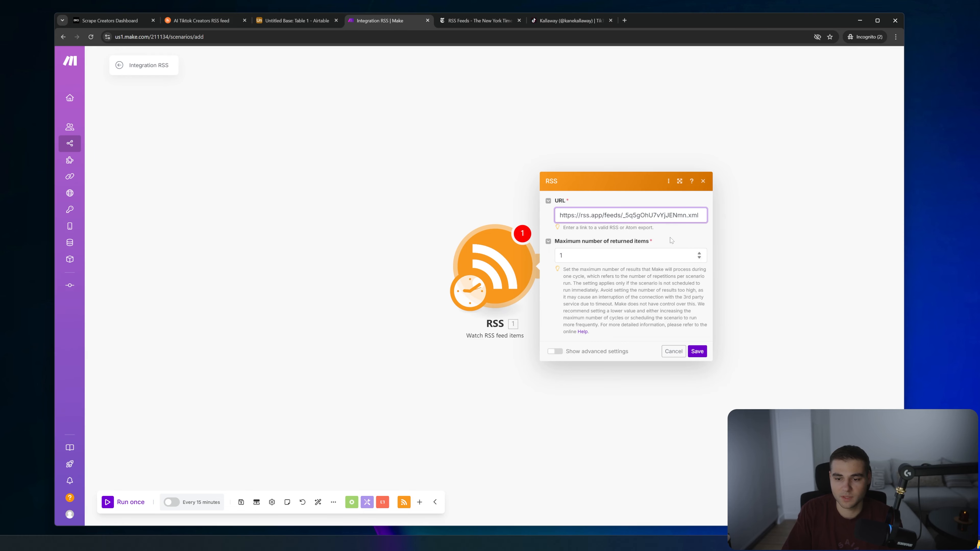
{"action": "left_click", "coordinate": [697, 352]}
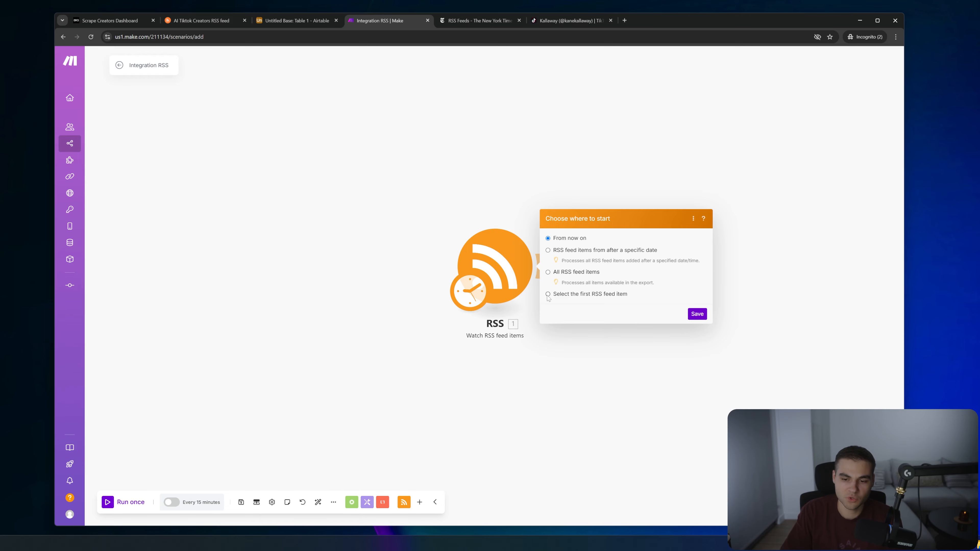
Set the RSS trigger to start from the first listed feed item, "This really is insane", and run only this module.
{"action": "left_click", "coordinate": [623, 274]}
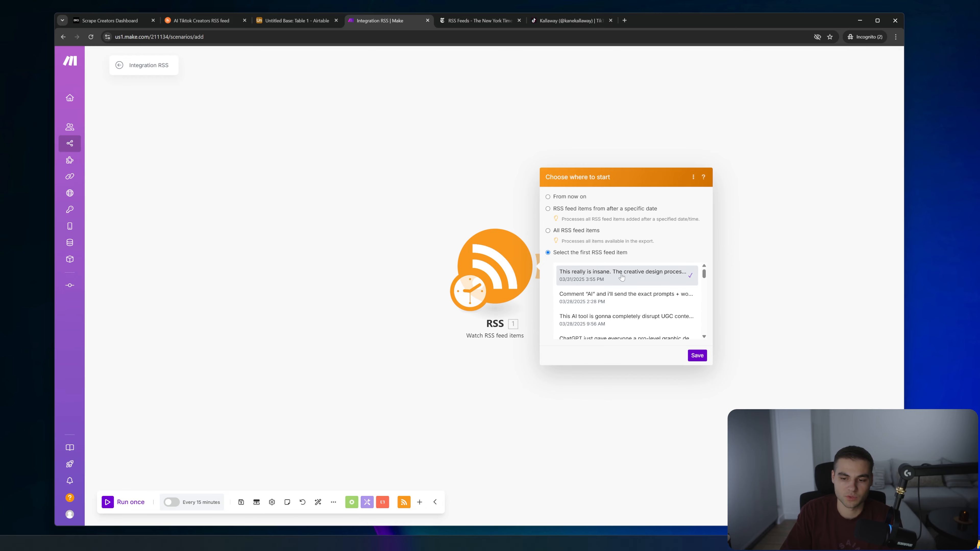
{"action": "left_click", "coordinate": [697, 355]}
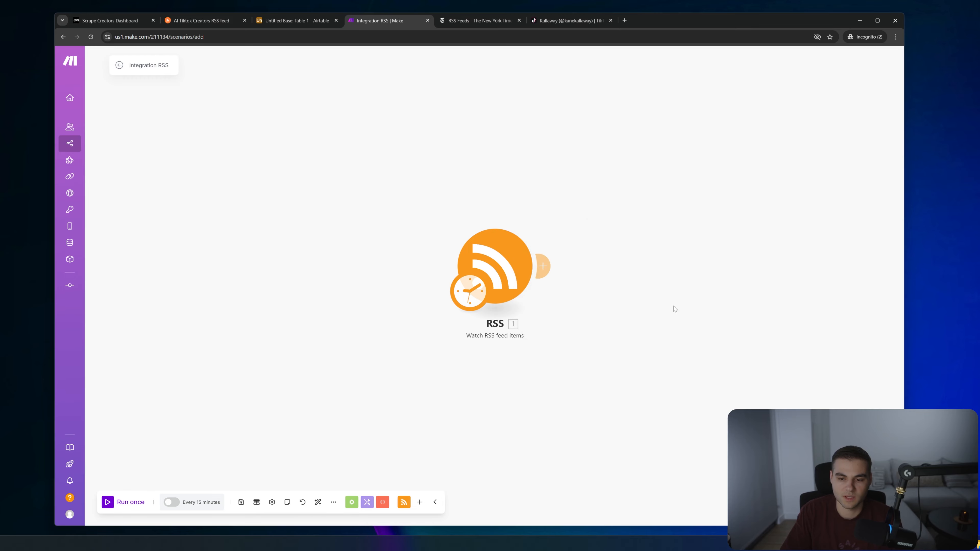
{"action": "right_click", "coordinate": [504, 264]}
{"action": "left_click", "coordinate": [526, 282]}
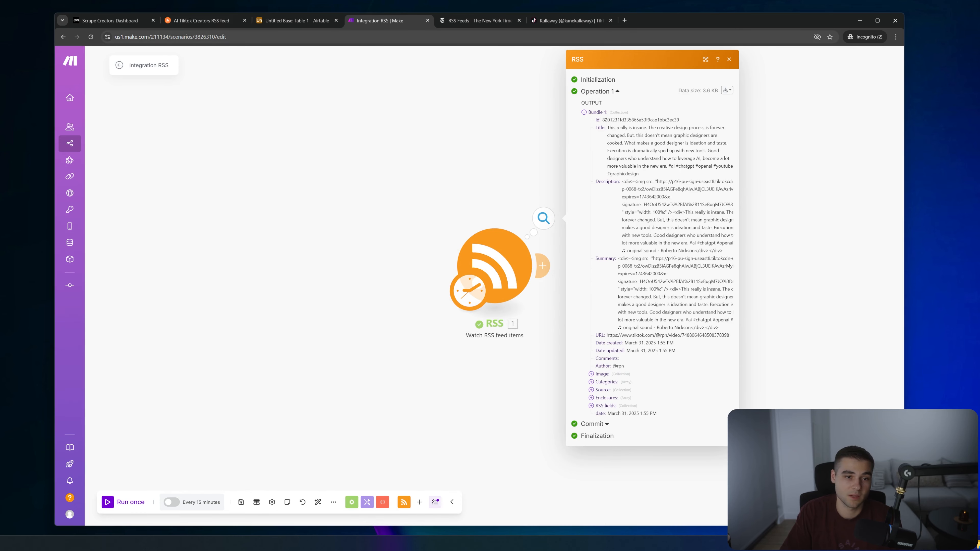
Check the top post of the AI Tiktok Creators bundle in RSS.app, and return to the module's output in Make.
{"action": "left_click", "coordinate": [201, 20]}
{"action": "scroll", "coordinate": [458, 305], "scroll_direction": "down", "scroll_amount": 1}
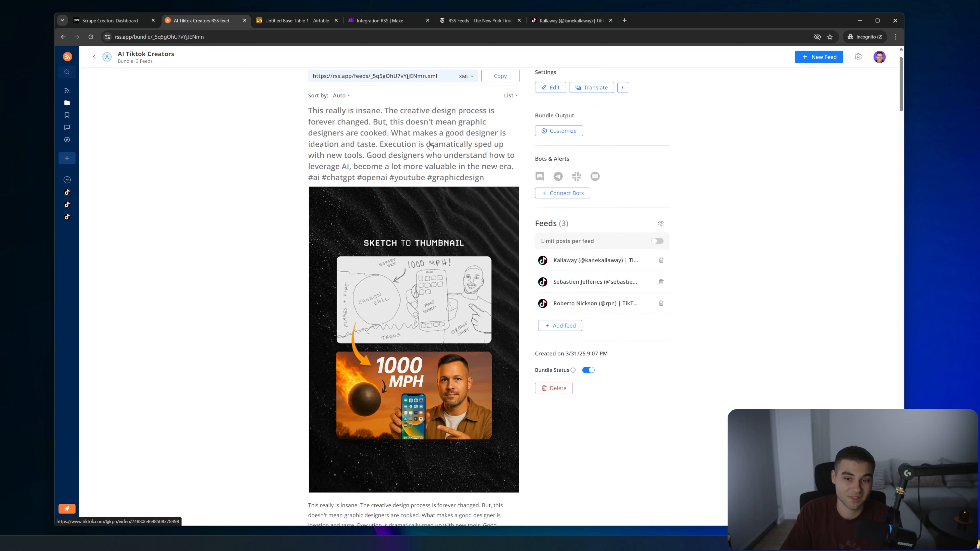
{"action": "left_click", "coordinate": [380, 21]}
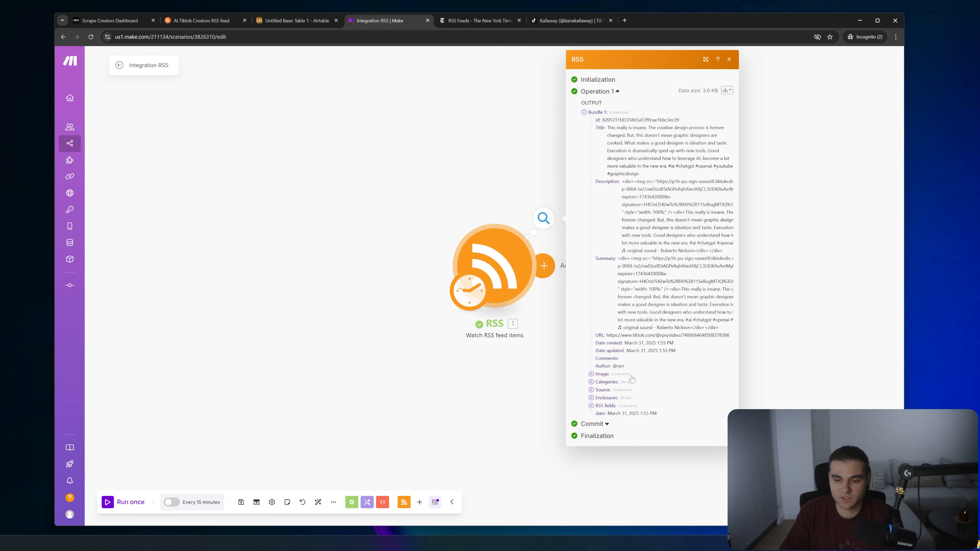
Expand the Image, Source, Categories, Enclosures and RSS fields collections in the RSS output and examine the data, including the media content properties.
{"action": "left_click", "coordinate": [611, 375]}
{"action": "left_click", "coordinate": [622, 397]}
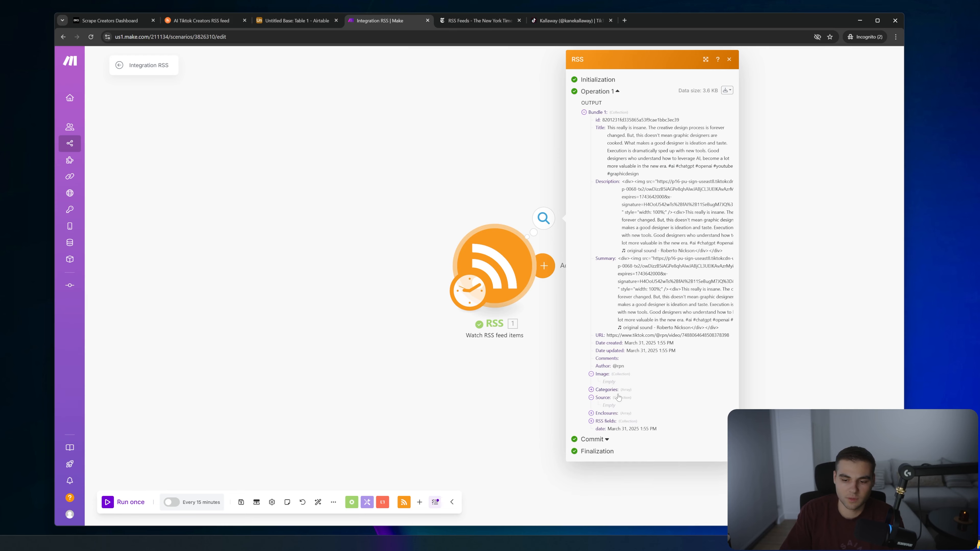
{"action": "left_click", "coordinate": [619, 390]}
{"action": "left_click", "coordinate": [620, 420]}
{"action": "left_click", "coordinate": [622, 438]}
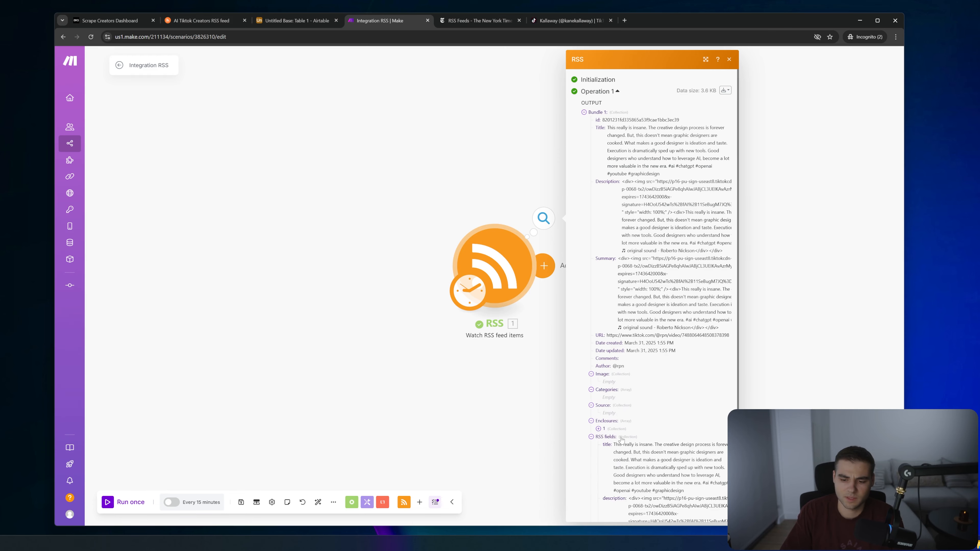
{"action": "left_click", "coordinate": [617, 429]}
{"action": "scroll", "coordinate": [642, 417], "scroll_direction": "down", "scroll_amount": 4}
{"action": "scroll", "coordinate": [645, 414], "scroll_direction": "down", "scroll_amount": 1}
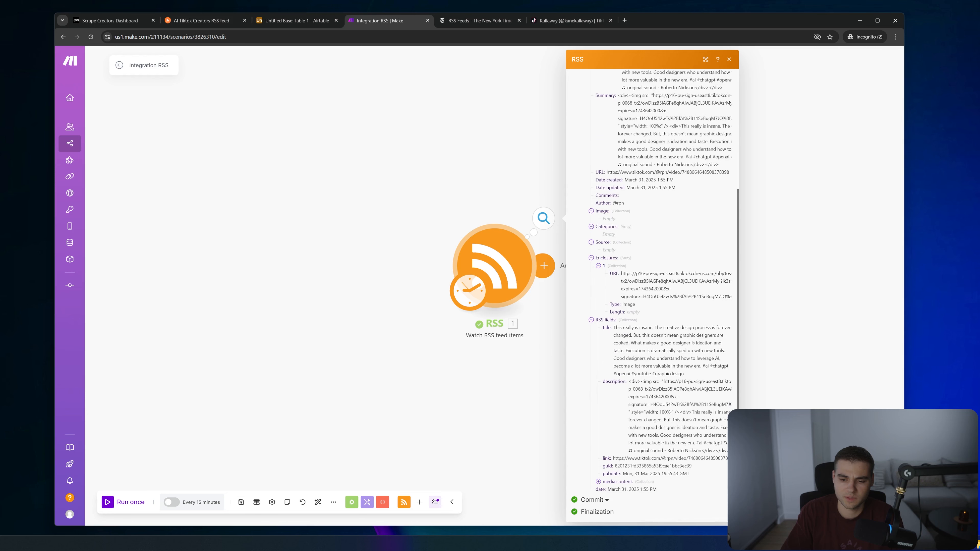
{"action": "left_click", "coordinate": [619, 482]}
{"action": "scroll", "coordinate": [622, 479], "scroll_direction": "down", "scroll_amount": 3}
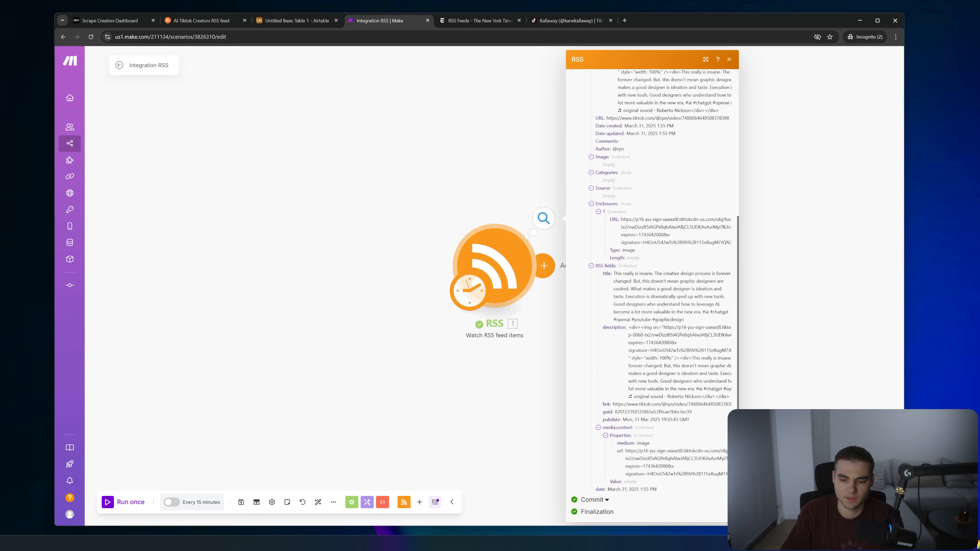
View the RSS trigger's options for choosing where to start, and reopen the module's run output.
{"action": "right_click", "coordinate": [510, 287]}
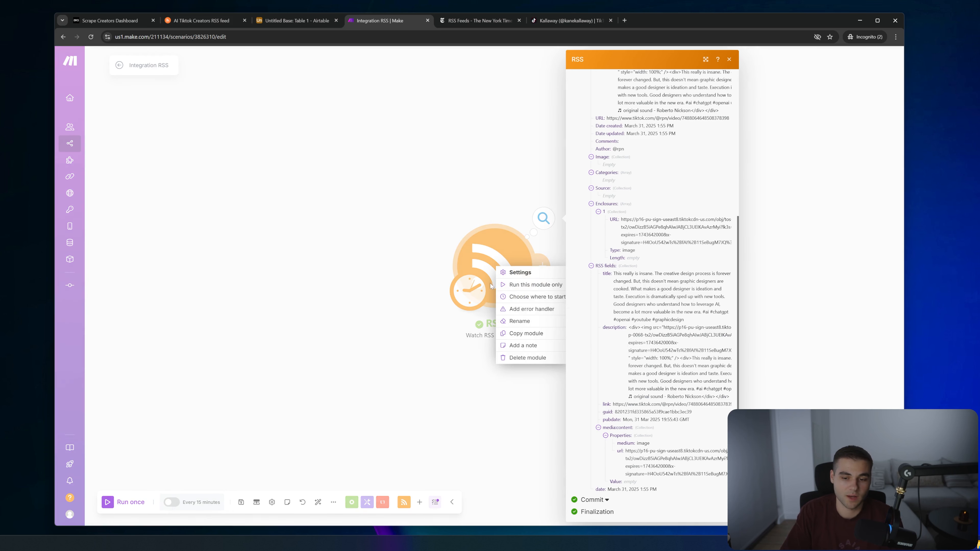
{"action": "left_click", "coordinate": [511, 297]}
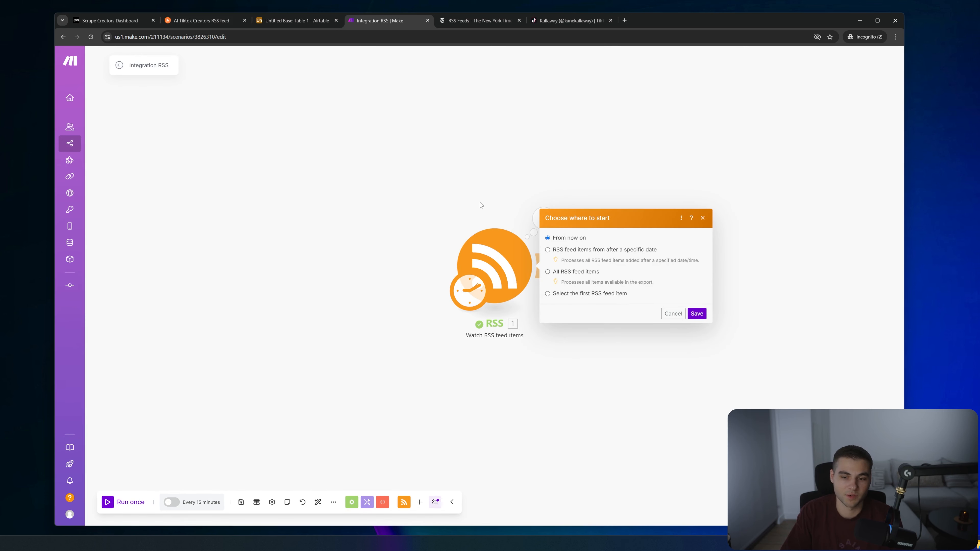
{"action": "left_click", "coordinate": [539, 233]}
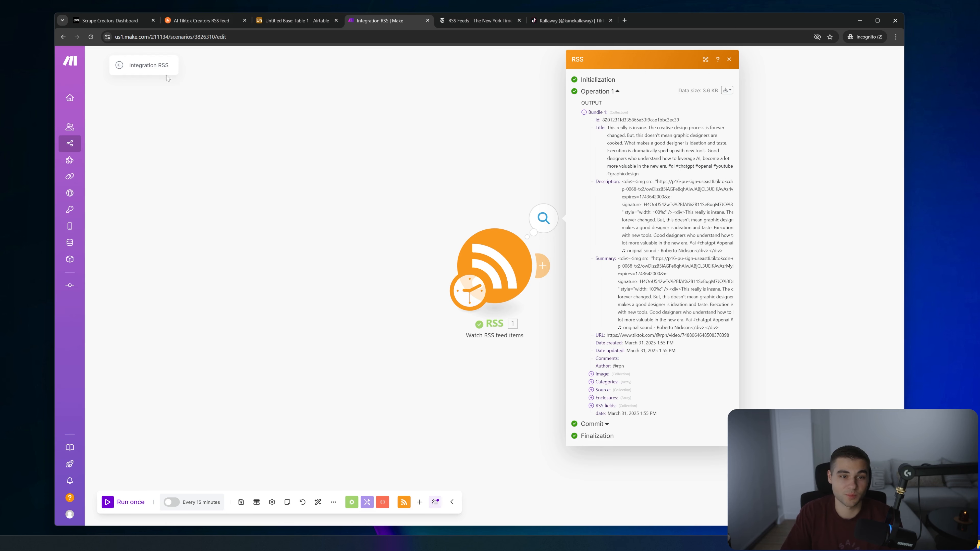
Open the Scrape Creators API documentation at the TikTok Video Info endpoint.
{"action": "left_click", "coordinate": [111, 20]}
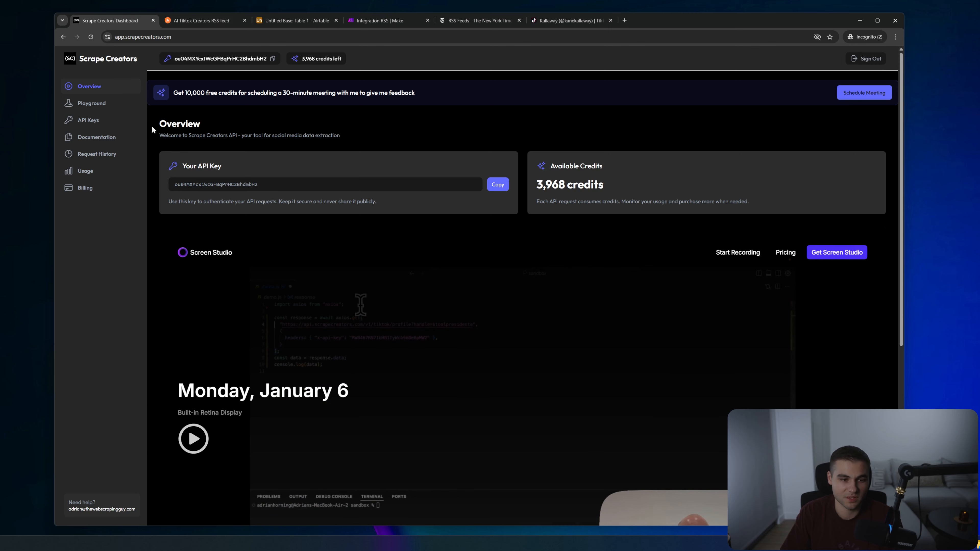
{"action": "left_click", "coordinate": [109, 137]}
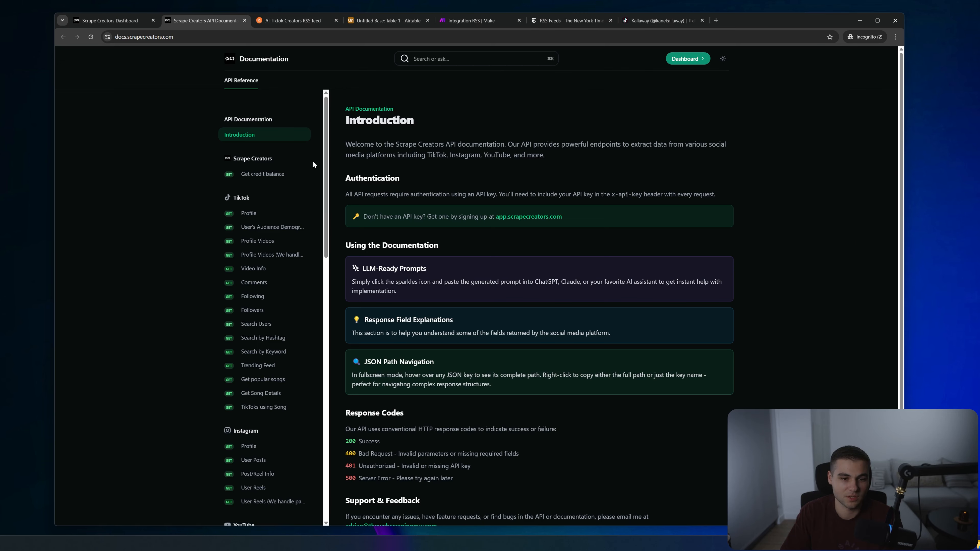
{"action": "scroll", "coordinate": [262, 201], "scroll_direction": "down", "scroll_amount": 1}
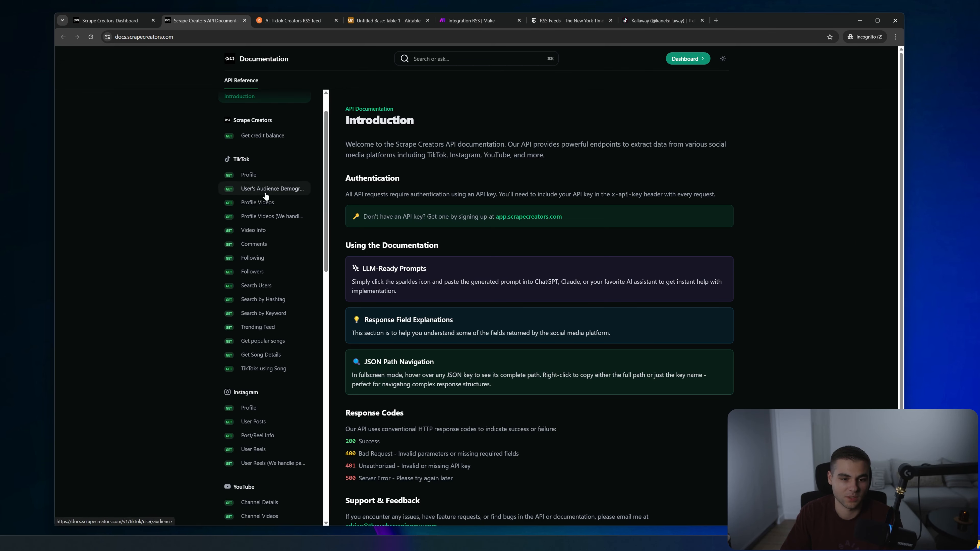
{"action": "left_click", "coordinate": [274, 230]}
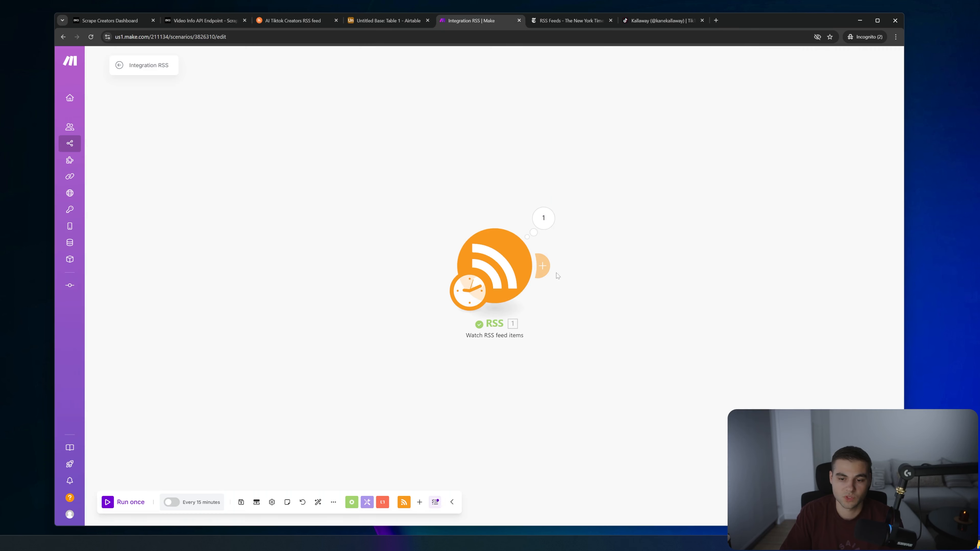
In Make, add an HTTP "Make a request" module after the RSS trigger.
{"action": "left_click", "coordinate": [549, 272]}
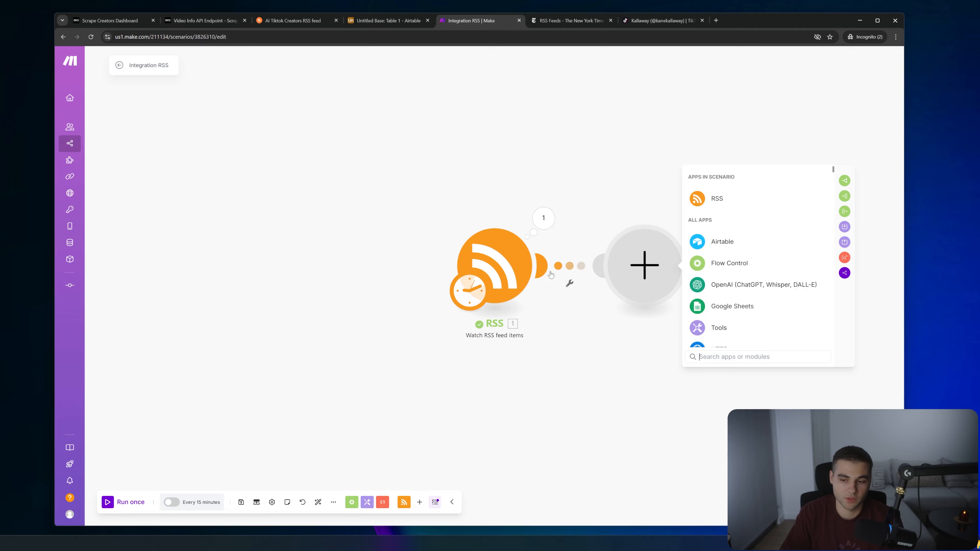
{"action": "type", "text": "htt"}
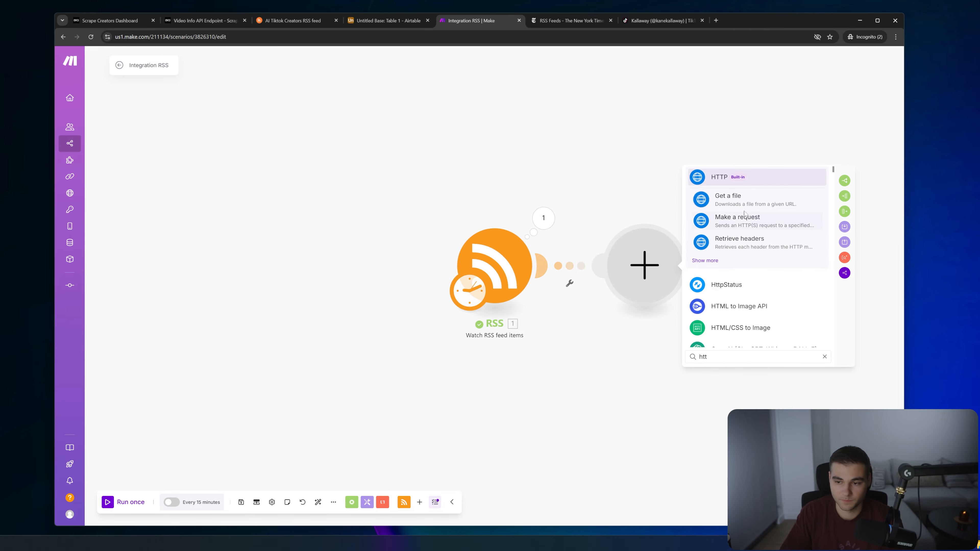
{"action": "left_click", "coordinate": [744, 217]}
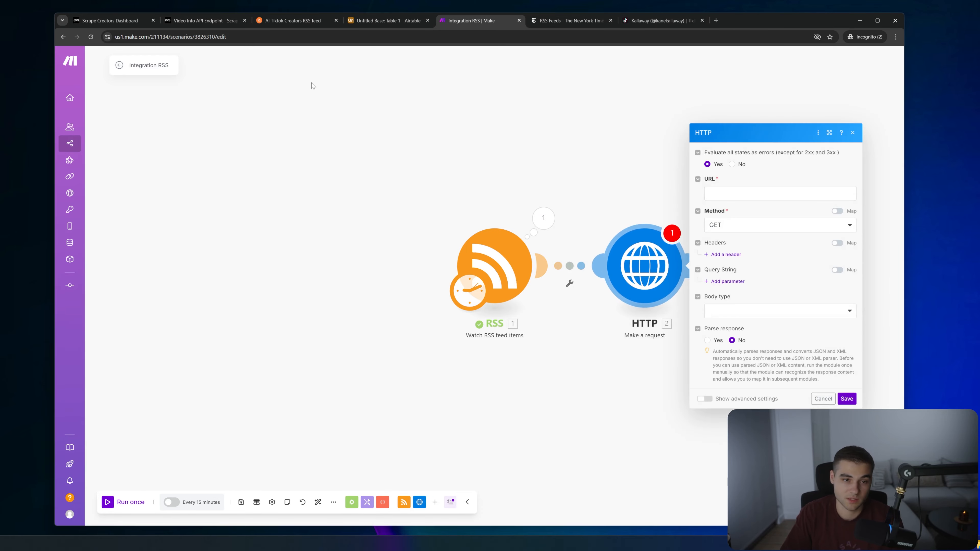
{"action": "left_click", "coordinate": [93, 21]}
{"action": "left_click", "coordinate": [179, 24]}
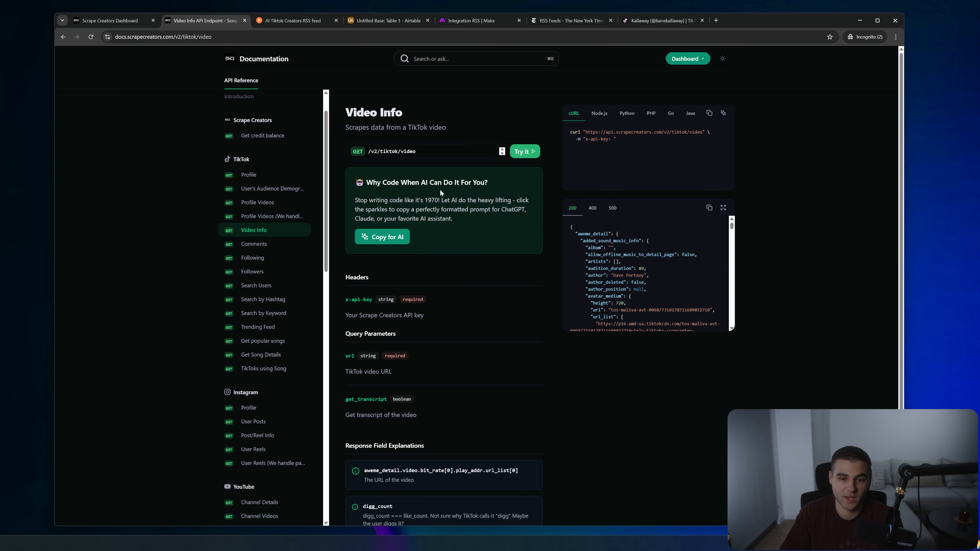
{"action": "left_click_drag", "start_coordinate": [702, 132], "coordinate": [587, 132]}
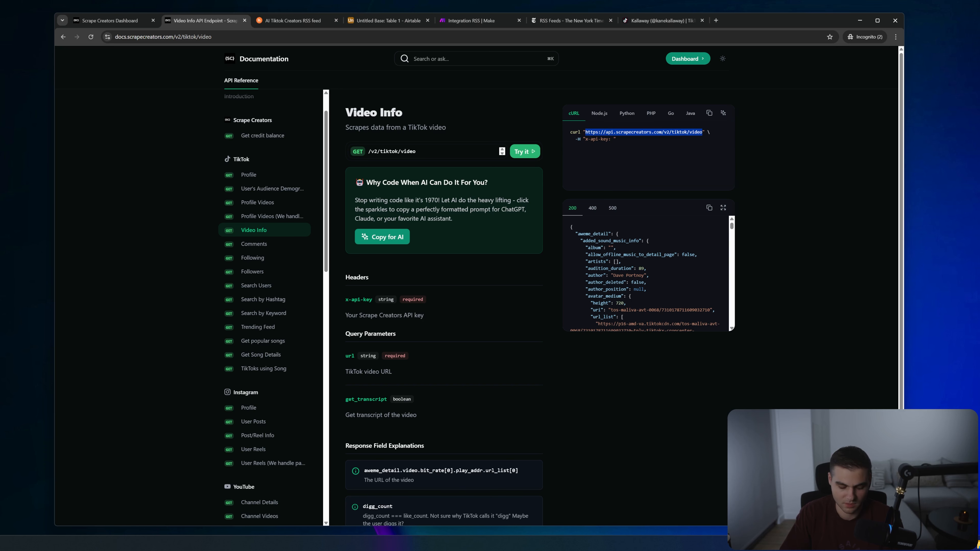
{"action": "left_click", "coordinate": [477, 20]}
{"action": "left_click", "coordinate": [772, 193]}
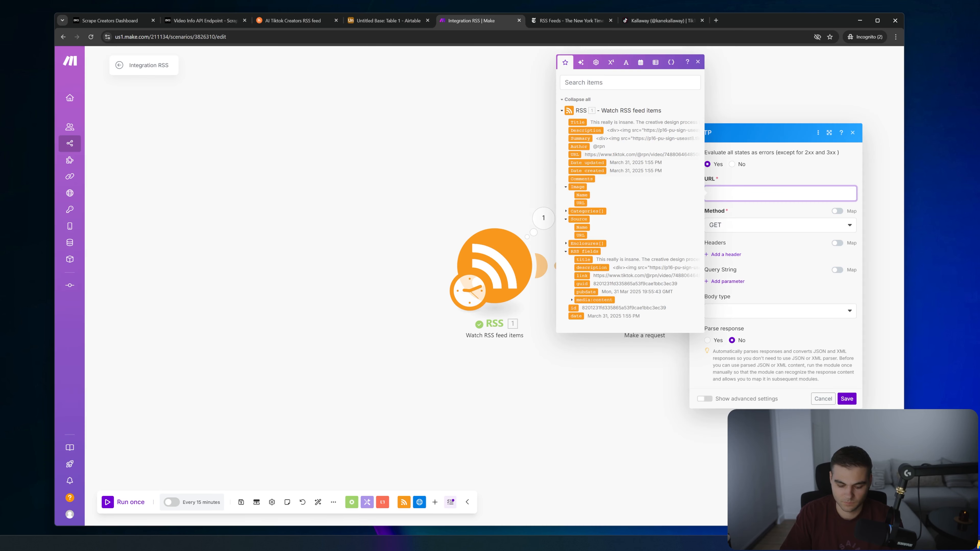
{"action": "type", "text": "https://api.scrapecreators.com/v2/tiktok/video"}
{"action": "left_click", "coordinate": [770, 206]}
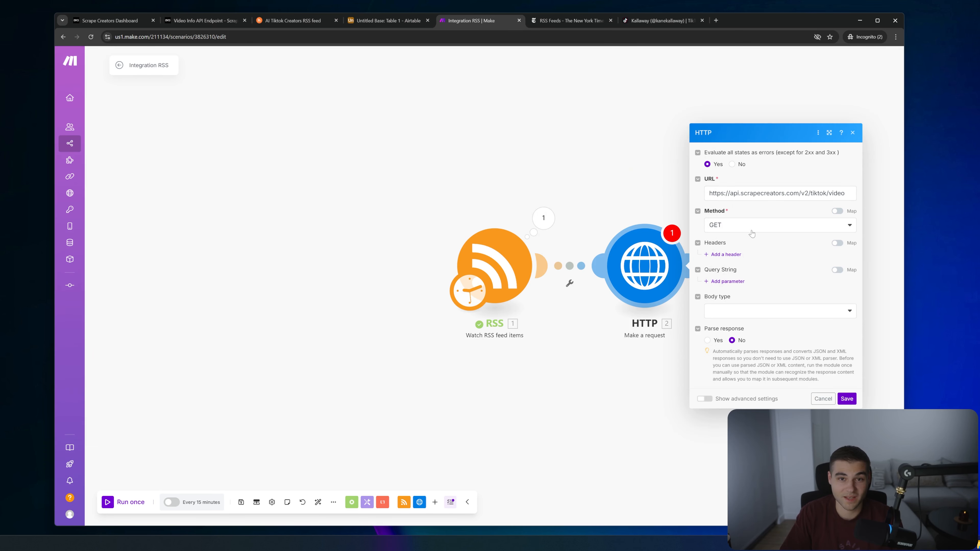
Add a request header named x-api-key, using the API key copied from the Scrape Creators dashboard as its value.
{"action": "left_click", "coordinate": [727, 255]}
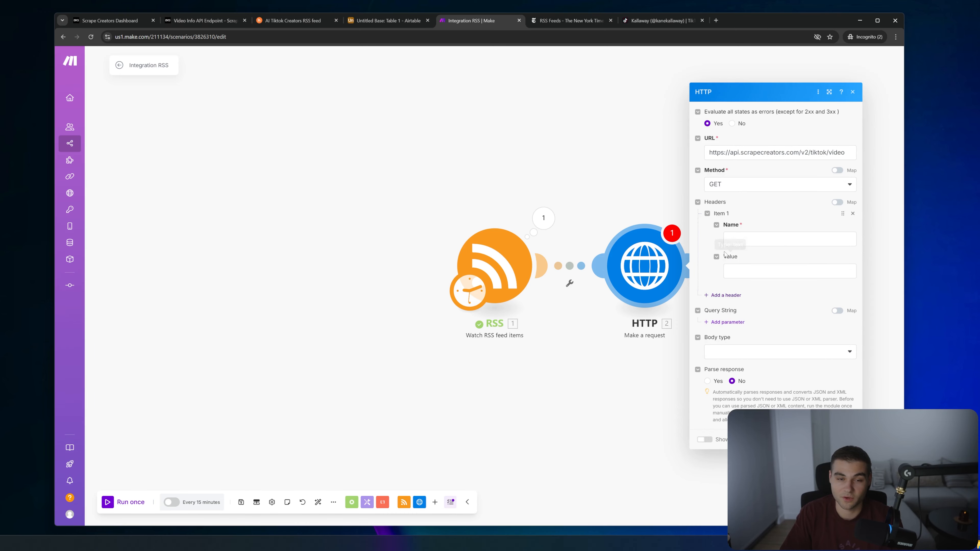
{"action": "left_click", "coordinate": [111, 20]}
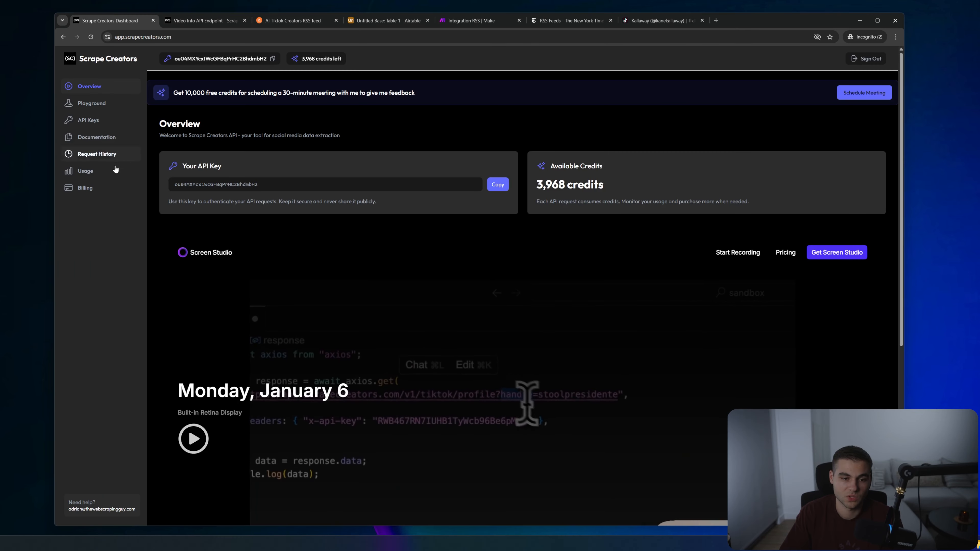
{"action": "left_click", "coordinate": [498, 184]}
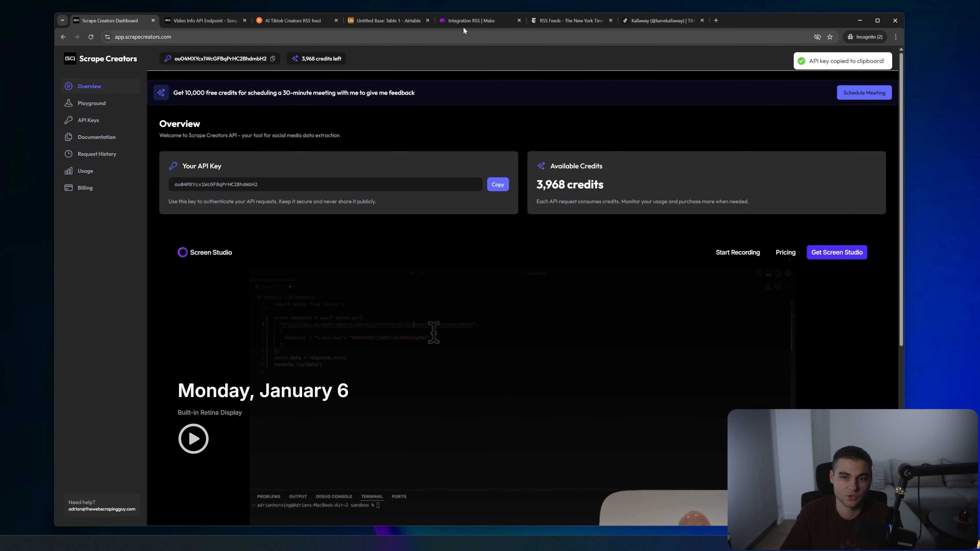
{"action": "left_click", "coordinate": [213, 20]}
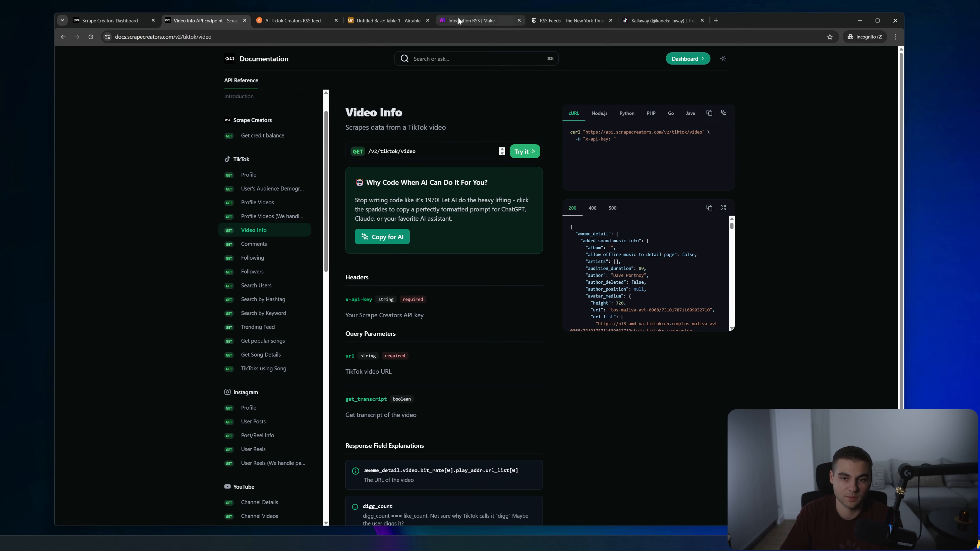
{"action": "left_click", "coordinate": [470, 20]}
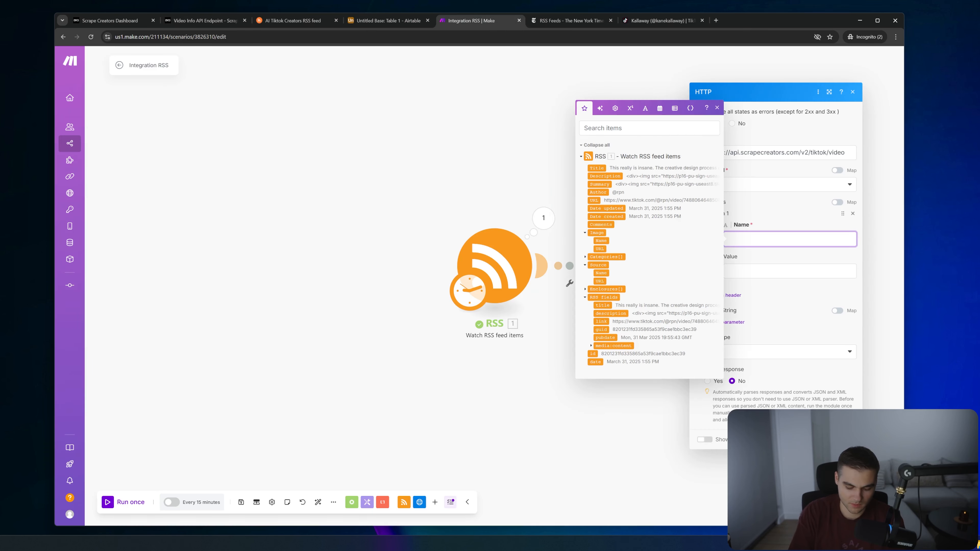
{"action": "type", "text": "api-"}
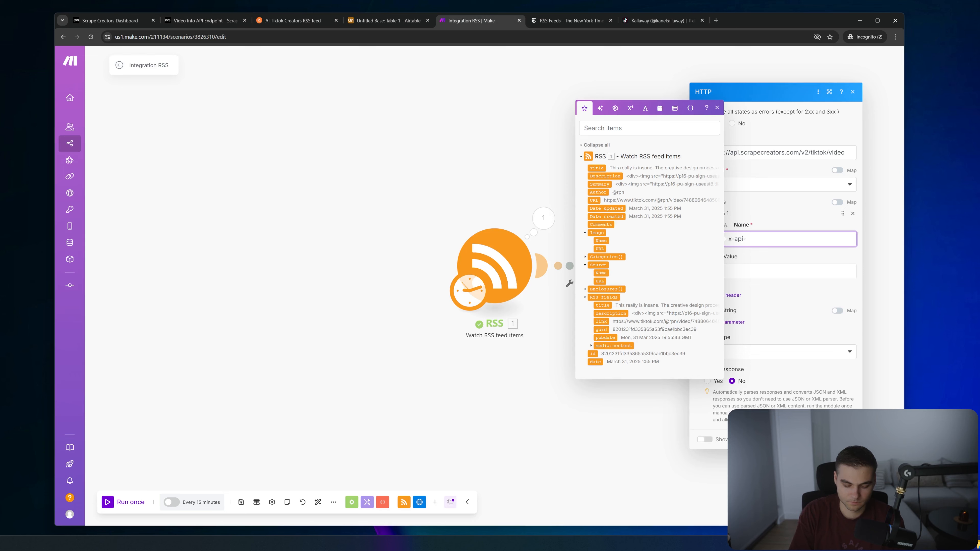
{"action": "type", "text": "key"}
{"action": "key", "text": "Tab"}
{"action": "key", "text": "ctrl+v"}
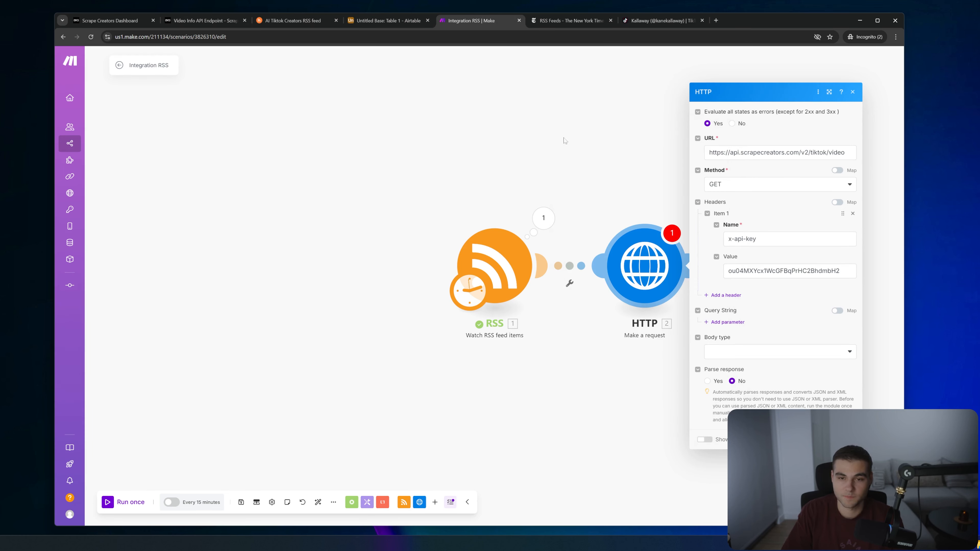
Check the endpoint's query parameters in the documentation, and add a url query parameter mapped to the RSS item's URL.
{"action": "left_click", "coordinate": [189, 23]}
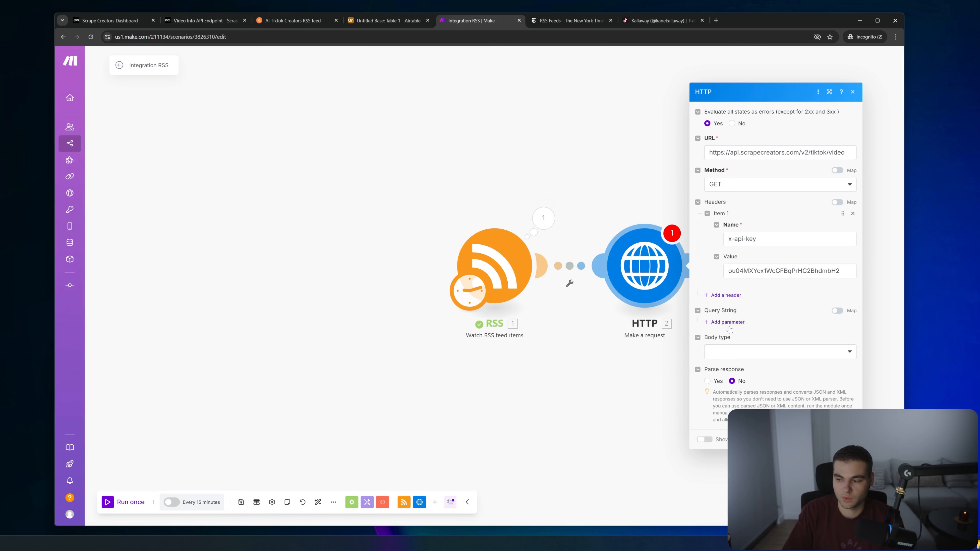
{"action": "left_click", "coordinate": [728, 325]}
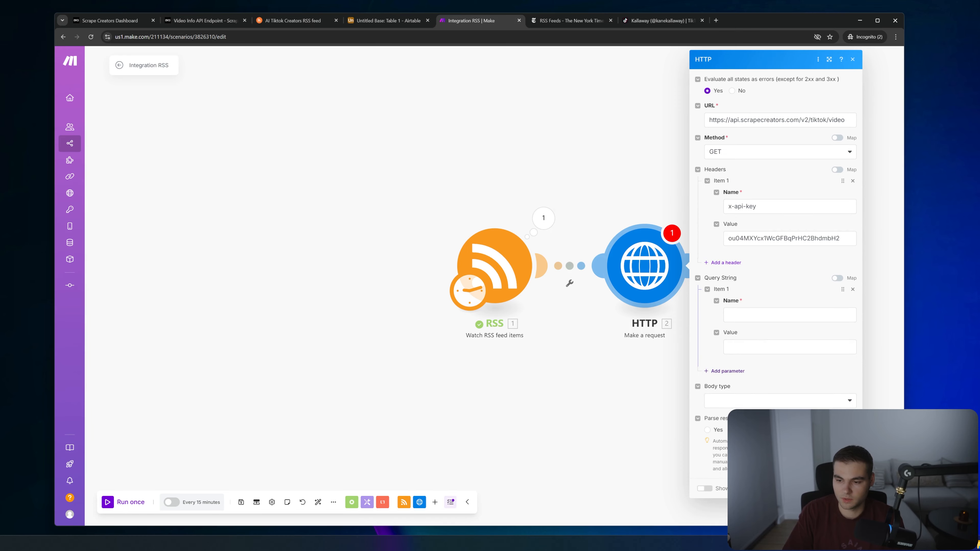
{"action": "left_click", "coordinate": [772, 315]}
{"action": "type", "text": "url"}
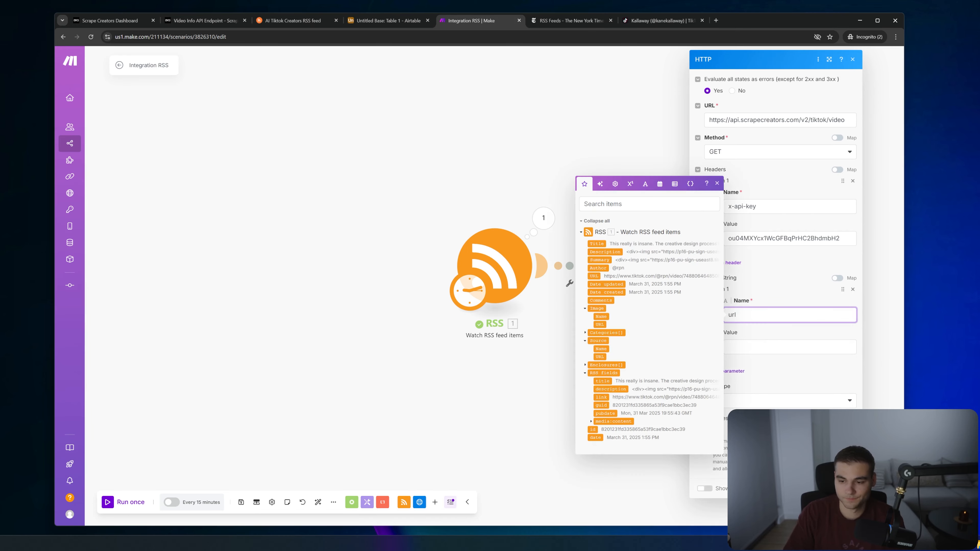
{"action": "left_click", "coordinate": [771, 347]}
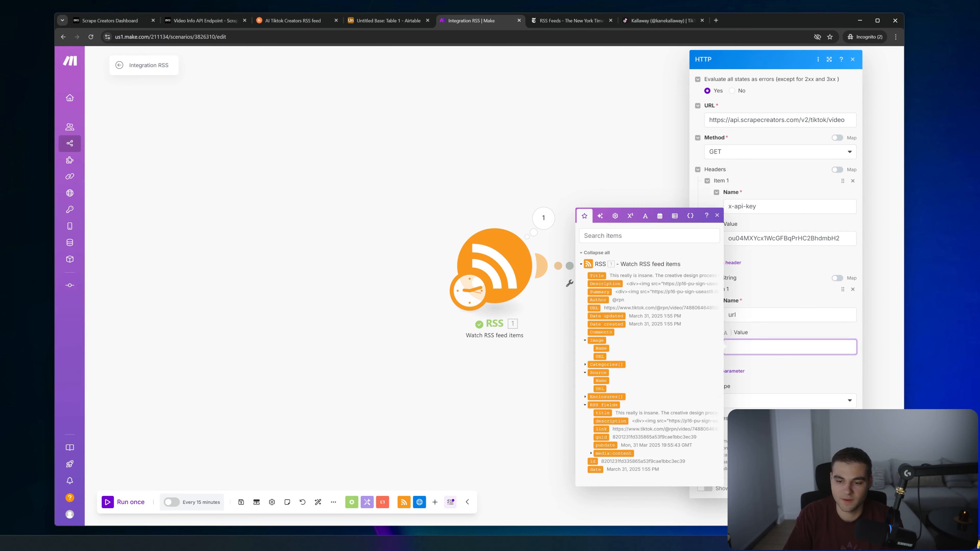
{"action": "left_click", "coordinate": [594, 308]}
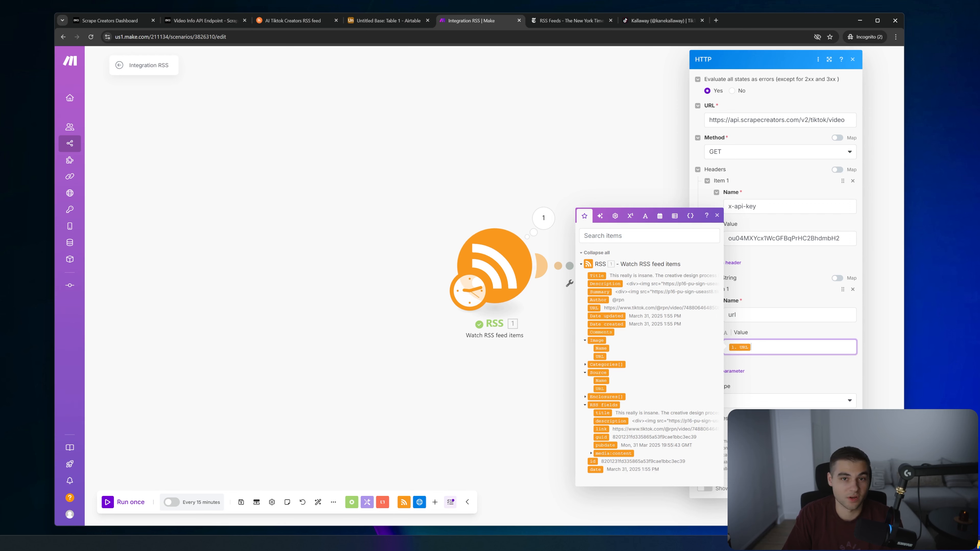
Add a second query parameter named get_transcript with its value, and save the HTTP module.
{"action": "left_click", "coordinate": [736, 371]}
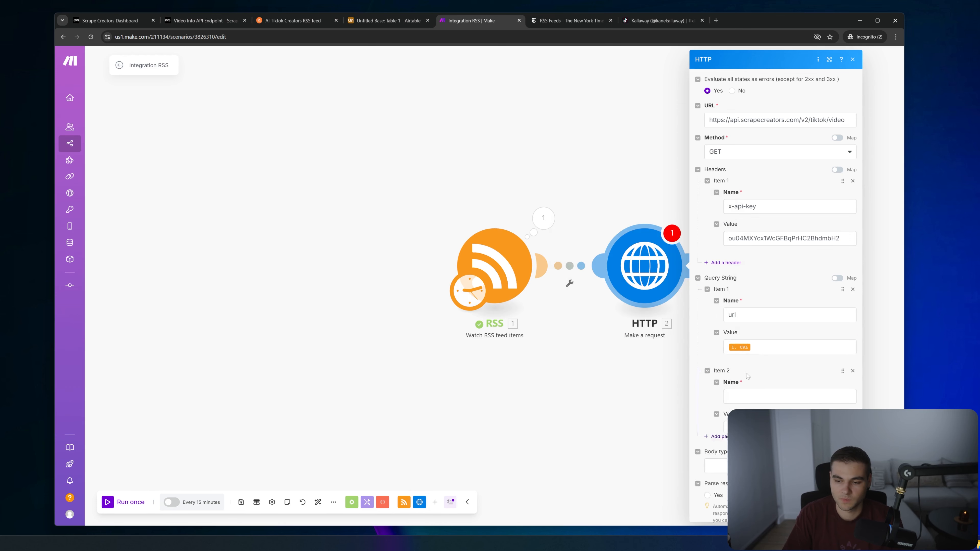
{"action": "type", "text": "g"}
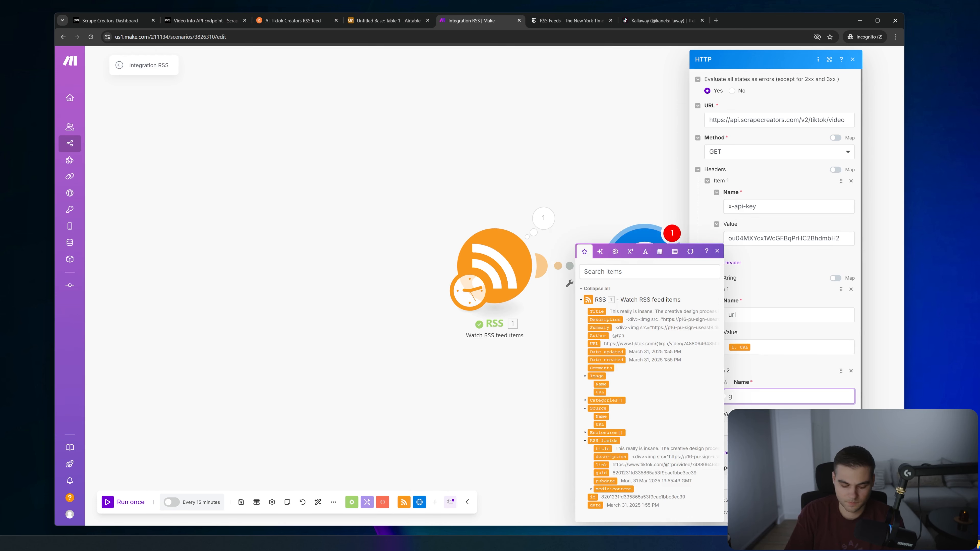
{"action": "type", "text": "et_transcript"}
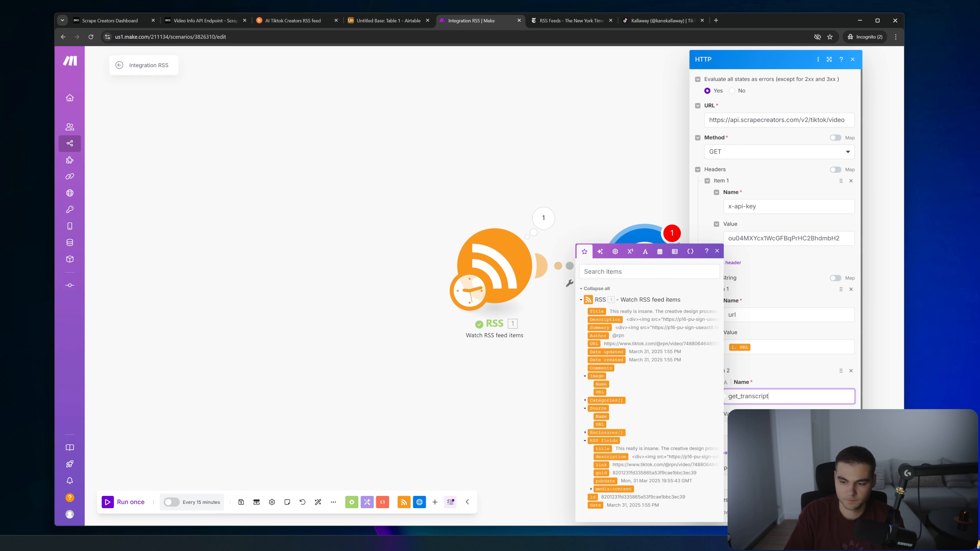
{"action": "key", "text": "Tab"}
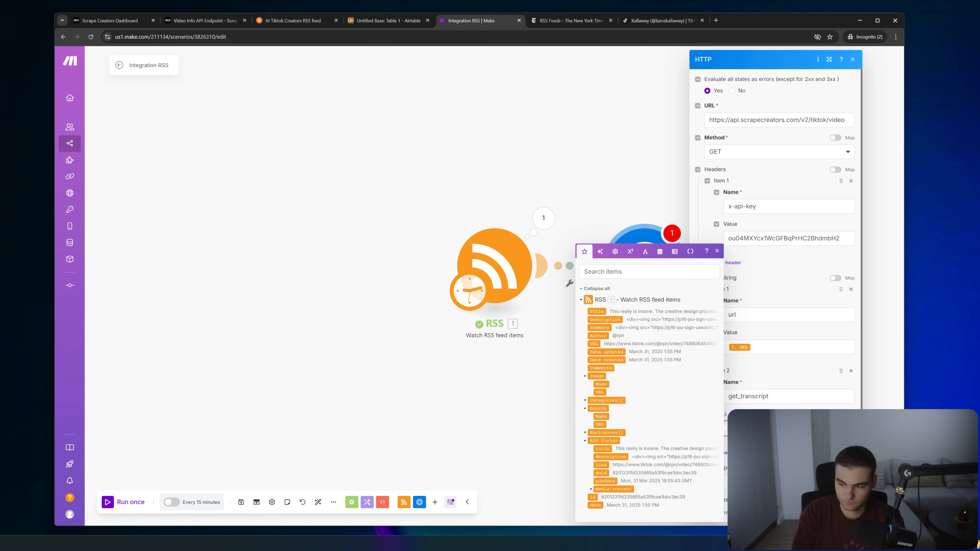
{"action": "left_click", "coordinate": [786, 409]}
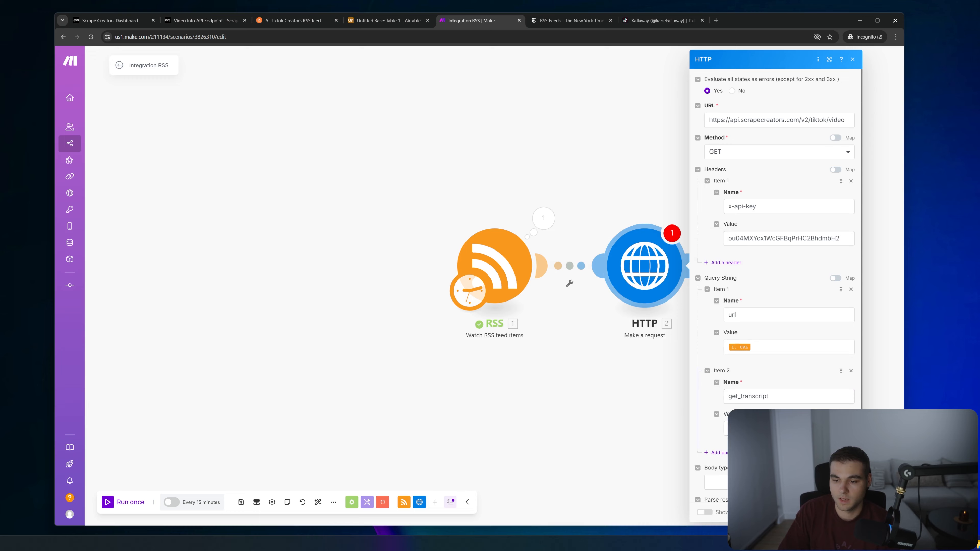
{"action": "left_click", "coordinate": [845, 513]}
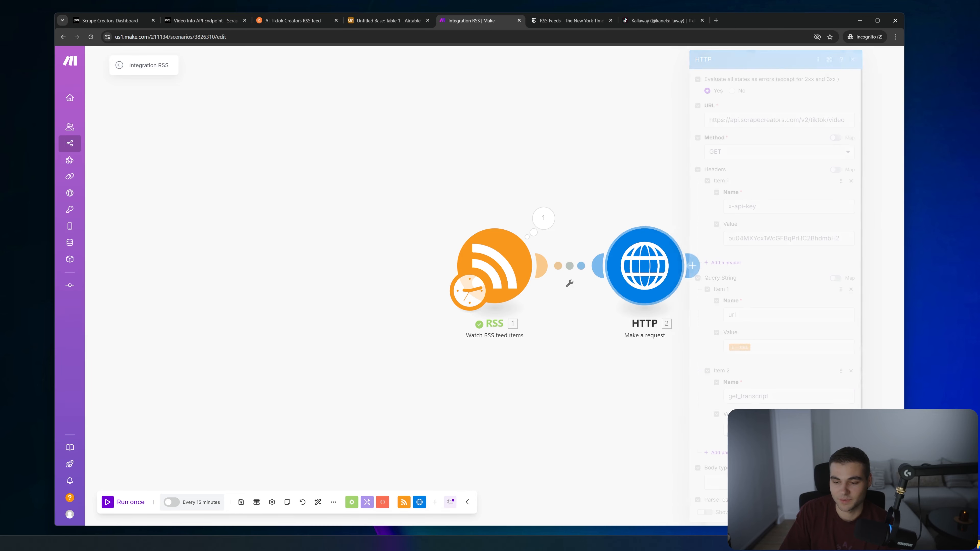
Set the RSS trigger to start from the first listed feed item, "This really is insane", and save the choice.
{"action": "left_click_drag", "start_coordinate": [719, 374], "coordinate": [673, 371]}
{"action": "right_click", "coordinate": [453, 272]}
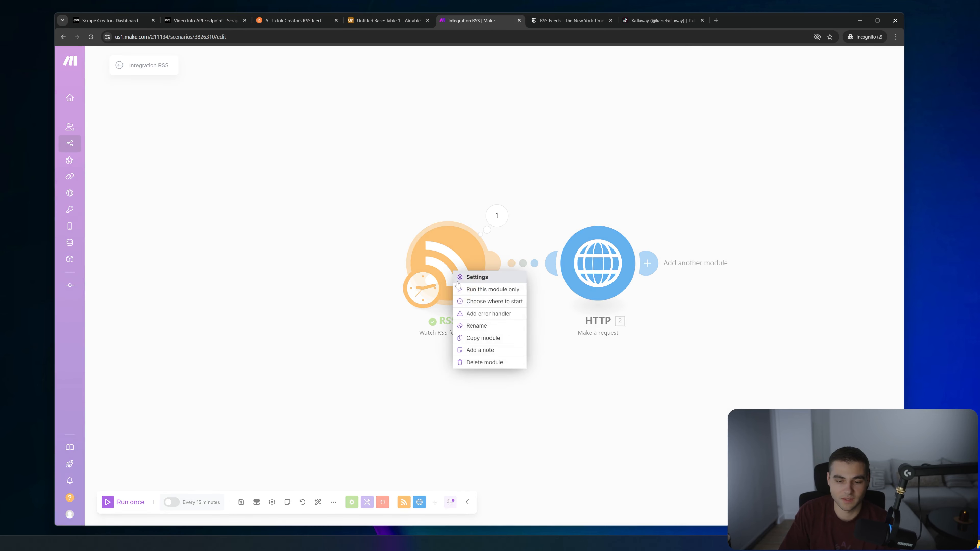
{"action": "left_click", "coordinate": [507, 298]}
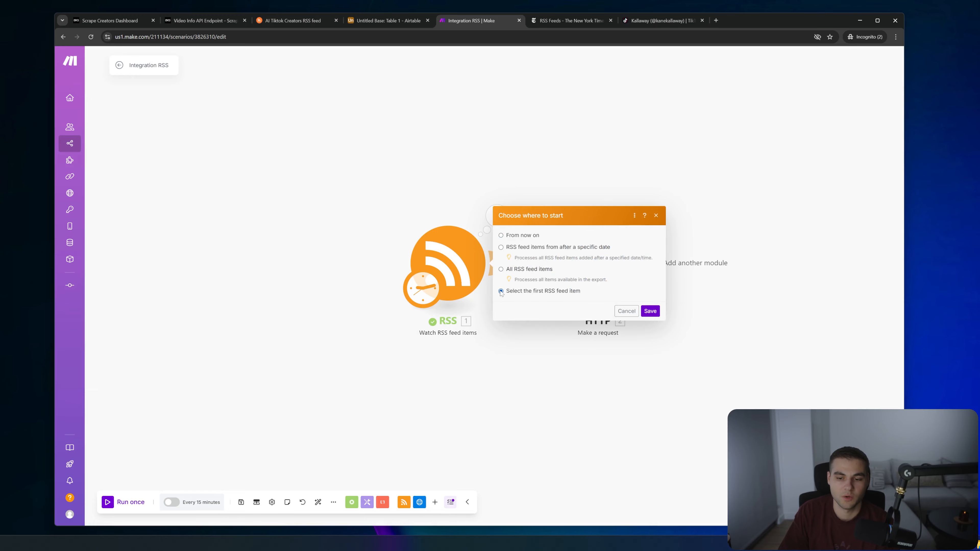
{"action": "left_click", "coordinate": [501, 292]}
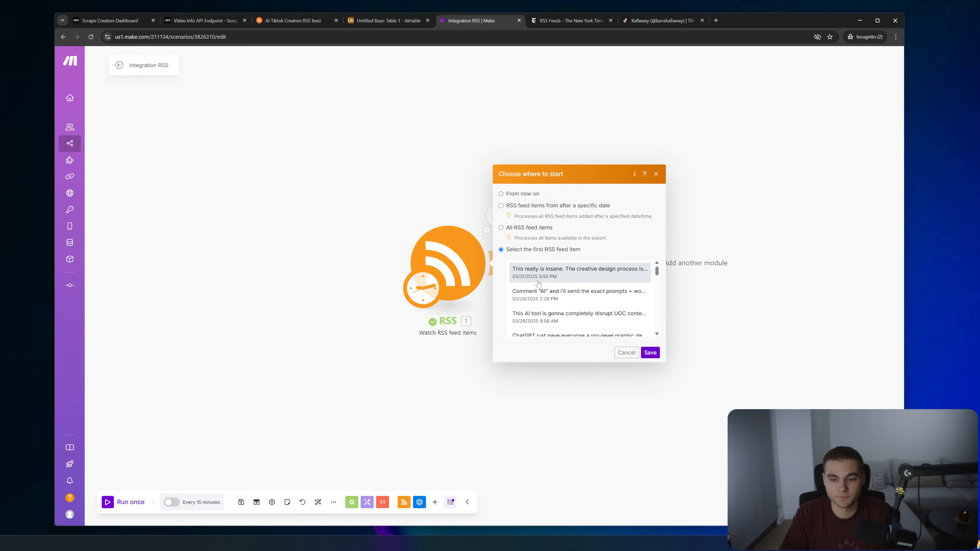
{"action": "left_click", "coordinate": [539, 283]}
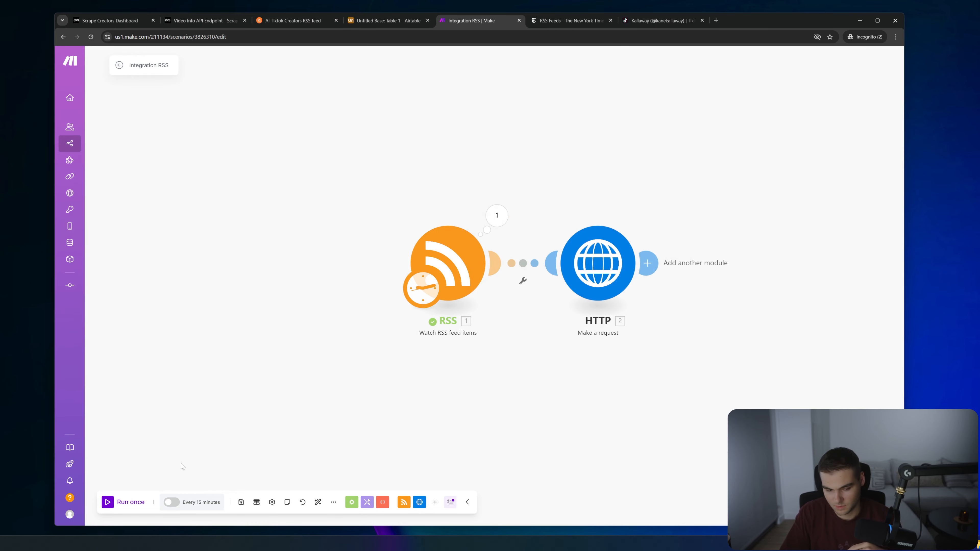
Run the scenario once and expand the Data field in the HTTP module's output.
{"action": "left_click", "coordinate": [107, 501]}
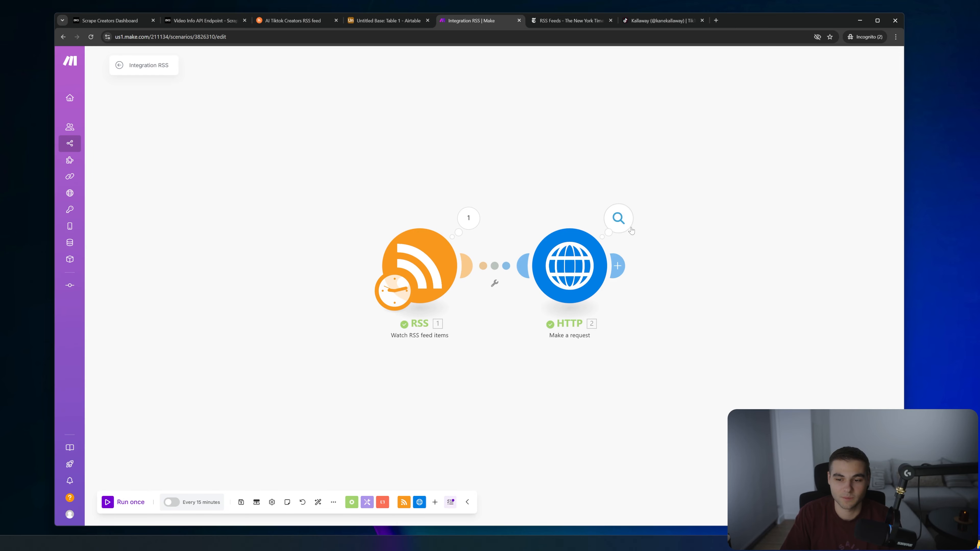
{"action": "left_click", "coordinate": [618, 219]}
{"action": "left_click", "coordinate": [686, 326]}
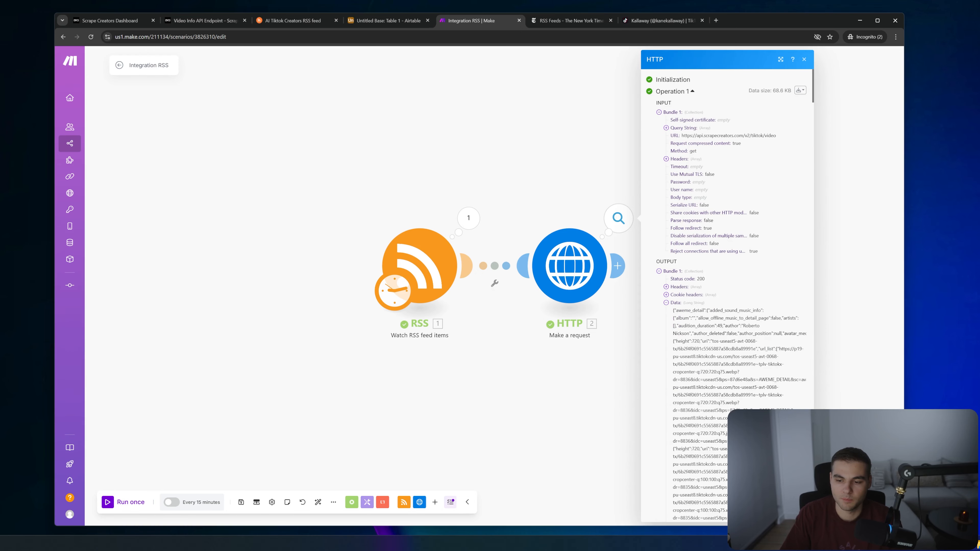
Turn on response parsing in the HTTP module and save it.
{"action": "left_click", "coordinate": [614, 353]}
{"action": "left_click", "coordinate": [570, 266]}
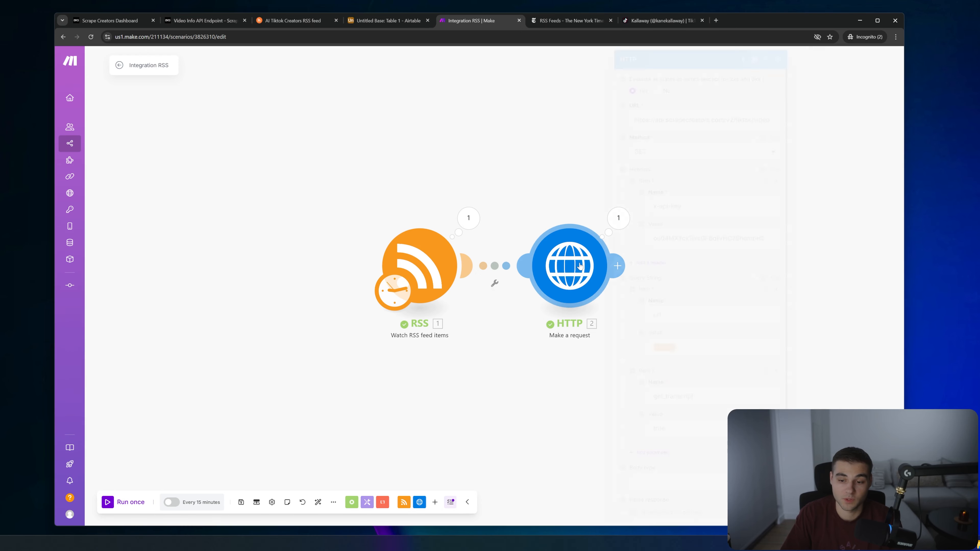
{"action": "scroll", "coordinate": [717, 503], "scroll_direction": "down", "scroll_amount": 1}
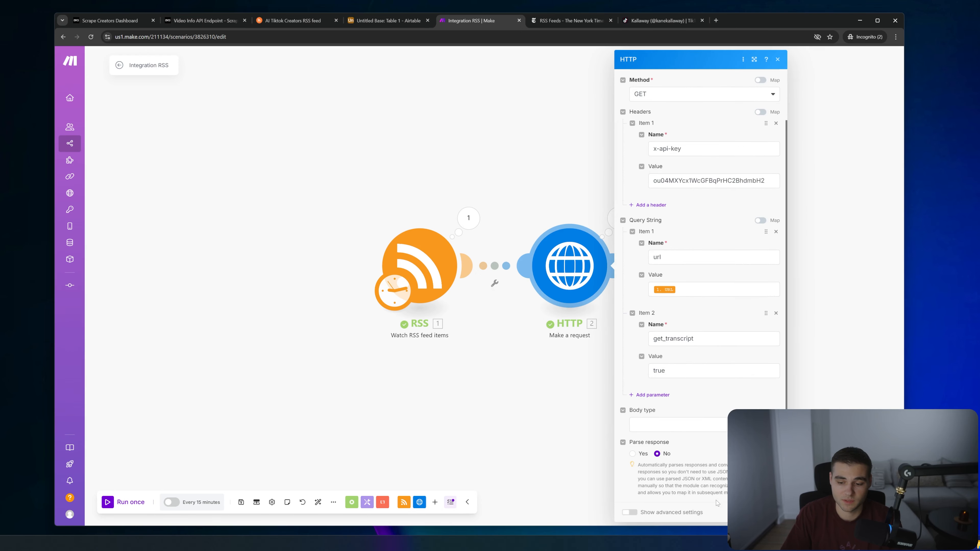
{"action": "left_click", "coordinate": [632, 454]}
{"action": "left_click", "coordinate": [772, 512]}
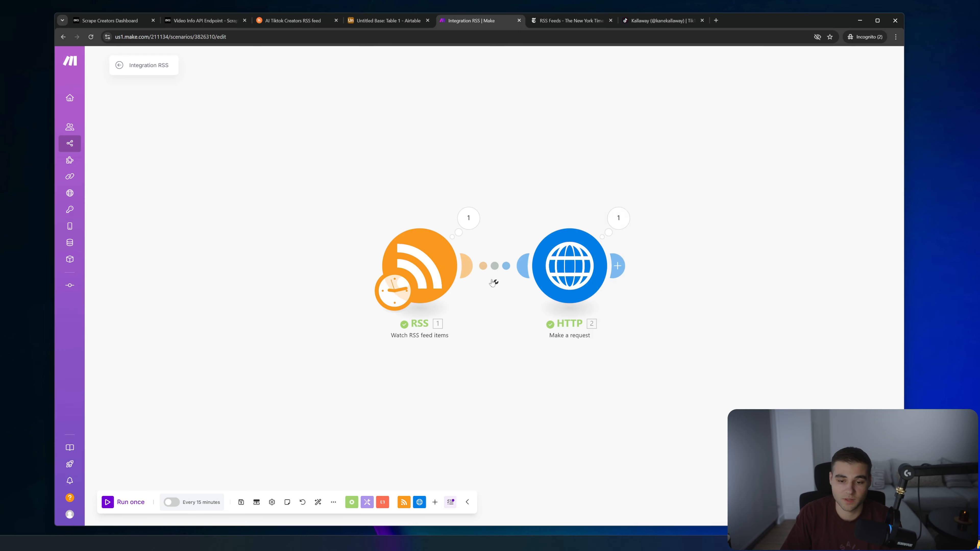
Set the RSS trigger to start from the first listed feed item, "This really is insane", and save the choice.
{"action": "right_click", "coordinate": [438, 266]}
{"action": "left_click", "coordinate": [454, 298]}
{"action": "left_click", "coordinate": [473, 294]}
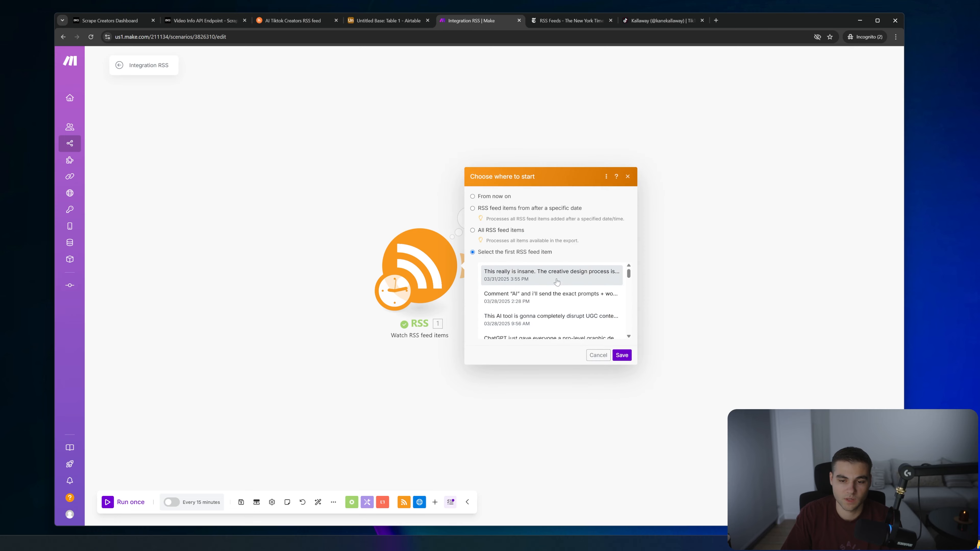
{"action": "left_click", "coordinate": [622, 355]}
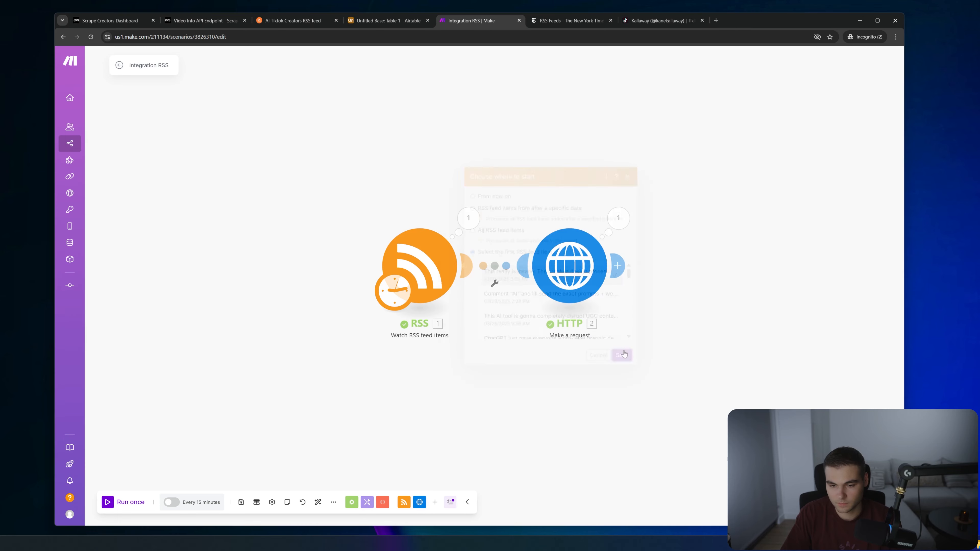
Run the scenario once and examine the parsed data in the HTTP module's output, expanding the transcript field.
{"action": "left_click", "coordinate": [114, 499]}
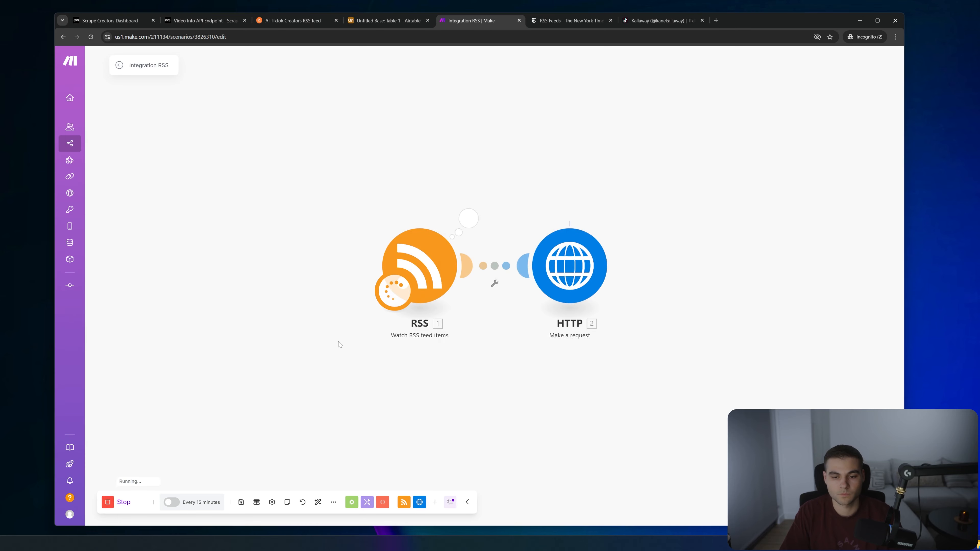
{"action": "left_click", "coordinate": [618, 218]}
{"action": "left_click", "coordinate": [698, 312]}
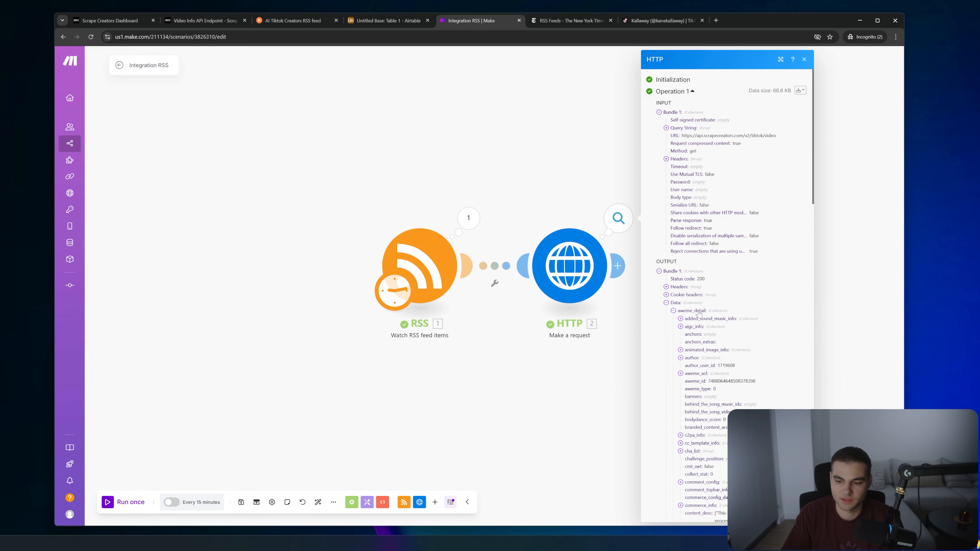
{"action": "scroll", "coordinate": [706, 336], "scroll_direction": "down", "scroll_amount": 6}
{"action": "scroll", "coordinate": [706, 342], "scroll_direction": "down", "scroll_amount": 15}
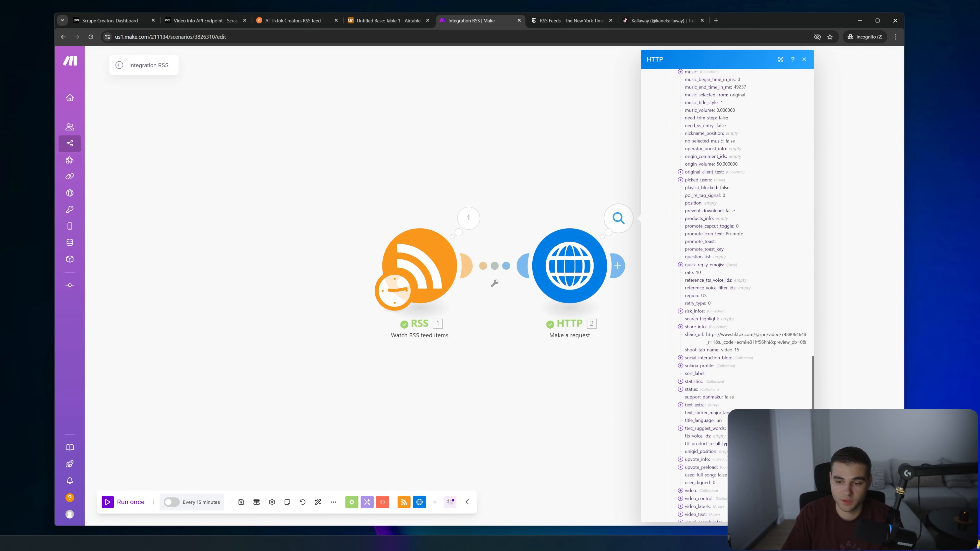
{"action": "scroll", "coordinate": [728, 294], "scroll_direction": "down", "scroll_amount": 1}
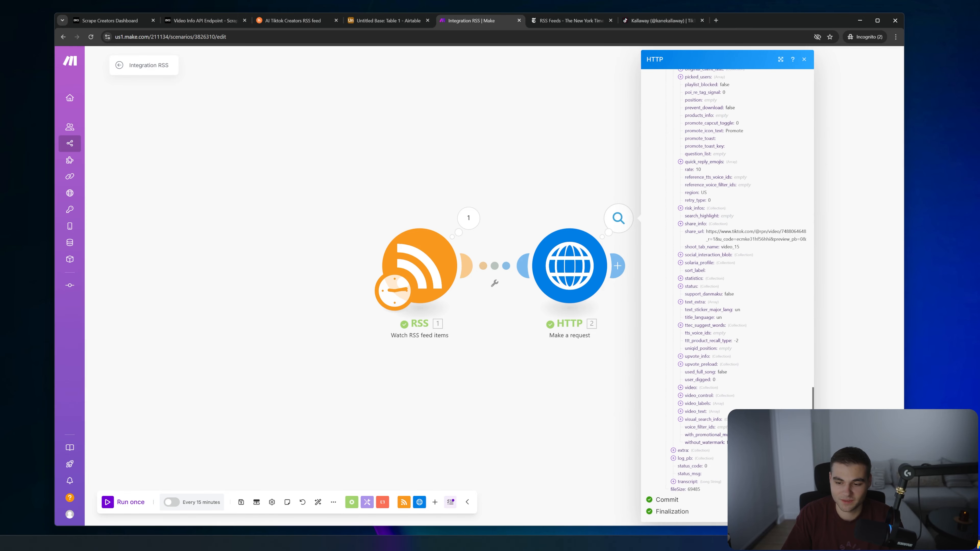
{"action": "left_click", "coordinate": [695, 483]}
{"action": "scroll", "coordinate": [695, 386], "scroll_direction": "down", "scroll_amount": 6}
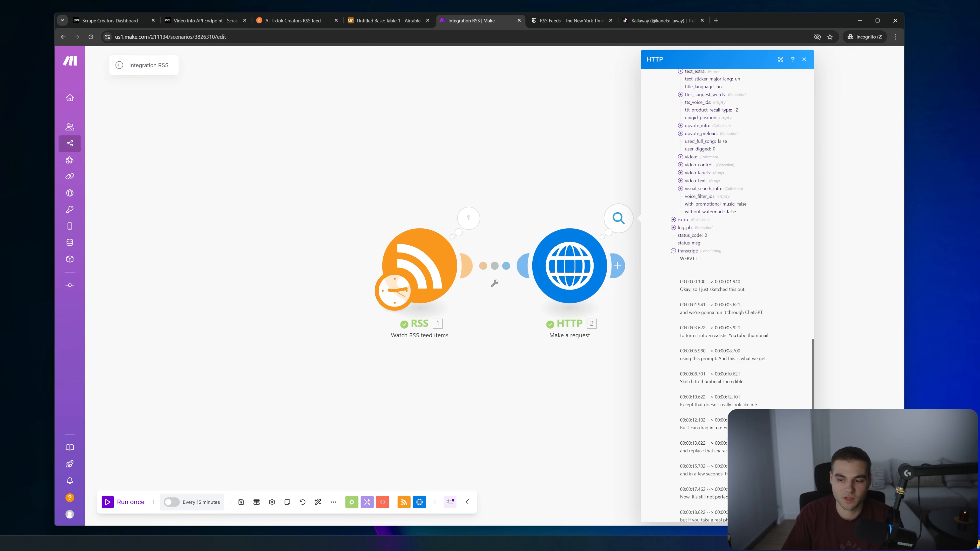
{"action": "scroll", "coordinate": [725, 238], "scroll_direction": "down", "scroll_amount": 1}
{"action": "scroll", "coordinate": [663, 301], "scroll_direction": "down", "scroll_amount": 5}
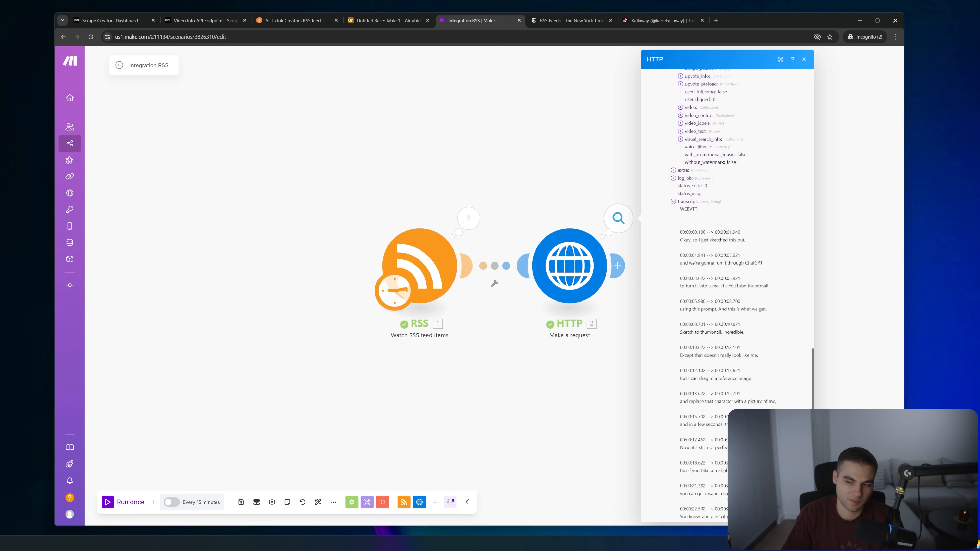
{"action": "scroll", "coordinate": [726, 270], "scroll_direction": "down", "scroll_amount": 5}
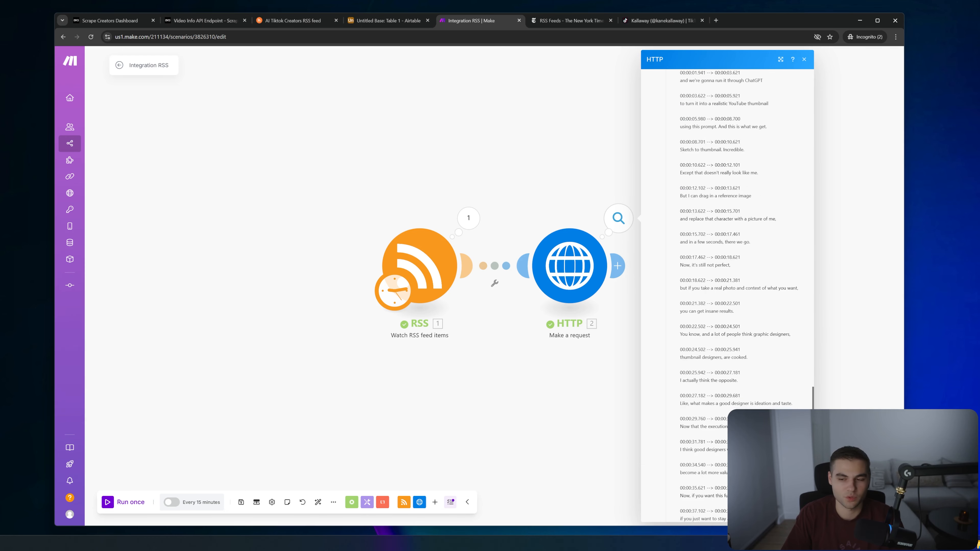
{"action": "left_click", "coordinate": [514, 361]}
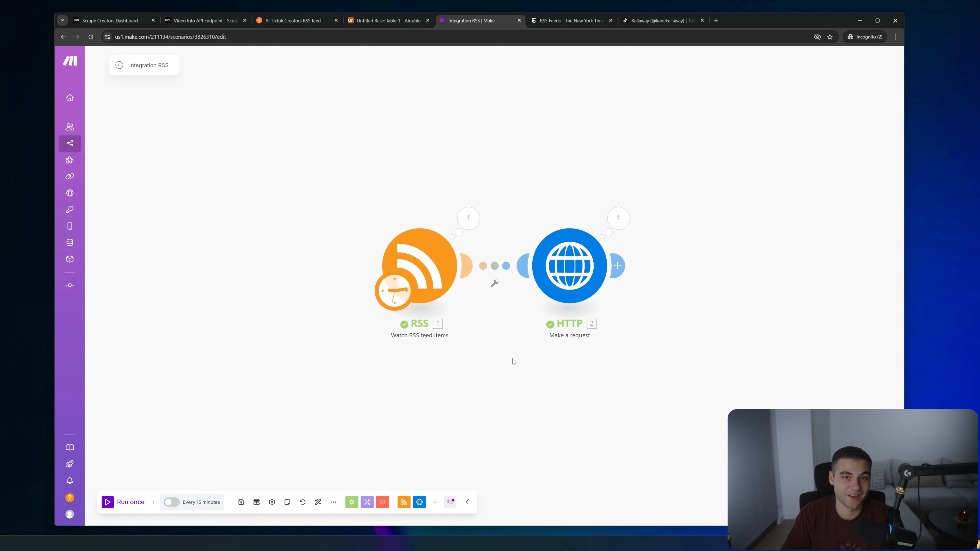
Add an OpenAI Create a Completion (Prompt) module after the HTTP module and choose the gpt-4o-mini model.
{"action": "left_click", "coordinate": [616, 267]}
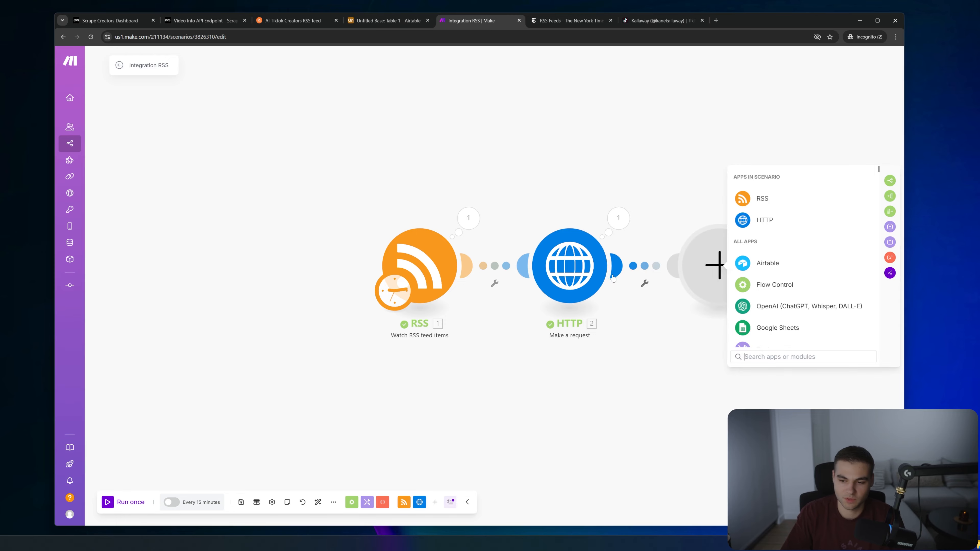
{"action": "left_click", "coordinate": [815, 307]}
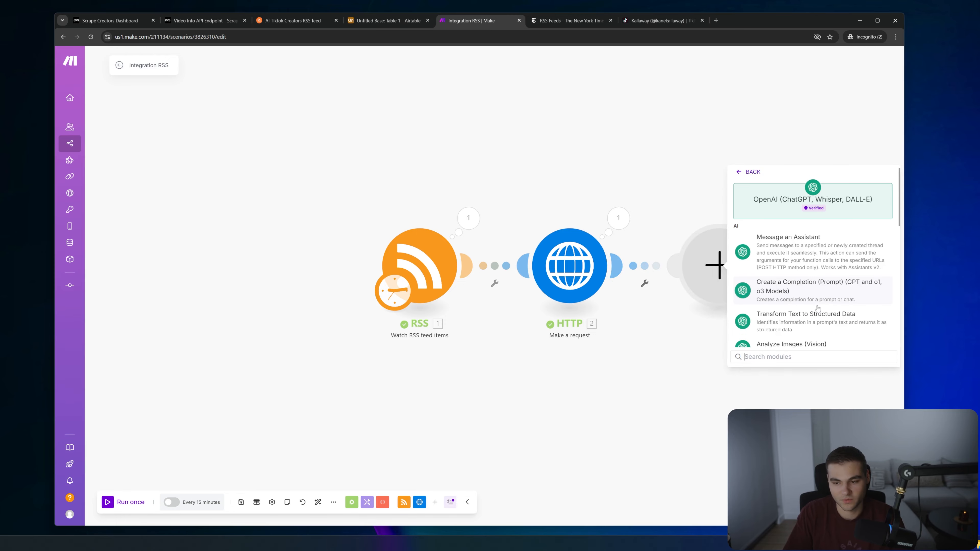
{"action": "left_click", "coordinate": [821, 286]}
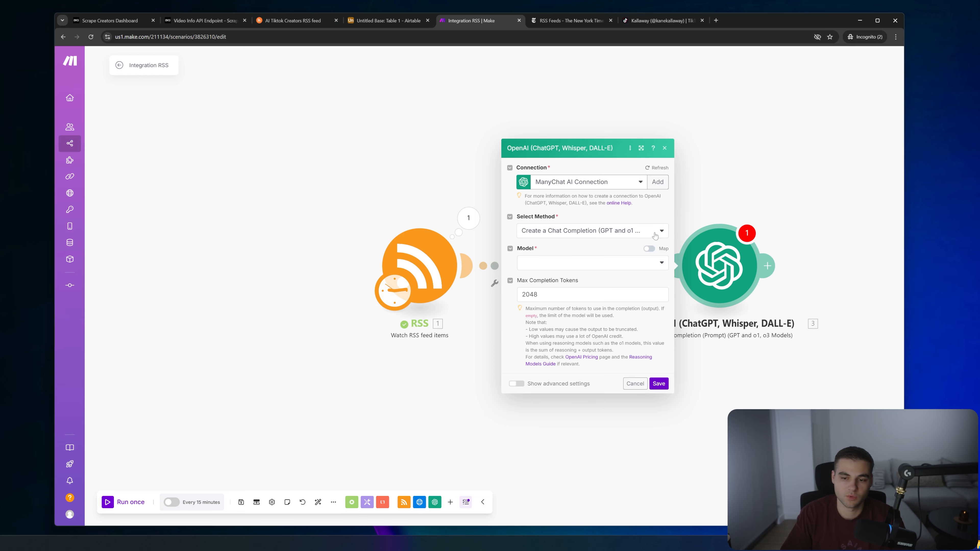
{"action": "left_click", "coordinate": [616, 268]}
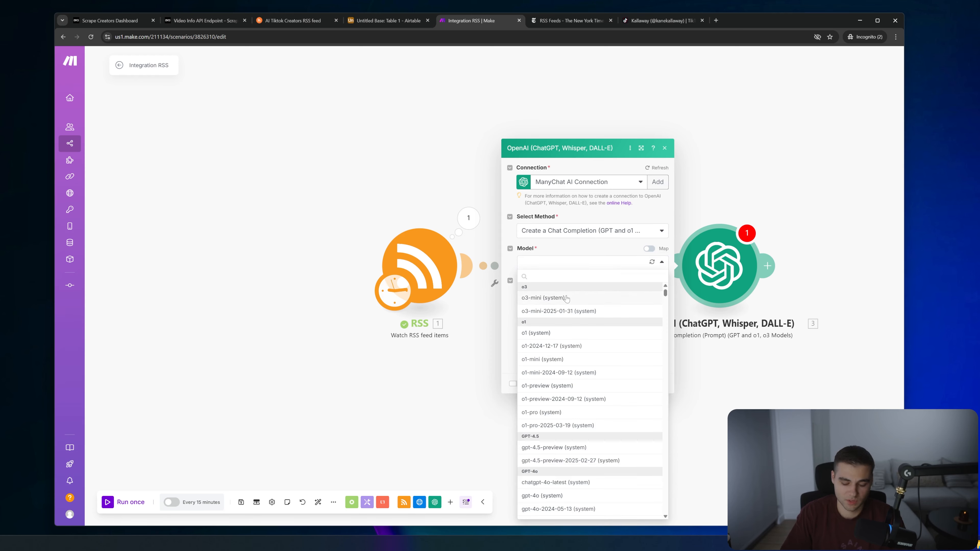
{"action": "type", "text": "gpt"}
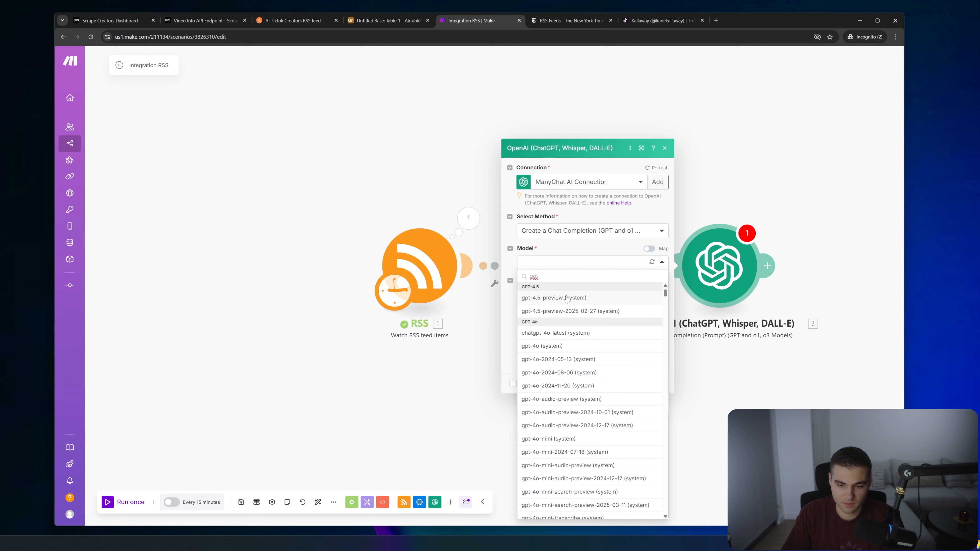
{"action": "left_click", "coordinate": [558, 439]}
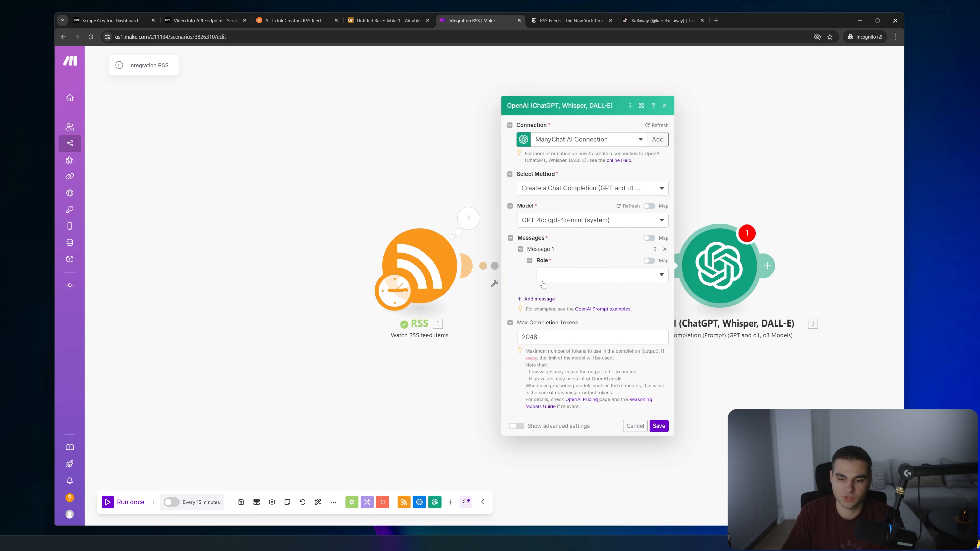
Give message 1 the Developer / System role and a prompt to remove timestamps and WEBVTT, double-space lines, correct confident errors and return only the transcript.
{"action": "left_click", "coordinate": [587, 275]}
{"action": "left_click", "coordinate": [573, 317]}
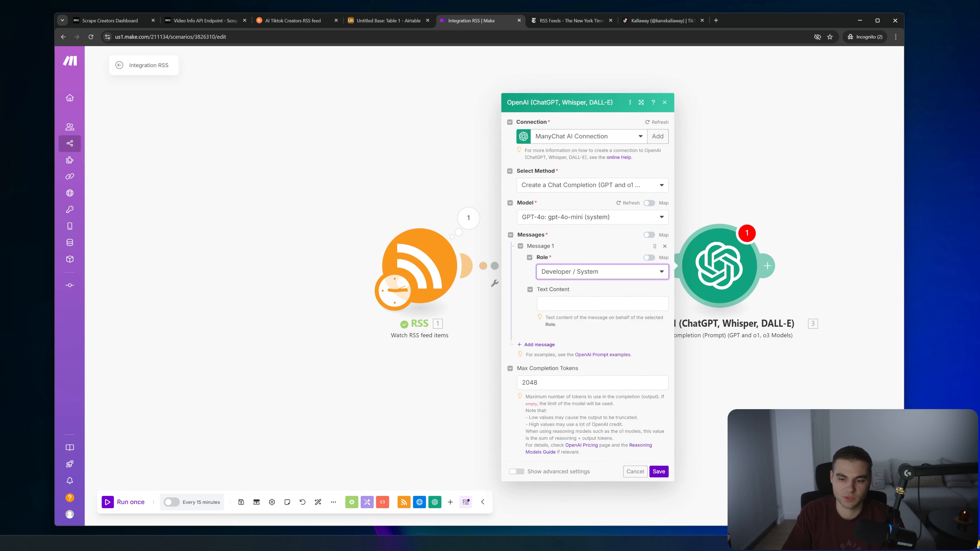
{"action": "left_click", "coordinate": [594, 283]}
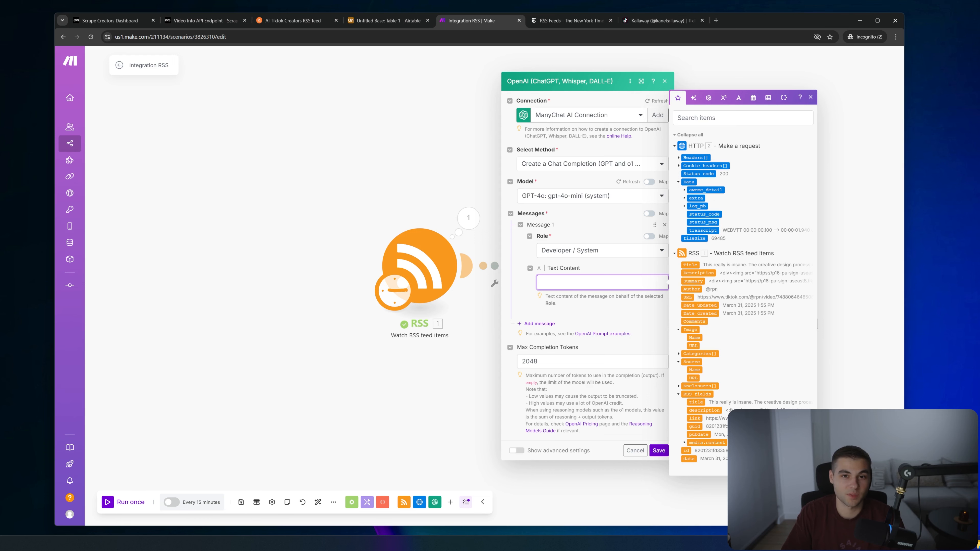
{"action": "type", "text": "You will be given a transcript. Clean it up and remove the timestamps, WEBVTT, etc. Format the transcript properly with double spacing between each line. Do not include the word \"Transcript\" in your response, return the actual transcript only. If you recognize an error in the transcript, correct it, but only if you're confident and the context makes sense."}
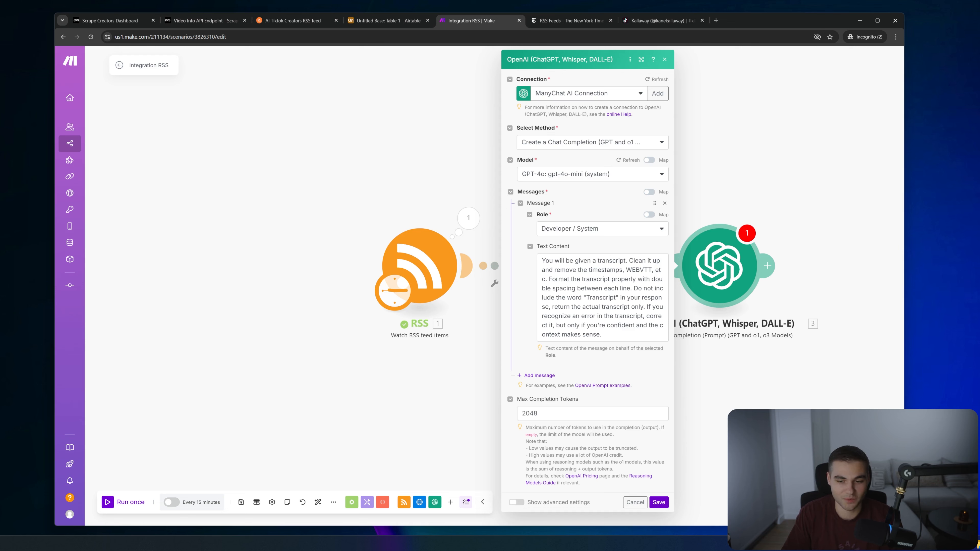
Add a second message with the User role and map its text content to the HTTP response's transcript.
{"action": "left_click", "coordinate": [539, 376]}
{"action": "scroll", "coordinate": [567, 370], "scroll_direction": "down", "scroll_amount": 1}
{"action": "left_click", "coordinate": [567, 363]}
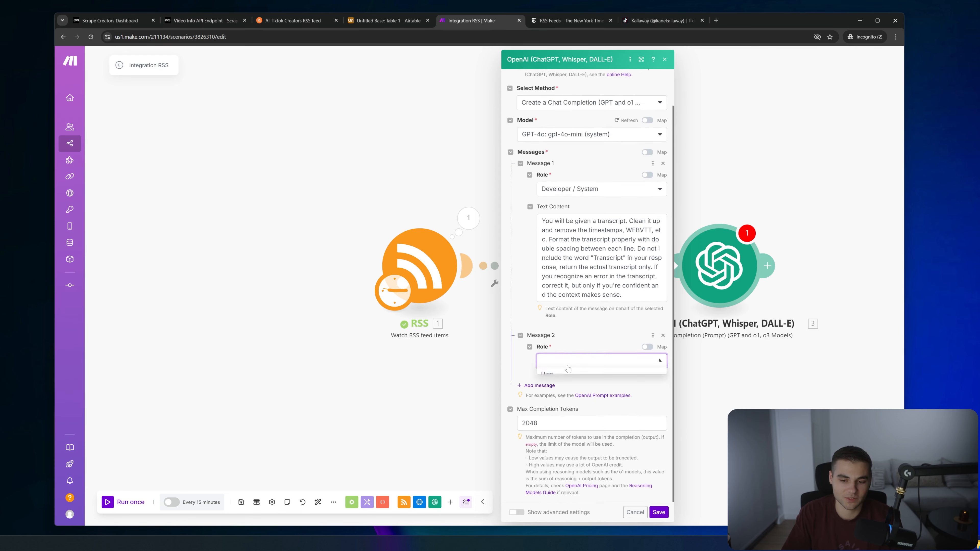
{"action": "left_click", "coordinate": [567, 376]}
{"action": "scroll", "coordinate": [575, 367], "scroll_direction": "down", "scroll_amount": 2}
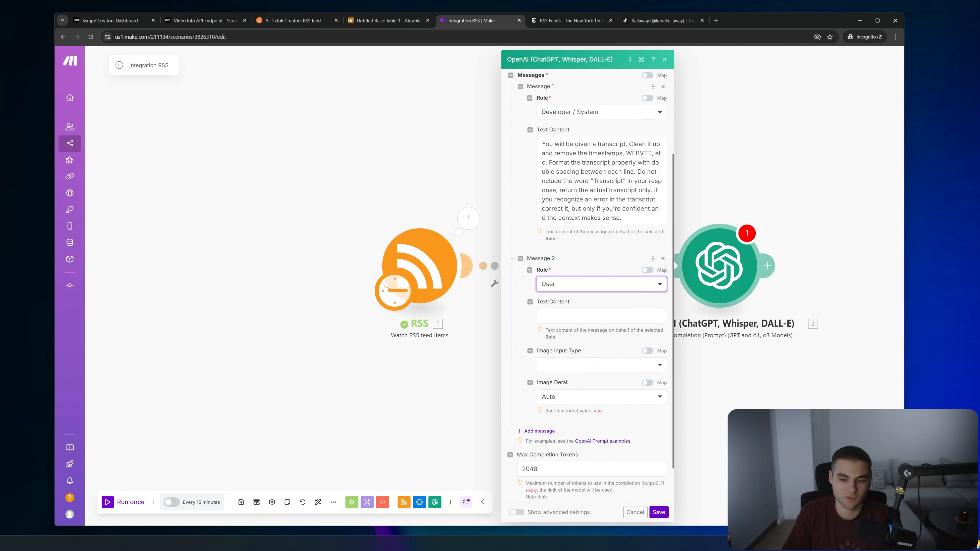
{"action": "left_click", "coordinate": [601, 316]}
{"action": "left_click", "coordinate": [711, 265]}
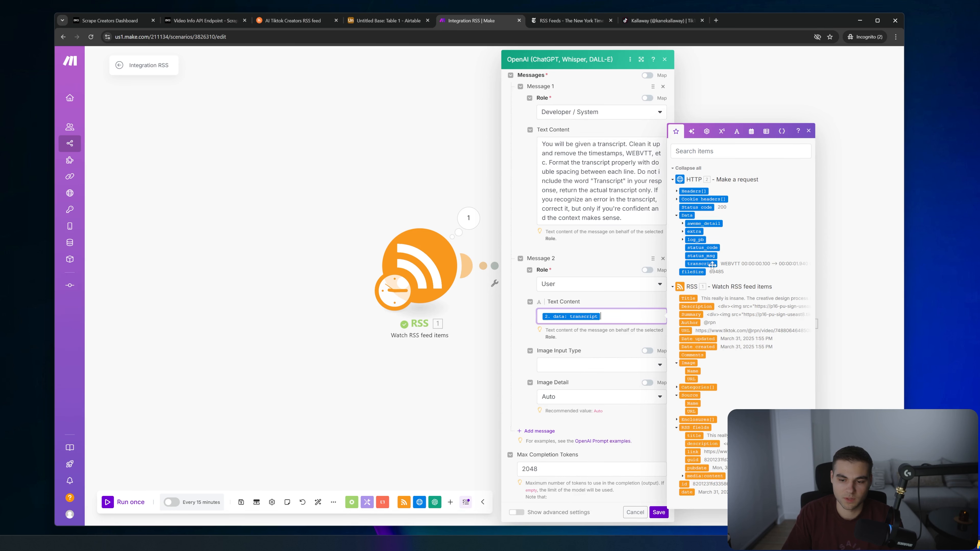
Set the maximum completion tokens to 10000 and save the OpenAI module.
{"action": "scroll", "coordinate": [579, 371], "scroll_direction": "down", "scroll_amount": 2}
{"action": "double_click", "coordinate": [531, 424]}
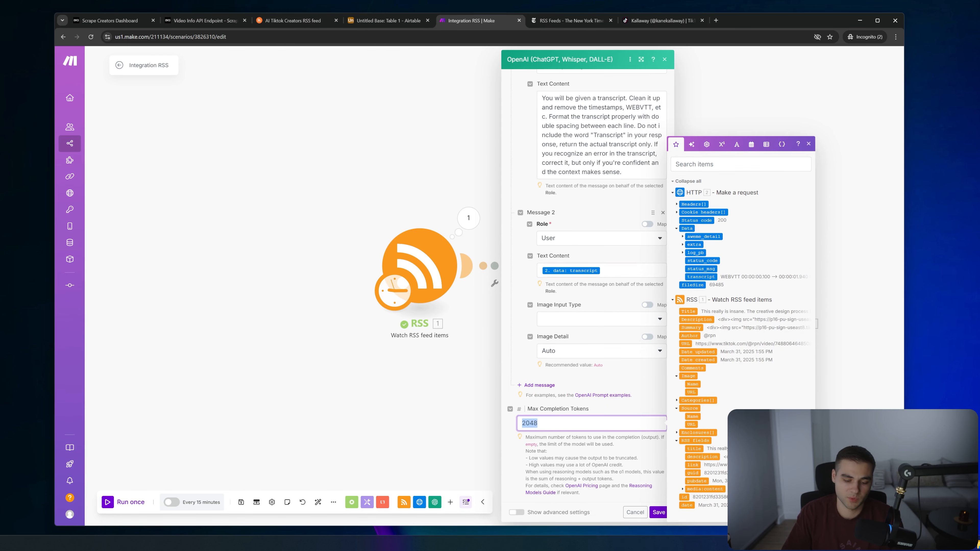
{"action": "type", "text": "10000"}
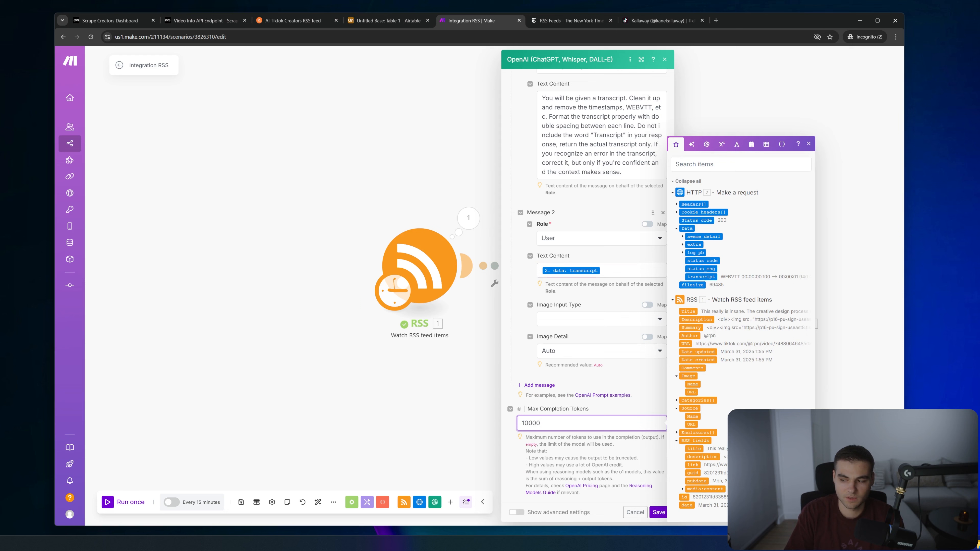
{"action": "left_click", "coordinate": [659, 513]}
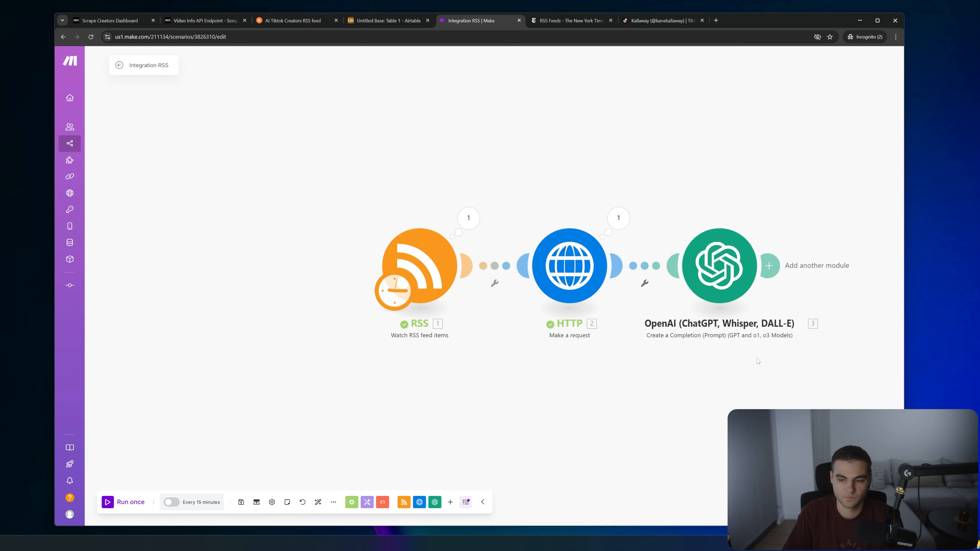
Set the RSS trigger to start again from the first listed feed item, "This really is insane", and save the choice.
{"action": "left_click_drag", "start_coordinate": [757, 361], "coordinate": [697, 351]}
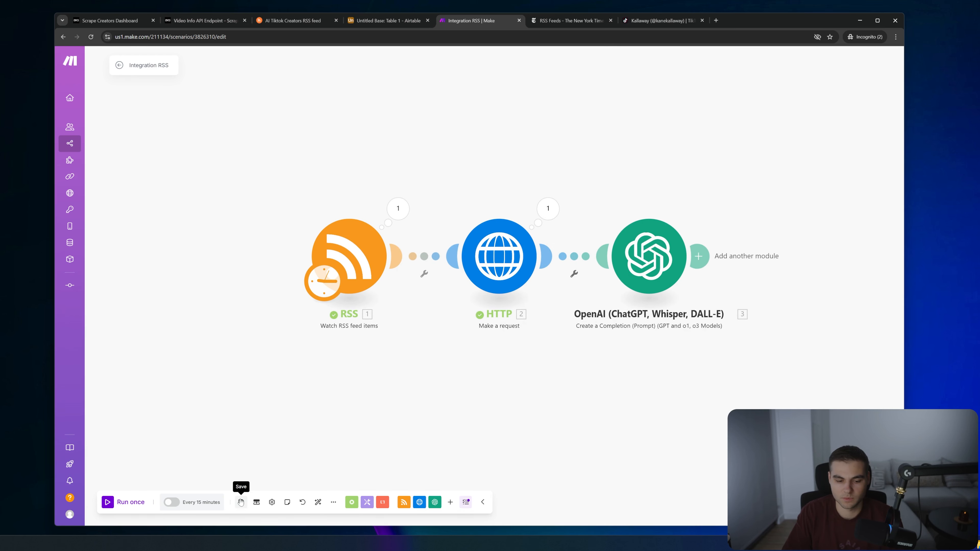
{"action": "right_click", "coordinate": [356, 241]}
{"action": "left_click", "coordinate": [397, 271]}
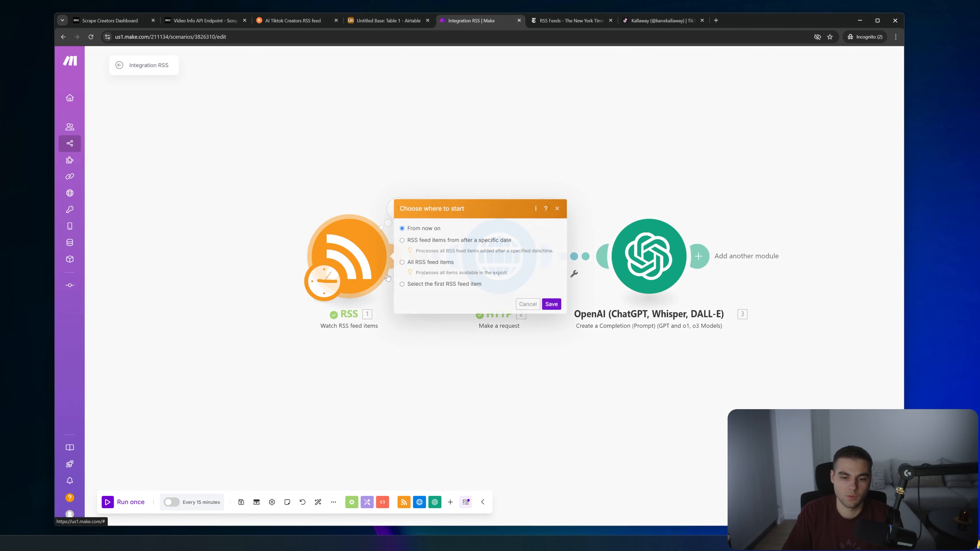
{"action": "left_click", "coordinate": [402, 284]}
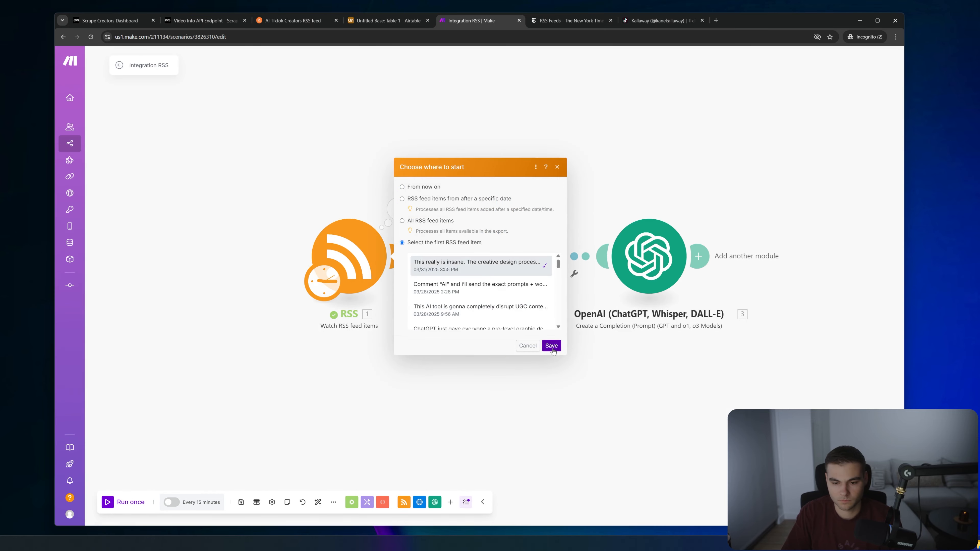
{"action": "left_click", "coordinate": [552, 344]}
Run the scenario once and review the cleaned transcript in the OpenAI module's Result output.
{"action": "left_click", "coordinate": [106, 502]}
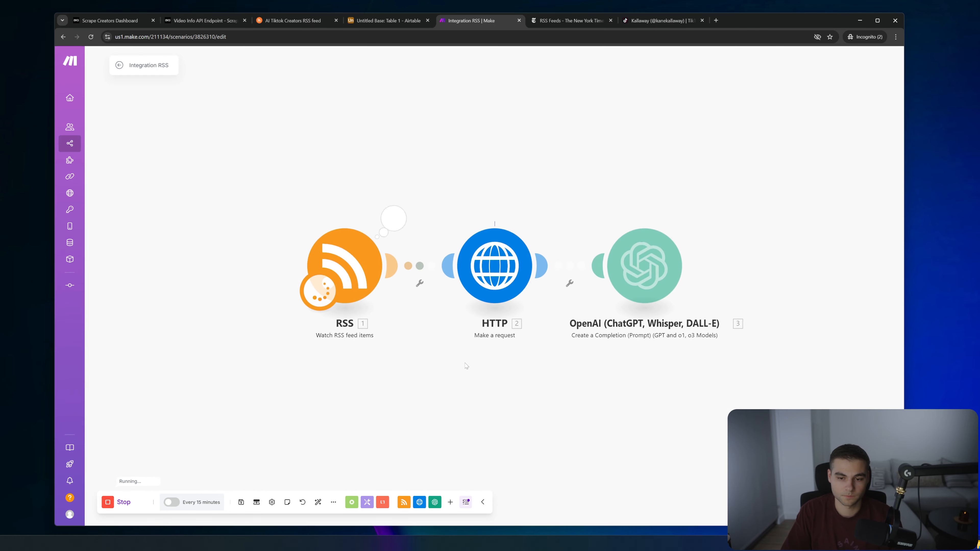
{"action": "left_click", "coordinate": [693, 219]}
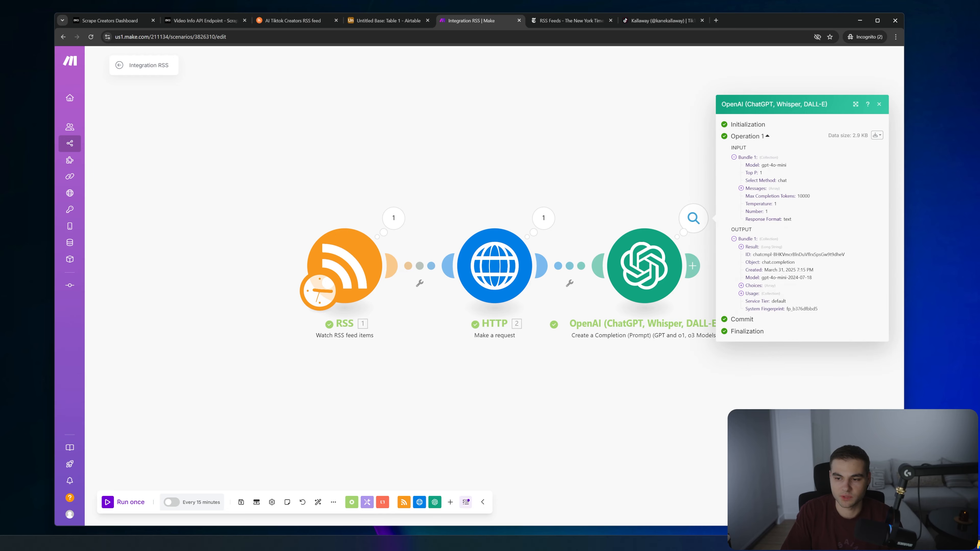
{"action": "left_click", "coordinate": [754, 247]}
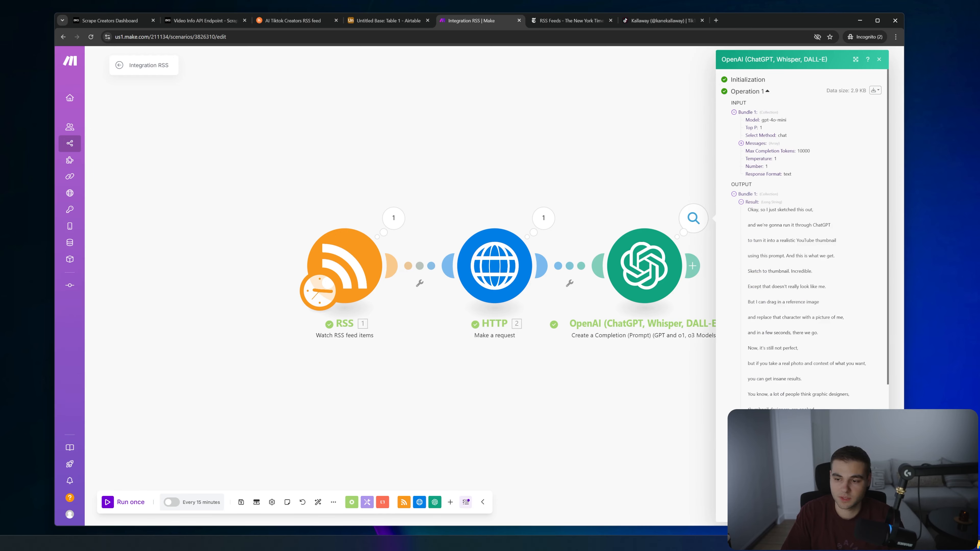
{"action": "scroll", "coordinate": [793, 250], "scroll_direction": "down", "scroll_amount": 5}
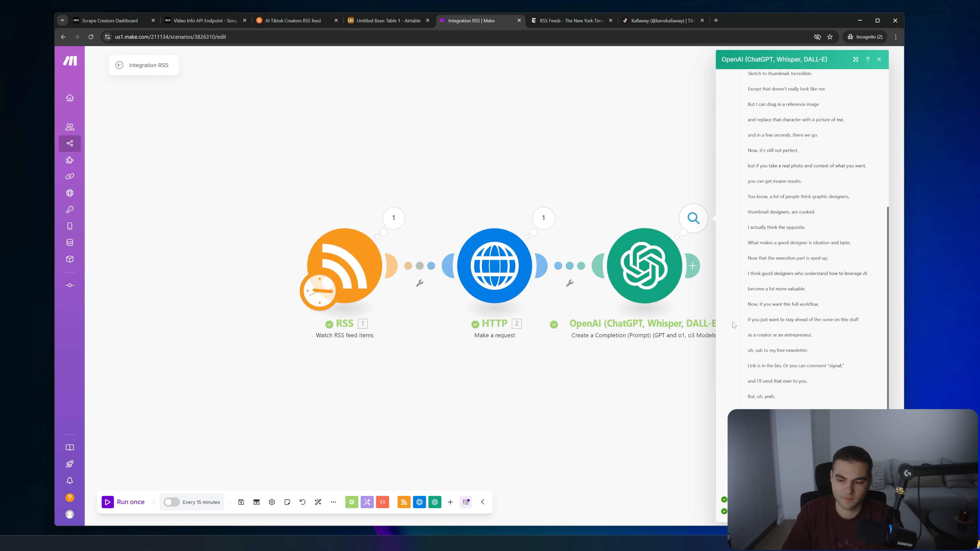
{"action": "scroll", "coordinate": [795, 307], "scroll_direction": "up", "scroll_amount": 5}
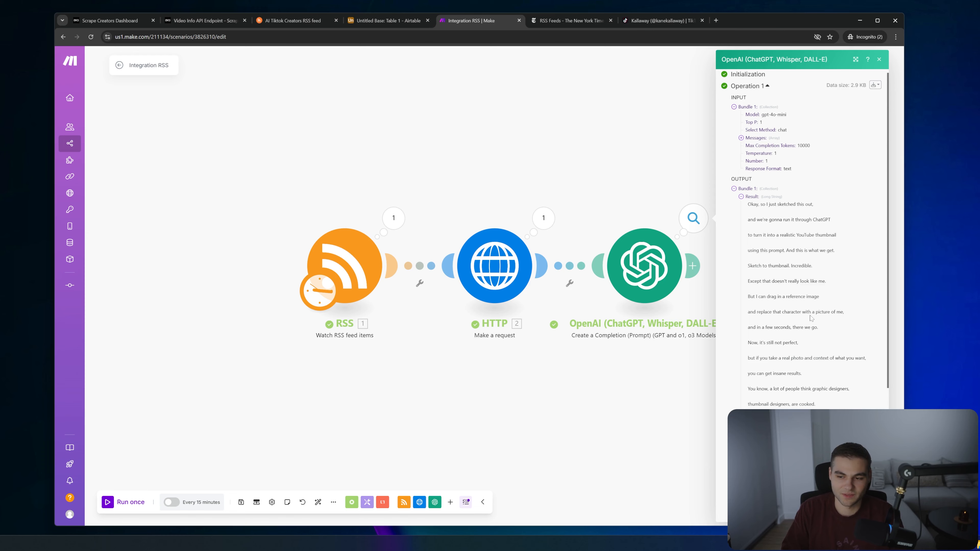
{"action": "scroll", "coordinate": [803, 317], "scroll_direction": "down", "scroll_amount": 5}
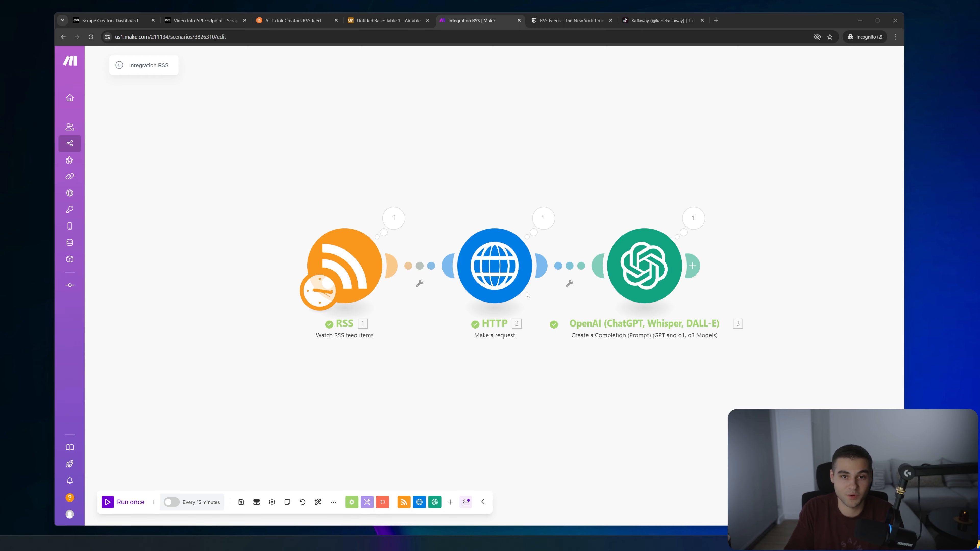
Set up a filter between the HTTP and OpenAI modules with the condition that the HTTP response's transcript exists.
{"action": "left_click", "coordinate": [580, 264]}
{"action": "left_click", "coordinate": [629, 264]}
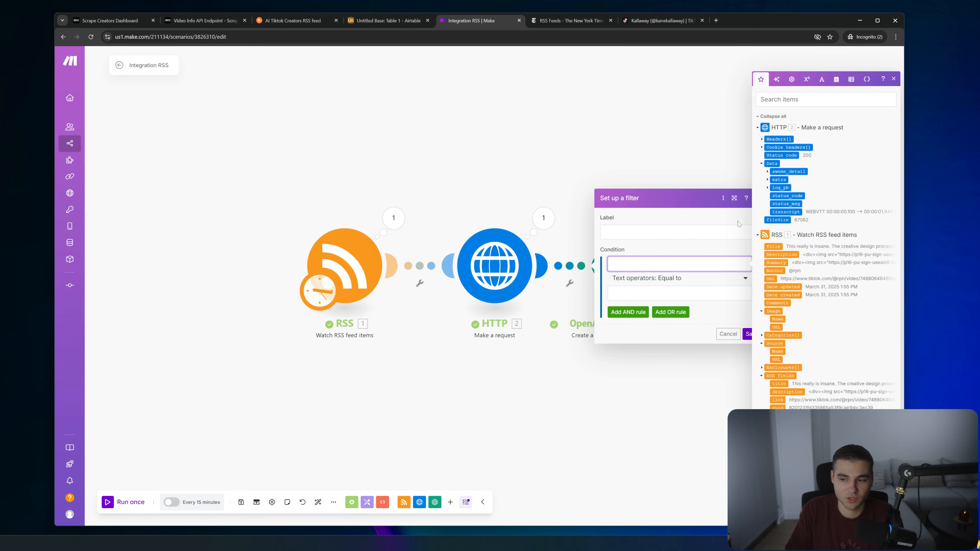
{"action": "left_click", "coordinate": [790, 212]}
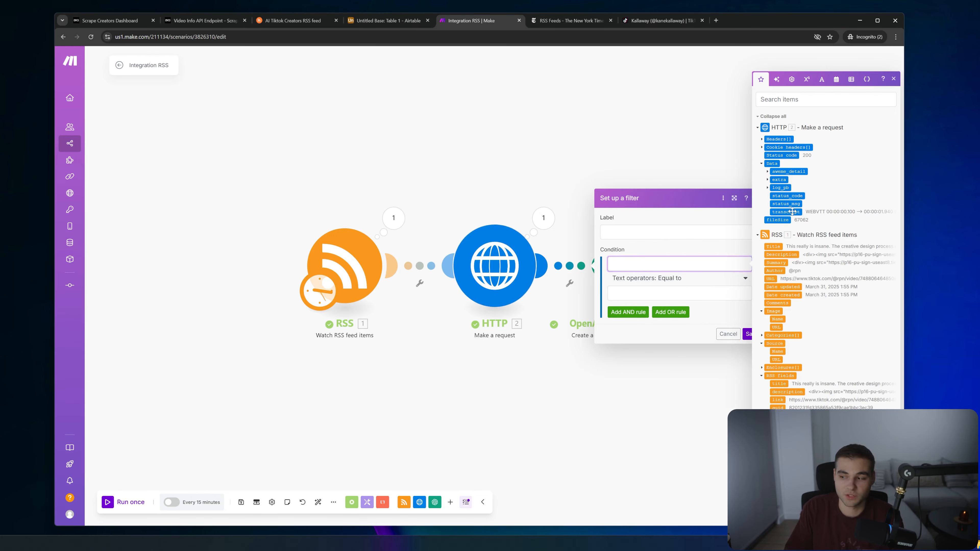
{"action": "left_click", "coordinate": [662, 279]}
{"action": "left_click", "coordinate": [653, 312]}
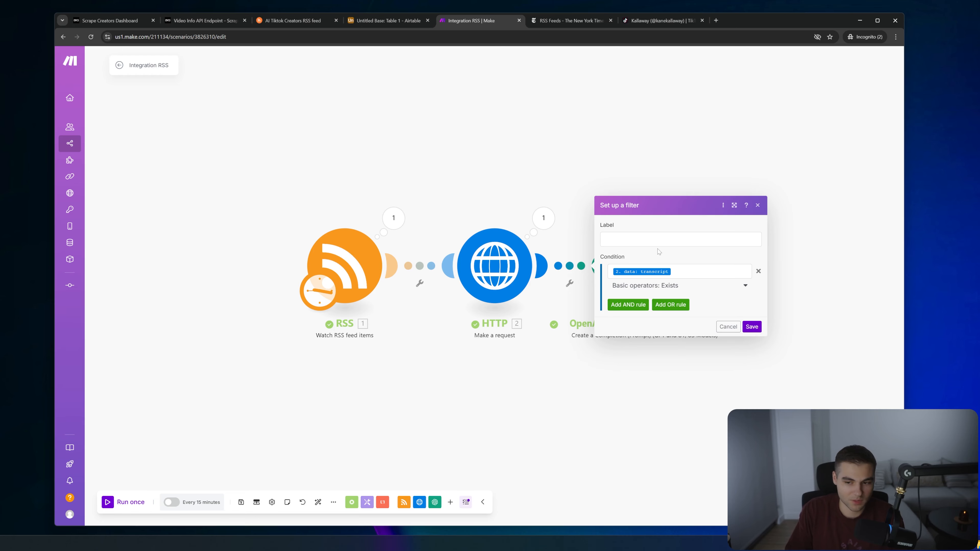
Label the filter "Transcript Exists" and save it.
{"action": "left_click", "coordinate": [671, 240]}
{"action": "type", "text": "T"}
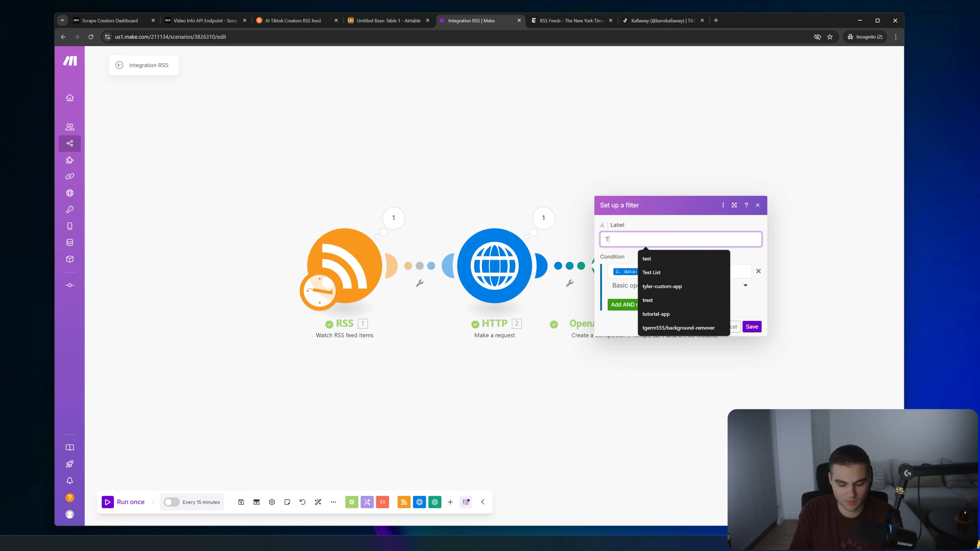
{"action": "type", "text": "ranscript E"}
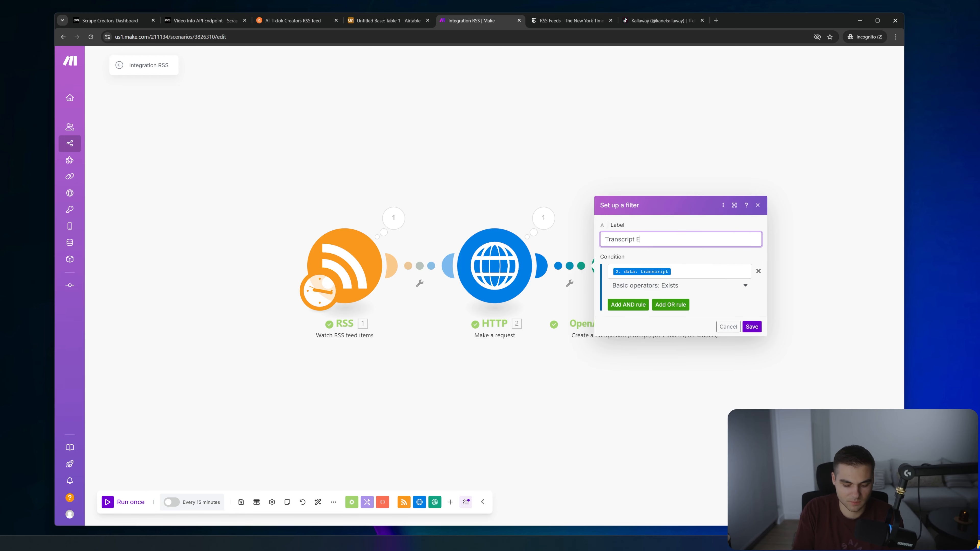
{"action": "type", "text": "xists"}
{"action": "left_click", "coordinate": [751, 327]}
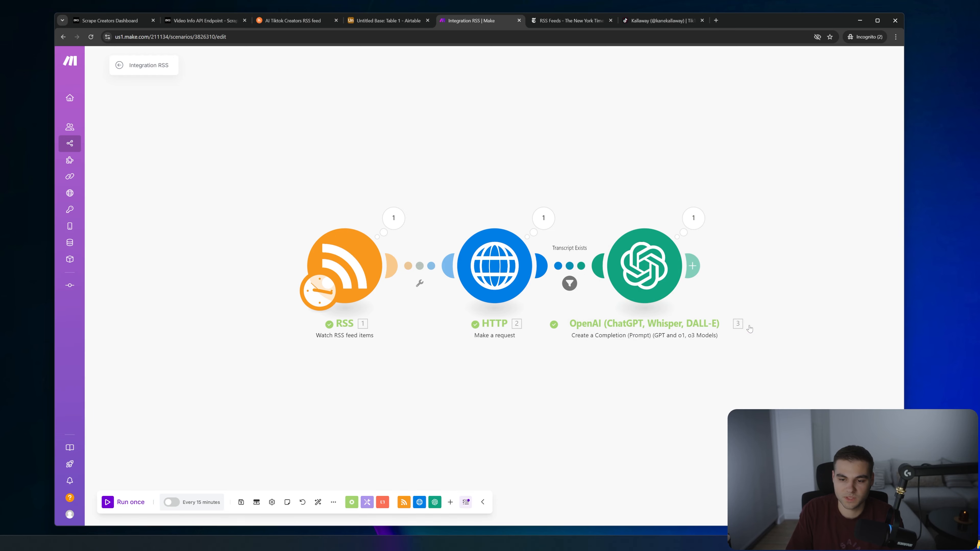
Switch to Airtable and rename the untitled base as "Content Ideas (AI Creators)".
{"action": "left_click_drag", "start_coordinate": [774, 271], "coordinate": [679, 249]}
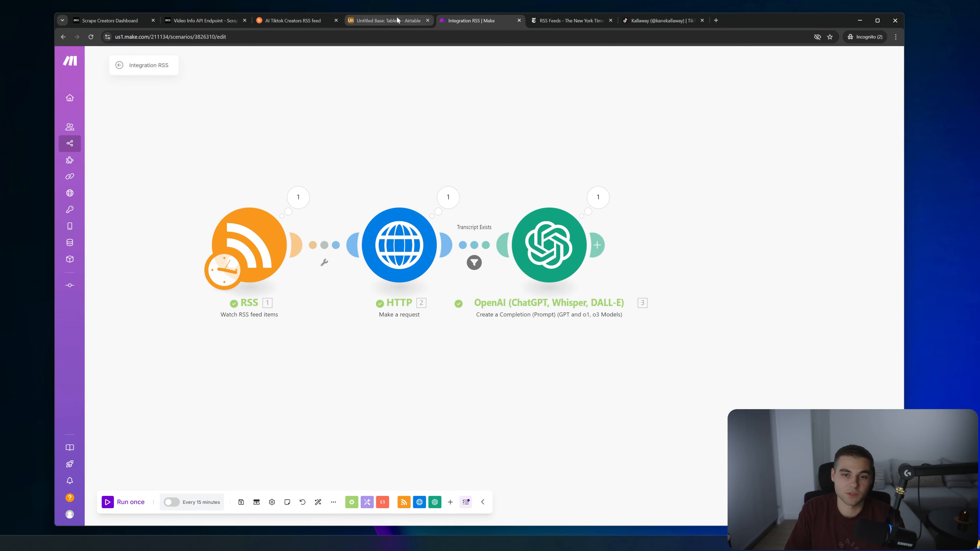
{"action": "left_click", "coordinate": [385, 21]}
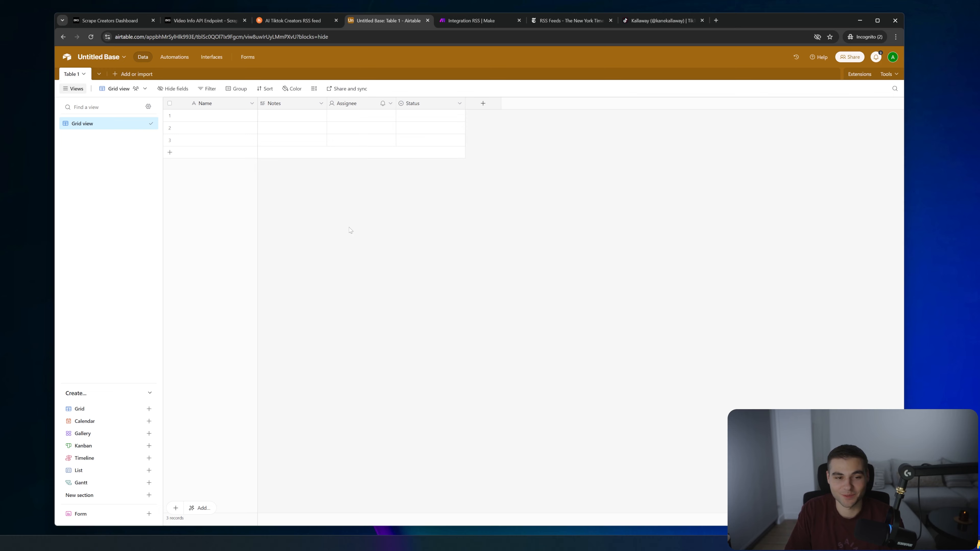
{"action": "left_click", "coordinate": [111, 58]}
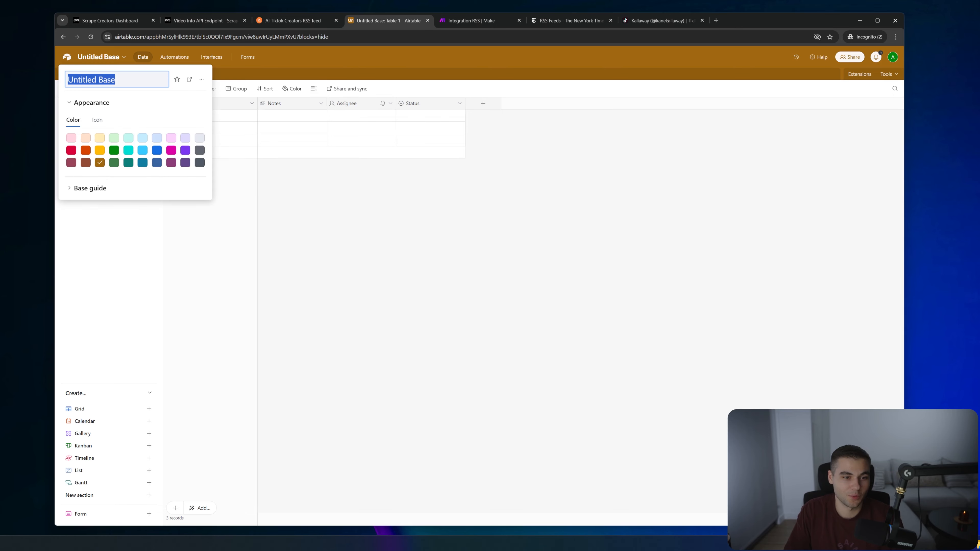
{"action": "type", "text": "Conte"}
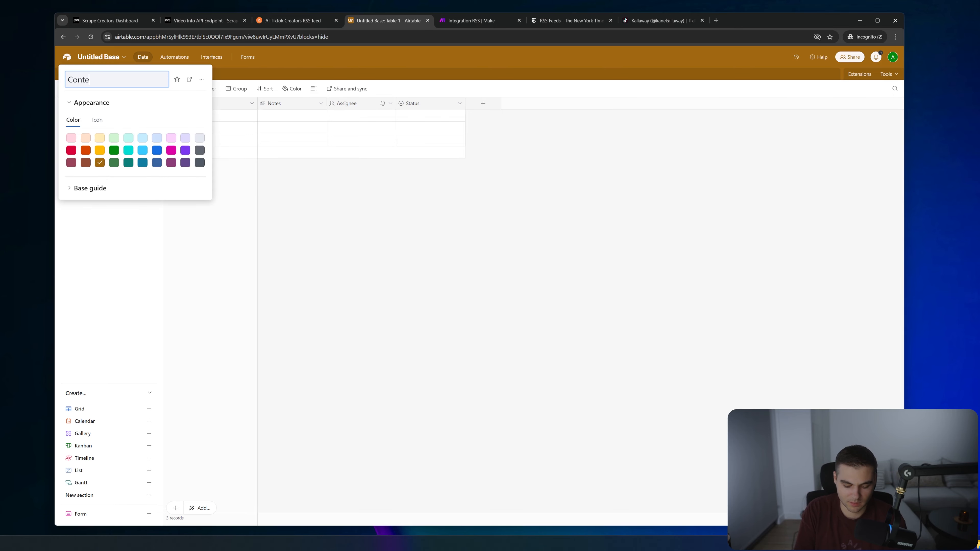
{"action": "type", "text": "nt Ideas (AI Creators)"}
{"action": "key", "text": "Return"}
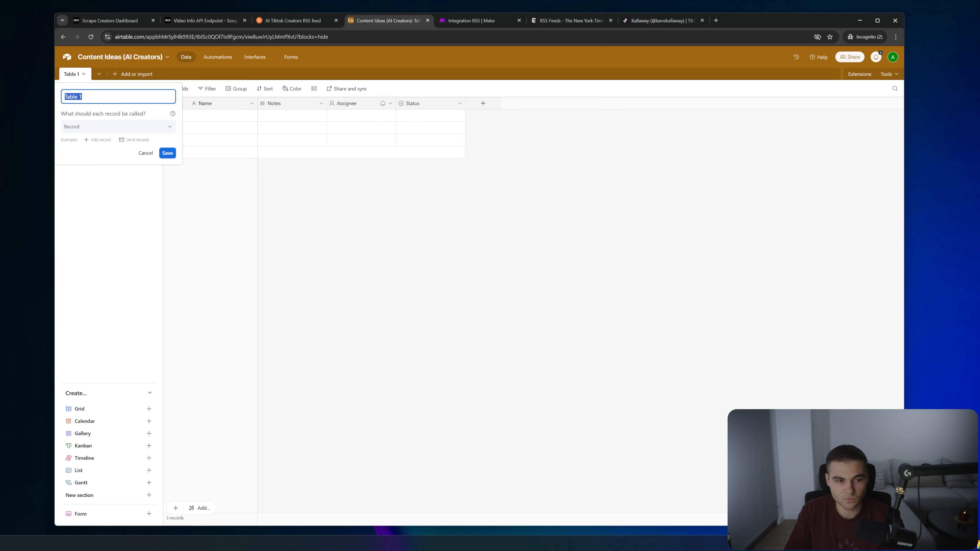
Rename the base's first table as "Videos" and add a second table named "Ideas".
{"action": "type", "text": "Videos"}
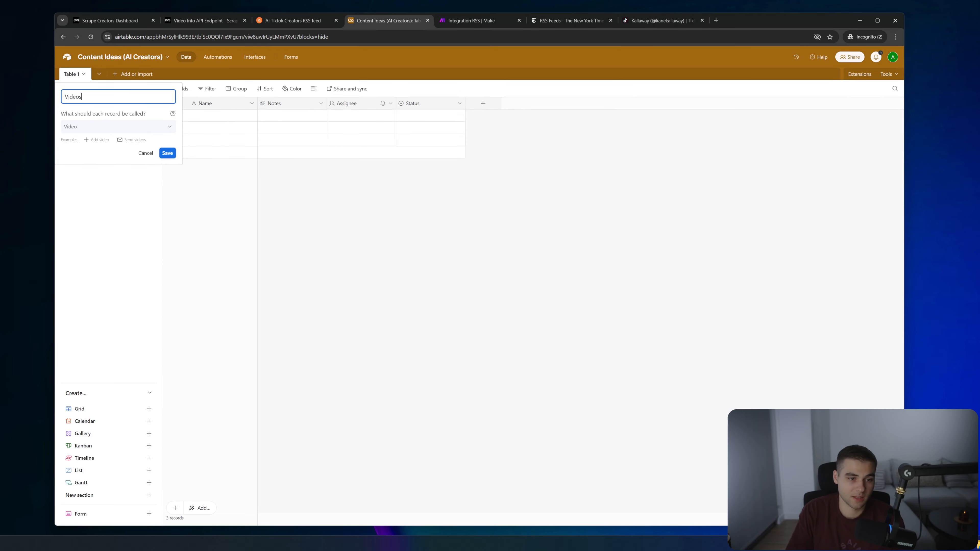
{"action": "left_click", "coordinate": [168, 154]}
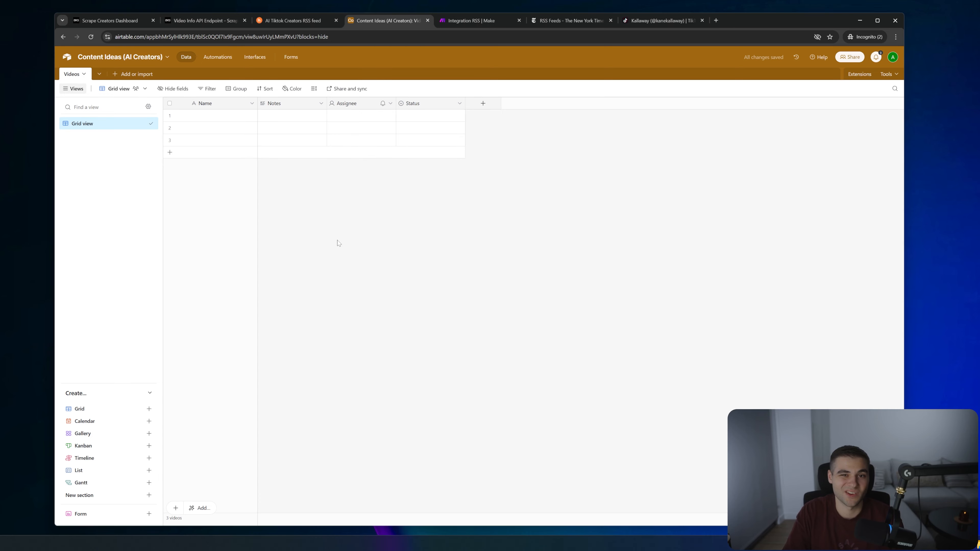
{"action": "left_click", "coordinate": [129, 75]}
{"action": "left_click", "coordinate": [147, 102]}
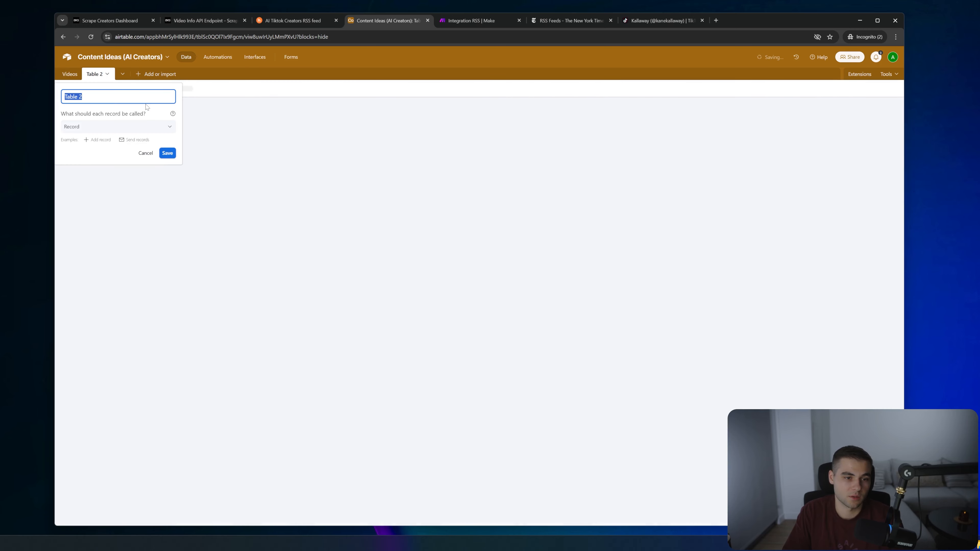
{"action": "type", "text": "Ideas"}
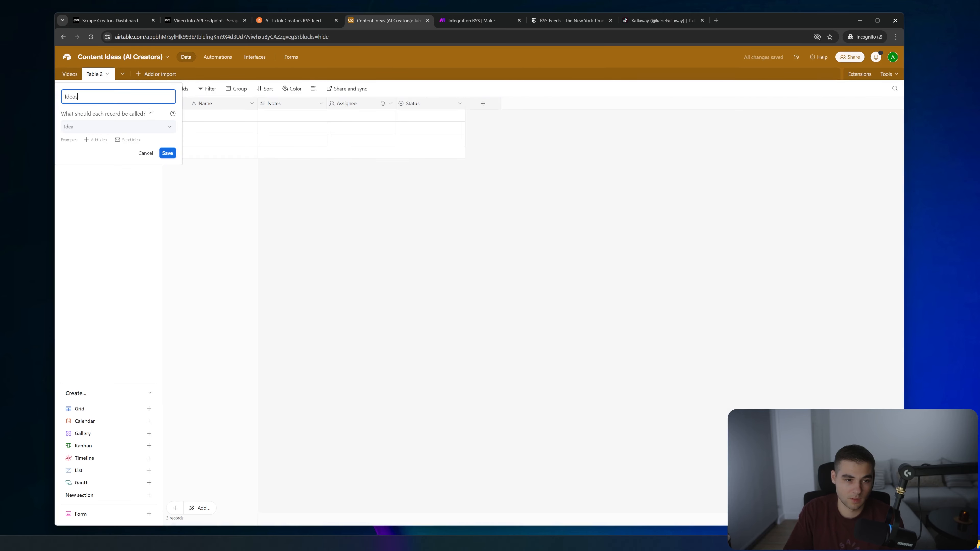
{"action": "left_click", "coordinate": [168, 153]}
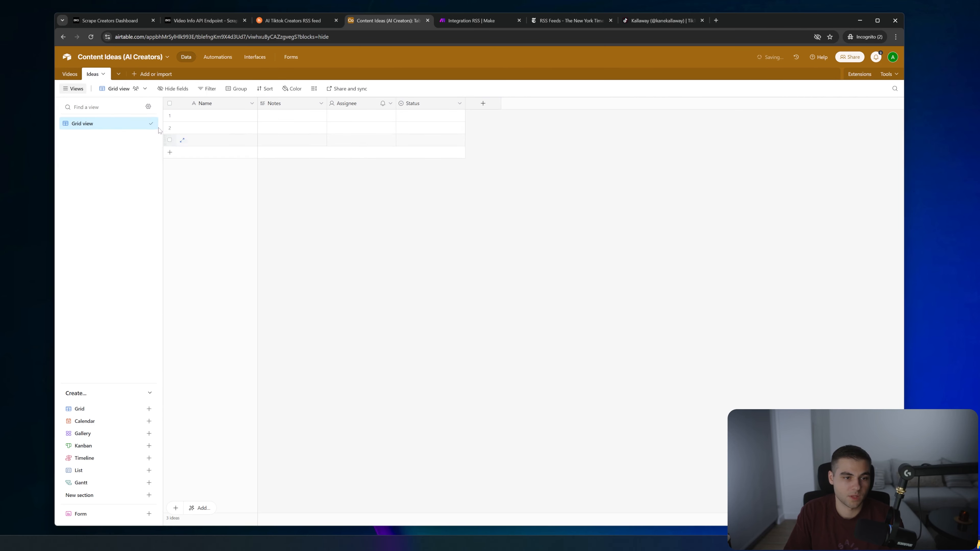
Rename the primary Name field of the Videos table as "Title".
{"action": "left_click", "coordinate": [63, 76]}
{"action": "right_click", "coordinate": [216, 103]}
{"action": "left_click", "coordinate": [218, 121]}
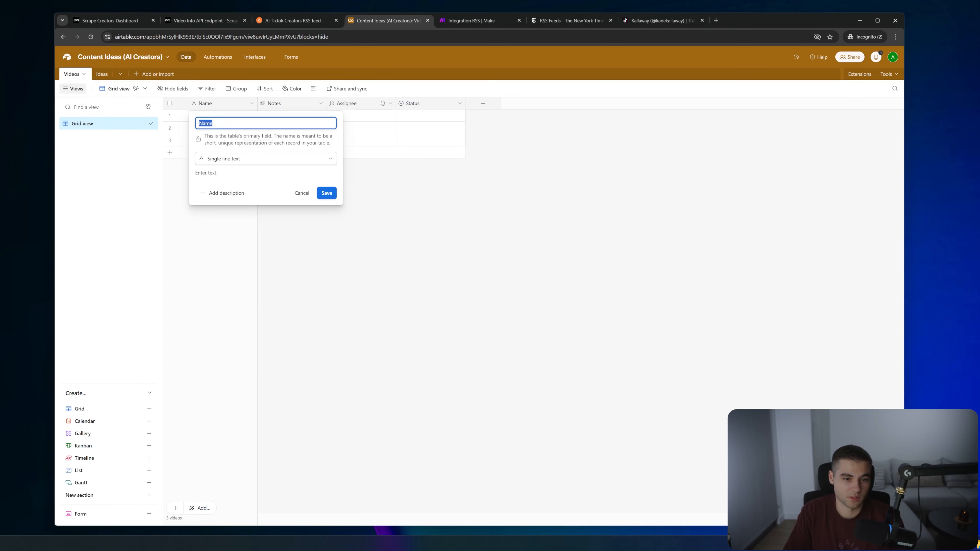
{"action": "type", "text": "Title"}
{"action": "key", "text": "Return"}
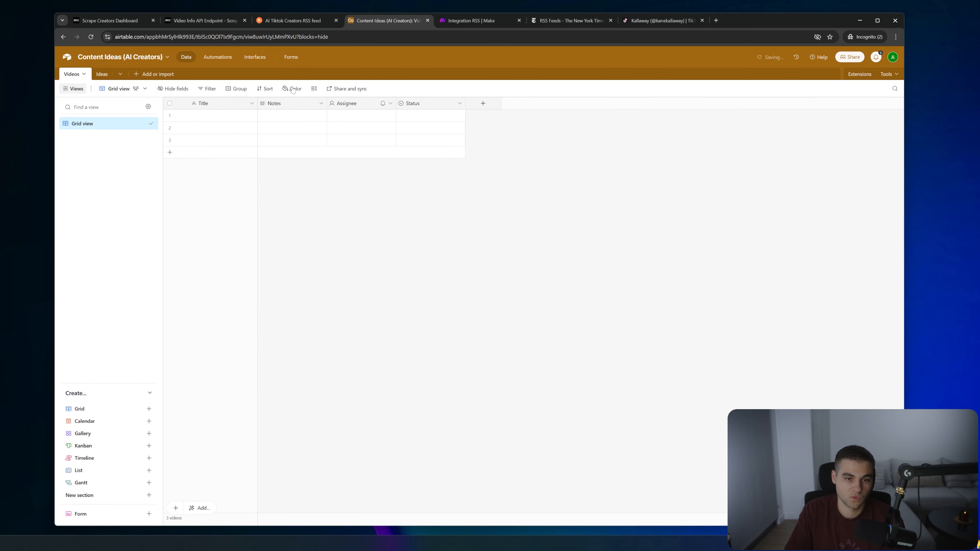
Rename the Notes field as "Author" and change its field type to URL.
{"action": "double_click", "coordinate": [274, 103]}
{"action": "type", "text": "Author"}
{"action": "left_click", "coordinate": [309, 141]}
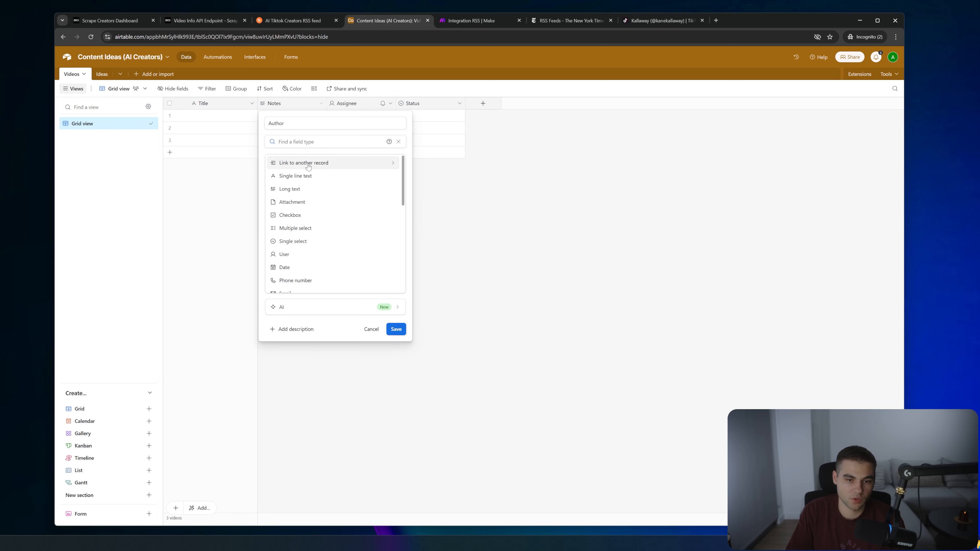
{"action": "type", "text": "url"}
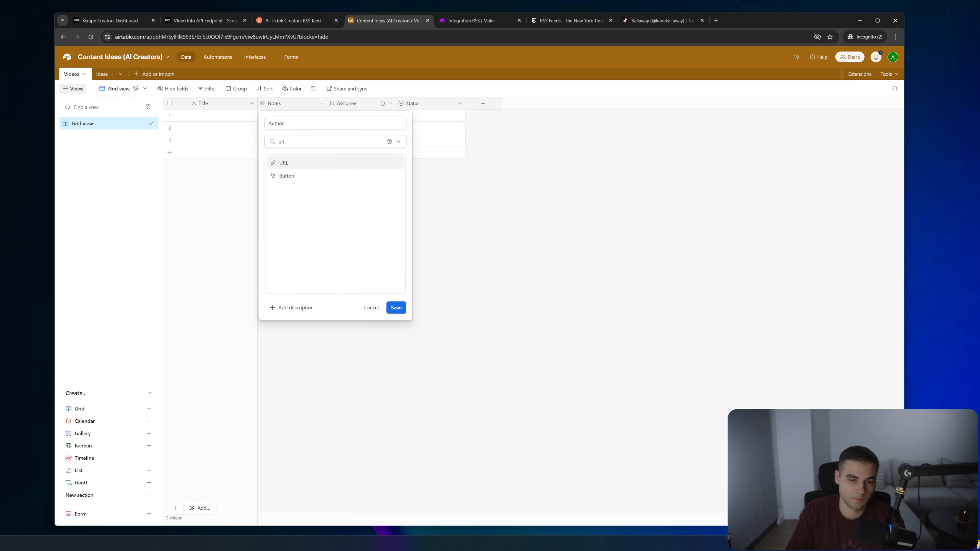
{"action": "left_click", "coordinate": [305, 164]}
{"action": "left_click", "coordinate": [396, 176]}
Rename the Assignee field as "Video URL" and change its field type to URL.
{"action": "right_click", "coordinate": [357, 104]}
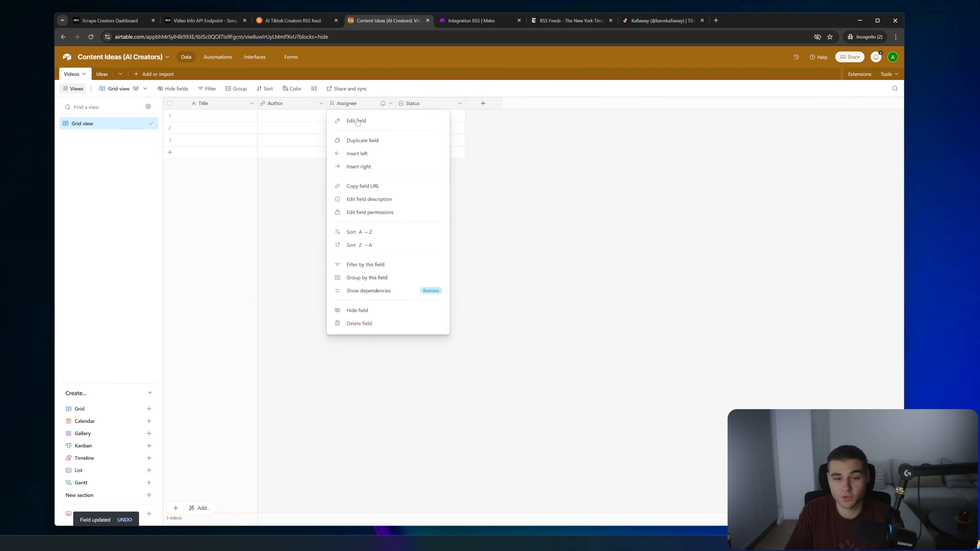
{"action": "left_click", "coordinate": [358, 121]}
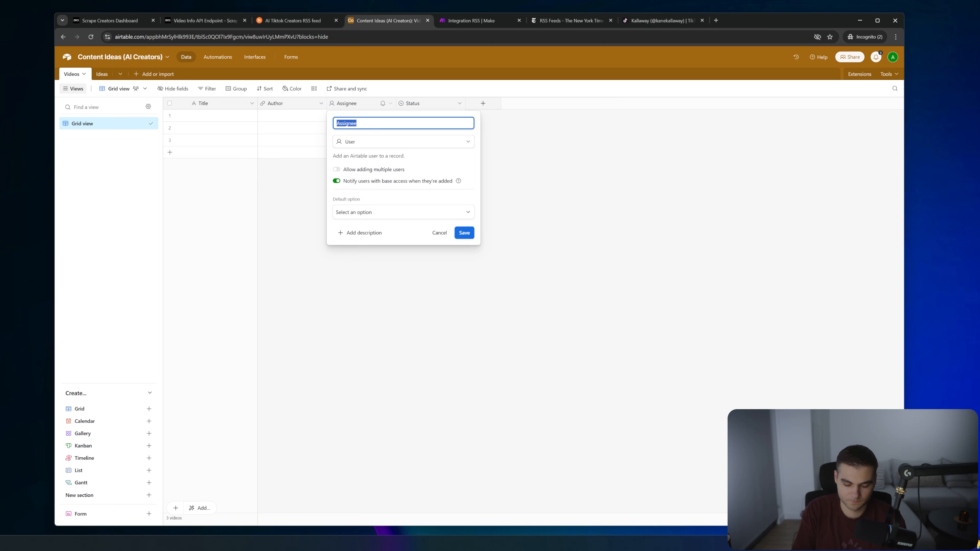
{"action": "type", "text": "Video URL"}
{"action": "left_click", "coordinate": [403, 141]}
{"action": "type", "text": "url"}
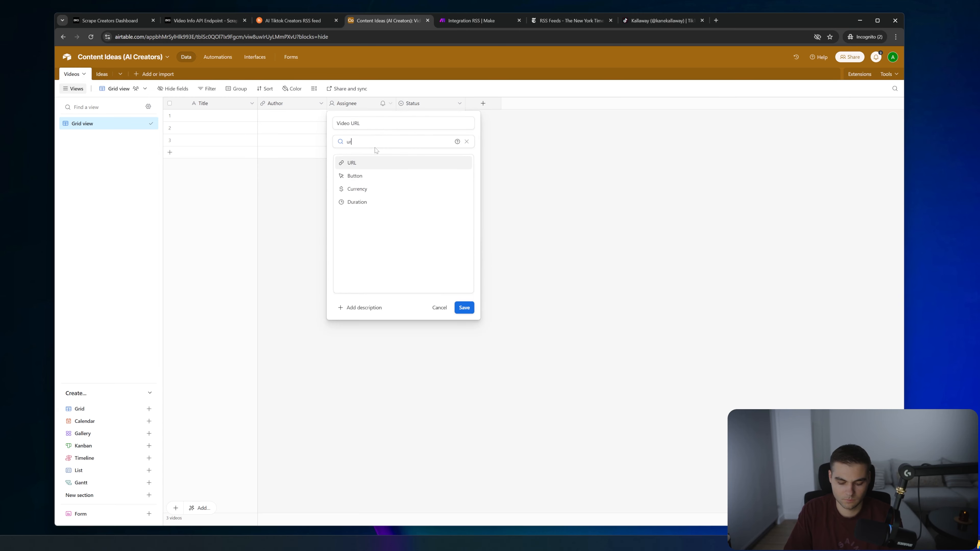
{"action": "left_click", "coordinate": [368, 161]}
{"action": "left_click", "coordinate": [463, 174]}
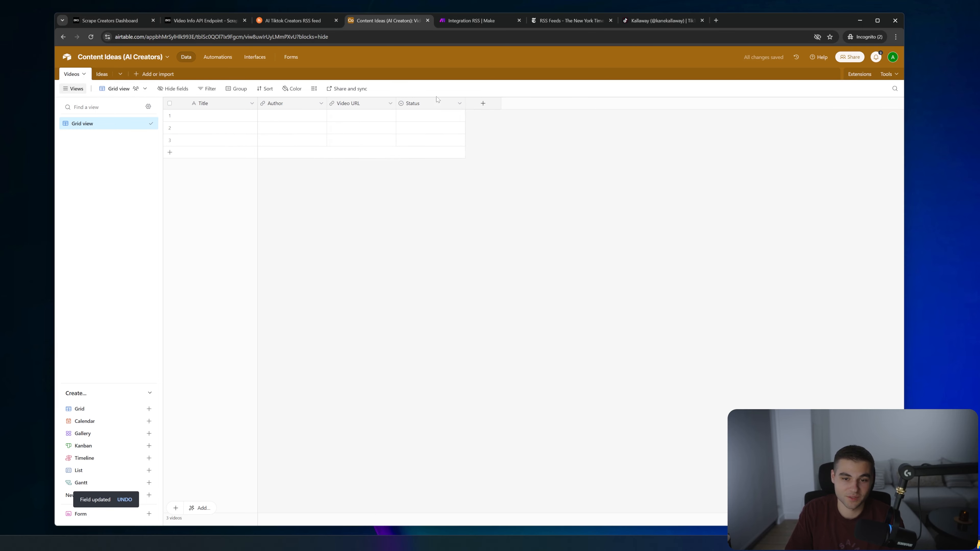
Change the Status field to the Attachment type and rename it as "Video".
{"action": "left_click", "coordinate": [460, 103]}
{"action": "left_click", "coordinate": [408, 122]}
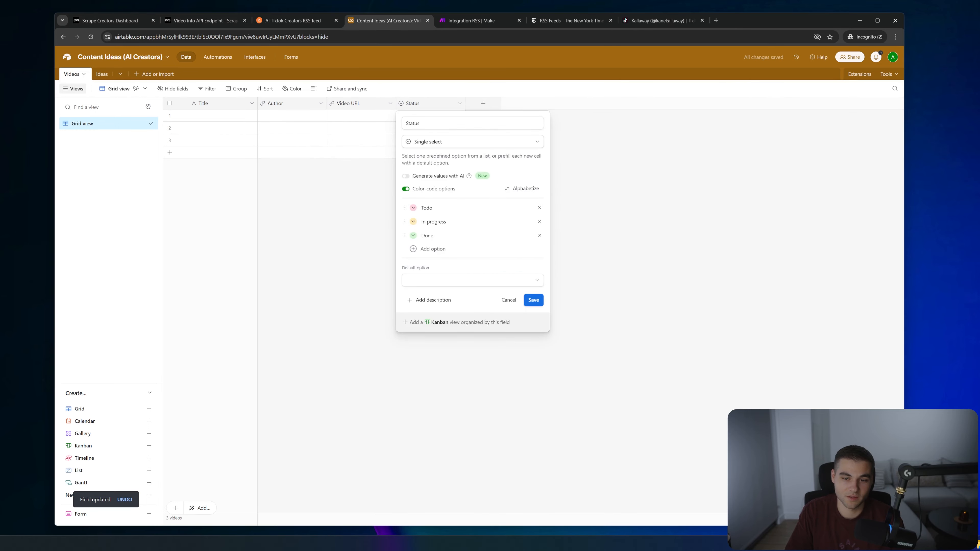
{"action": "left_click", "coordinate": [445, 143]}
{"action": "left_click", "coordinate": [439, 202]}
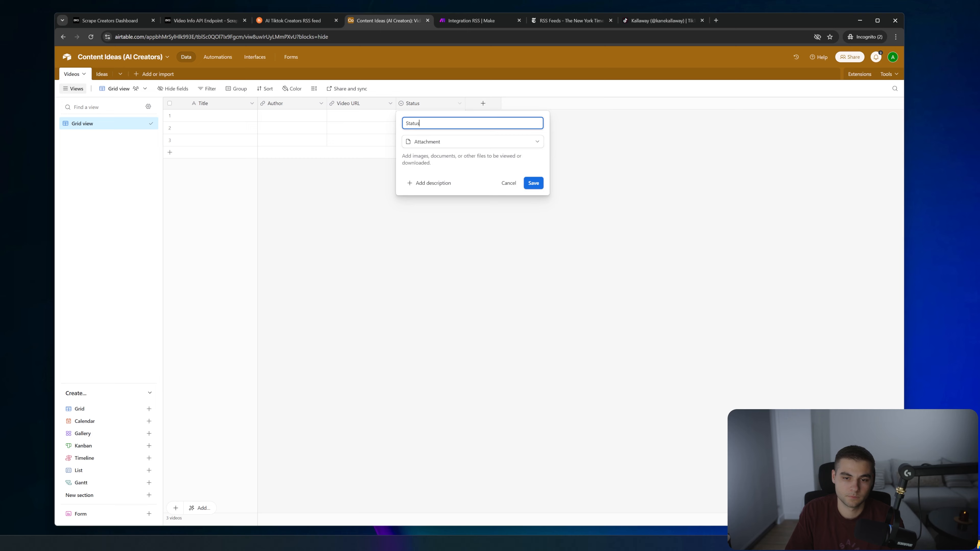
{"action": "key", "text": "ctrl+a"}
{"action": "type", "text": "Video"}
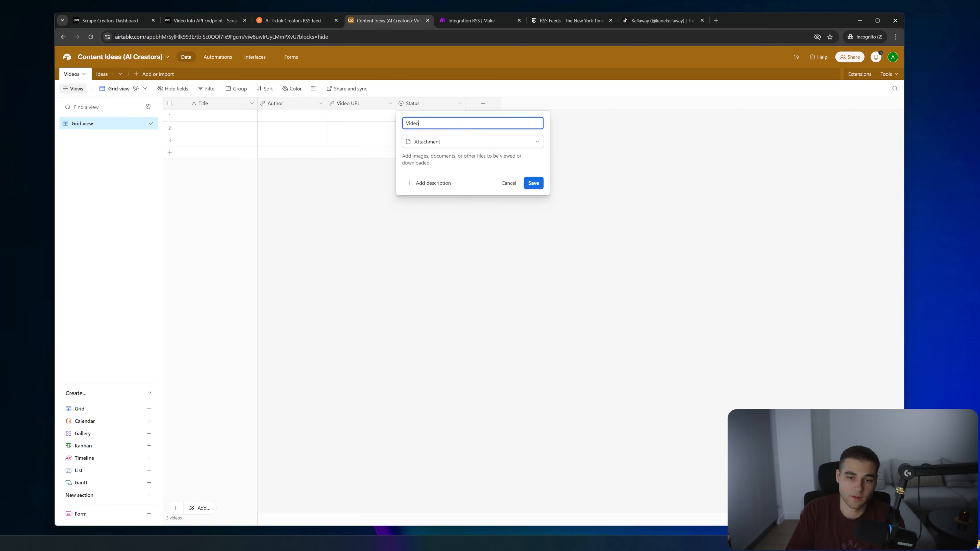
{"action": "key", "text": "Return"}
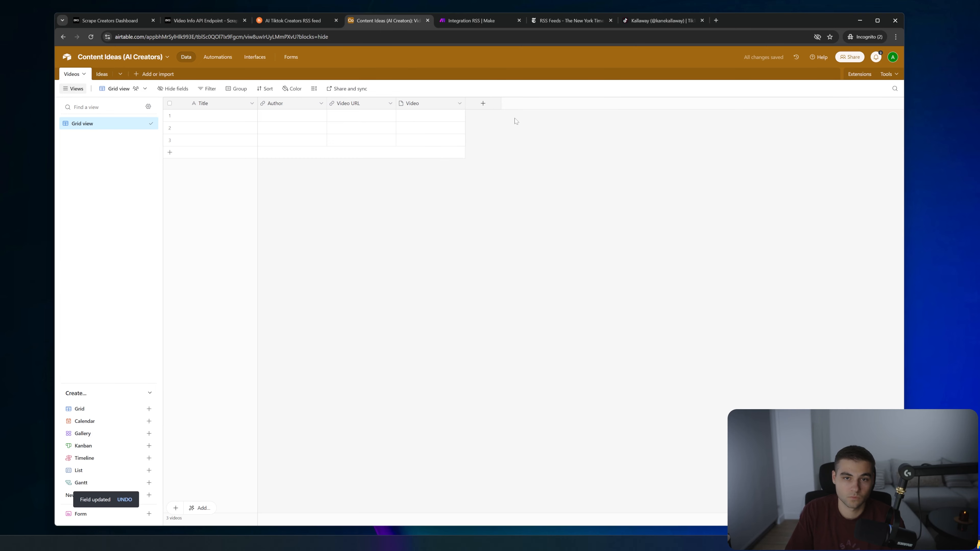
Add a long text field named "Script" to the Videos table and return to the Make scenario.
{"action": "left_click", "coordinate": [480, 106]}
{"action": "type", "text": "Sc"}
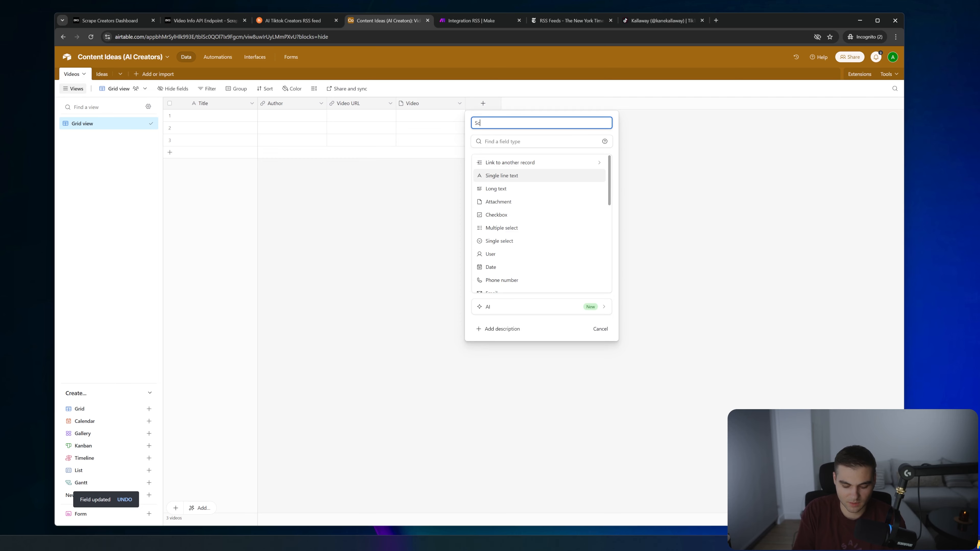
{"action": "type", "text": "ript"}
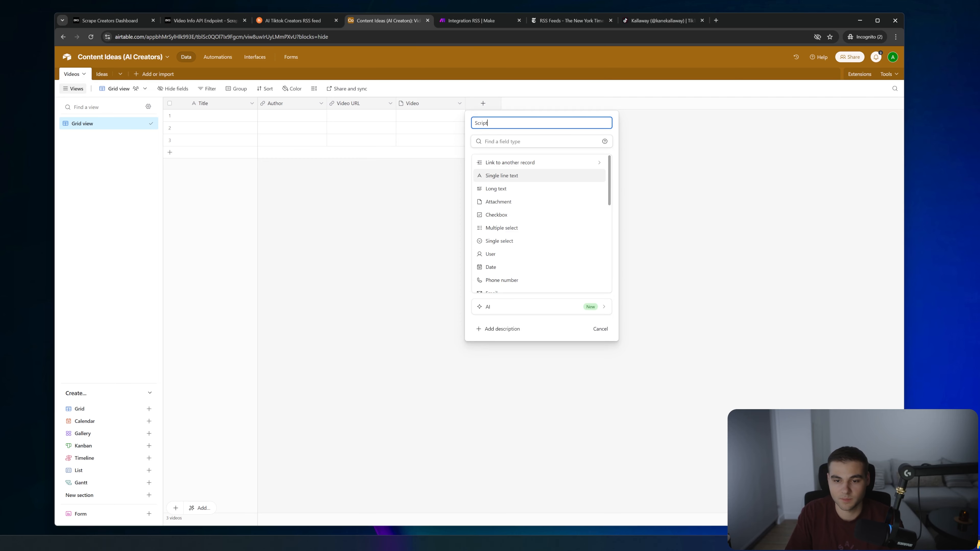
{"action": "left_click", "coordinate": [497, 189]}
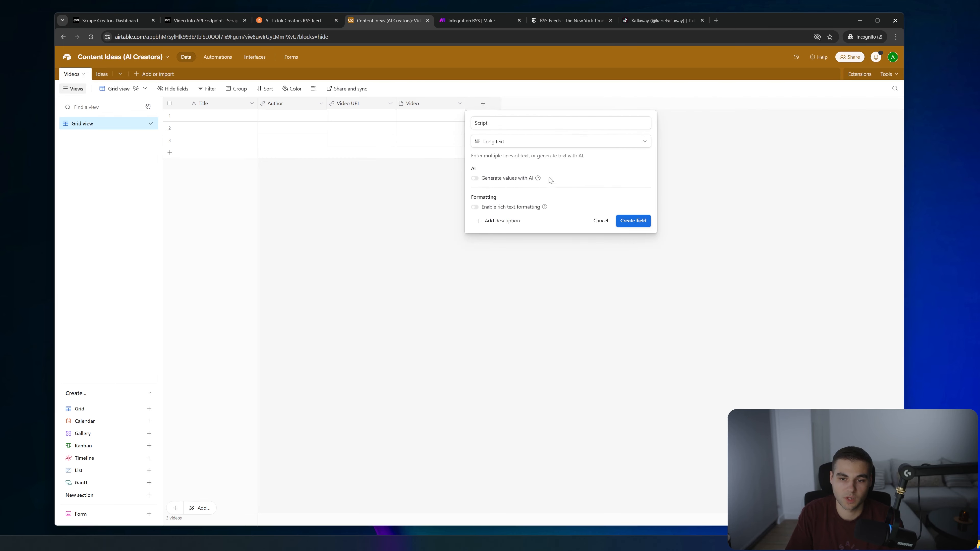
{"action": "left_click", "coordinate": [628, 228]}
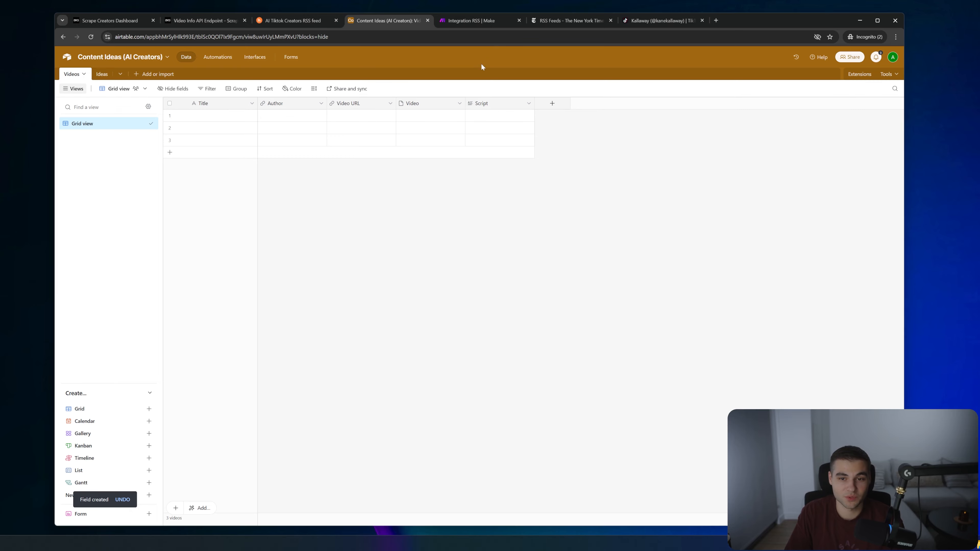
{"action": "left_click", "coordinate": [485, 23]}
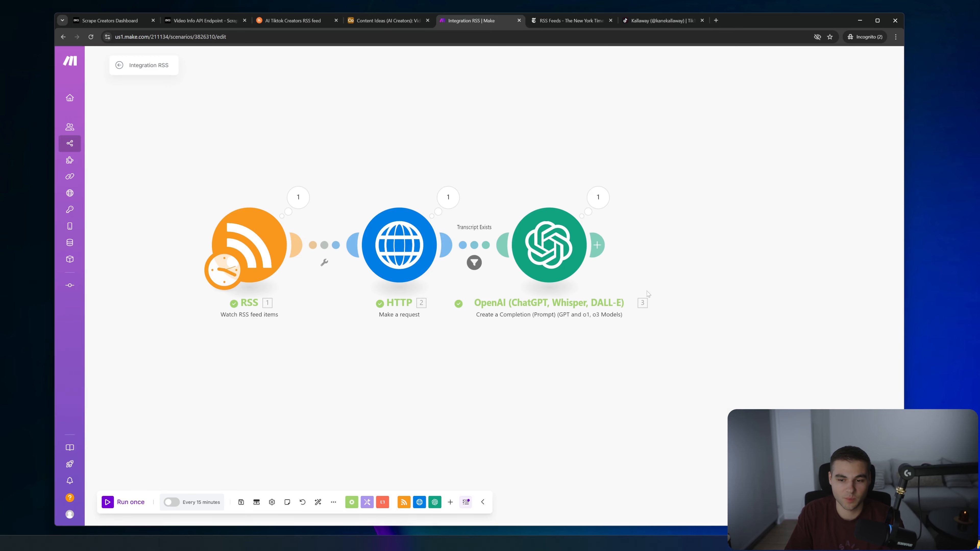
Add an Airtable Create a Record module after OpenAI, using base "Content Ideas (AI Creators)" and table "Videos".
{"action": "left_click", "coordinate": [597, 245]}
{"action": "left_click", "coordinate": [750, 263]}
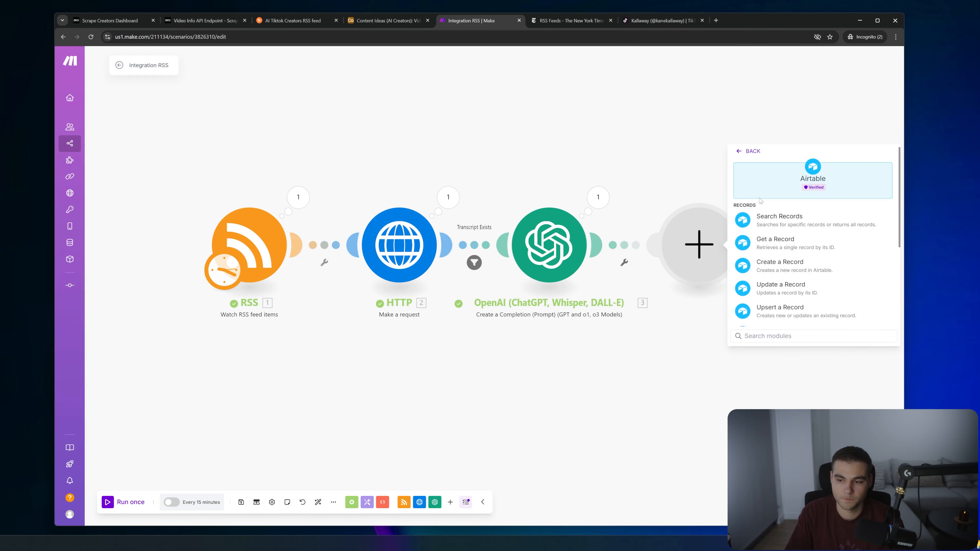
{"action": "left_click", "coordinate": [750, 263]}
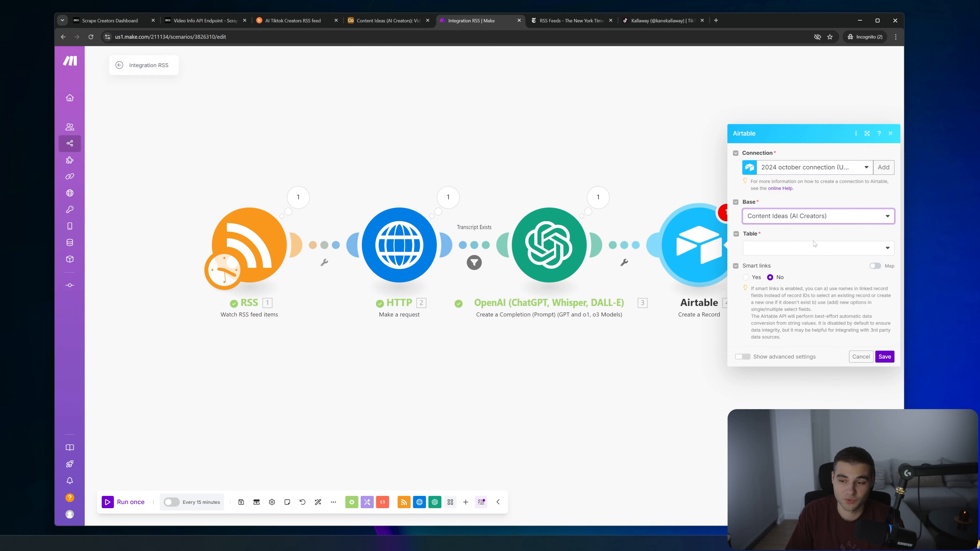
{"action": "left_click", "coordinate": [812, 248]}
{"action": "left_click", "coordinate": [794, 262]}
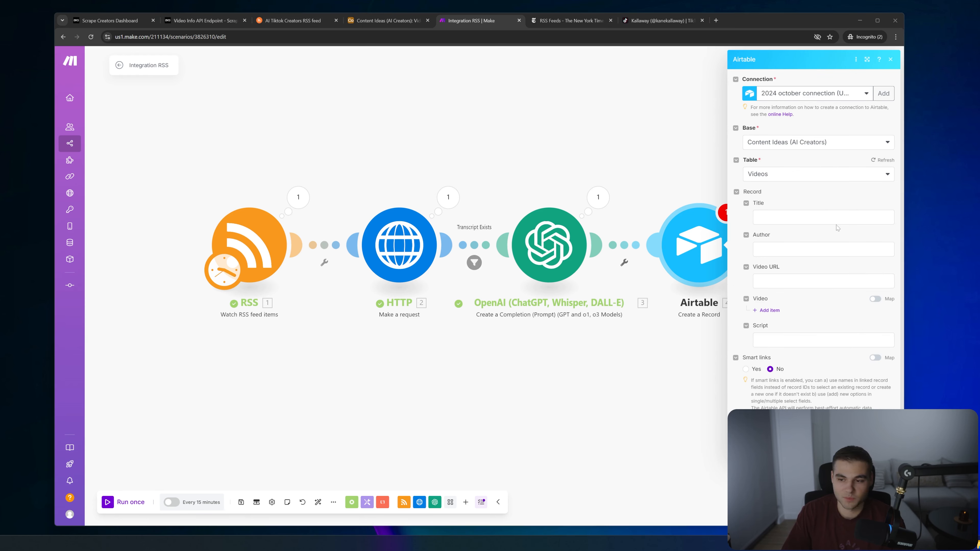
{"action": "left_click", "coordinate": [823, 218]}
{"action": "scroll", "coordinate": [690, 281], "scroll_direction": "down", "scroll_amount": 2}
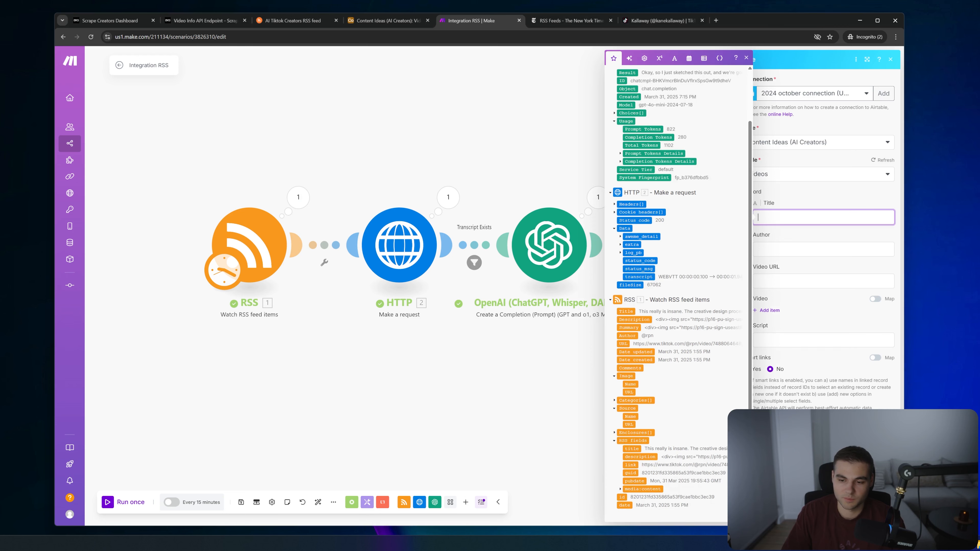
{"action": "left_click", "coordinate": [627, 312]}
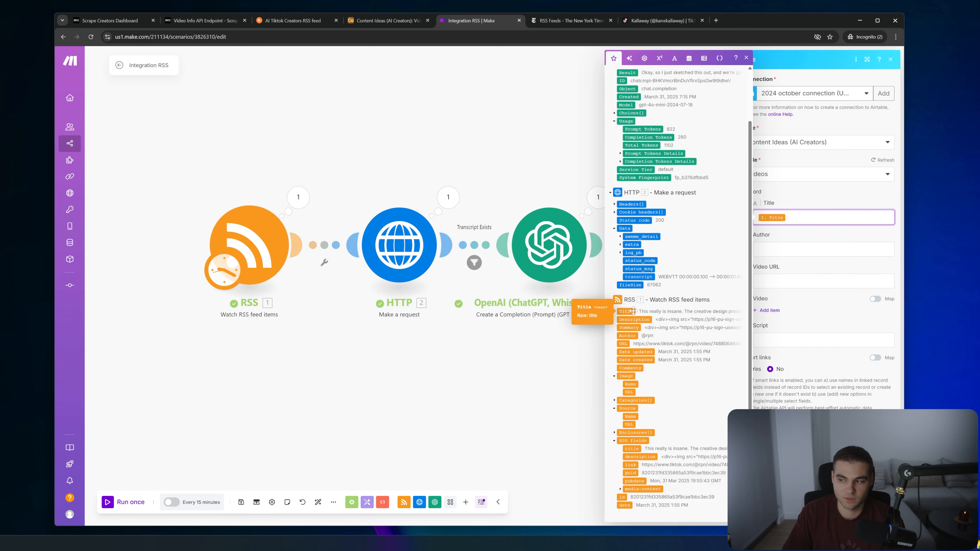
{"action": "key", "text": "Tab"}
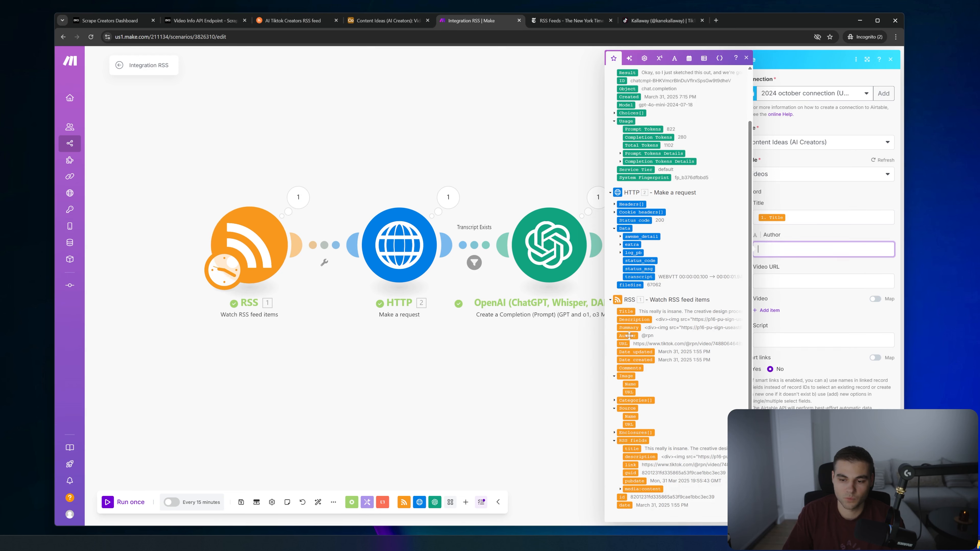
{"action": "left_click", "coordinate": [627, 336]}
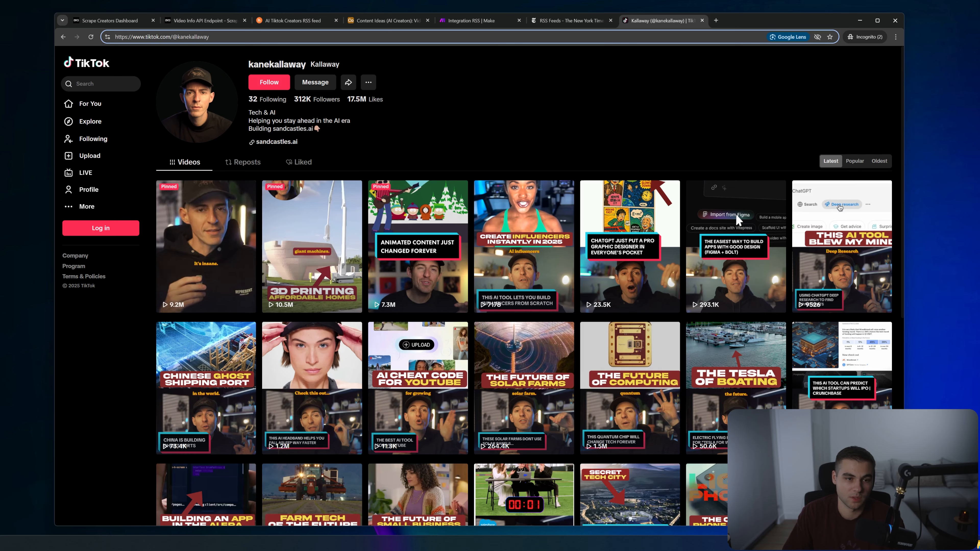
{"action": "left_click_drag", "start_coordinate": [172, 37], "coordinate": [115, 37]}
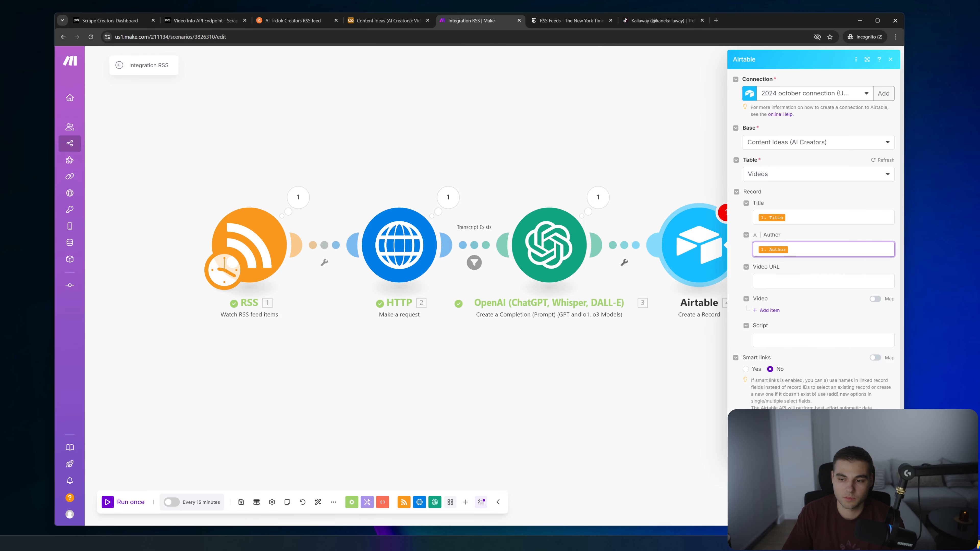
{"action": "type", "text": "https://www.tiktok.com/"}
{"action": "left_click", "coordinate": [812, 263]}
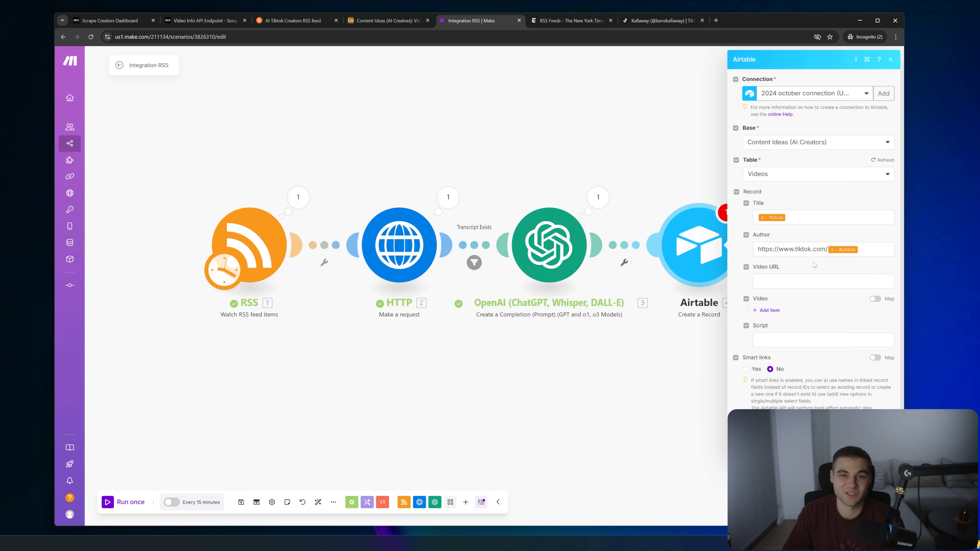
Map Video URL to the RSS fields link and add an attachment item to the Video field.
{"action": "left_click", "coordinate": [815, 281]}
{"action": "scroll", "coordinate": [656, 347], "scroll_direction": "down", "scroll_amount": 3}
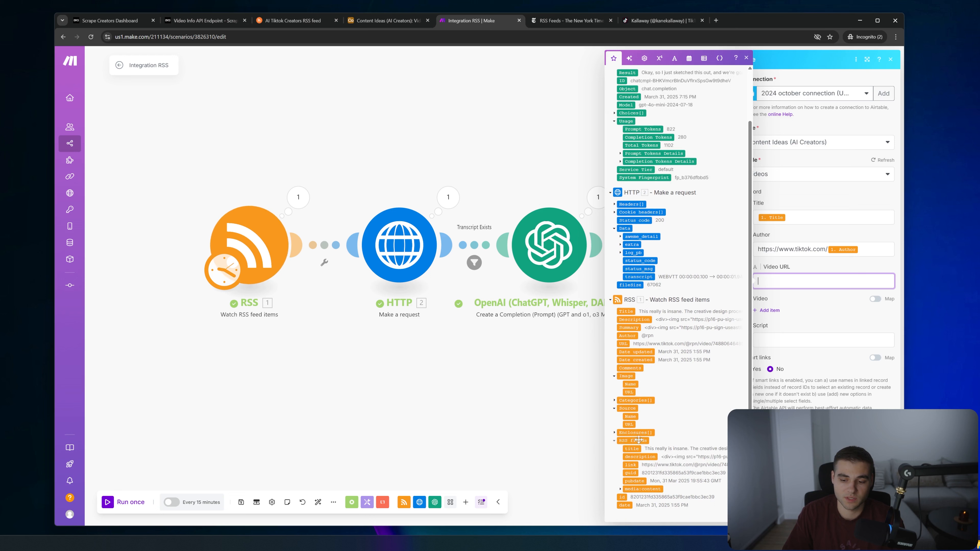
{"action": "left_click_drag", "start_coordinate": [626, 464], "coordinate": [787, 281]}
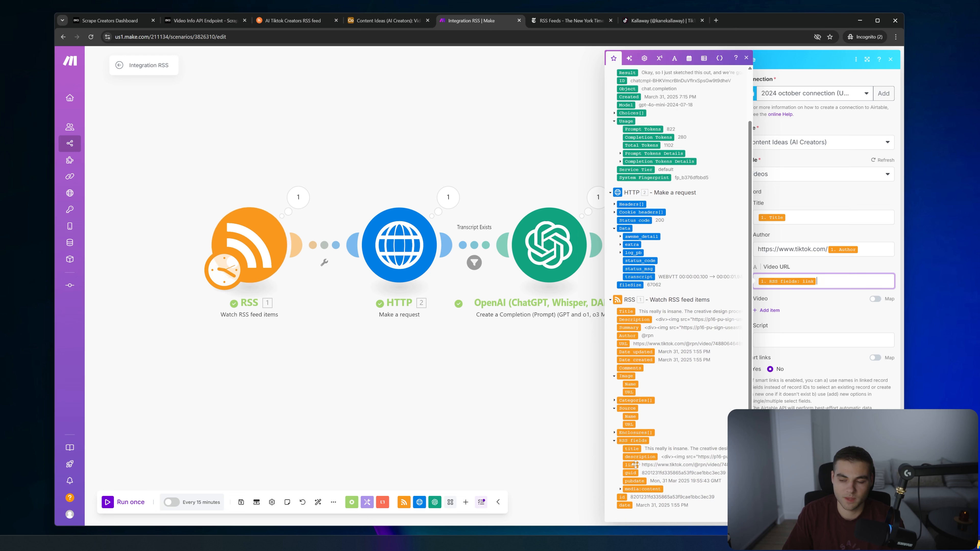
{"action": "left_click", "coordinate": [768, 310]}
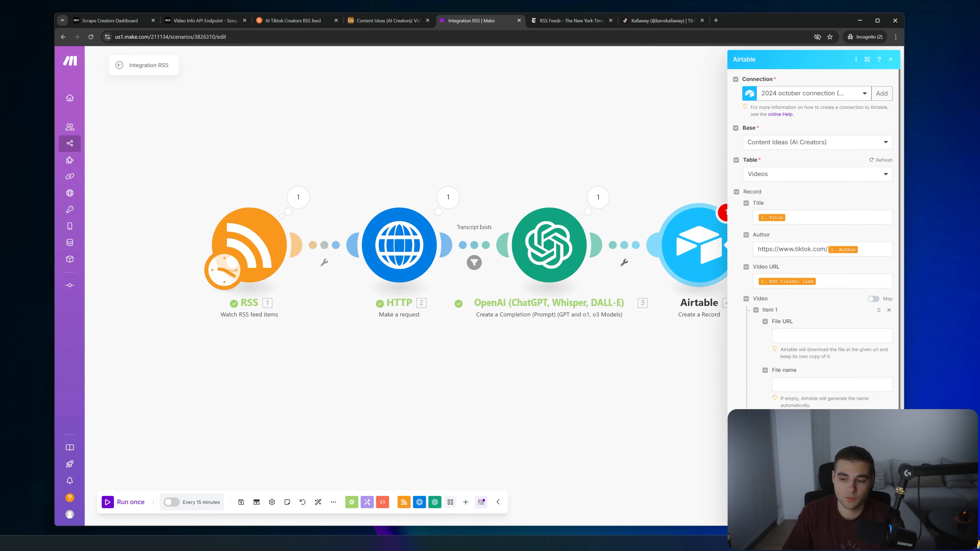
{"action": "scroll", "coordinate": [761, 314], "scroll_direction": "down", "scroll_amount": 1}
{"action": "left_click", "coordinate": [822, 284]}
{"action": "left_click", "coordinate": [845, 229]}
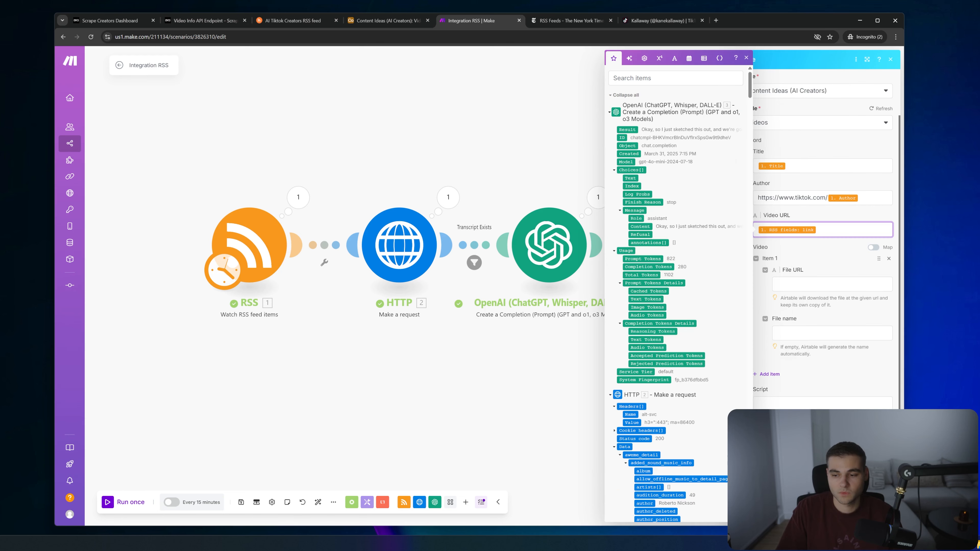
{"action": "left_click", "coordinate": [829, 284]}
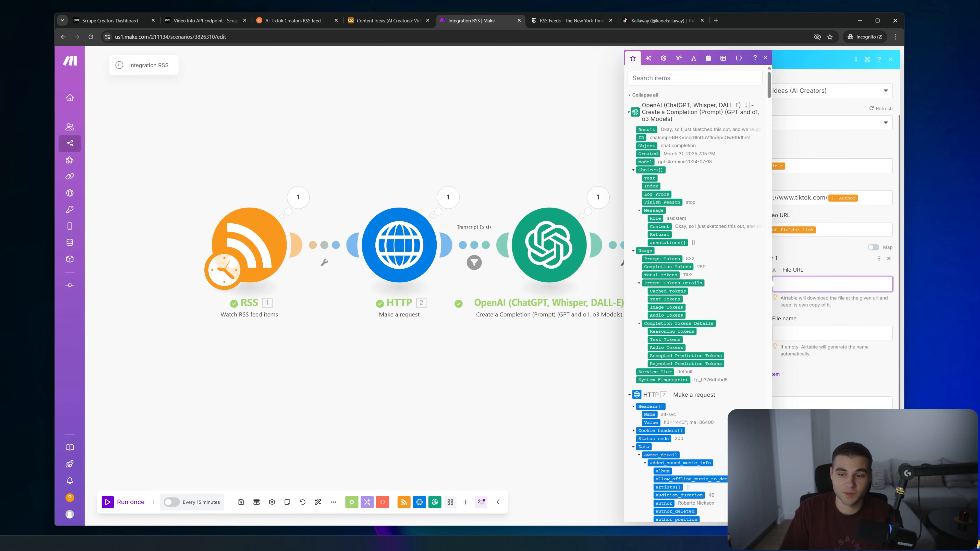
Examine the HTTP module's output bundle and select its full content to look for the video file link.
{"action": "left_click", "coordinate": [472, 197]}
{"action": "left_click", "coordinate": [448, 196]}
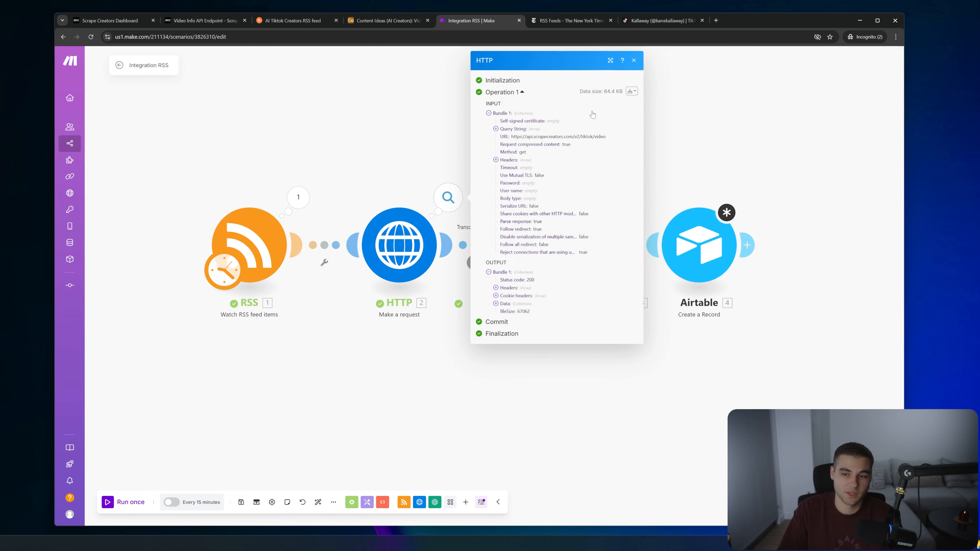
{"action": "left_click", "coordinate": [631, 91]}
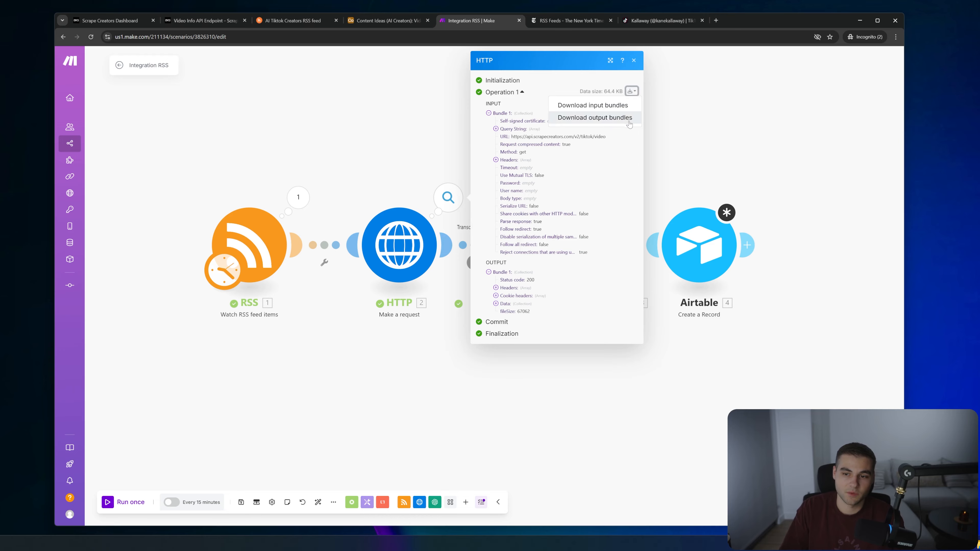
{"action": "left_click", "coordinate": [579, 126]}
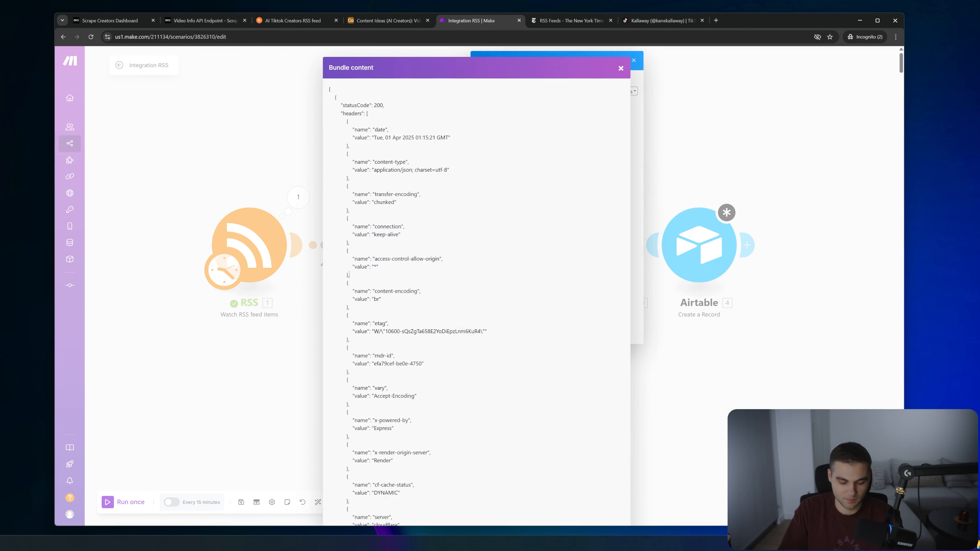
{"action": "key", "text": "ctrl+a"}
{"action": "left_click", "coordinate": [622, 68]}
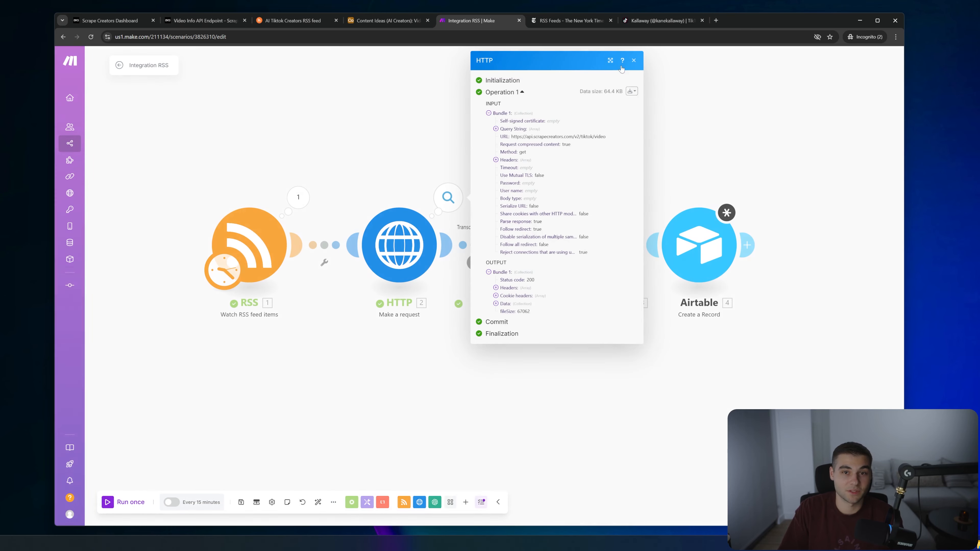
{"action": "left_click", "coordinate": [675, 110]}
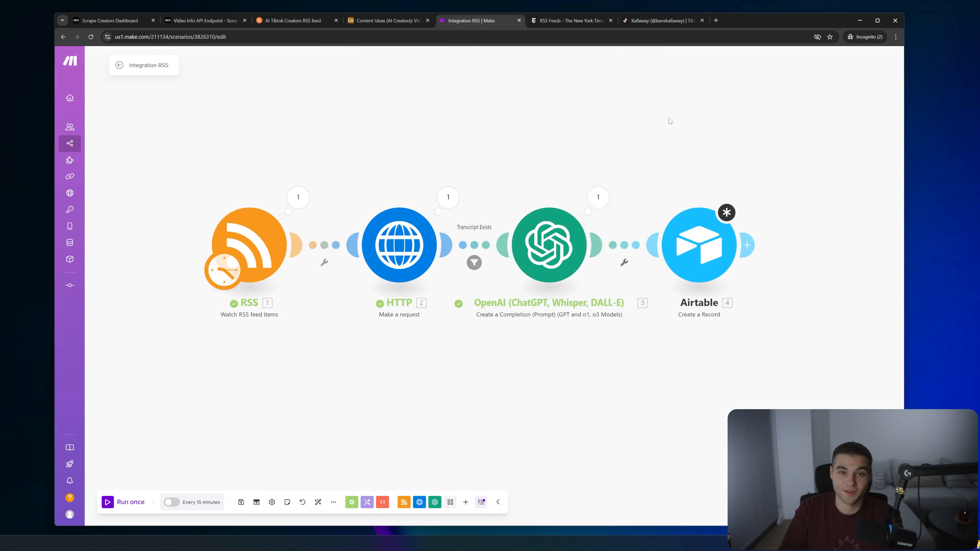
Search the mappable items for "watermark" and map the video attachment's File URL to the url_list[] entry of download_no_watermark_addr.
{"action": "left_click", "coordinate": [696, 232]}
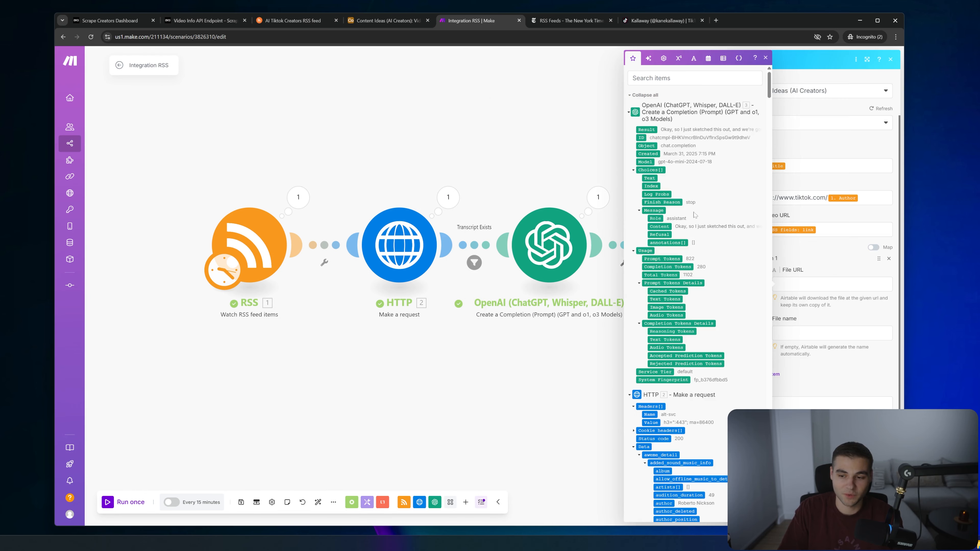
{"action": "left_click", "coordinate": [689, 80]}
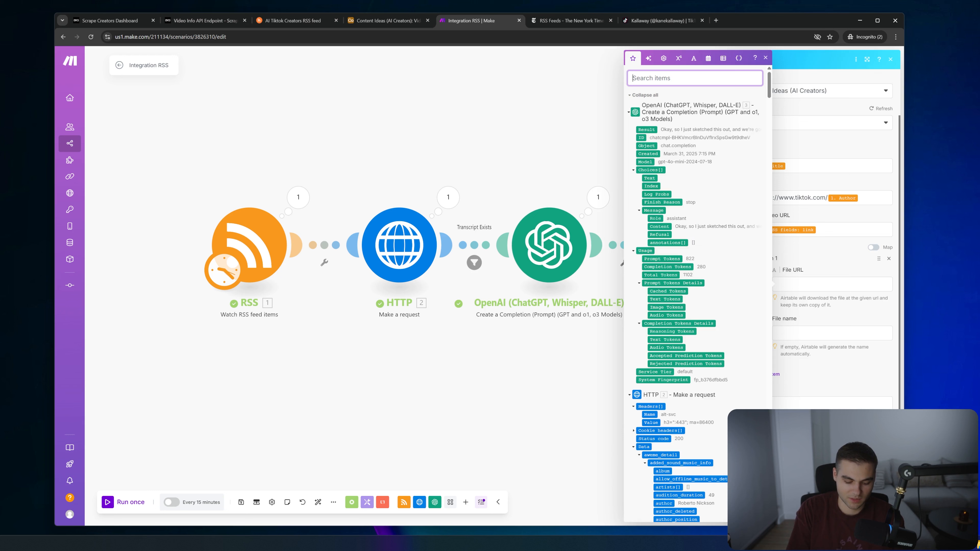
{"action": "type", "text": "watermark"}
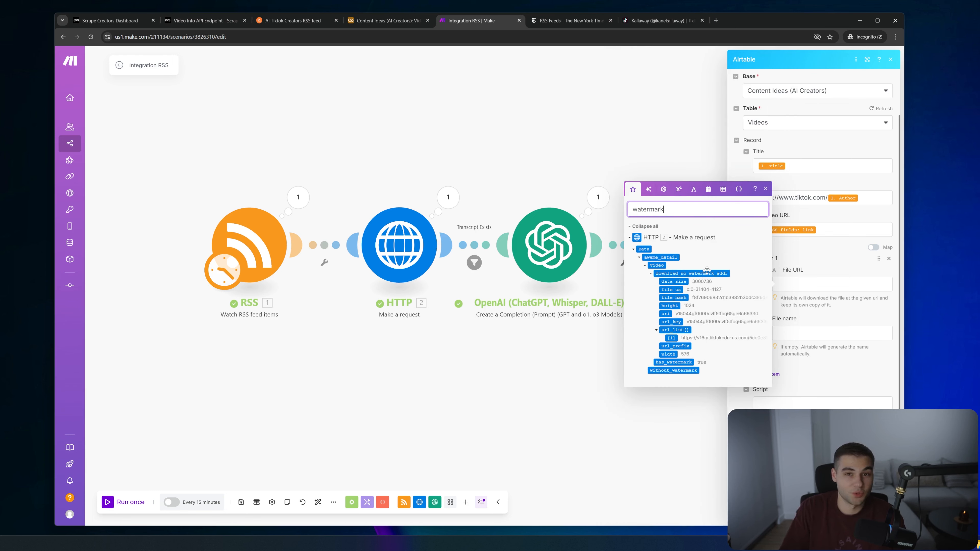
{"action": "left_click", "coordinate": [670, 338]}
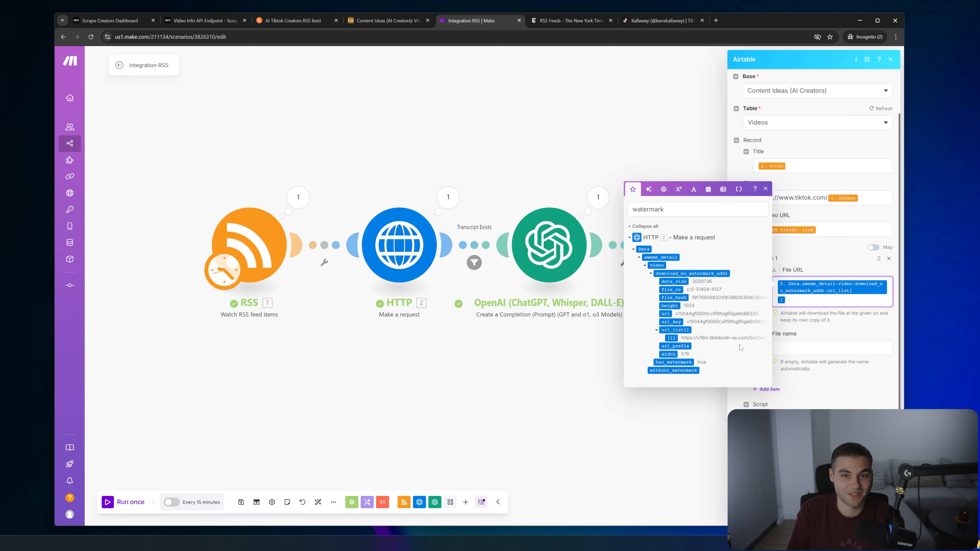
Map the record's Script field to the OpenAI completion's Result and finish configuring the Airtable module.
{"action": "left_click", "coordinate": [845, 375]}
{"action": "scroll", "coordinate": [845, 375], "scroll_direction": "down", "scroll_amount": 1}
{"action": "left_click", "coordinate": [825, 403]}
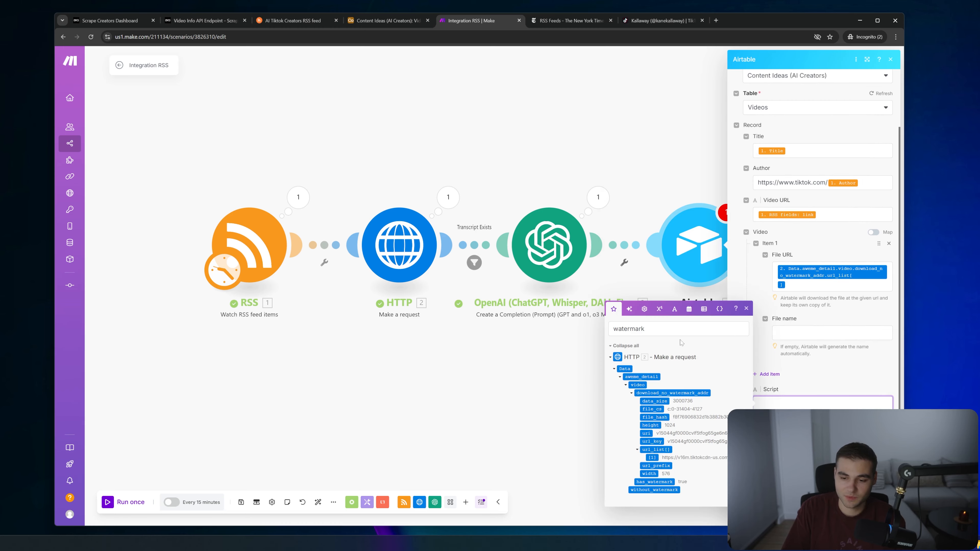
{"action": "double_click", "coordinate": [676, 330]}
{"action": "key", "text": "BackSpace"}
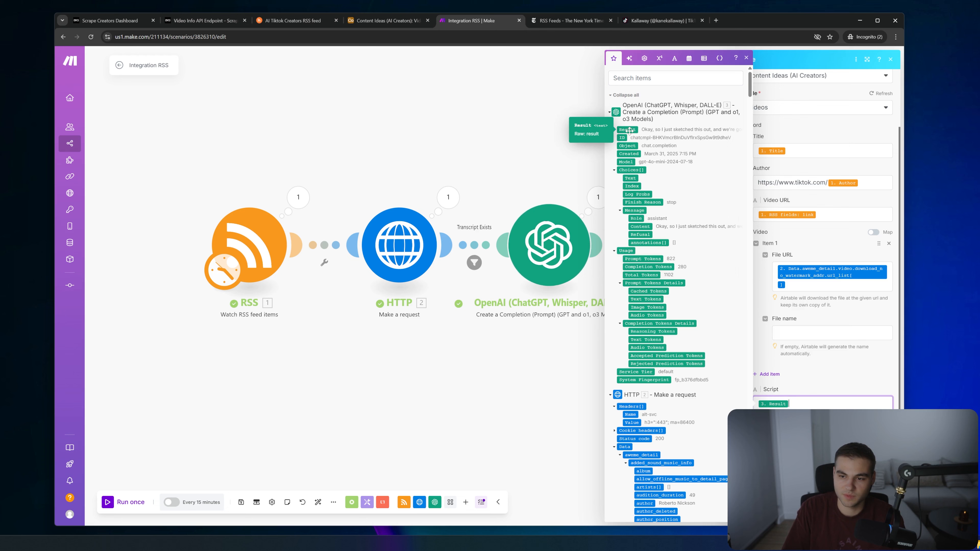
{"action": "left_click", "coordinate": [512, 391]}
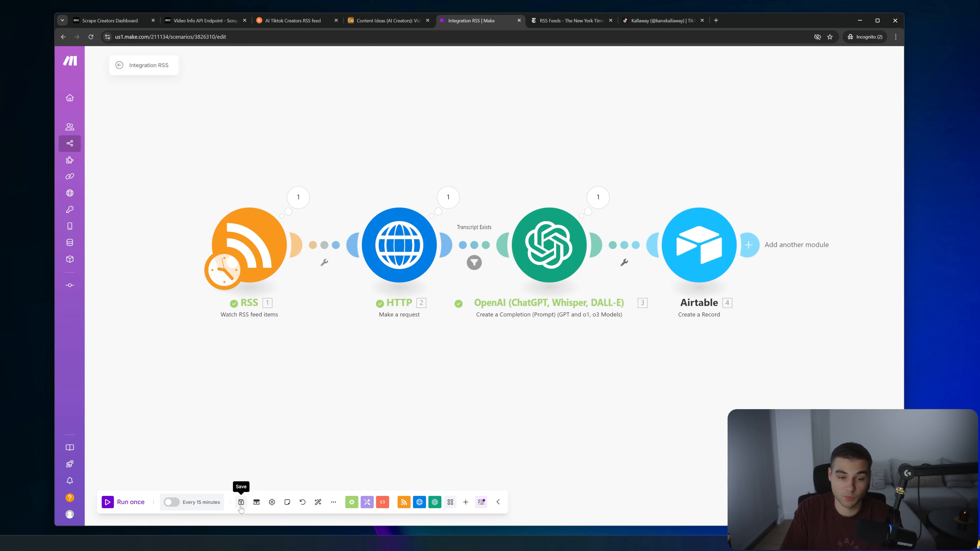
Set the RSS module to start from a selected first RSS feed item and run the scenario once.
{"action": "right_click", "coordinate": [247, 233]}
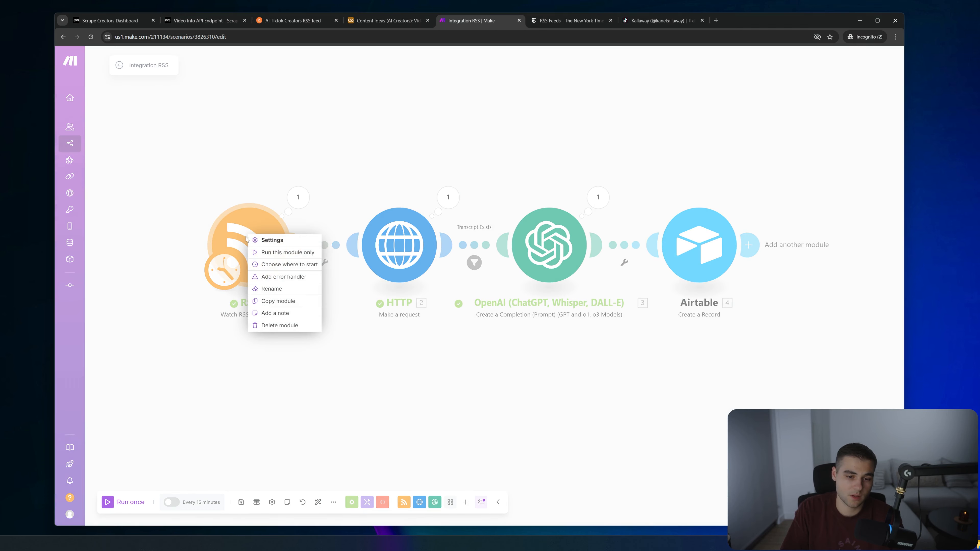
{"action": "left_click", "coordinate": [266, 265]}
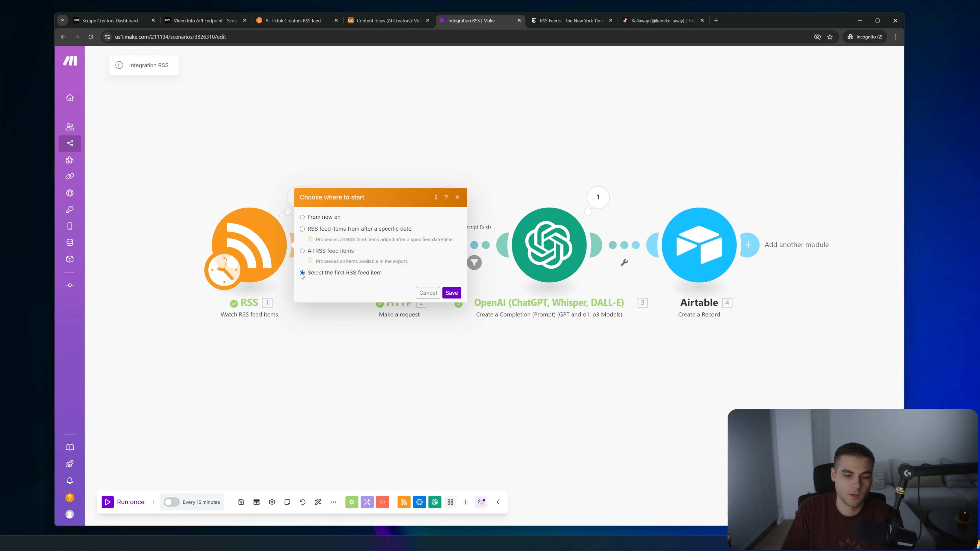
{"action": "left_click", "coordinate": [451, 336]}
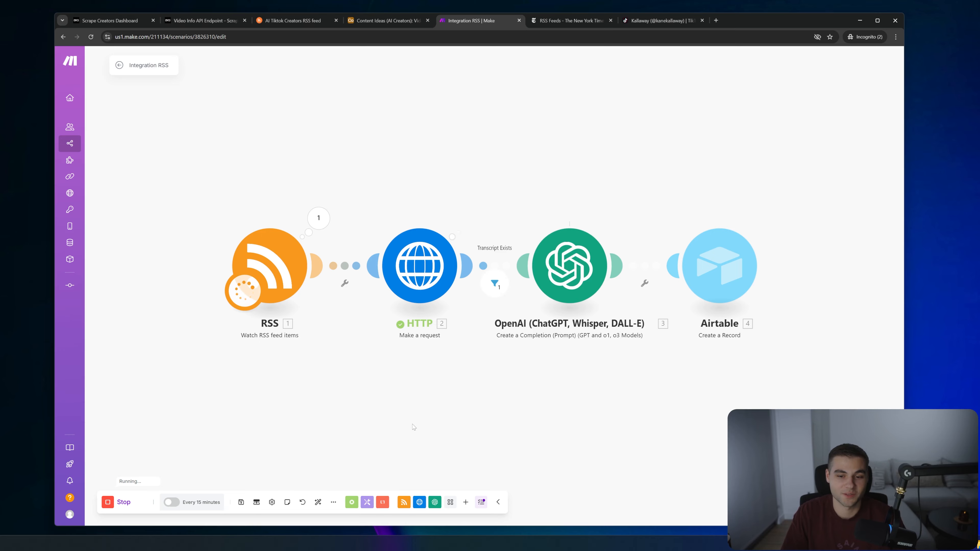
Switch to Airtable and delete the three empty records from the Videos table.
{"action": "left_click", "coordinate": [398, 25]}
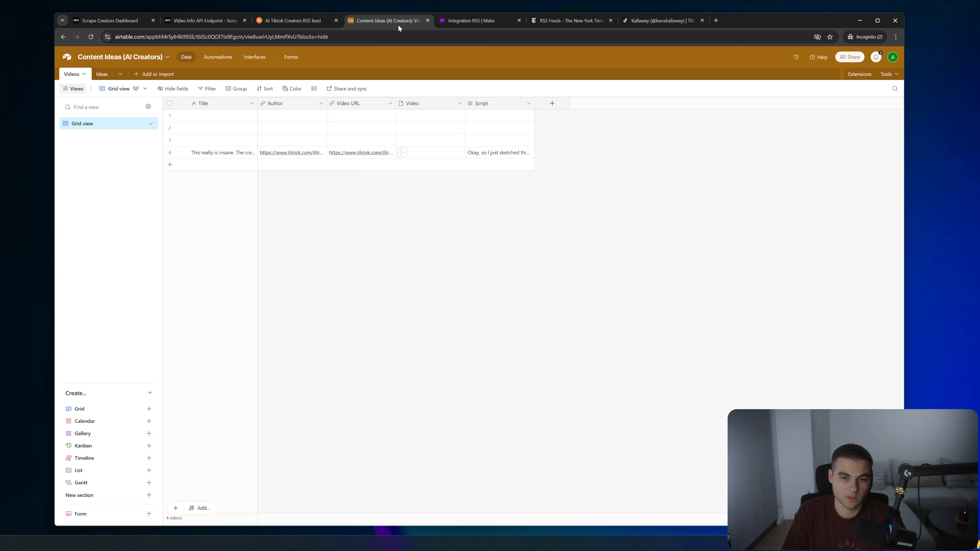
{"action": "left_click", "coordinate": [170, 139]}
{"action": "left_click", "coordinate": [169, 127]}
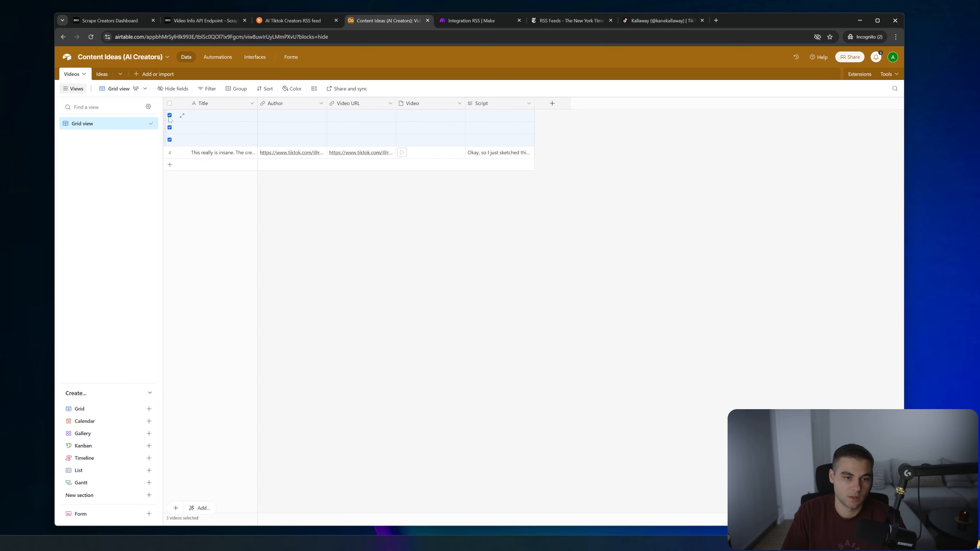
{"action": "right_click", "coordinate": [170, 119]}
{"action": "left_click", "coordinate": [203, 147]}
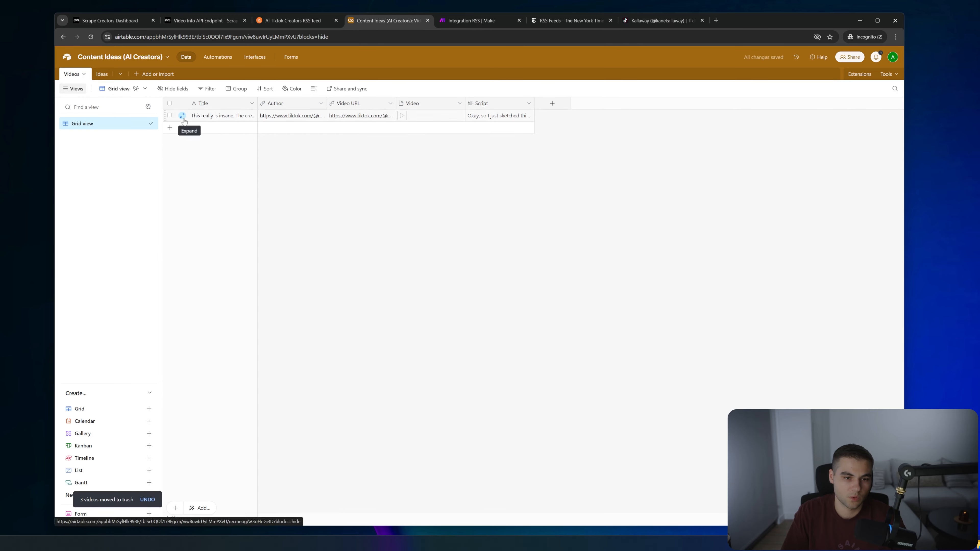
Expand the new video record and check its Author link by opening the TikTok profile.
{"action": "left_click", "coordinate": [183, 116]}
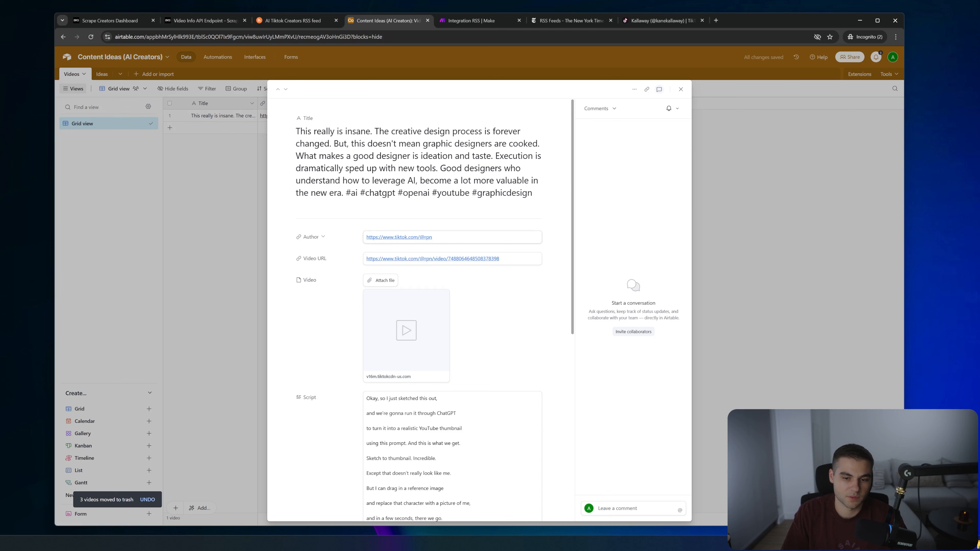
{"action": "left_click", "coordinate": [416, 238]}
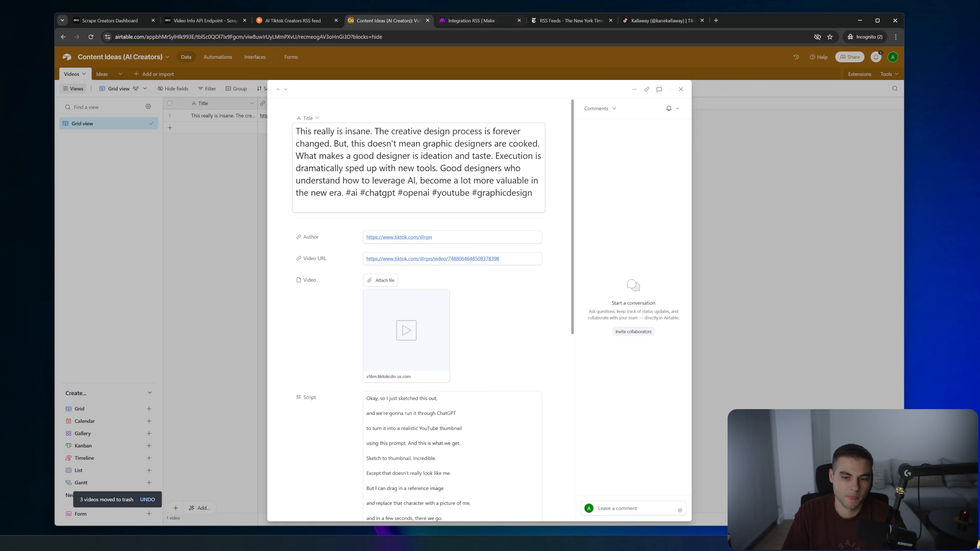
{"action": "left_click", "coordinate": [519, 21]}
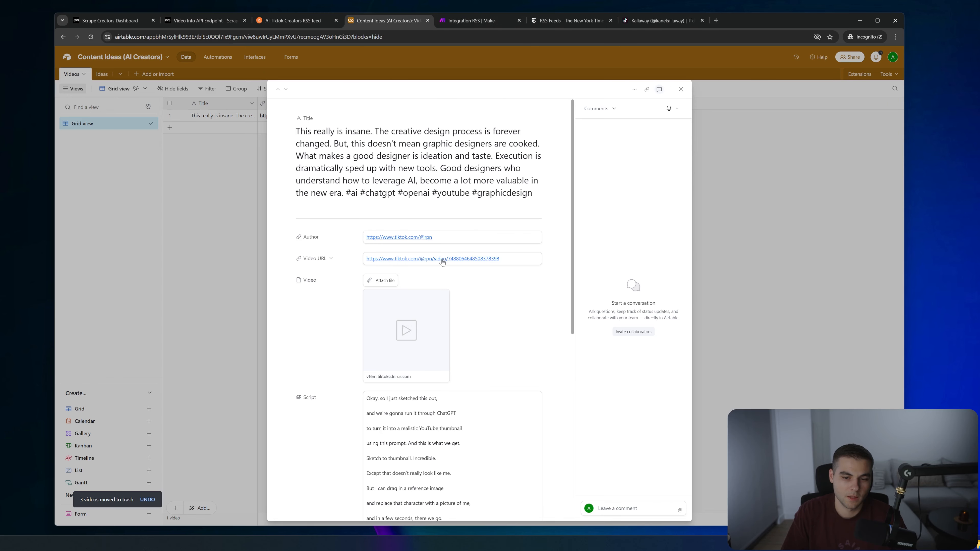
Check the record's Video URL by opening the TikTok post, and preview the attached video file.
{"action": "left_click", "coordinate": [443, 259]}
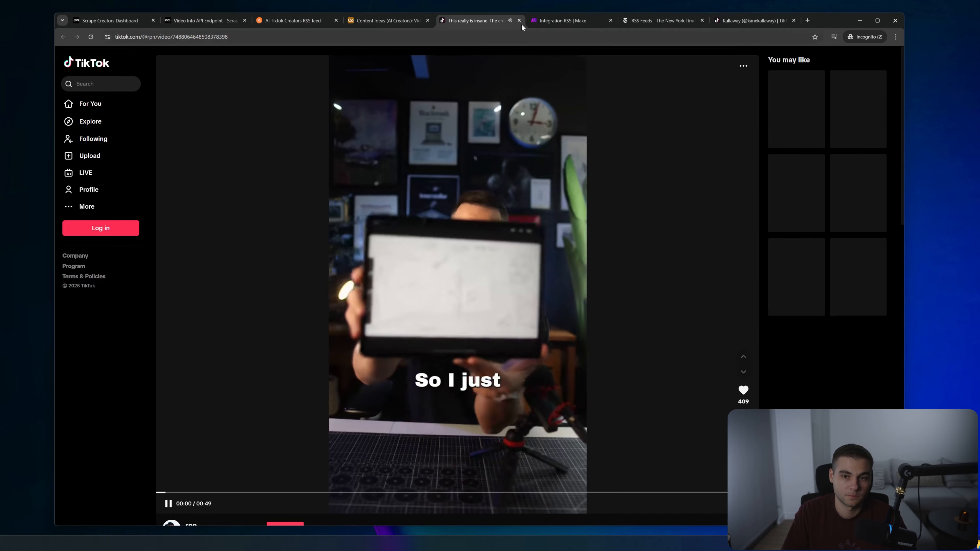
{"action": "left_click", "coordinate": [518, 20]}
{"action": "scroll", "coordinate": [520, 319], "scroll_direction": "down", "scroll_amount": 1}
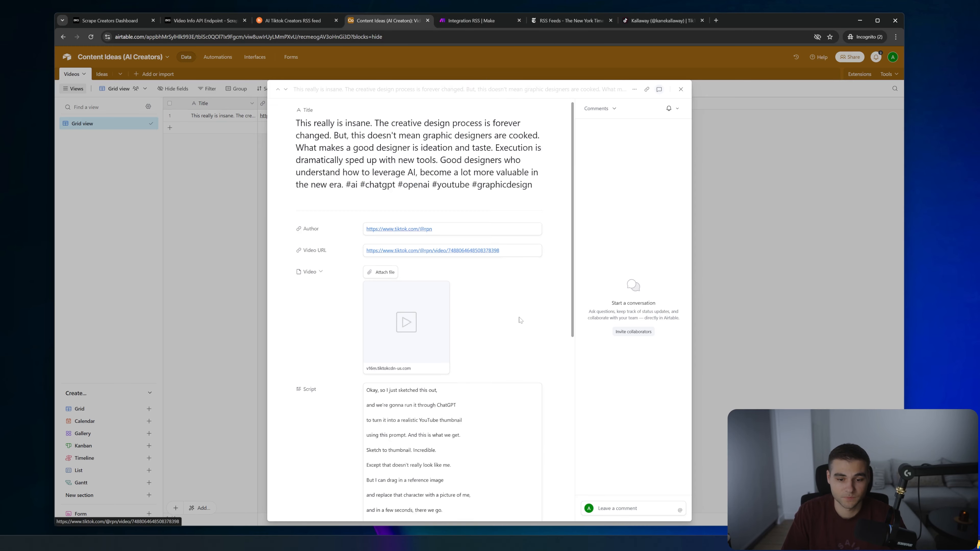
{"action": "left_click", "coordinate": [430, 233]}
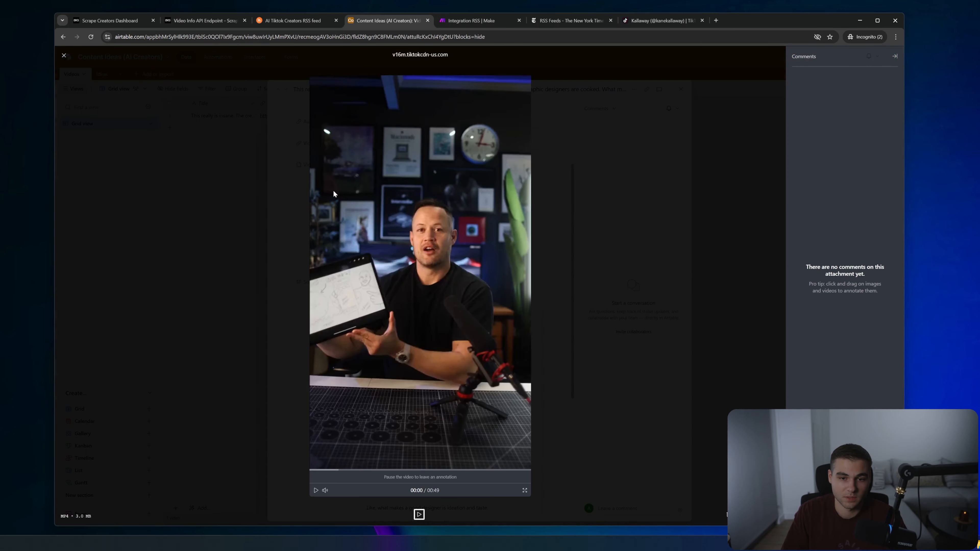
{"action": "left_click", "coordinate": [64, 56]}
Read through the record's full Script text and close the expanded record.
{"action": "scroll", "coordinate": [493, 188], "scroll_direction": "down", "scroll_amount": 2}
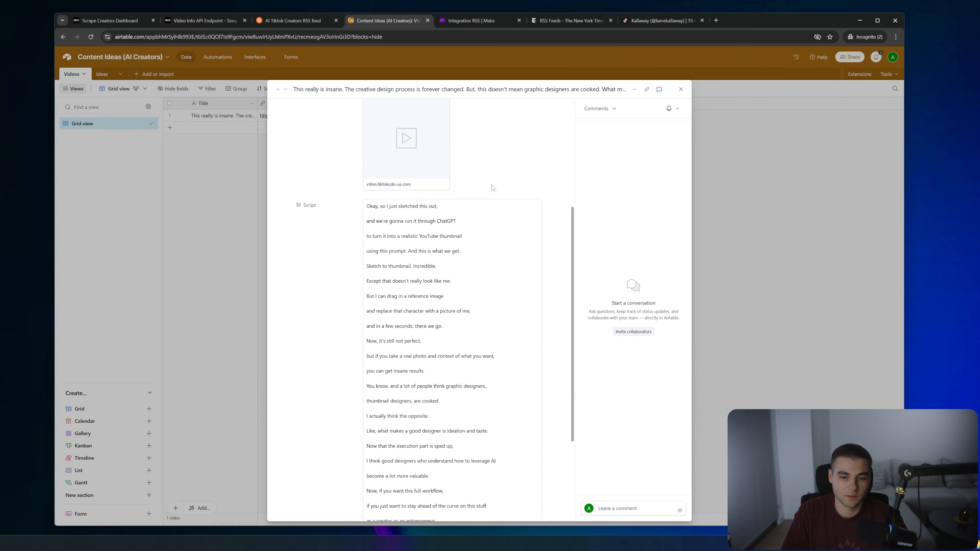
{"action": "scroll", "coordinate": [493, 188], "scroll_direction": "down", "scroll_amount": 1}
{"action": "scroll", "coordinate": [492, 188], "scroll_direction": "down", "scroll_amount": 3}
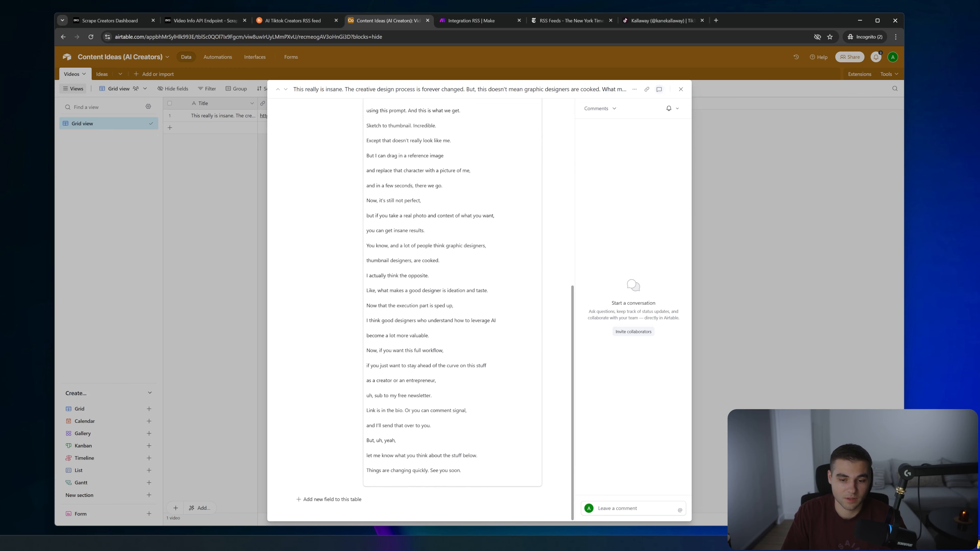
{"action": "scroll", "coordinate": [481, 394], "scroll_direction": "up", "scroll_amount": 9}
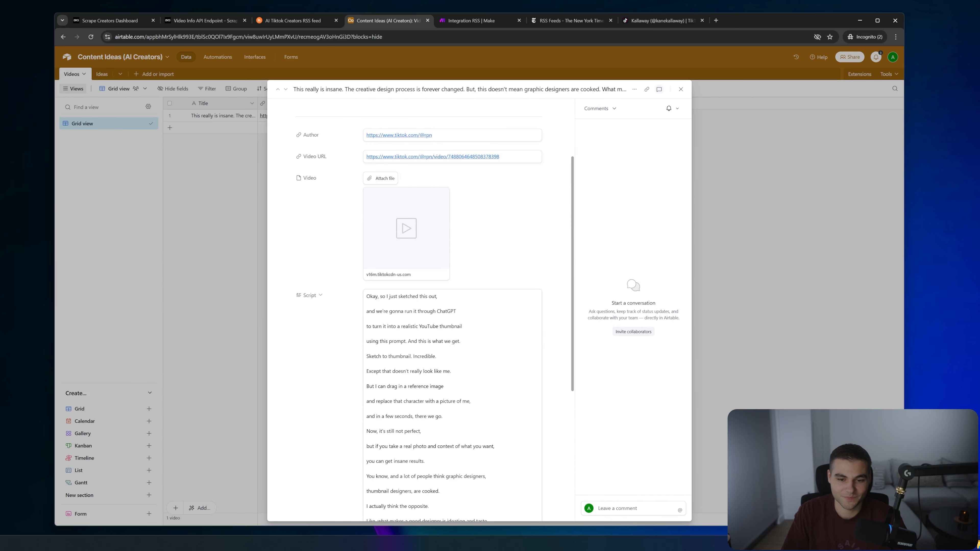
{"action": "left_click", "coordinate": [786, 209]}
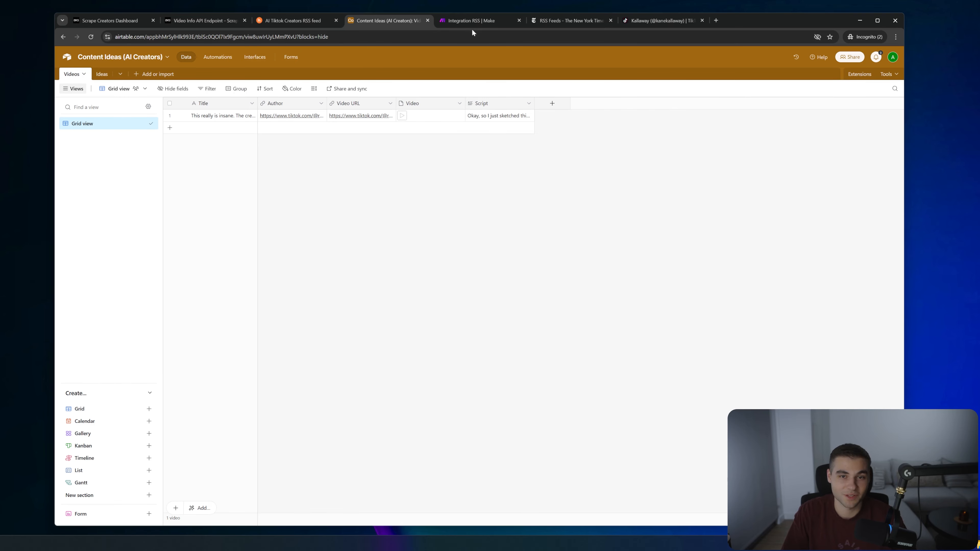
Switch to Make and add an OpenAI Create a Completion (Prompt) module after the Airtable Create a Record module.
{"action": "left_click", "coordinate": [465, 21]}
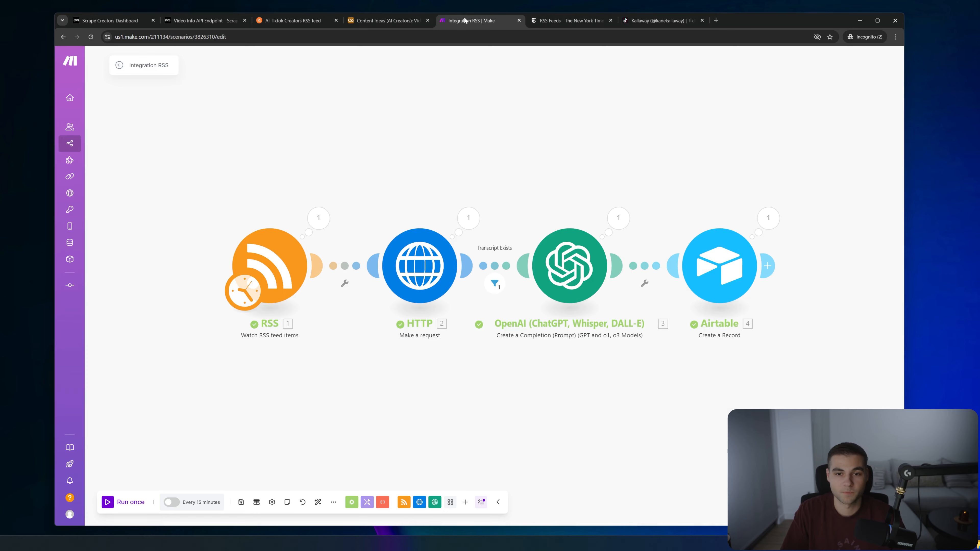
{"action": "left_click_drag", "start_coordinate": [748, 166], "coordinate": [542, 153]}
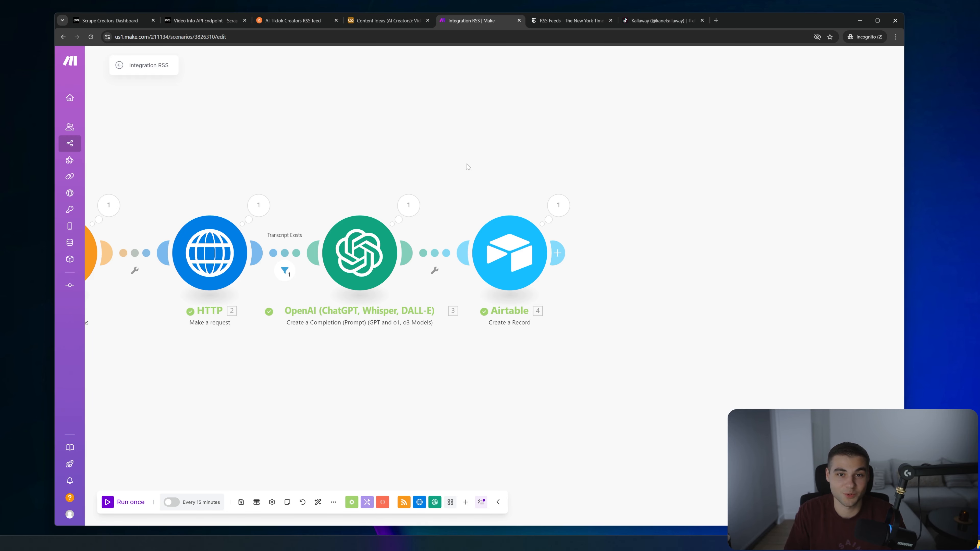
{"action": "left_click", "coordinate": [558, 253]}
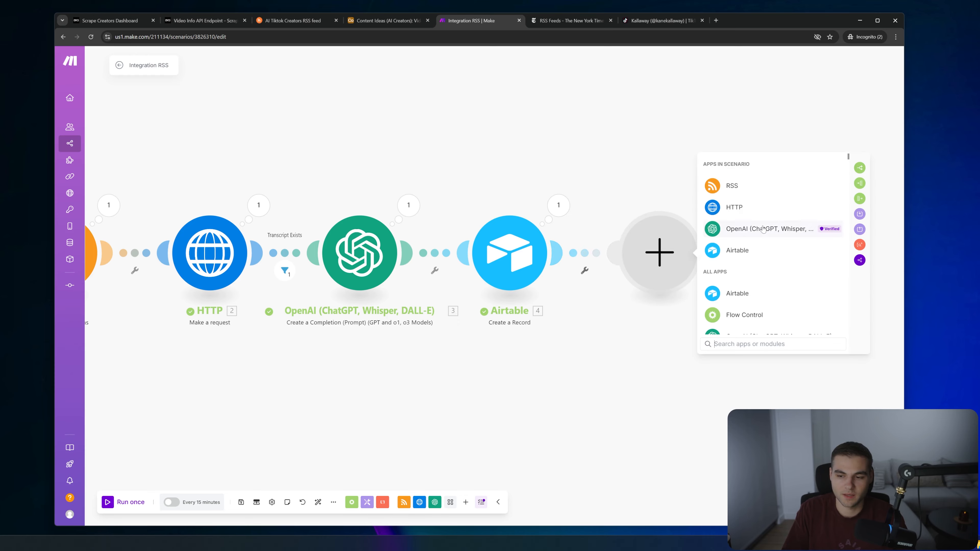
{"action": "left_click", "coordinate": [759, 236]}
{"action": "left_click", "coordinate": [758, 270]}
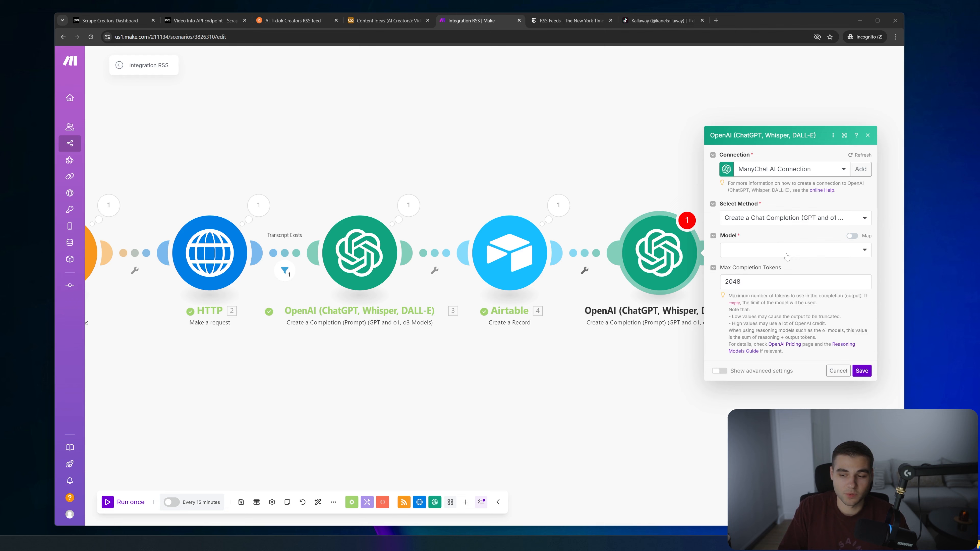
Set the model to gpt-4o and give Message 1 the Developer / System role with the prompt for generating 3 HIGH-VALUE content ideas.
{"action": "left_click", "coordinate": [788, 251]}
{"action": "scroll", "coordinate": [766, 402], "scroll_direction": "down", "scroll_amount": 1}
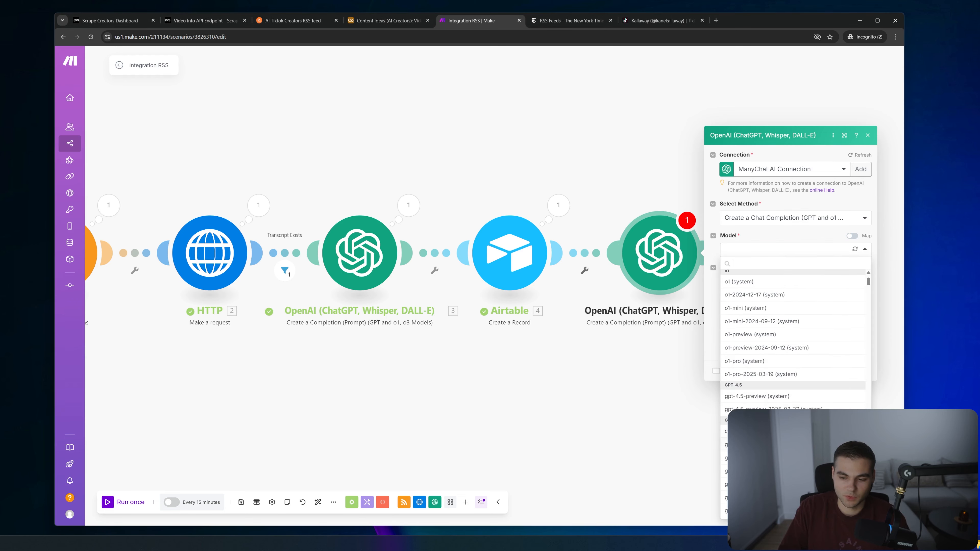
{"action": "left_click", "coordinate": [763, 444]}
{"action": "left_click", "coordinate": [778, 263]}
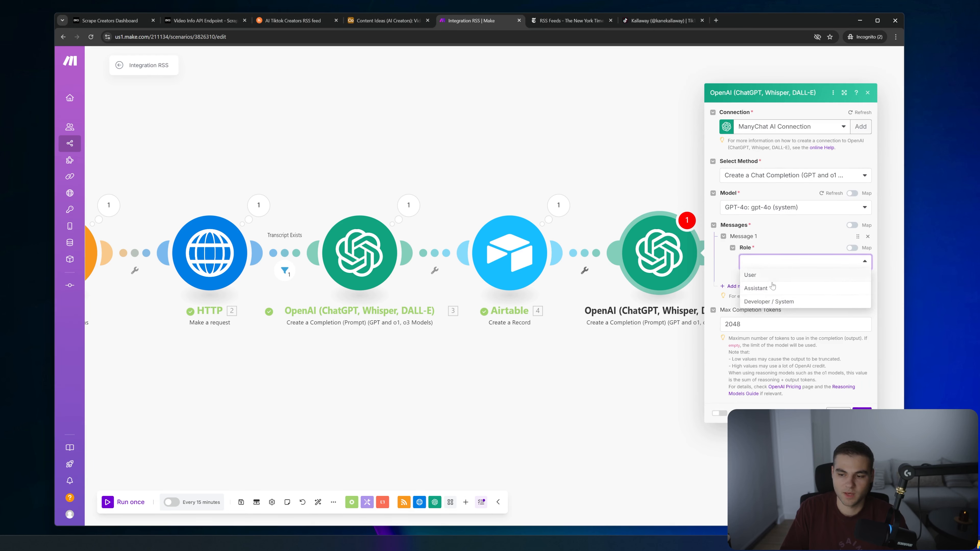
{"action": "left_click", "coordinate": [770, 300]}
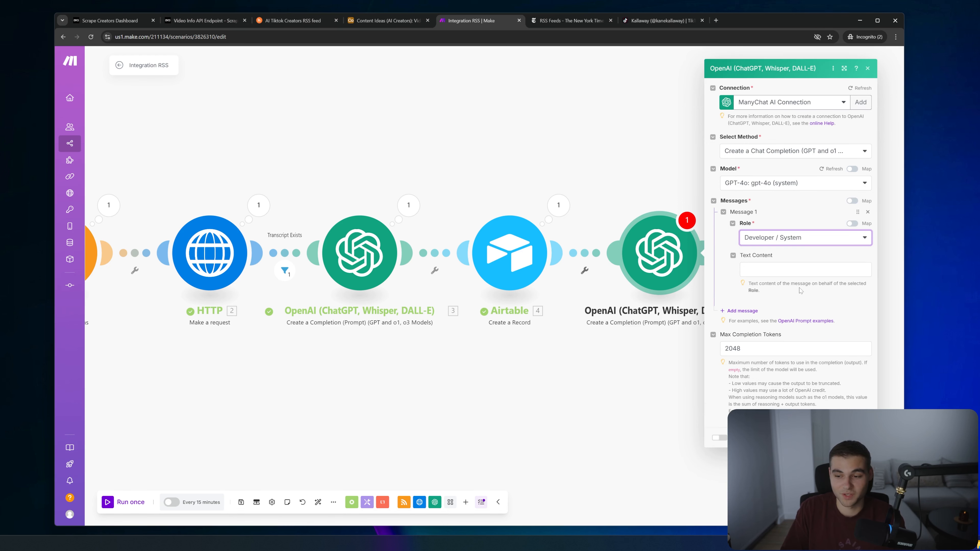
{"action": "key", "text": "ctrl+v"}
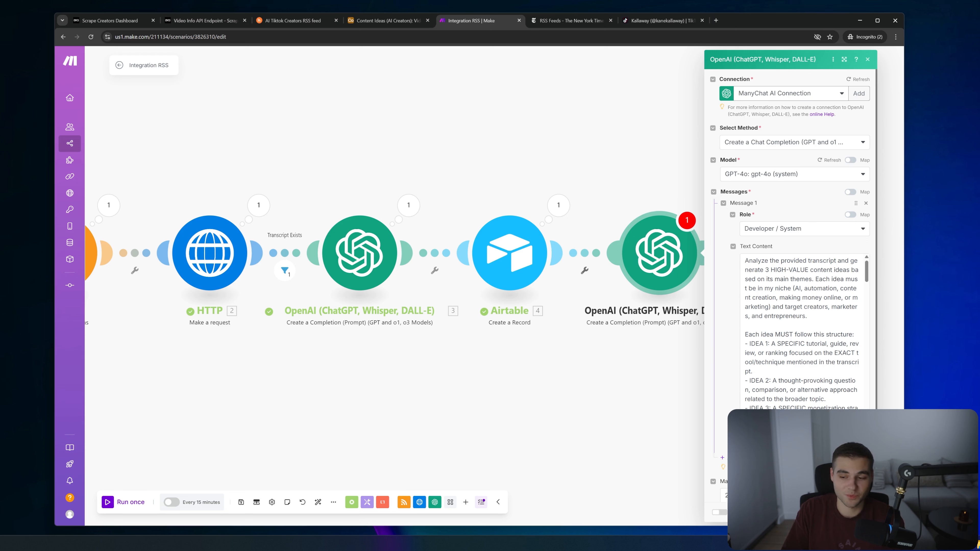
Review the system prompt's idea structure, requirements, JSON output format, strong and weak examples, and the "Unavailable" rule.
{"action": "scroll", "coordinate": [802, 332], "scroll_direction": "down", "scroll_amount": 1}
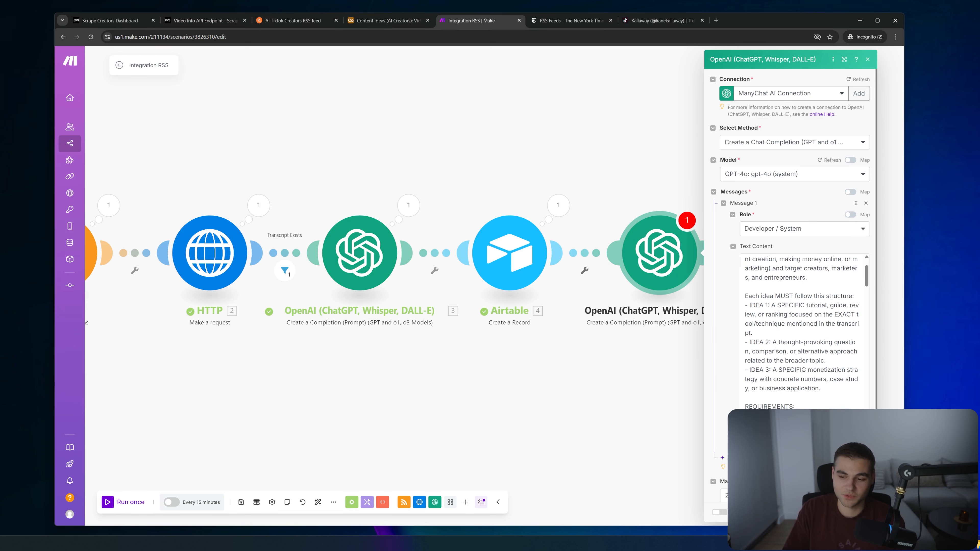
{"action": "scroll", "coordinate": [802, 332], "scroll_direction": "down", "scroll_amount": 1}
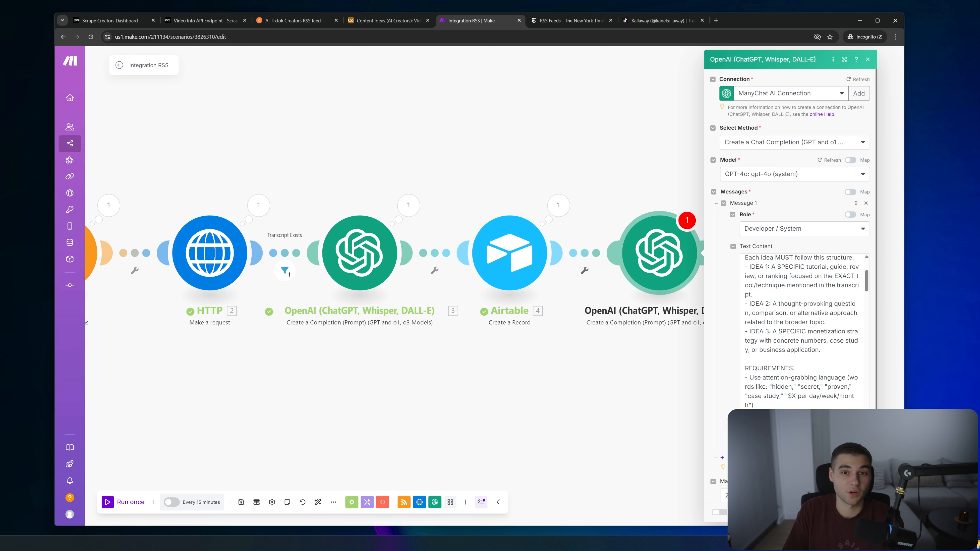
{"action": "scroll", "coordinate": [803, 332], "scroll_direction": "down", "scroll_amount": 1}
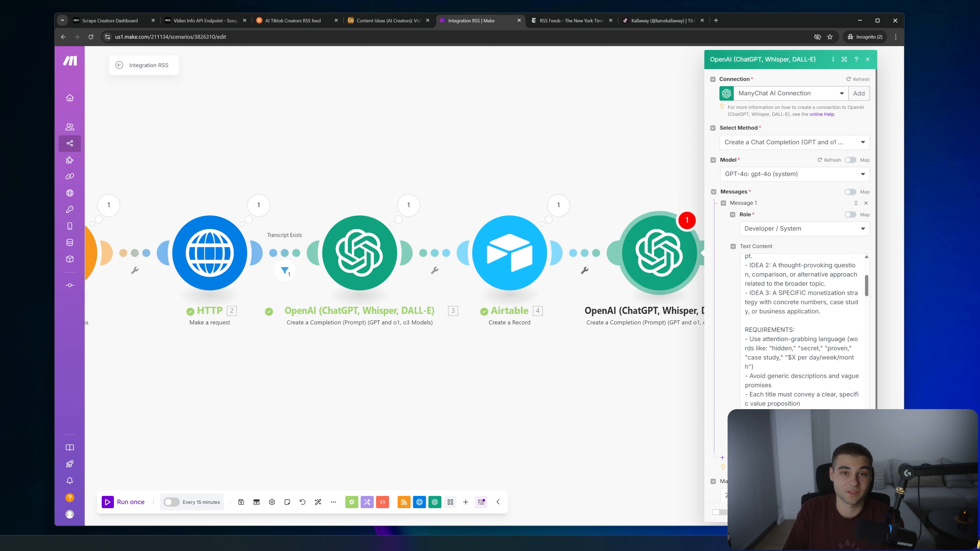
{"action": "scroll", "coordinate": [802, 332], "scroll_direction": "down", "scroll_amount": 1}
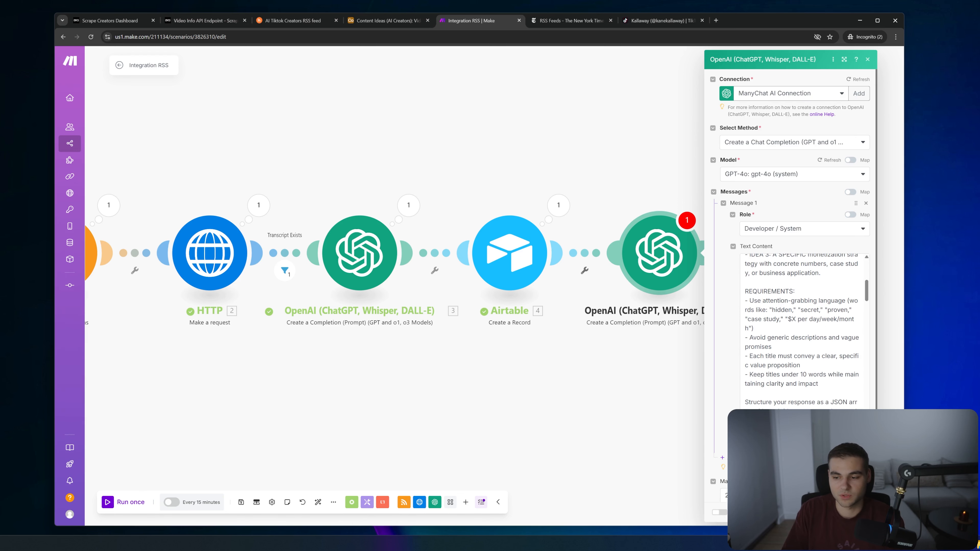
{"action": "scroll", "coordinate": [803, 332], "scroll_direction": "down", "scroll_amount": 1}
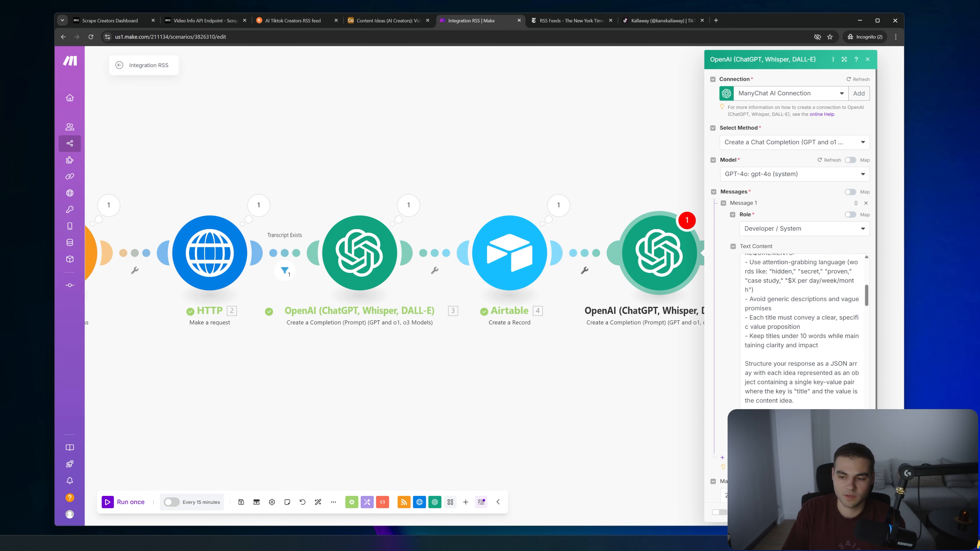
{"action": "scroll", "coordinate": [802, 332], "scroll_direction": "down", "scroll_amount": 1}
{"action": "scroll", "coordinate": [802, 332], "scroll_direction": "down", "scroll_amount": 1}
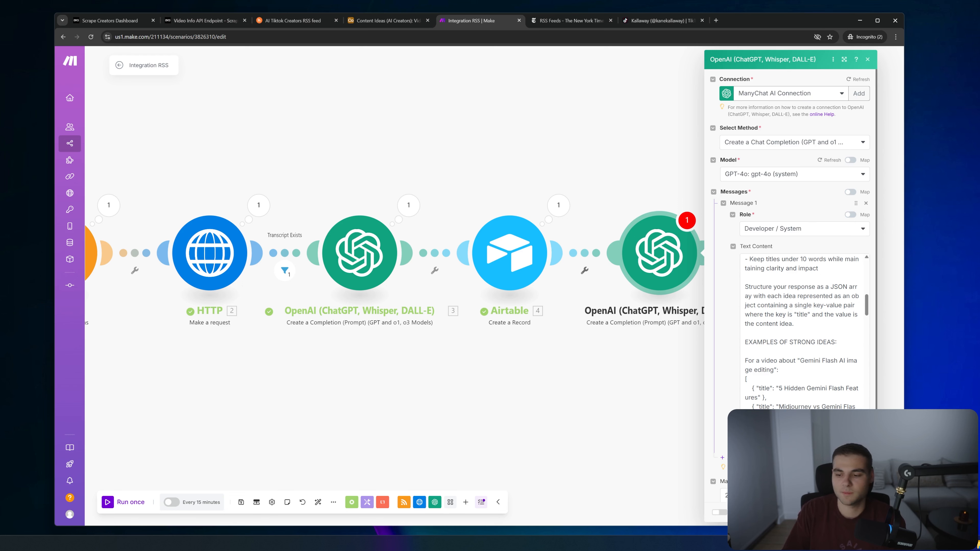
{"action": "scroll", "coordinate": [803, 332], "scroll_direction": "down", "scroll_amount": 2}
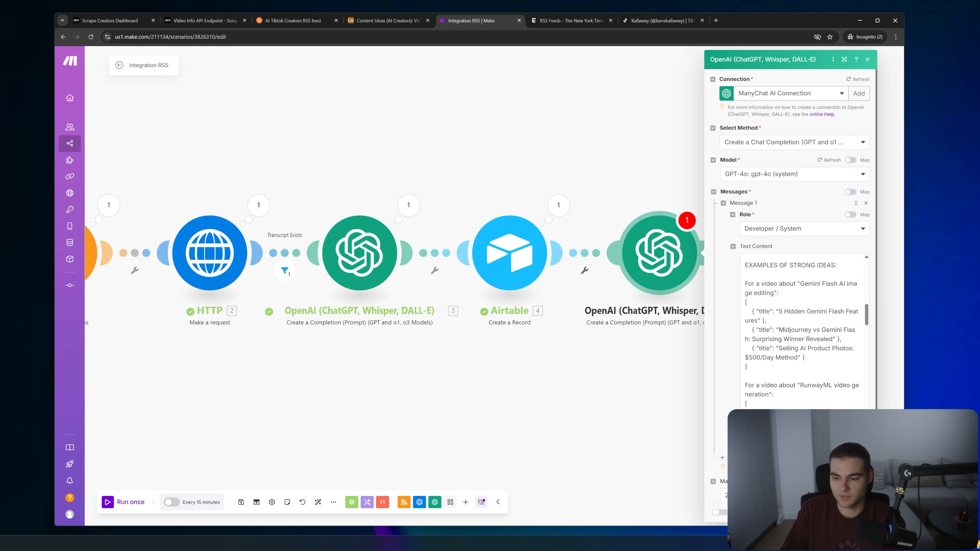
{"action": "scroll", "coordinate": [802, 332], "scroll_direction": "down", "scroll_amount": 2}
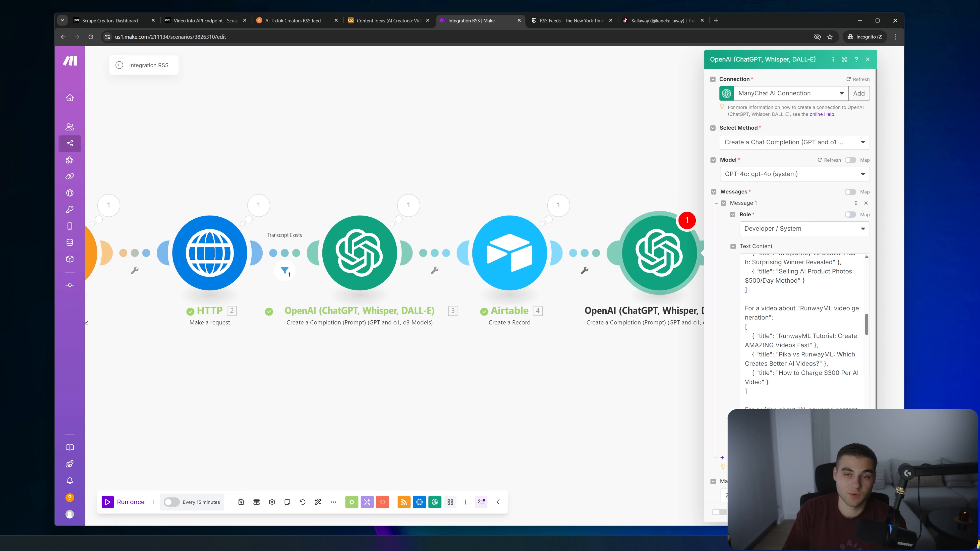
{"action": "scroll", "coordinate": [802, 332], "scroll_direction": "down", "scroll_amount": 3}
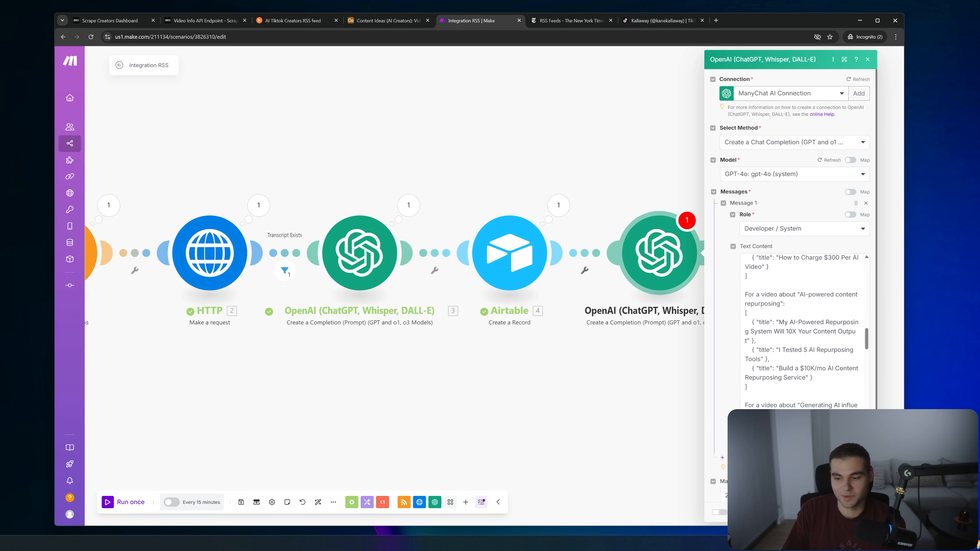
{"action": "scroll", "coordinate": [803, 332], "scroll_direction": "down", "scroll_amount": 8}
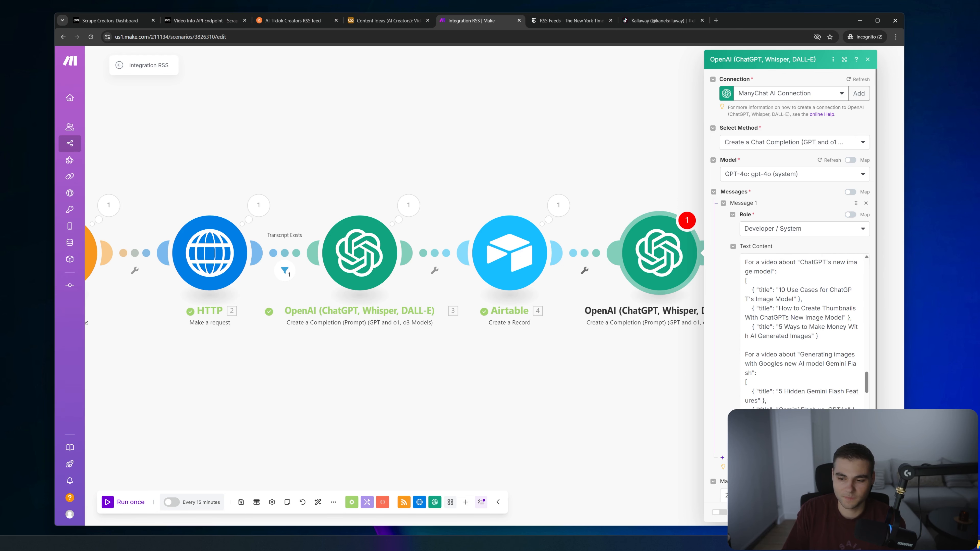
{"action": "scroll", "coordinate": [803, 332], "scroll_direction": "down", "scroll_amount": 5}
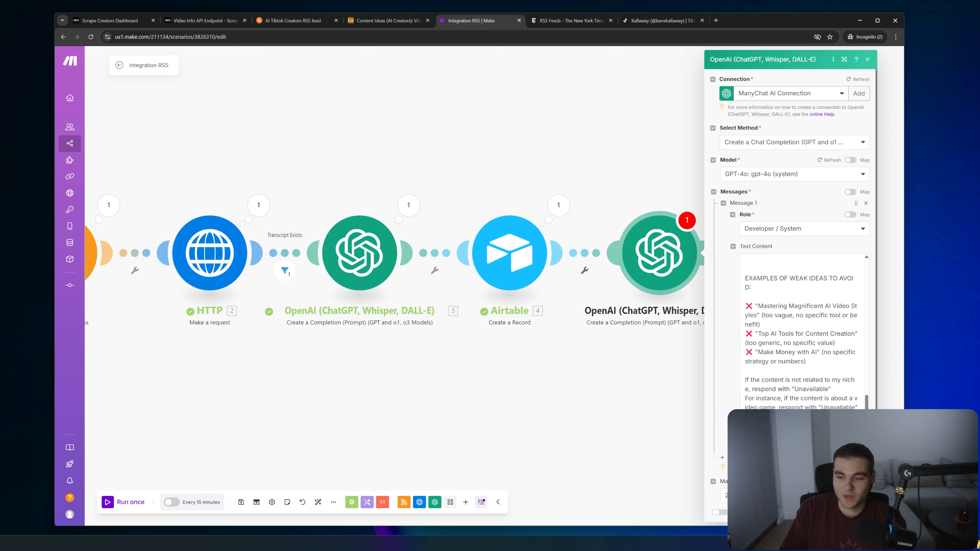
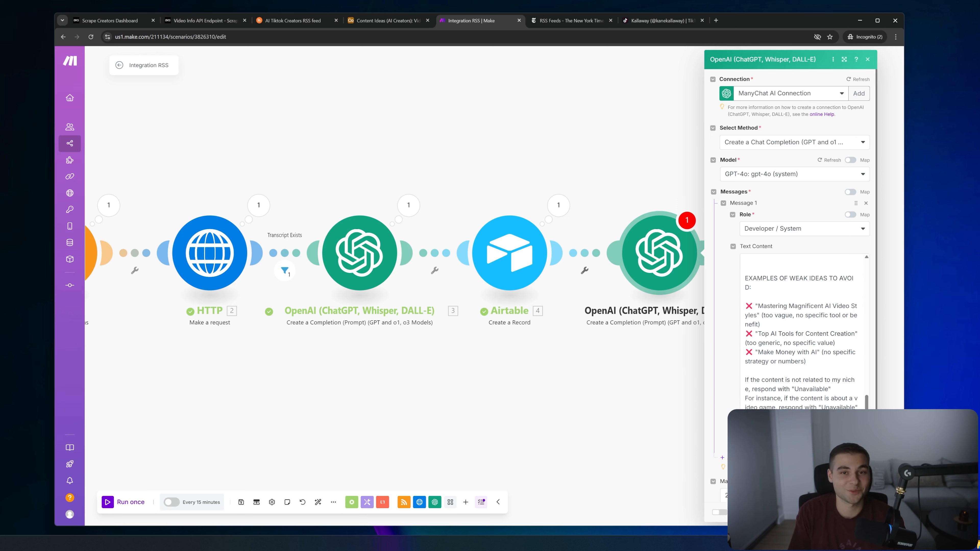
{"action": "scroll", "coordinate": [805, 332], "scroll_direction": "up", "scroll_amount": 10}
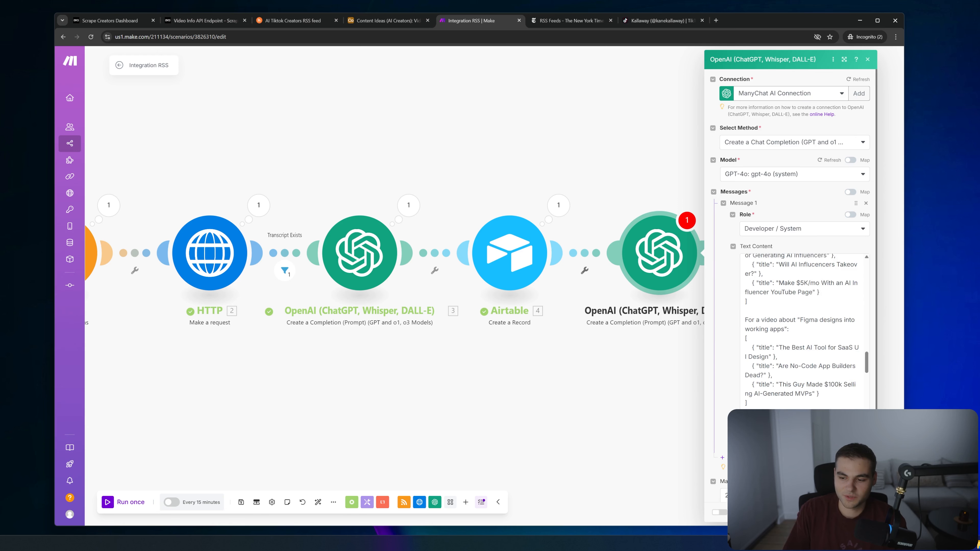
{"action": "scroll", "coordinate": [802, 332], "scroll_direction": "up", "scroll_amount": 15}
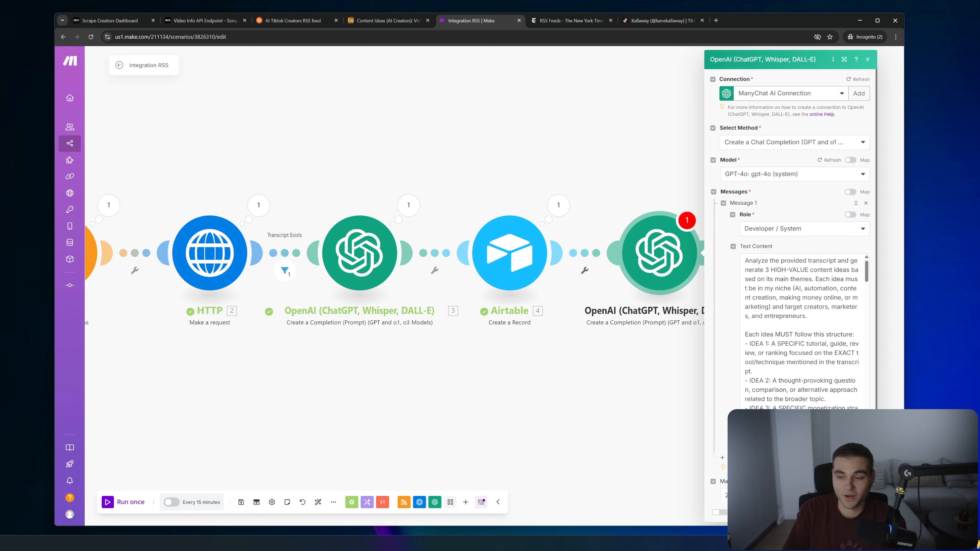
Add a second message with the User role and the text "Transcript:" followed by the first OpenAI module's Result.
{"action": "scroll", "coordinate": [801, 332], "scroll_direction": "down", "scroll_amount": 15}
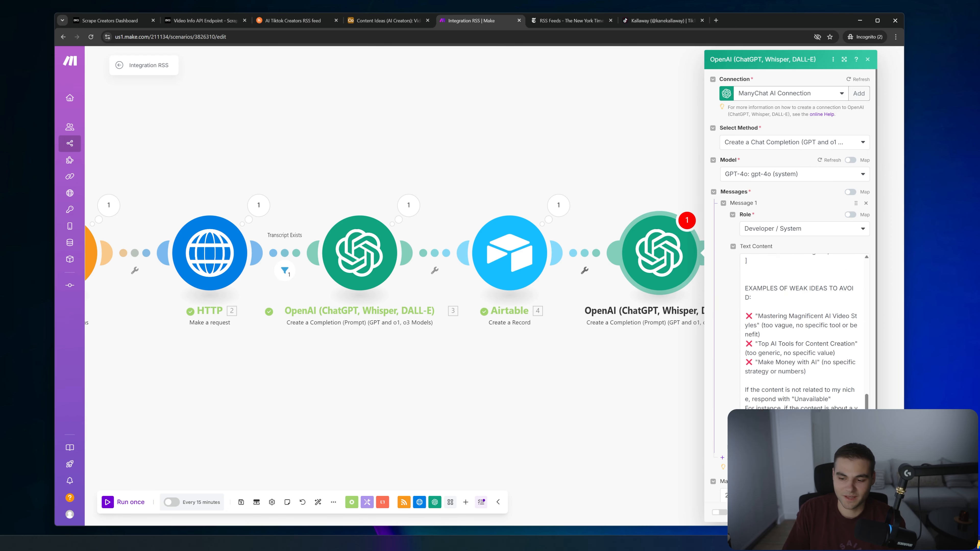
{"action": "scroll", "coordinate": [715, 396], "scroll_direction": "down", "scroll_amount": 2}
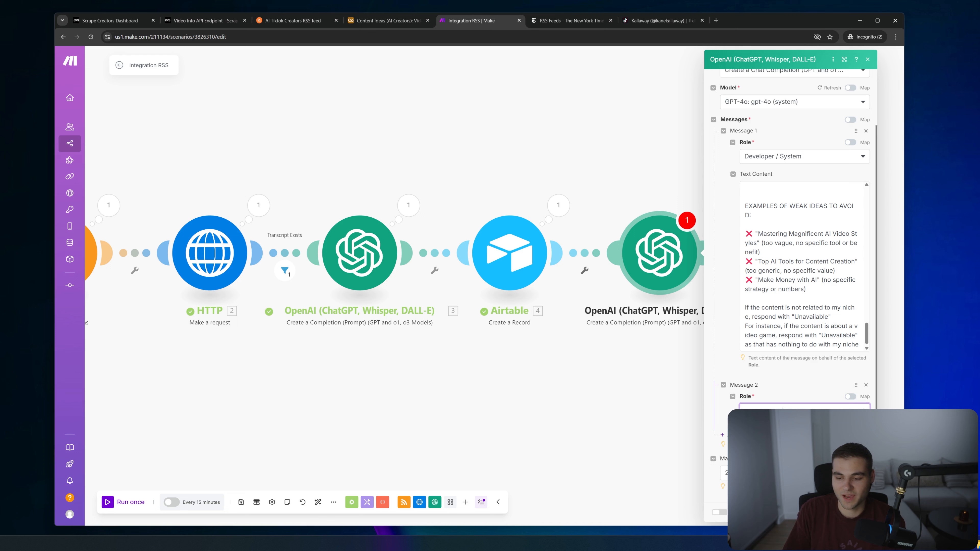
{"action": "scroll", "coordinate": [743, 326], "scroll_direction": "down", "scroll_amount": 3}
{"action": "left_click", "coordinate": [741, 326]}
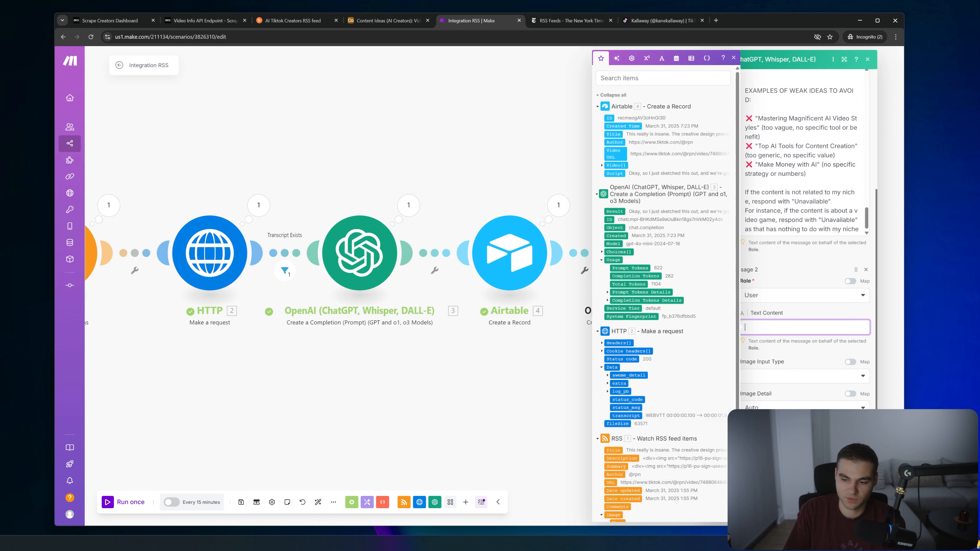
{"action": "type", "text": "Transcript: 3. Result"}
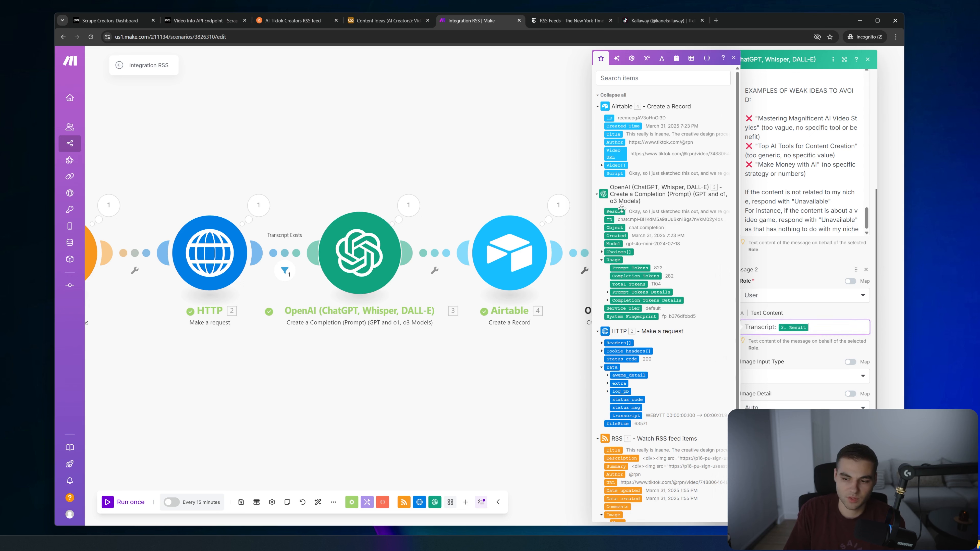
{"action": "left_click", "coordinate": [623, 211]}
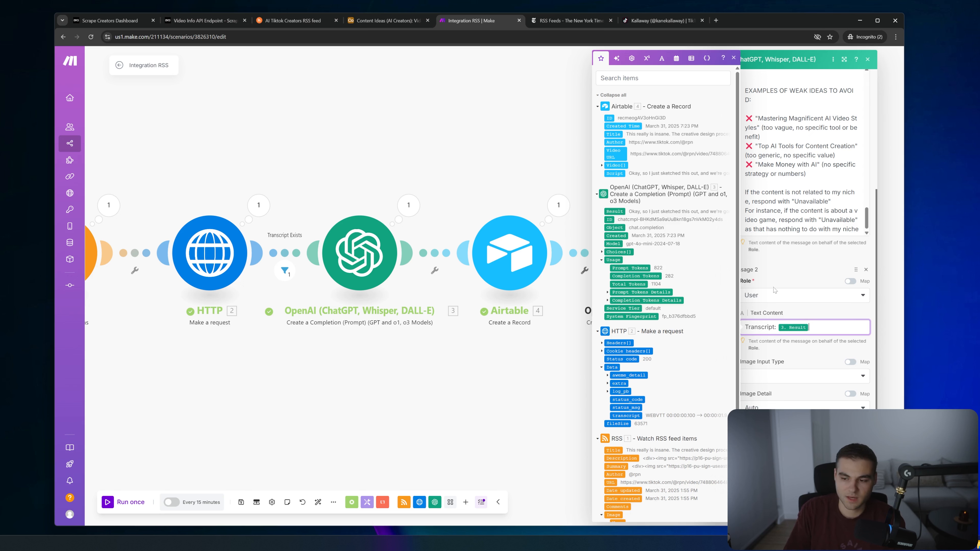
{"action": "left_click", "coordinate": [791, 295]}
{"action": "left_click", "coordinate": [805, 393]}
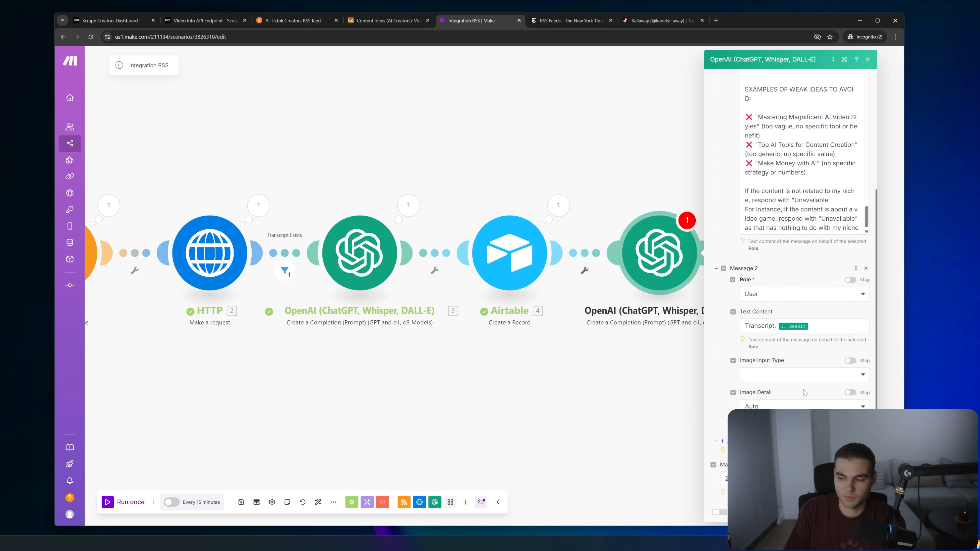
Fill in Max Completion Tokens for the second OpenAI module and save its settings.
{"action": "scroll", "coordinate": [805, 393], "scroll_direction": "down", "scroll_amount": 2}
{"action": "left_click", "coordinate": [791, 423]}
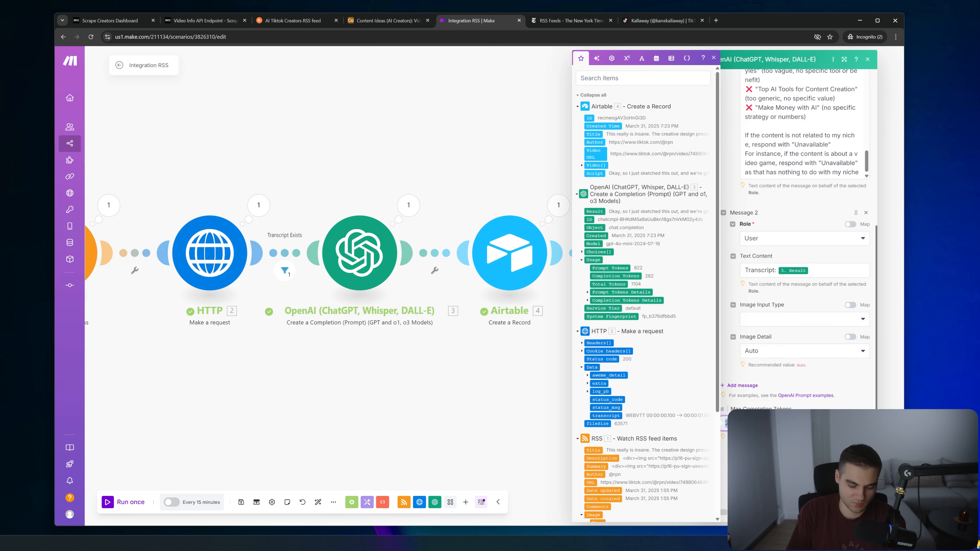
{"action": "type", "text": "1"}
{"action": "left_click", "coordinate": [861, 513]}
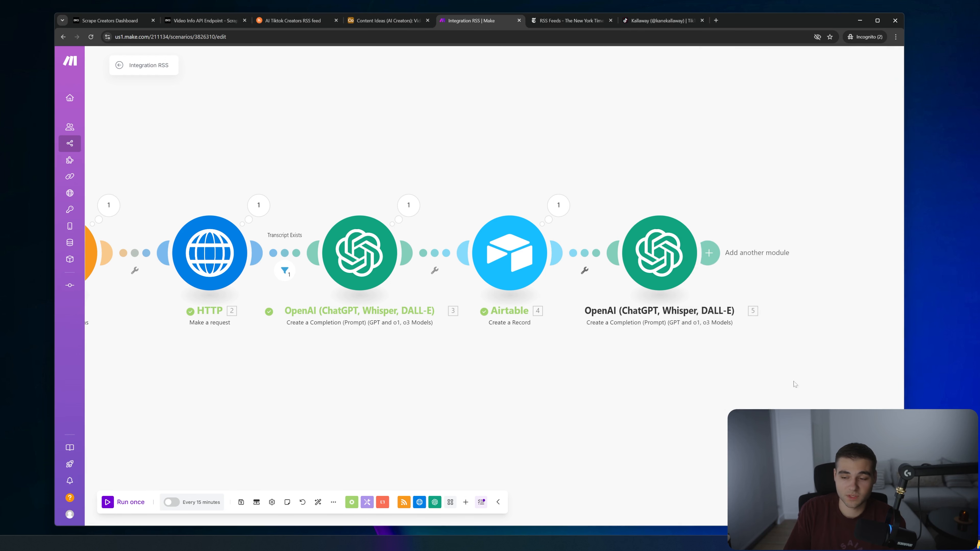
Add a JSON Parse JSON module after the second OpenAI module, using that module's Result as the JSON string.
{"action": "left_click_drag", "start_coordinate": [716, 394], "coordinate": [543, 343]}
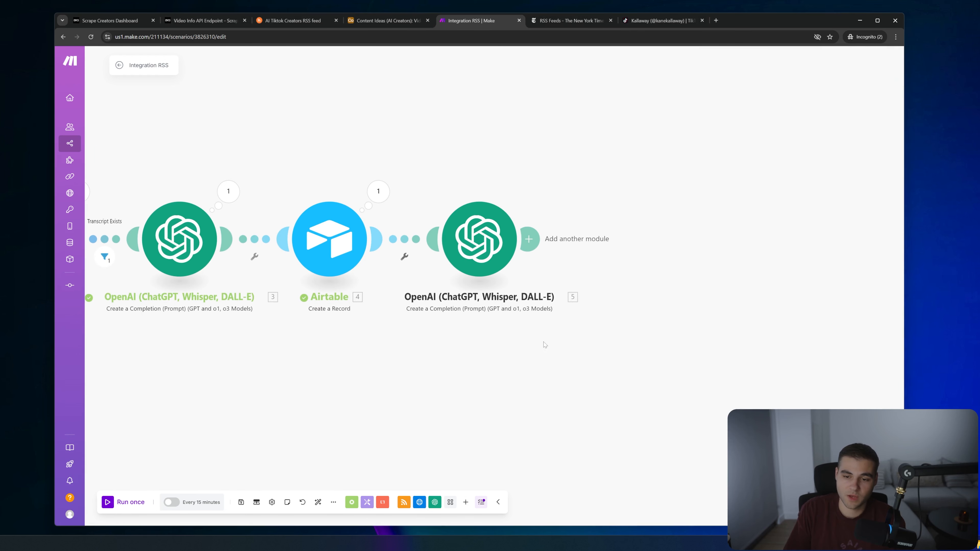
{"action": "left_click", "coordinate": [529, 239]}
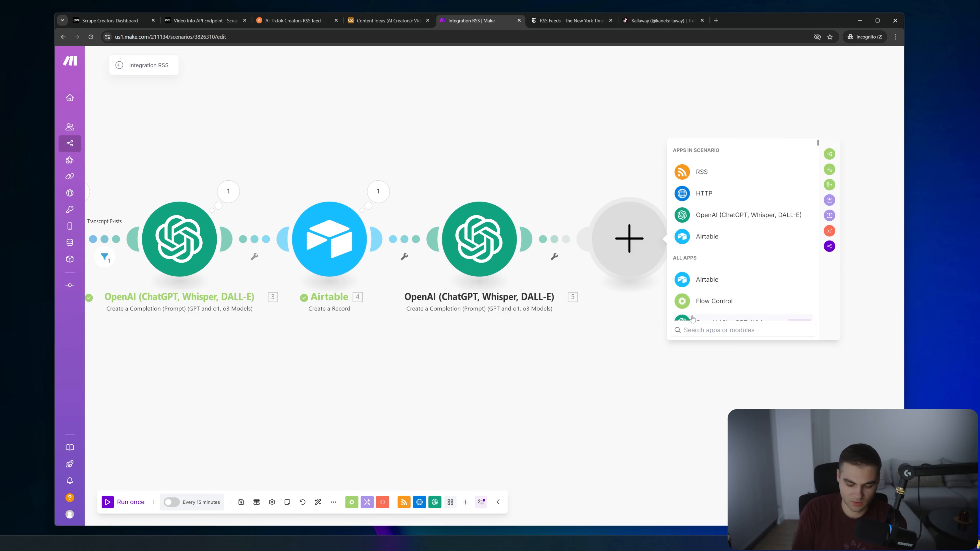
{"action": "type", "text": "json"}
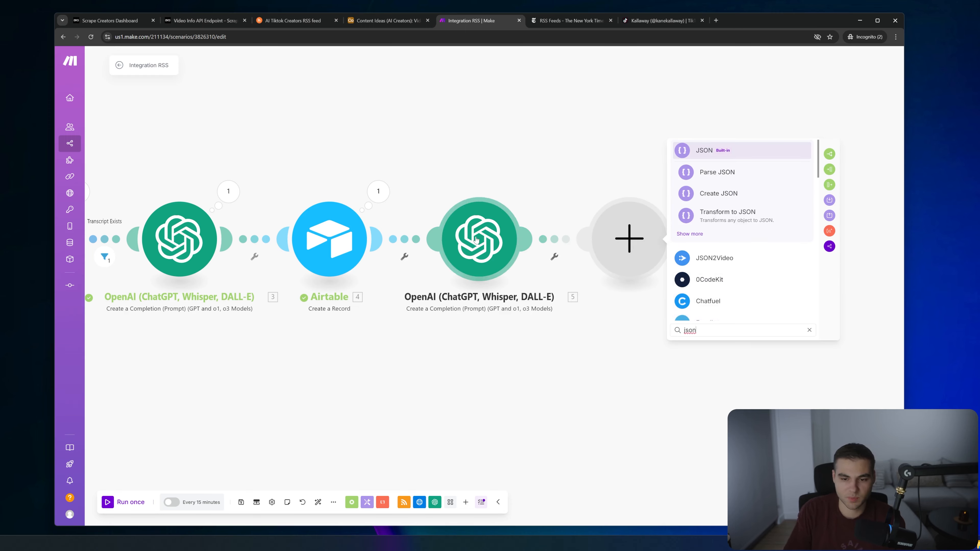
{"action": "left_click", "coordinate": [717, 172]}
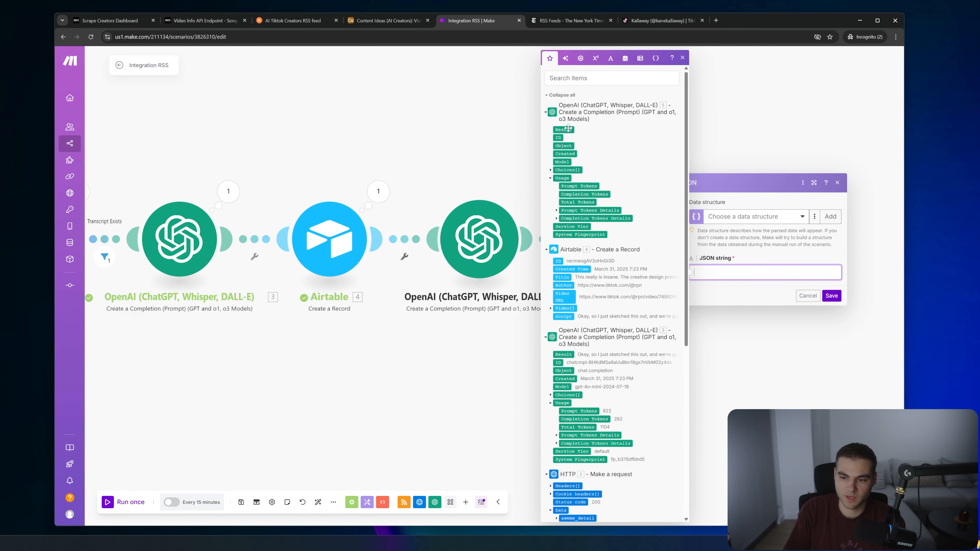
{"action": "left_click", "coordinate": [564, 130]}
{"action": "left_click", "coordinate": [830, 297]}
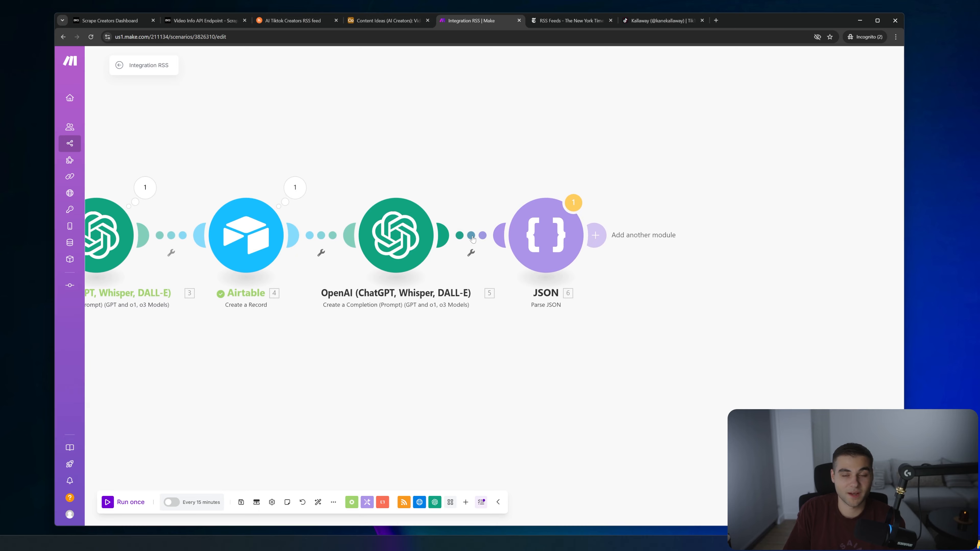
Add an "Ideas Found" filter before Parse JSON that requires the second OpenAI module's Result not to contain "Unavailable" (case insensitive).
{"action": "left_click", "coordinate": [471, 236]}
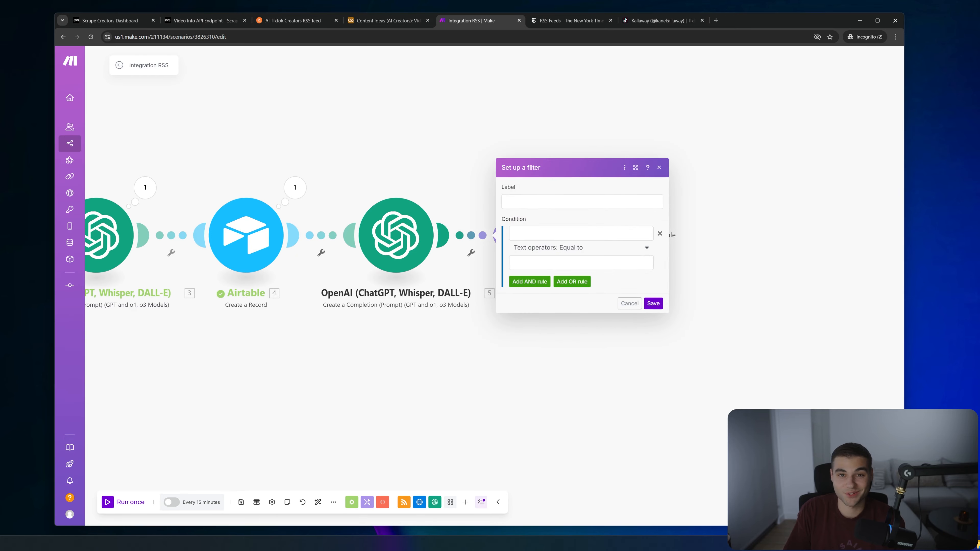
{"action": "left_click", "coordinate": [560, 233]}
{"action": "left_click", "coordinate": [677, 130]}
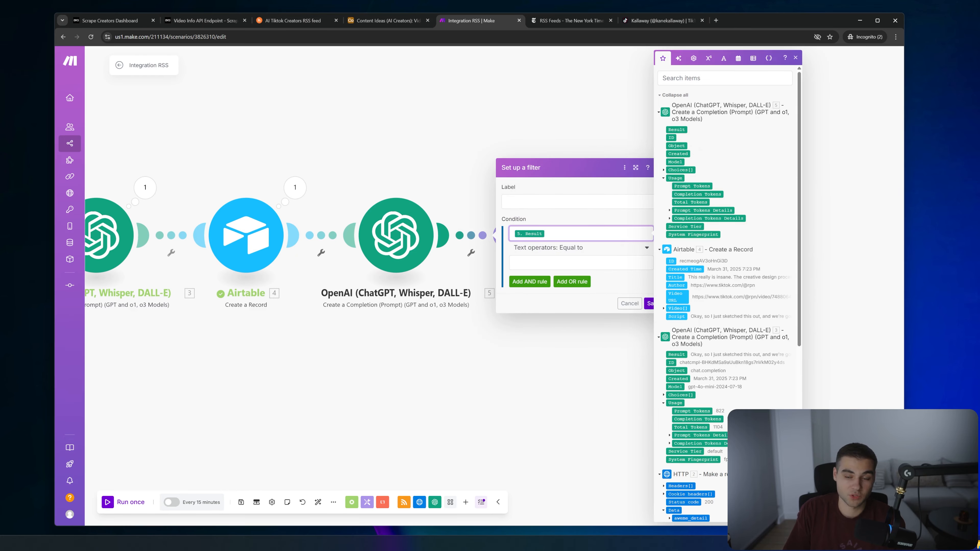
{"action": "left_click", "coordinate": [642, 249]}
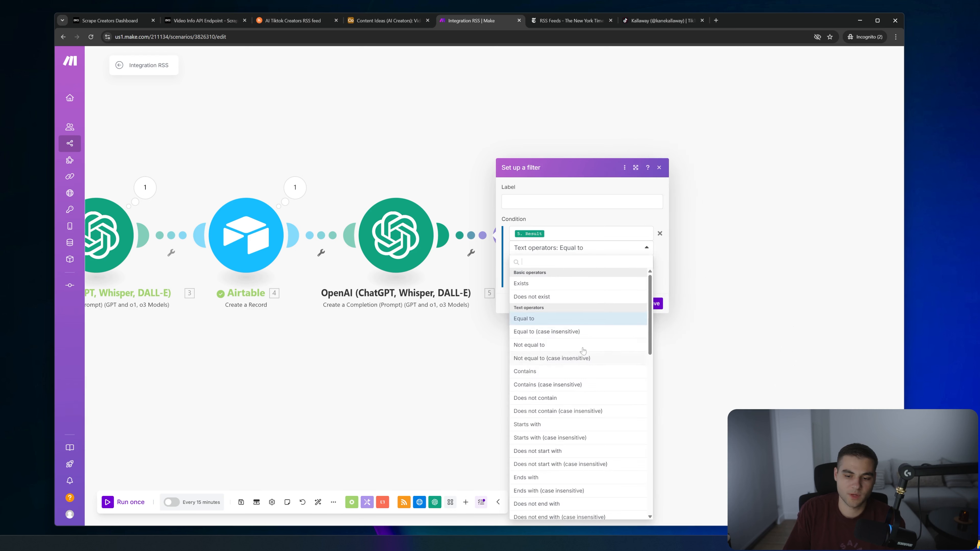
{"action": "left_click", "coordinate": [564, 412]}
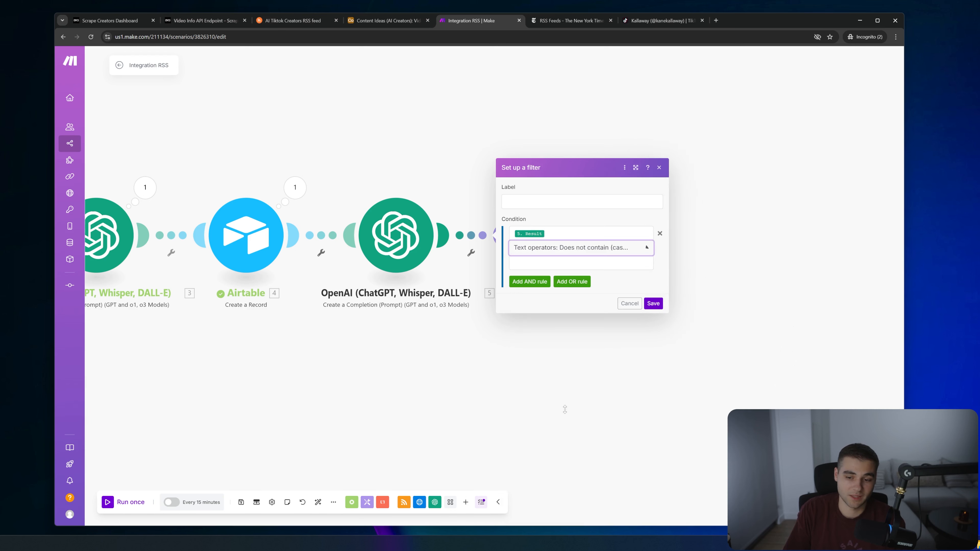
{"action": "left_click", "coordinate": [563, 264]}
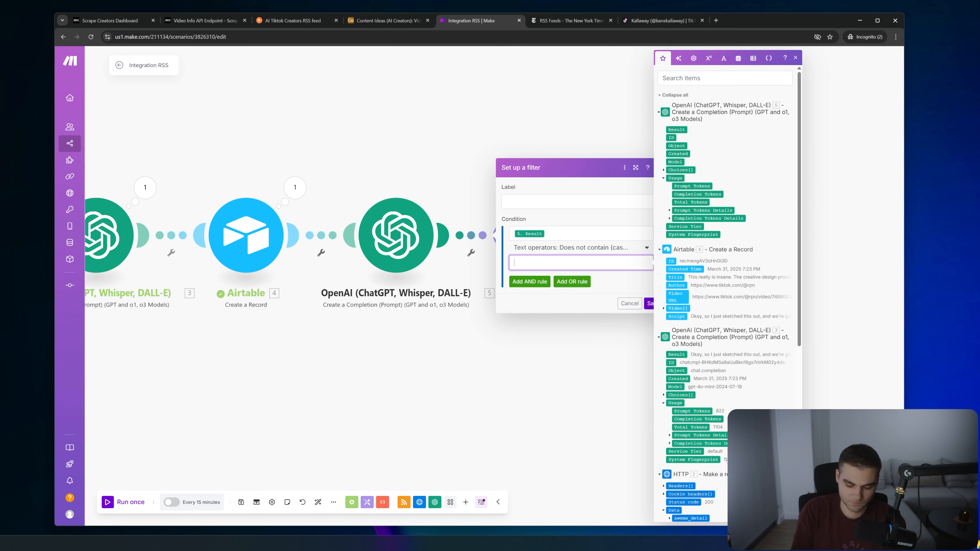
{"action": "type", "text": "Unavailable"}
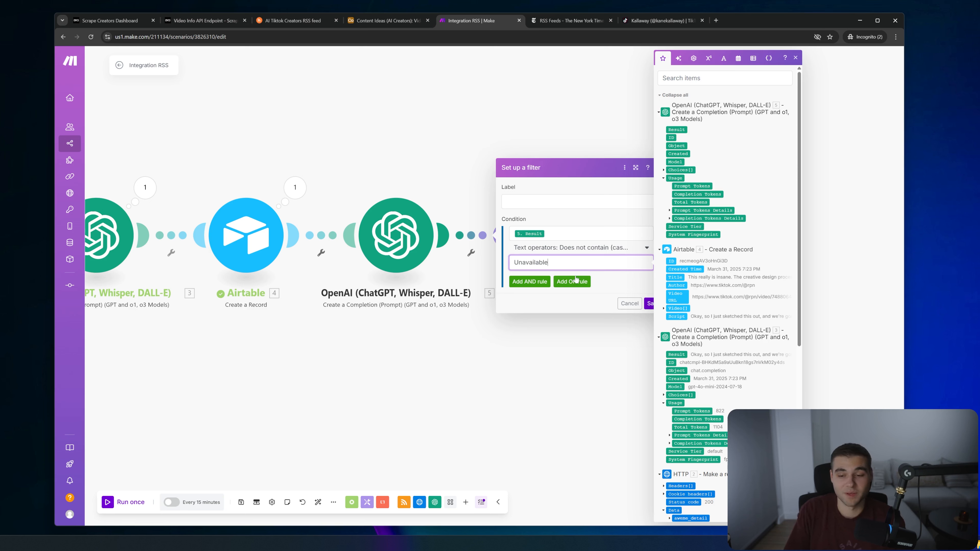
{"action": "left_click", "coordinate": [612, 287]}
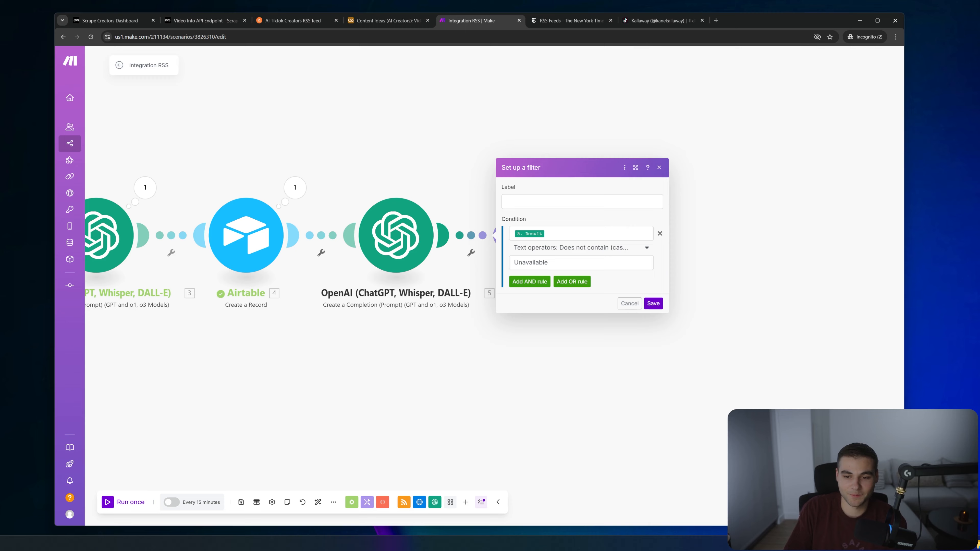
{"action": "left_click", "coordinate": [567, 202]}
{"action": "type", "text": "Ideas Found"}
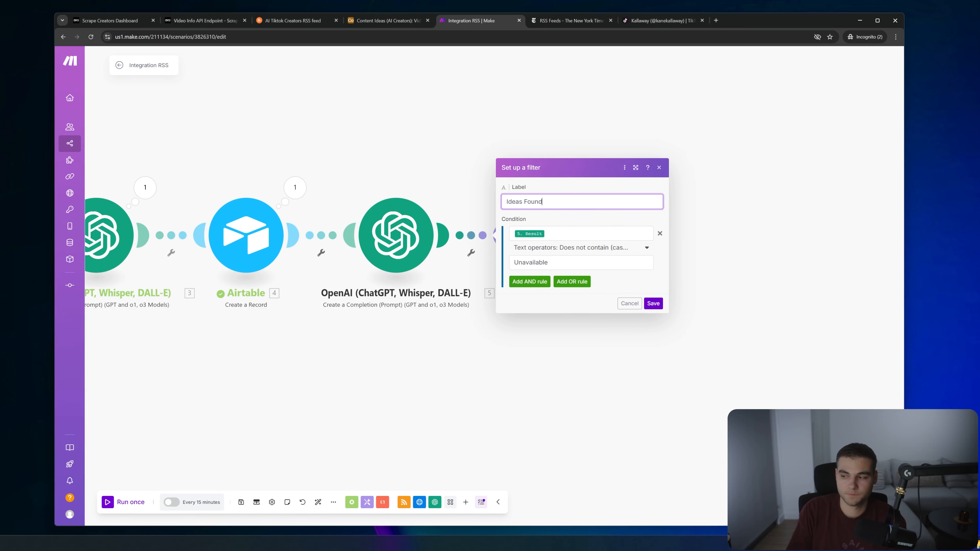
{"action": "left_click", "coordinate": [654, 304]}
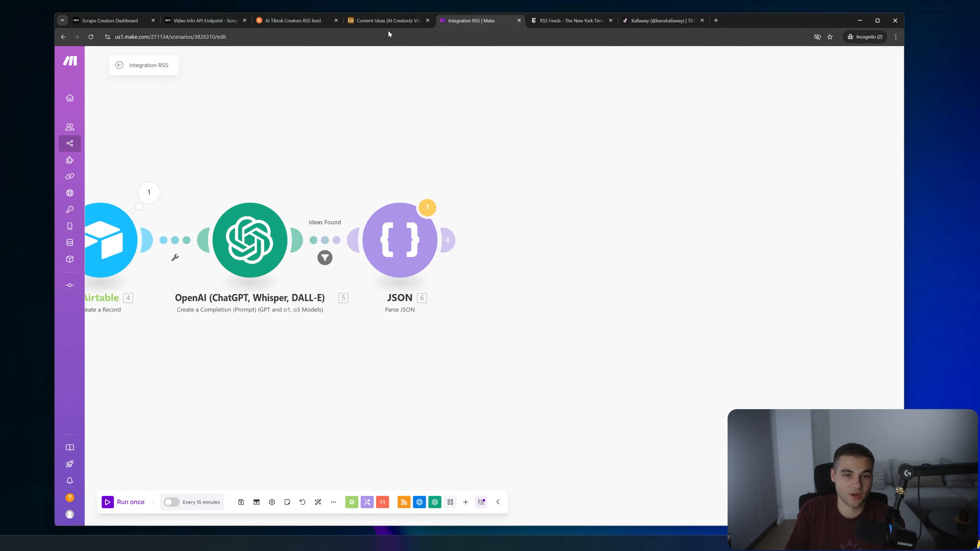
Switch to the Content Ideas (AI Creators) base in Airtable and rename the Ideas table's Name field to Idea.
{"action": "left_click", "coordinate": [388, 21]}
{"action": "left_click", "coordinate": [99, 76]}
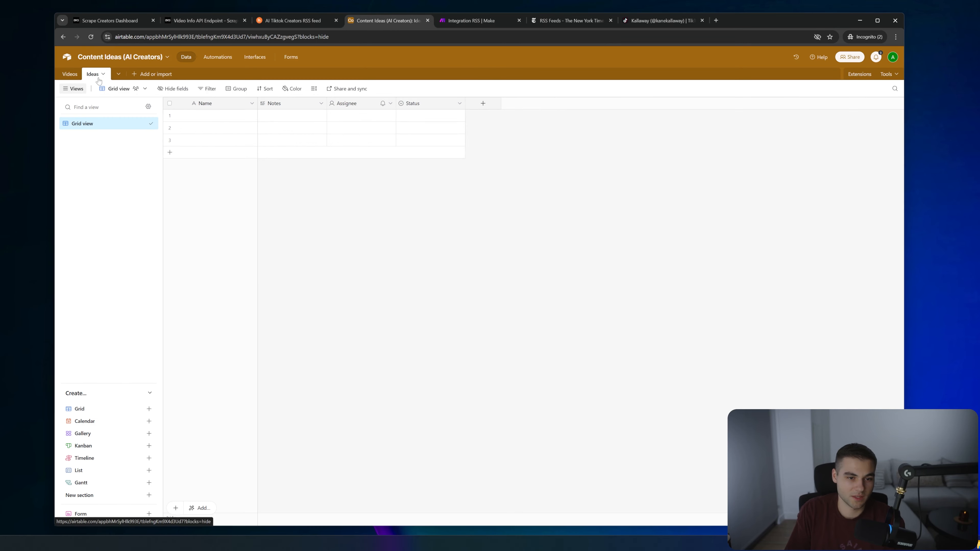
{"action": "right_click", "coordinate": [230, 105]}
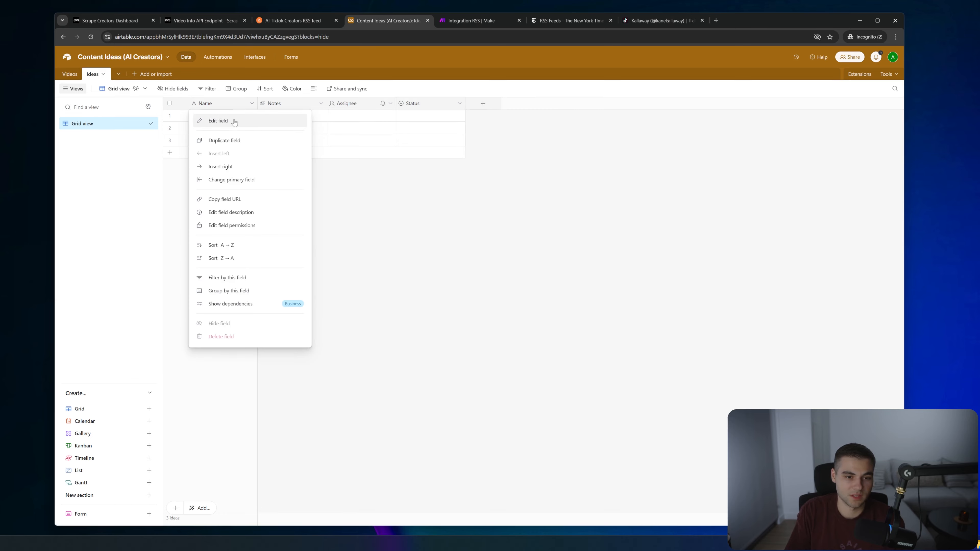
{"action": "left_click", "coordinate": [218, 121]}
{"action": "type", "text": "Idea"}
{"action": "key", "text": "Return"}
Rename the Ideas table's Notes field to Date and change it to the date field type.
{"action": "right_click", "coordinate": [281, 104]}
{"action": "left_click", "coordinate": [282, 120]}
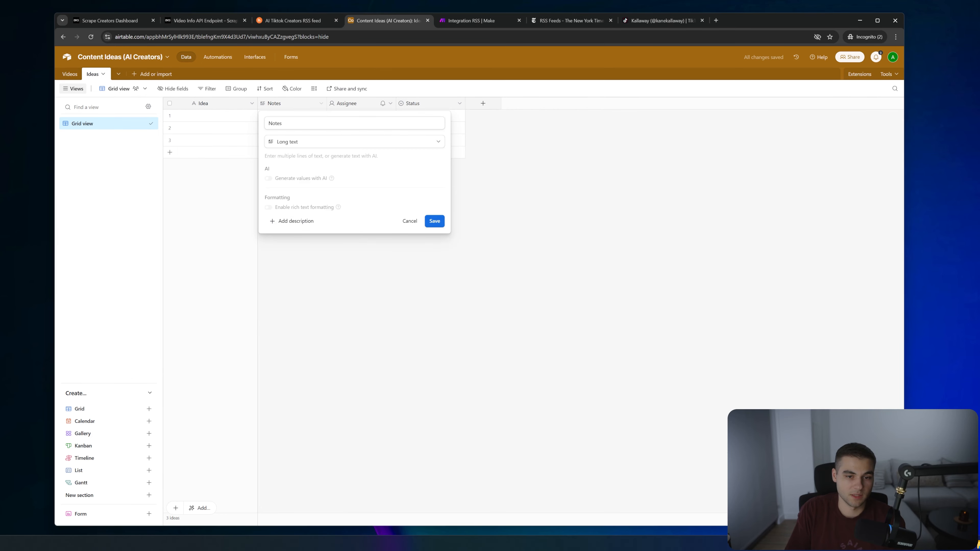
{"action": "type", "text": "Date"}
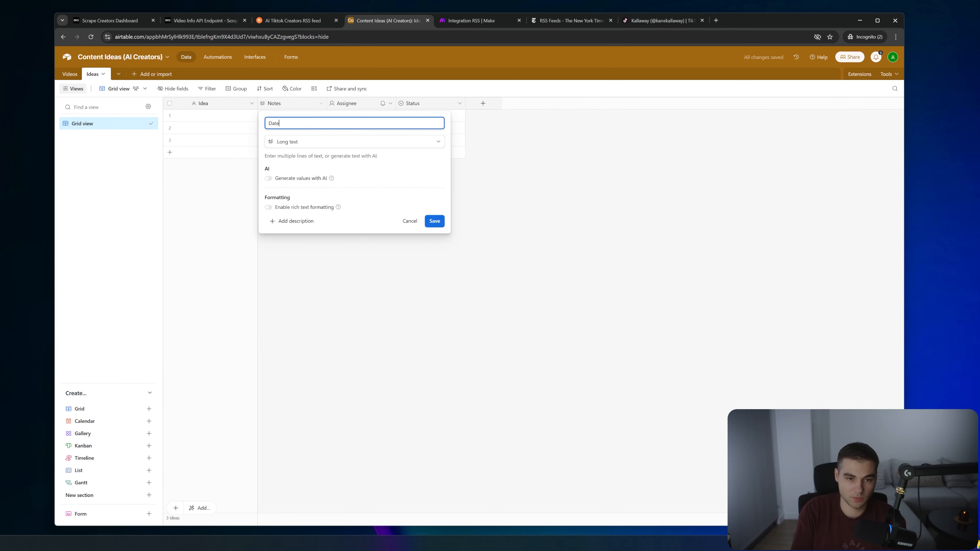
{"action": "left_click", "coordinate": [280, 146]}
Change the Assignee field to a link to the Videos table and rename it Video.
{"action": "right_click", "coordinate": [353, 105]}
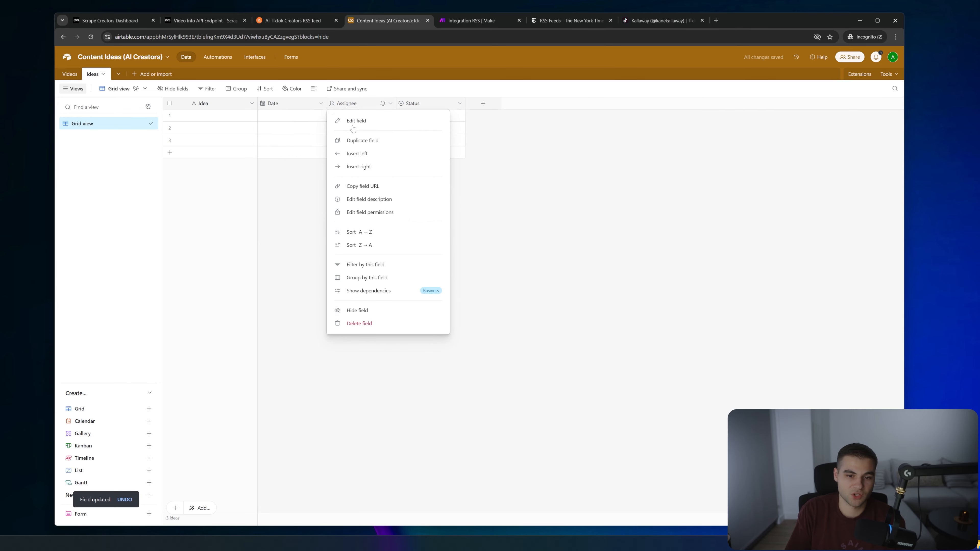
{"action": "left_click", "coordinate": [356, 120]}
{"action": "left_click", "coordinate": [374, 142]}
{"action": "left_click", "coordinate": [373, 164]}
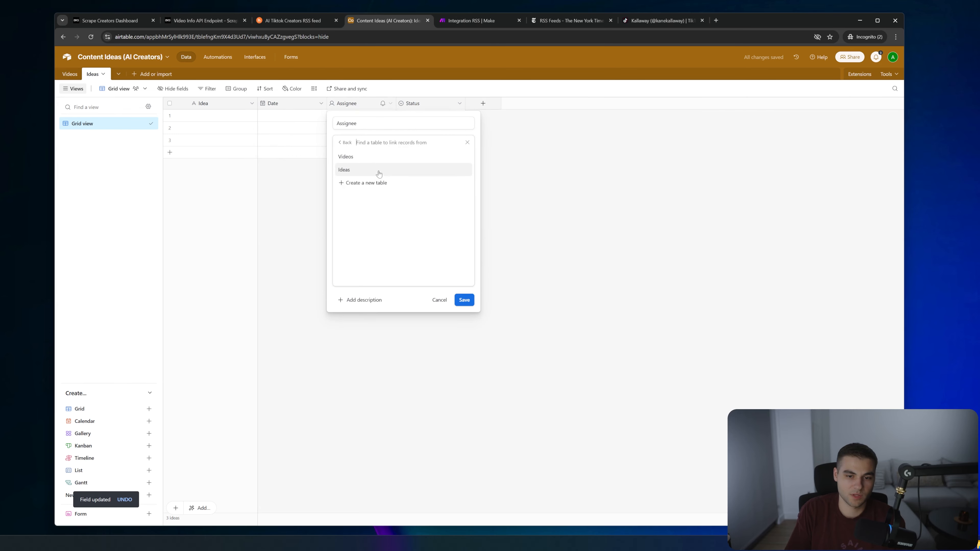
{"action": "left_click", "coordinate": [377, 170]}
{"action": "double_click", "coordinate": [346, 124]}
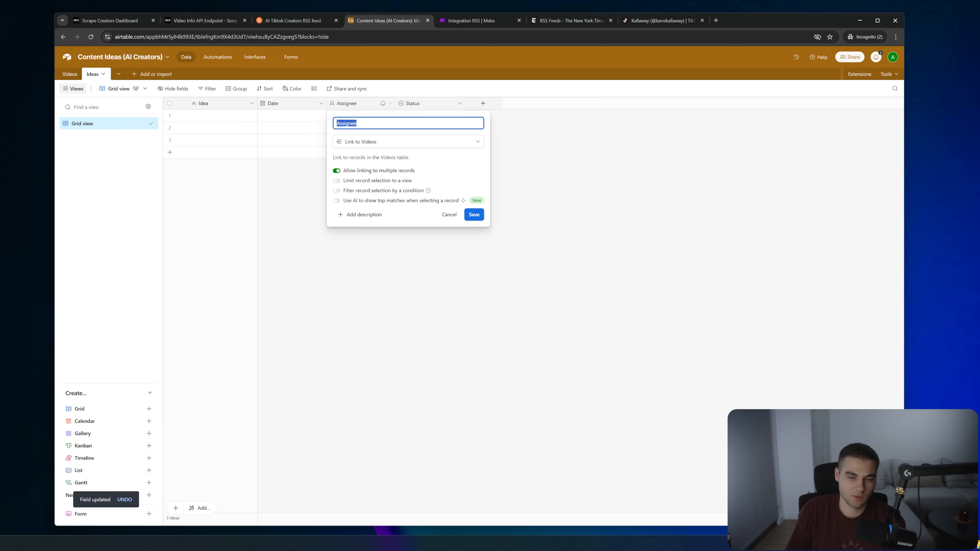
{"action": "type", "text": "Video"}
{"action": "key", "text": "Return"}
Edit the Status field's options by renaming Todo to Denied and Done to Approved and removing In progress.
{"action": "left_click", "coordinate": [459, 103]}
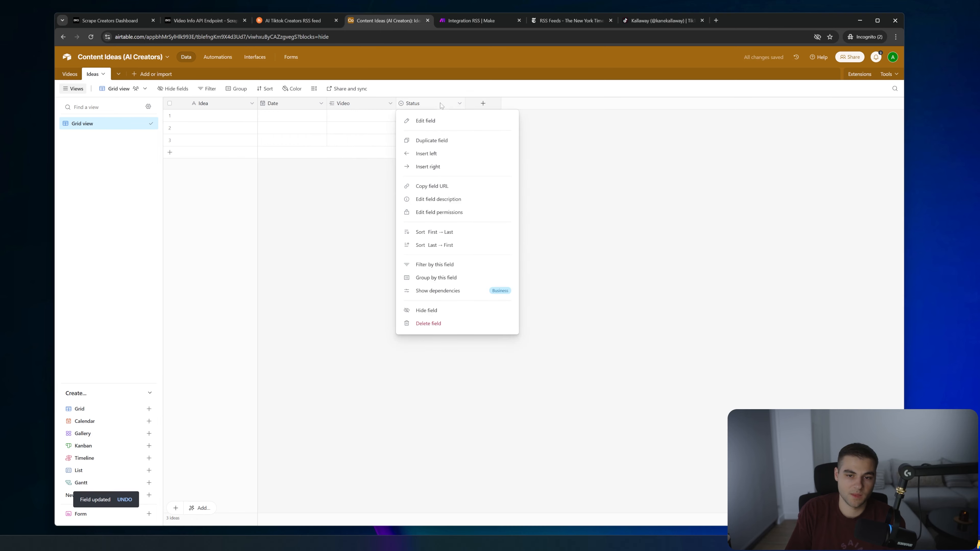
{"action": "left_click", "coordinate": [435, 123]}
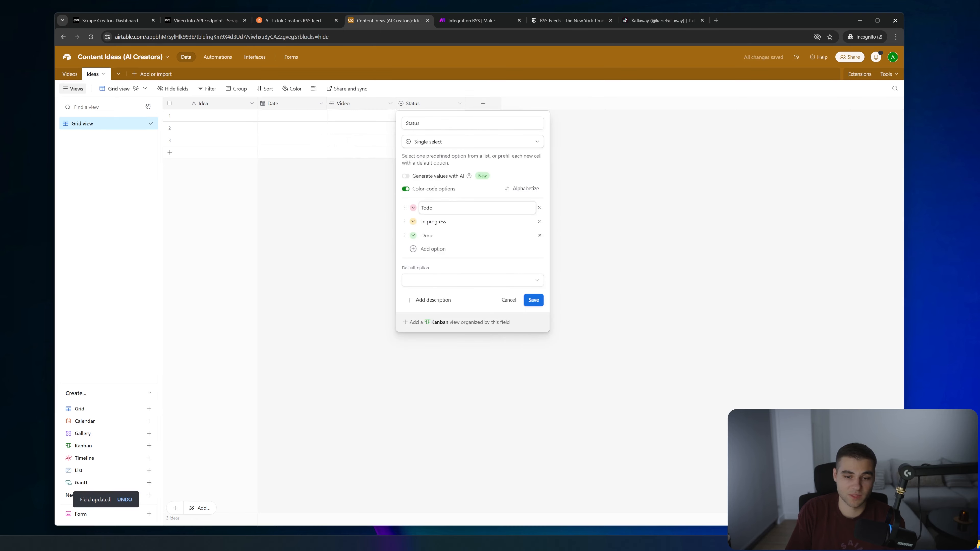
{"action": "left_click", "coordinate": [445, 208]}
{"action": "key", "text": "ctrl+a"}
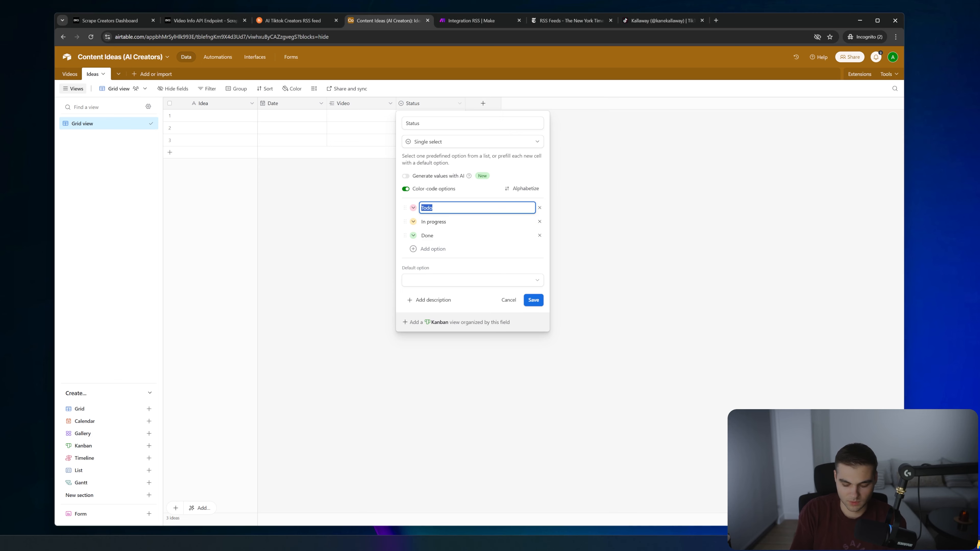
{"action": "type", "text": "Denied"}
{"action": "key", "text": "Tab"}
{"action": "key", "text": "Tab"}
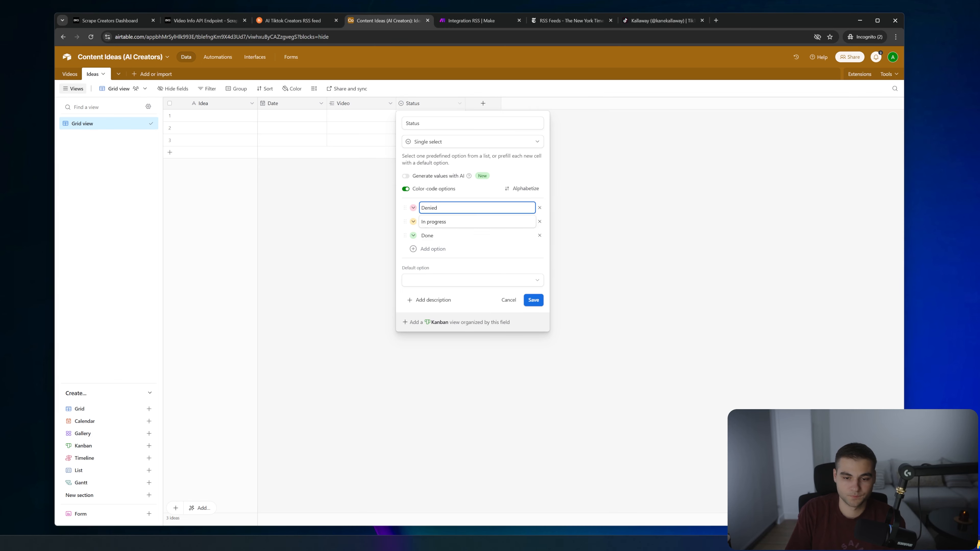
{"action": "type", "text": "Approved"}
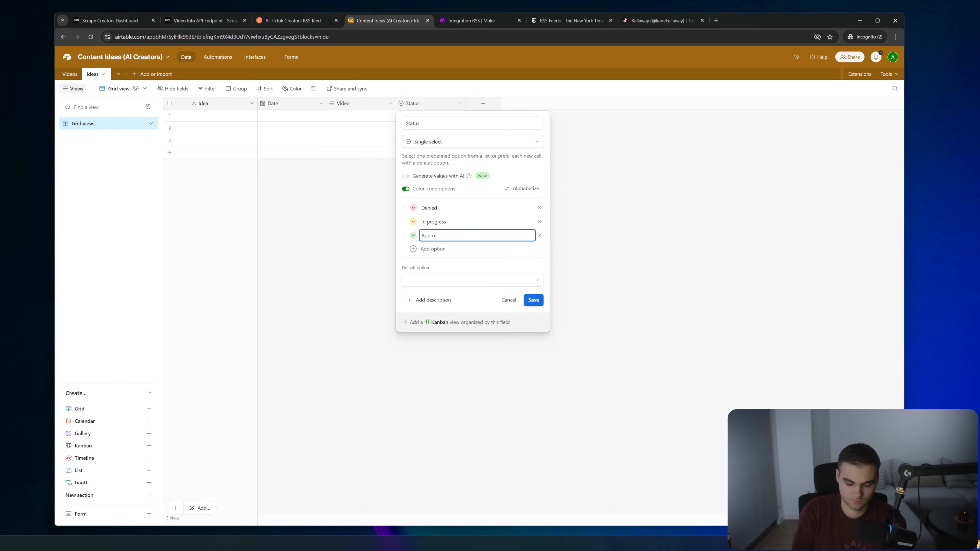
{"action": "left_click", "coordinate": [539, 221]}
{"action": "left_click", "coordinate": [533, 286]}
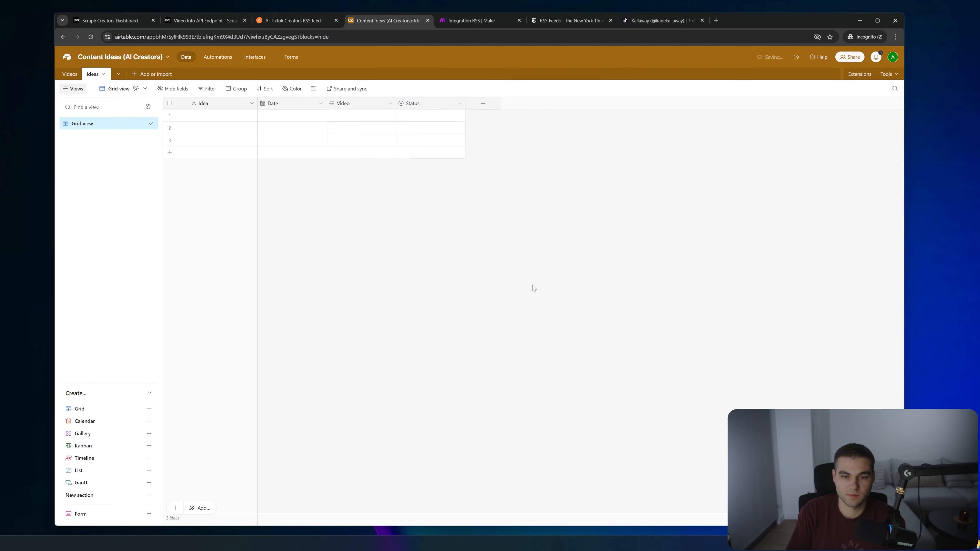
Switch to Make and add an Airtable Create a Record module after Parse JSON, using base Content Ideas (AI Creators) and table Ideas.
{"action": "left_click", "coordinate": [472, 22]}
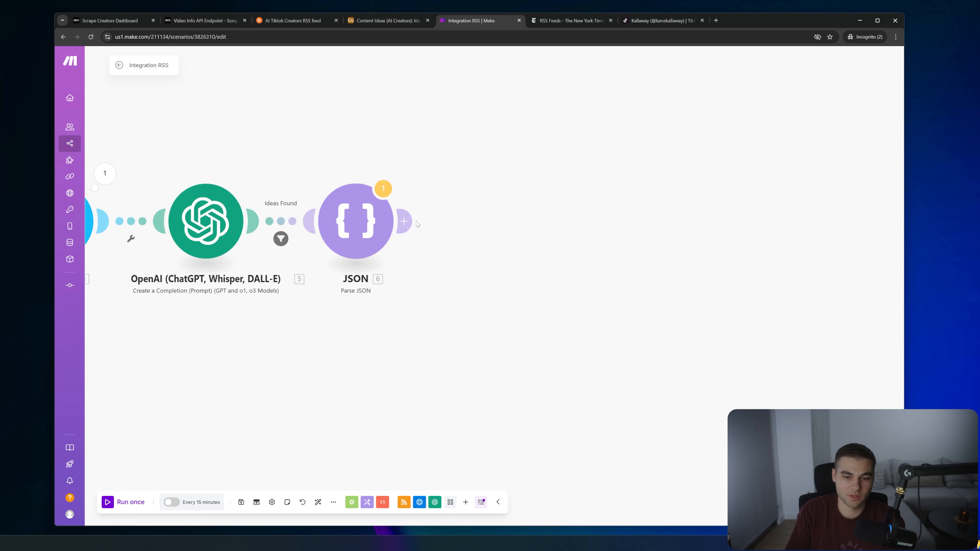
{"action": "left_click", "coordinate": [404, 222]}
{"action": "left_click", "coordinate": [602, 219]}
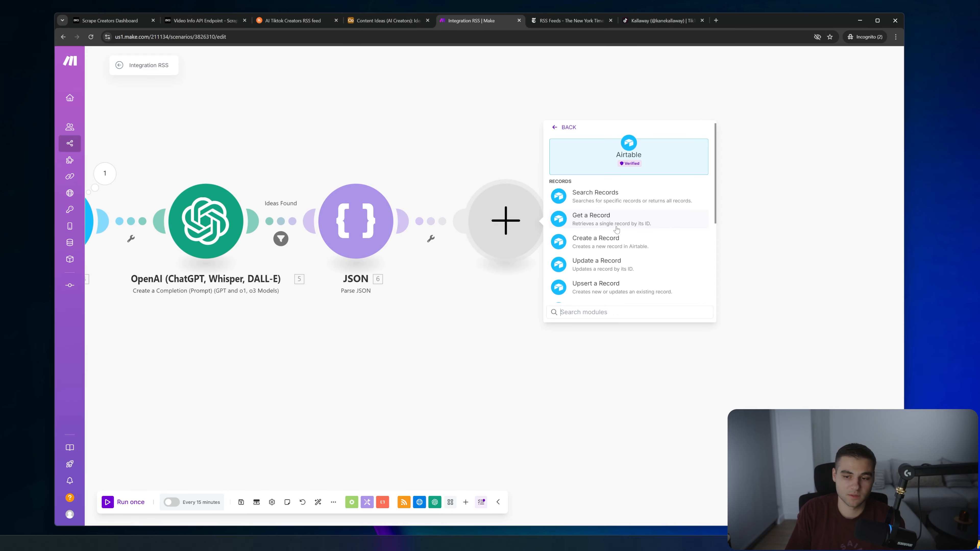
{"action": "left_click", "coordinate": [611, 246]}
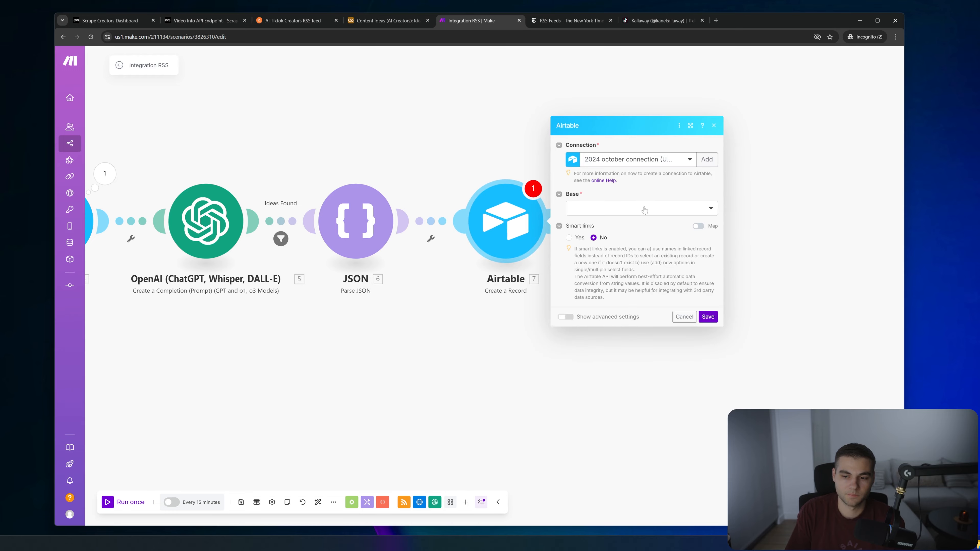
{"action": "left_click", "coordinate": [628, 233]}
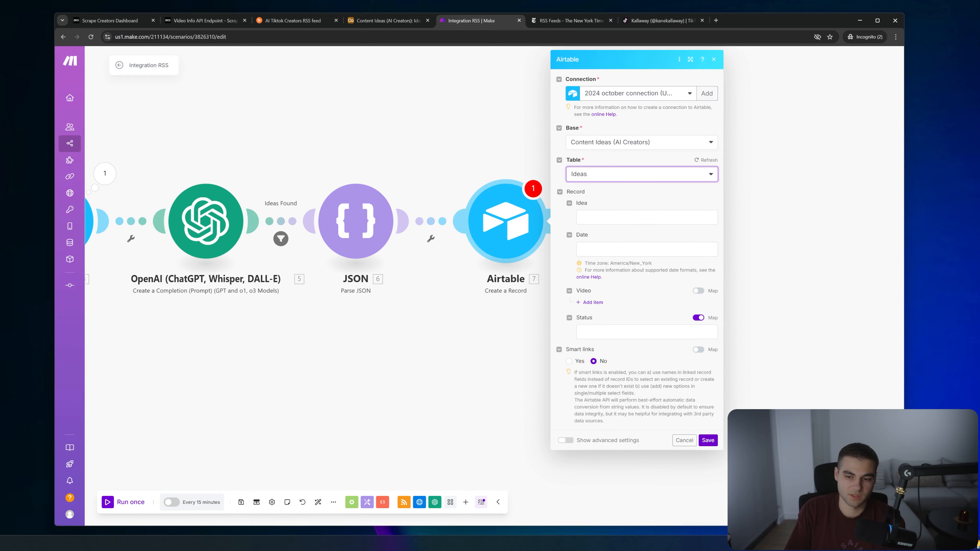
{"action": "left_click", "coordinate": [629, 218]}
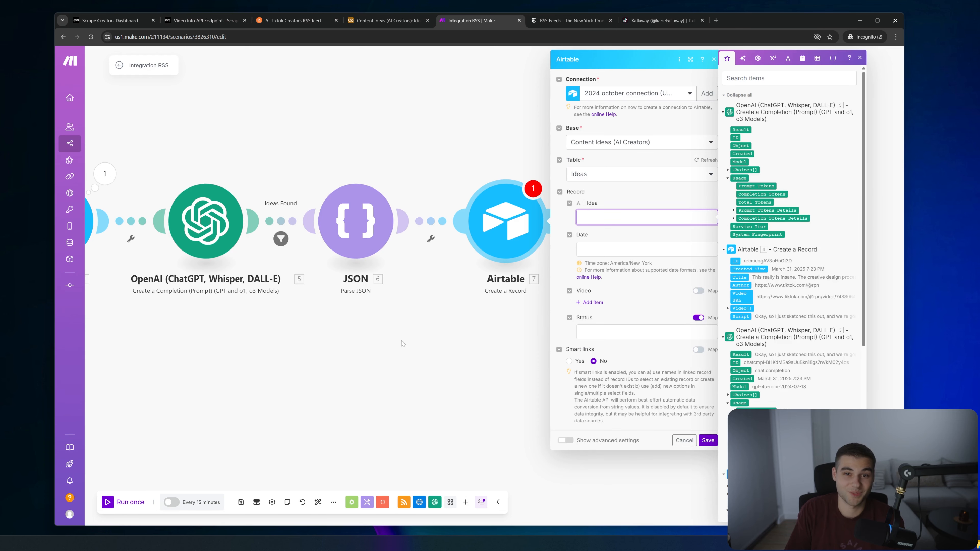
{"action": "left_click", "coordinate": [439, 306]}
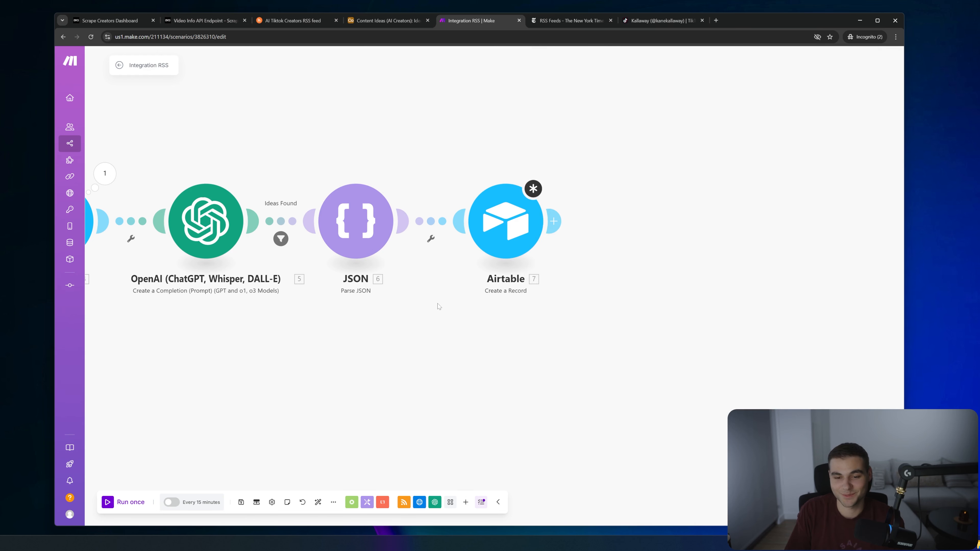
Unlink the Airtable Create a Record module from Parse JSON and save the scenario despite the transformer warning.
{"action": "left_click", "coordinate": [431, 236]}
{"action": "left_click", "coordinate": [446, 245]}
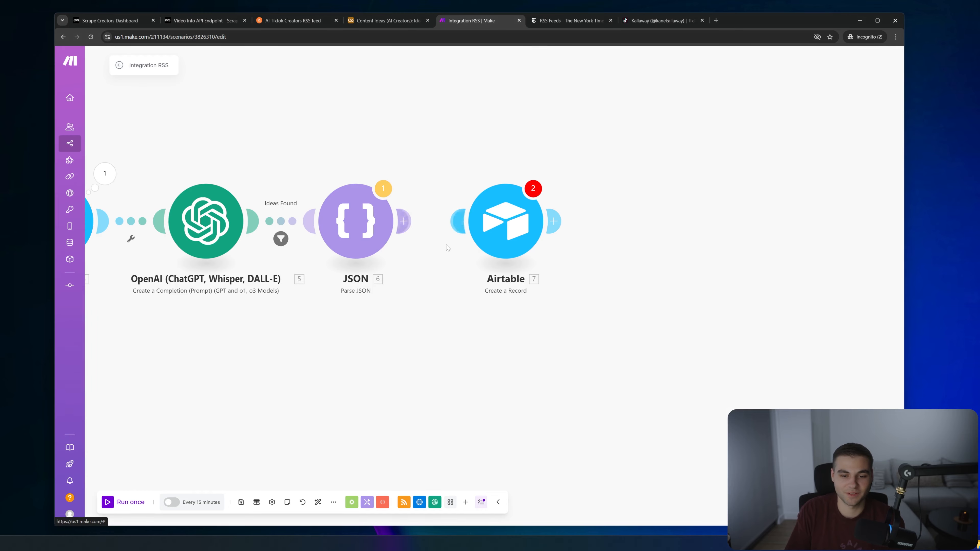
{"action": "left_click_drag", "start_coordinate": [334, 399], "coordinate": [526, 313]}
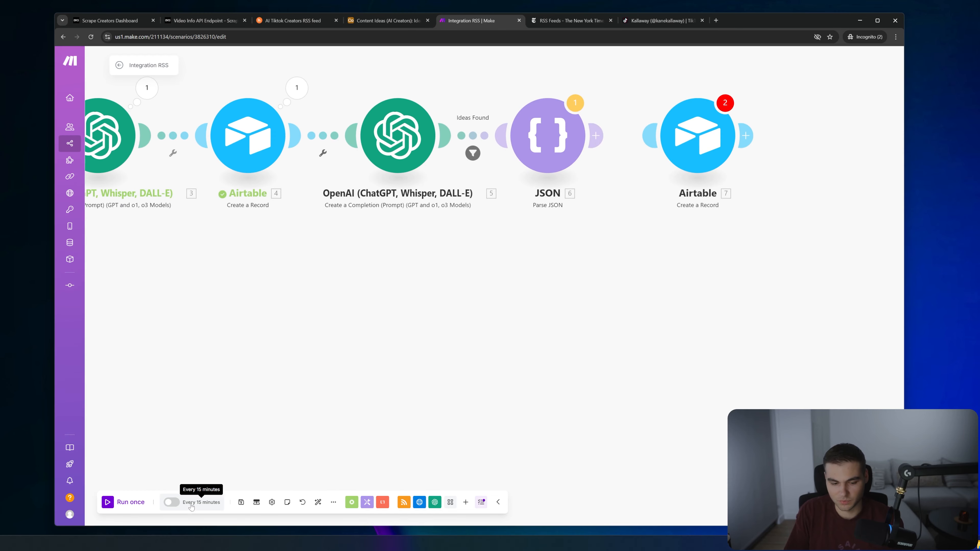
{"action": "left_click", "coordinate": [241, 503]}
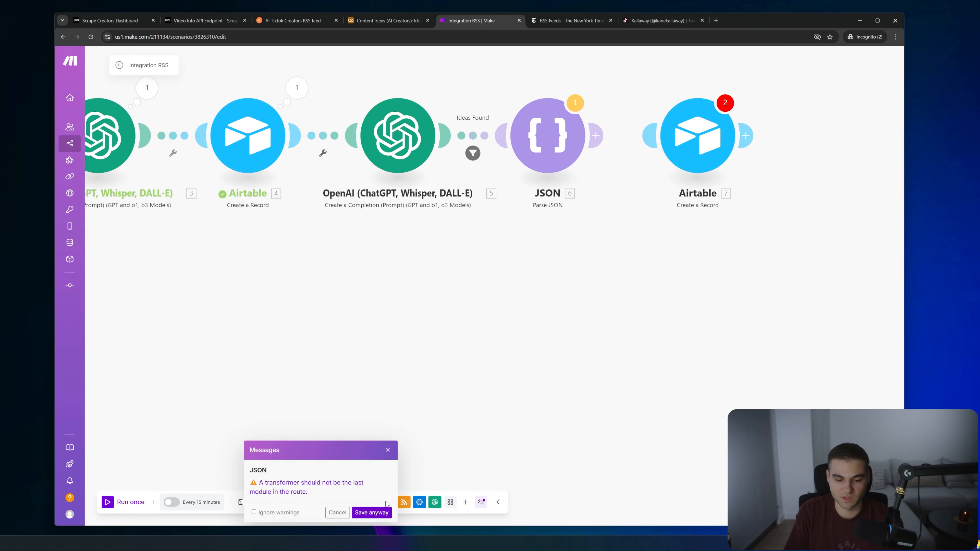
{"action": "left_click", "coordinate": [385, 512]}
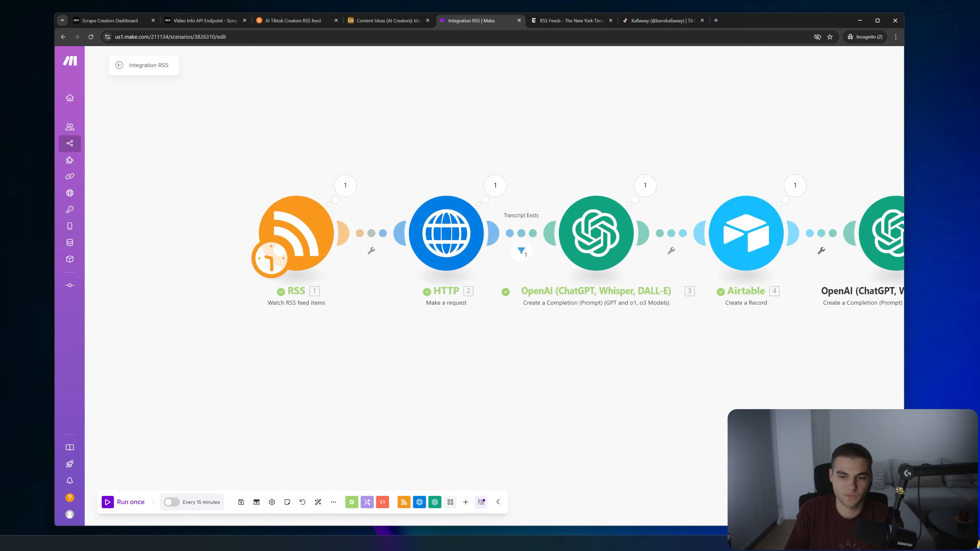
Set the RSS module to start from the 03/31/2025 "This really is insane" feed item and run the scenario once despite the warning.
{"action": "right_click", "coordinate": [187, 204]}
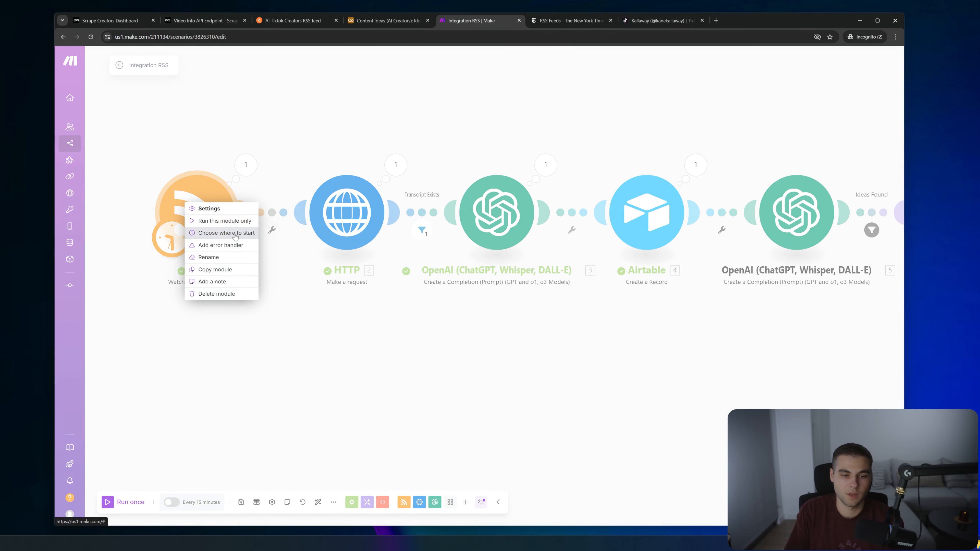
{"action": "left_click", "coordinate": [235, 233]}
{"action": "left_click", "coordinate": [314, 244]}
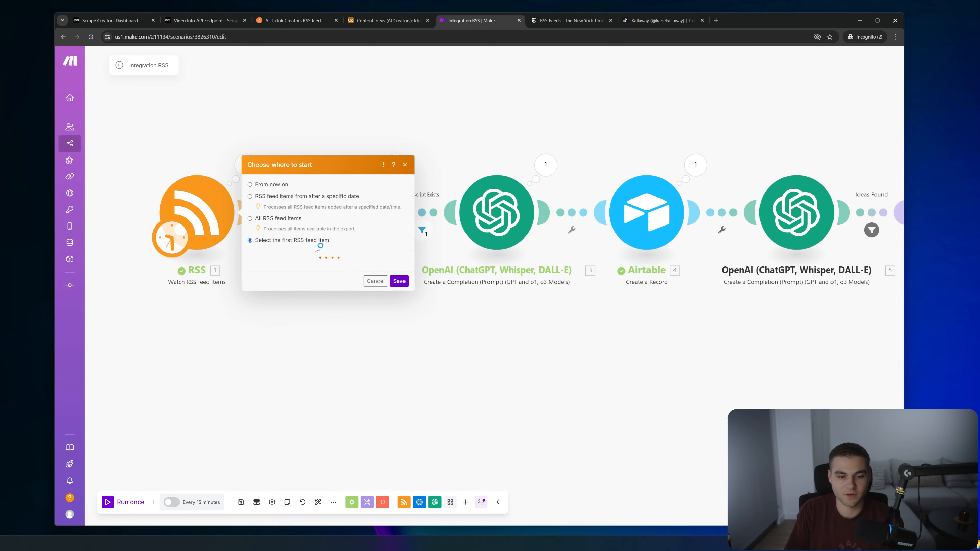
{"action": "left_click", "coordinate": [325, 223]}
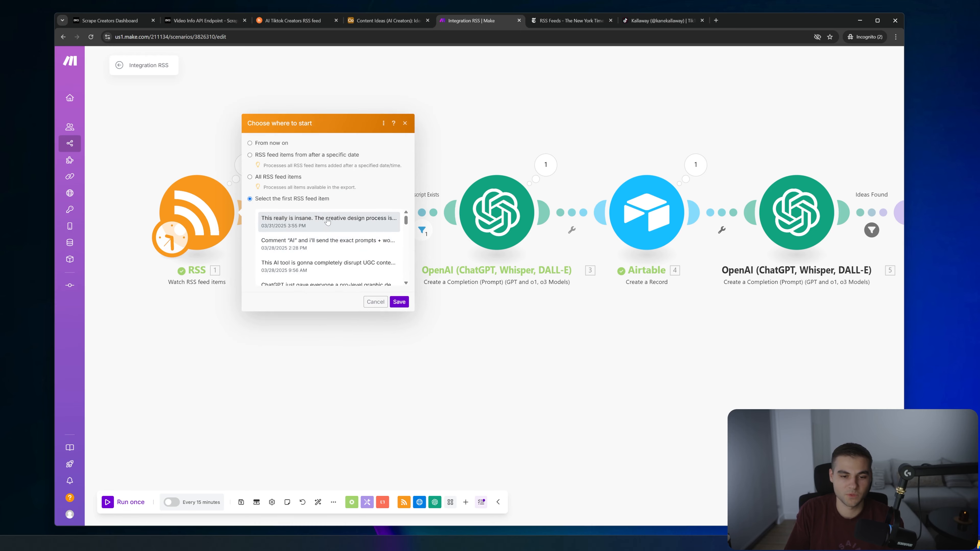
{"action": "left_click", "coordinate": [404, 302]}
{"action": "left_click", "coordinate": [109, 501]}
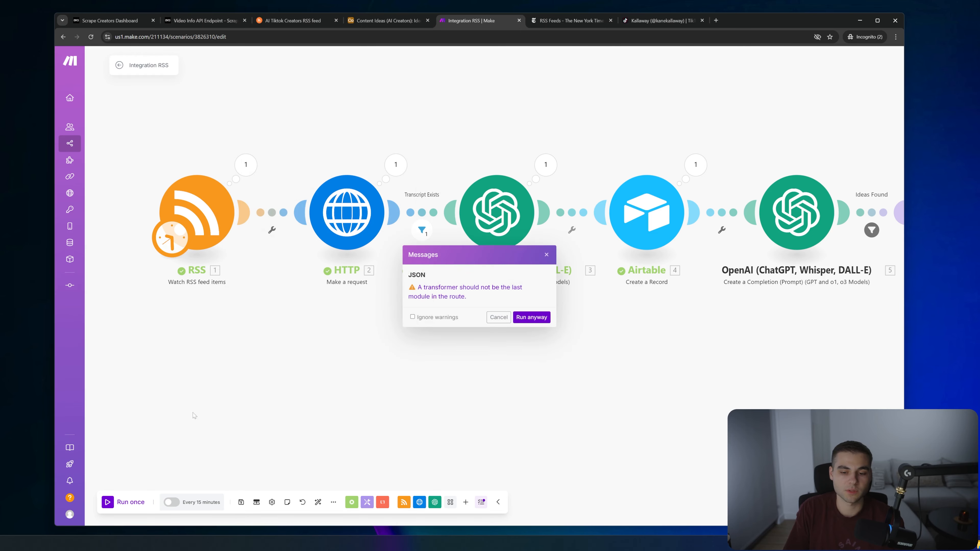
{"action": "left_click", "coordinate": [540, 319]}
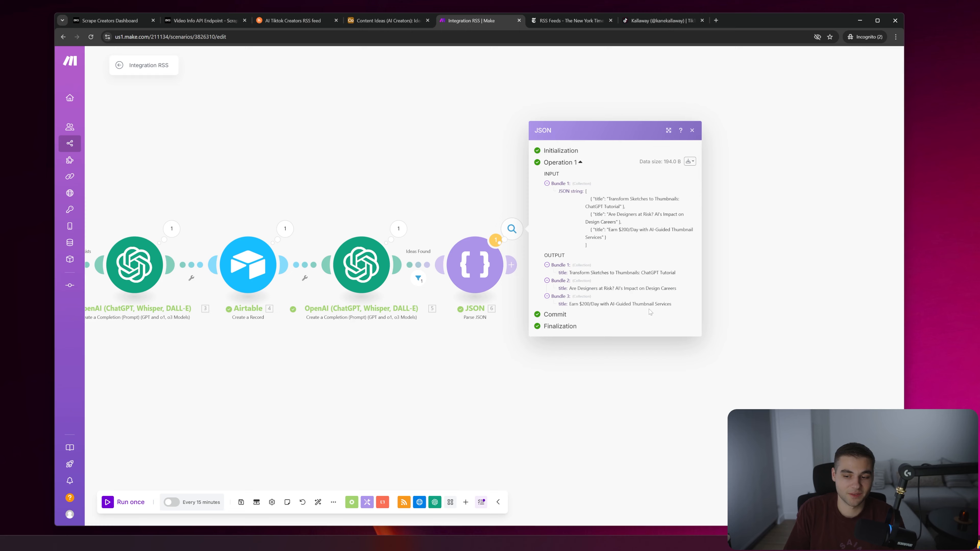
Reconnect the Airtable Create a Record module to Parse JSON and check which items can be mapped to its Idea field.
{"action": "left_click", "coordinate": [659, 388]}
{"action": "left_click_drag", "start_coordinate": [550, 265], "coordinate": [512, 264]}
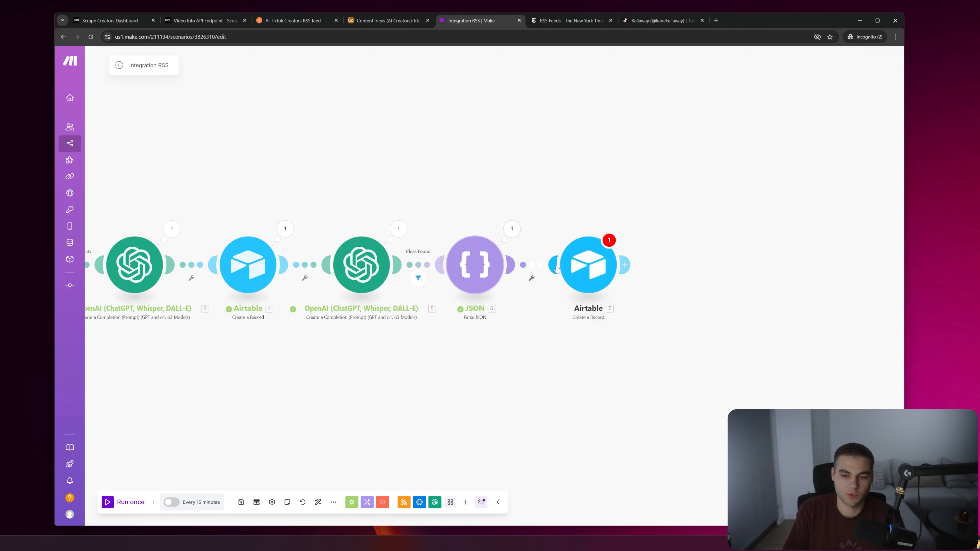
{"action": "left_click", "coordinate": [577, 268]}
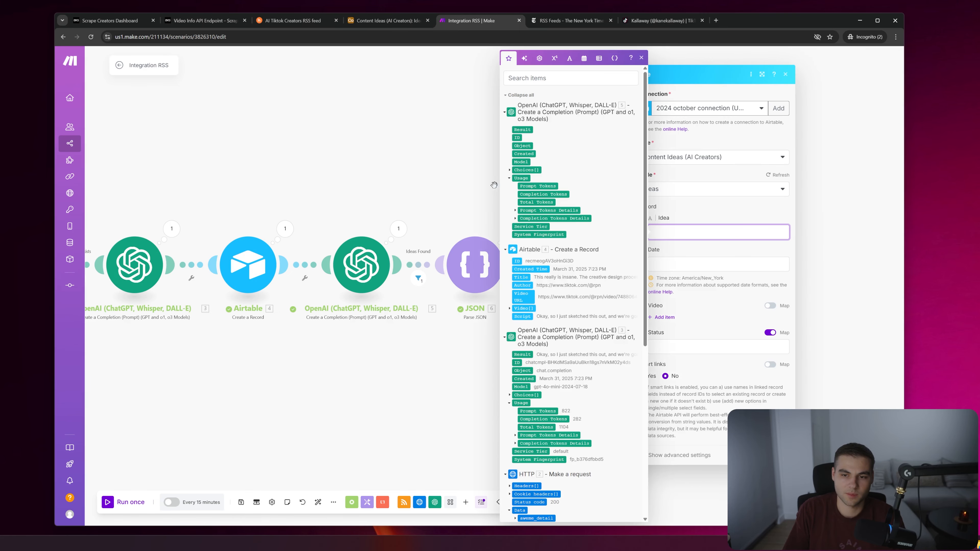
{"action": "left_click", "coordinate": [494, 185]}
Replace the final Airtable module with a new Create a Record module for base Content Ideas (AI Creators), table Ideas, placed beside Parse JSON.
{"action": "left_click", "coordinate": [623, 265]}
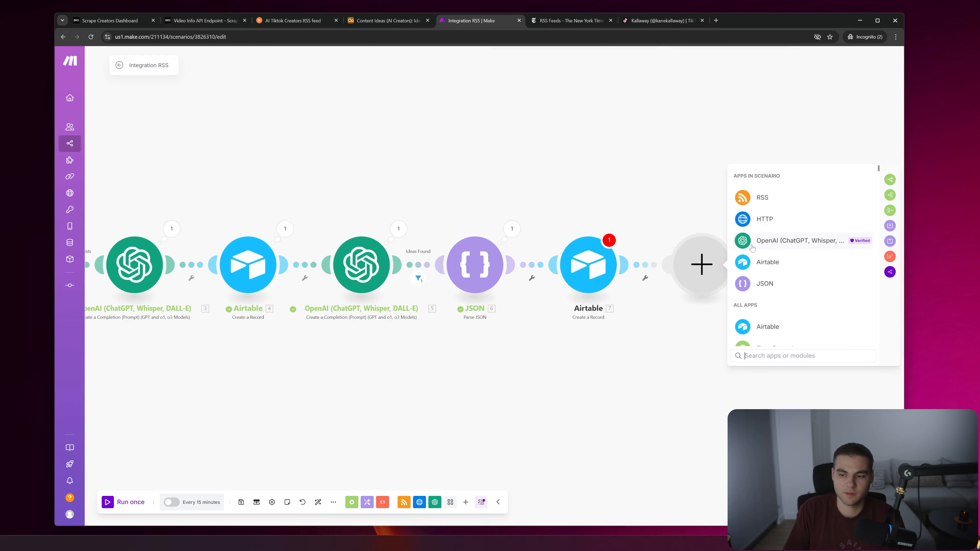
{"action": "left_click", "coordinate": [768, 327]}
{"action": "left_click", "coordinate": [773, 288]}
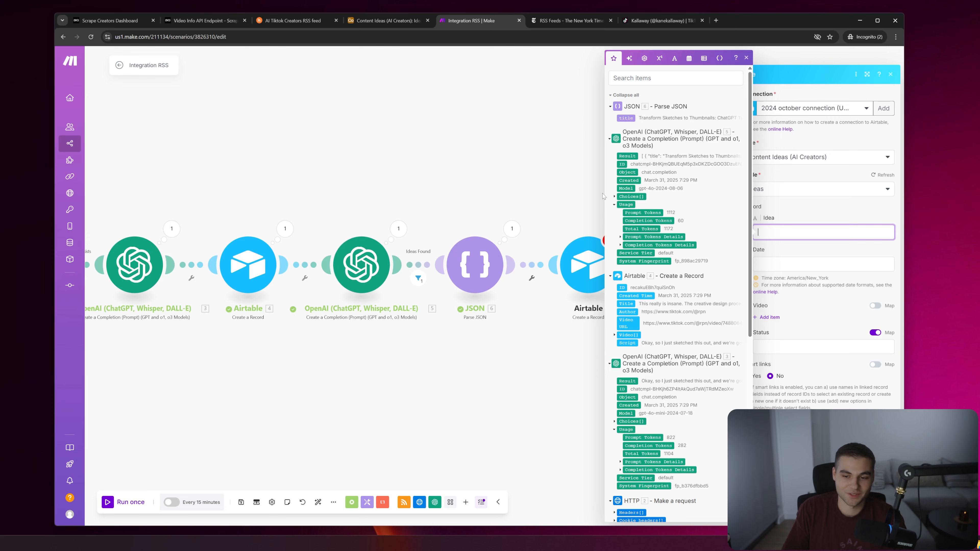
{"action": "left_click", "coordinate": [602, 196]}
{"action": "right_click", "coordinate": [595, 272]}
{"action": "left_click", "coordinate": [621, 363]}
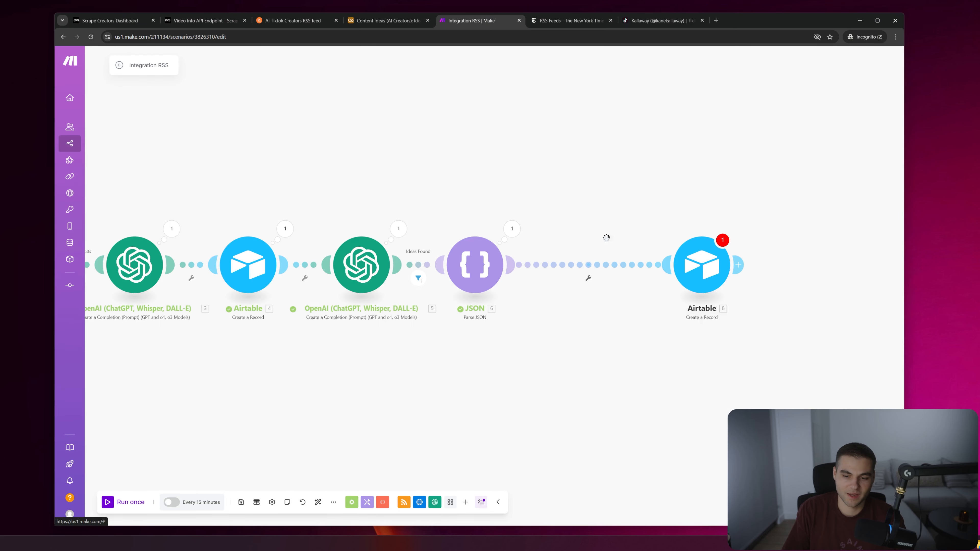
{"action": "left_click_drag", "start_coordinate": [693, 266], "coordinate": [601, 272]}
In the new Airtable module, map Idea to the Parse JSON title and set Date to the now variable.
{"action": "left_click", "coordinate": [601, 272]}
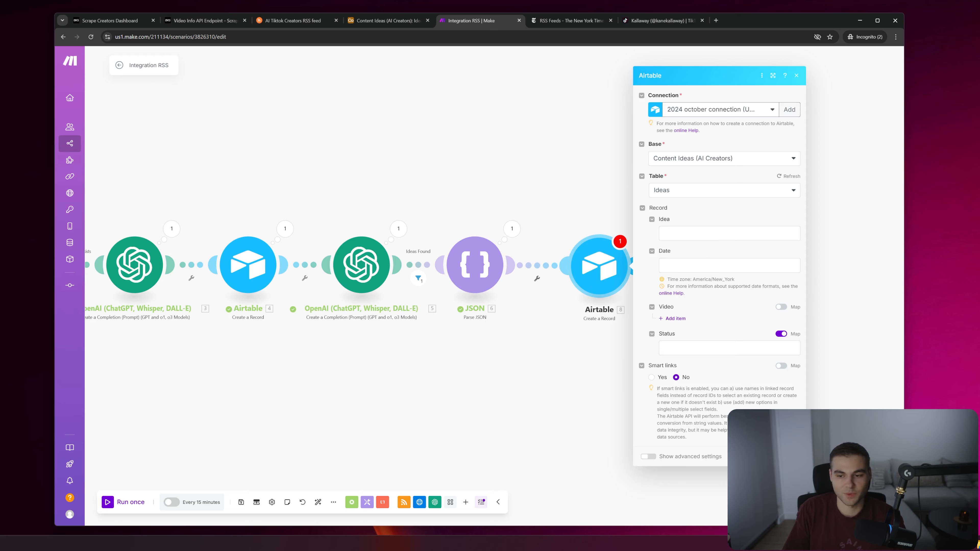
{"action": "left_click", "coordinate": [729, 233]}
{"action": "left_click", "coordinate": [533, 118]}
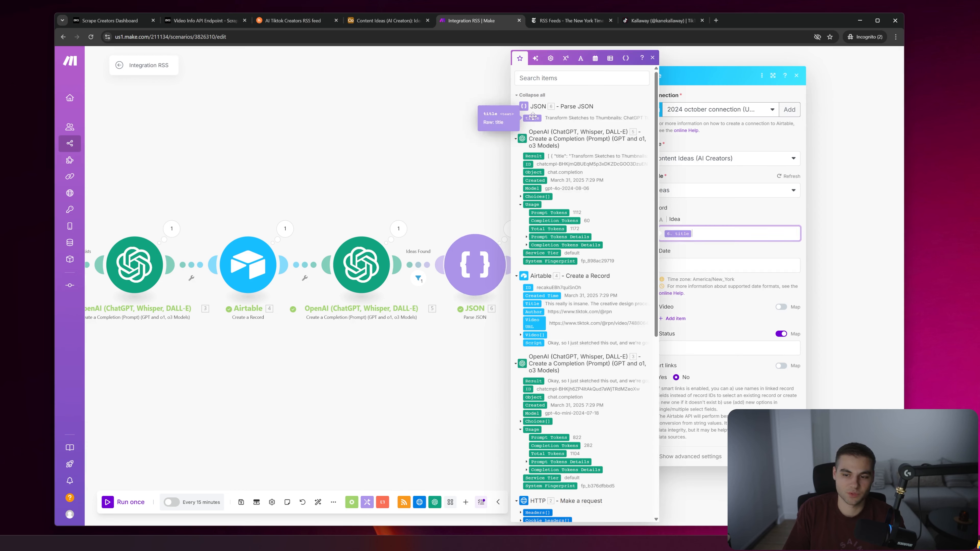
{"action": "key", "text": "Tab"}
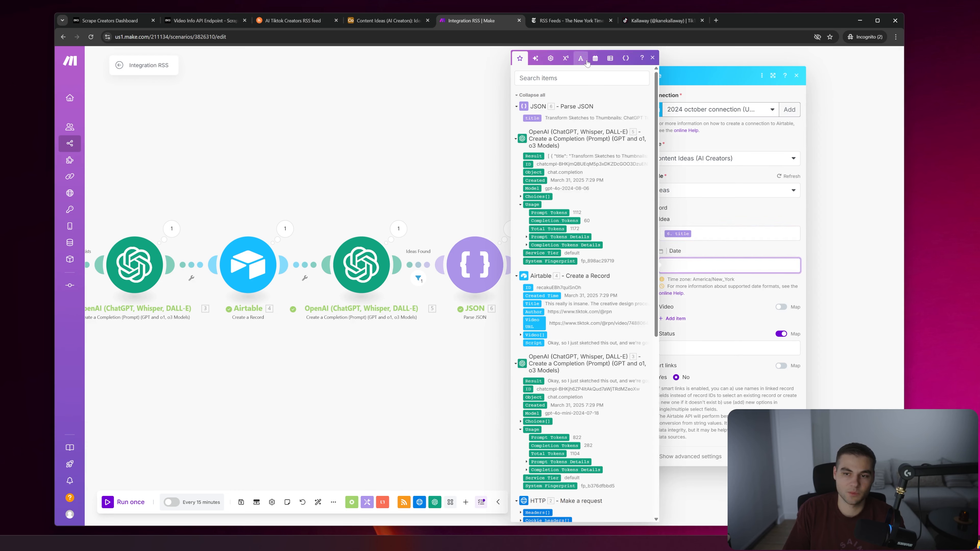
{"action": "left_click", "coordinate": [596, 58]}
{"action": "left_click", "coordinate": [526, 323]}
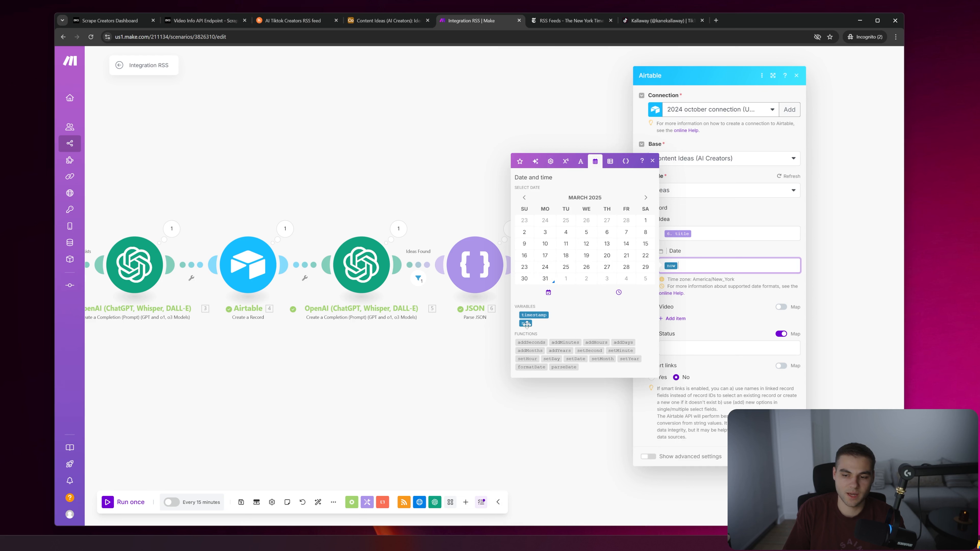
Add a Video record ID mapped to the ID from the earlier Airtable Create a Record module and close the module settings.
{"action": "left_click", "coordinate": [666, 326]}
{"action": "left_click", "coordinate": [674, 319]}
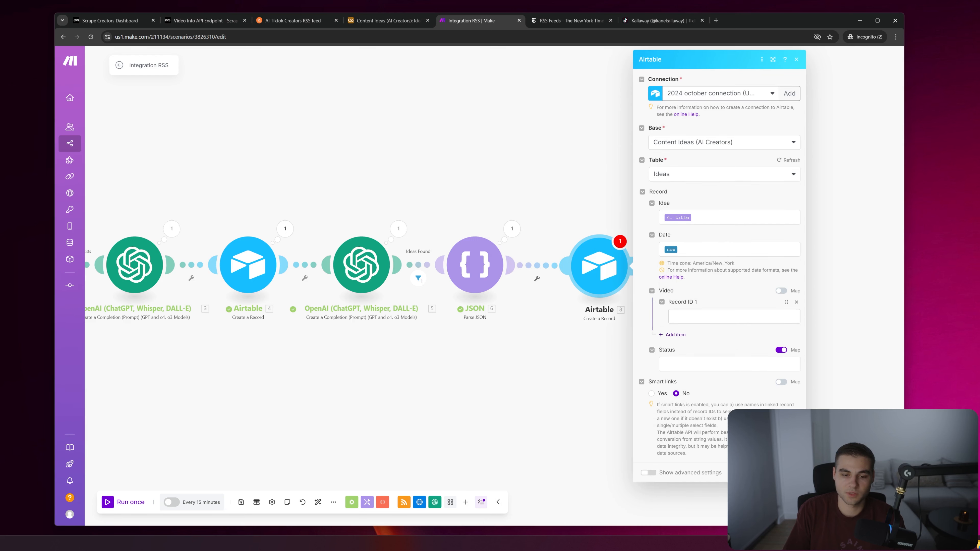
{"action": "left_click", "coordinate": [696, 317]}
{"action": "left_click", "coordinate": [529, 212]}
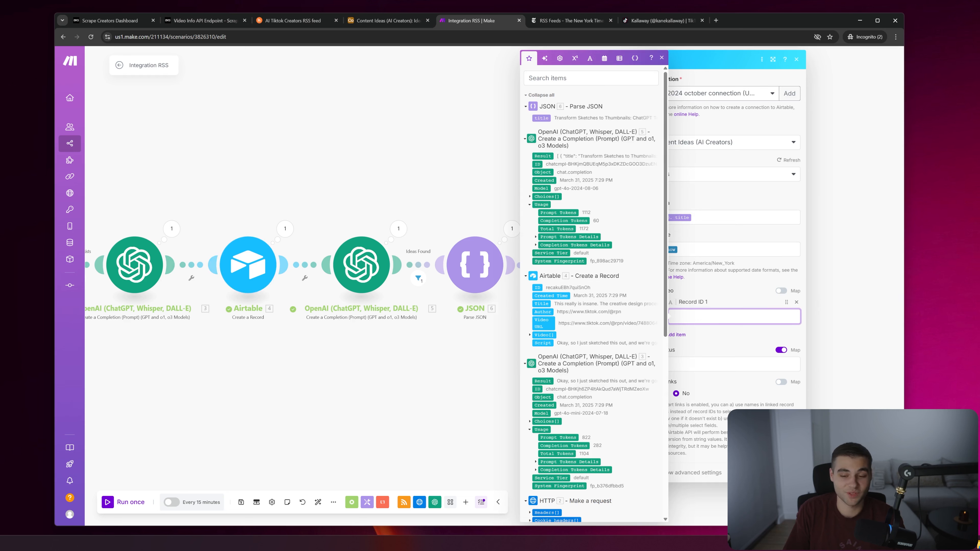
{"action": "left_click", "coordinate": [542, 288]}
{"action": "left_click", "coordinate": [745, 357]}
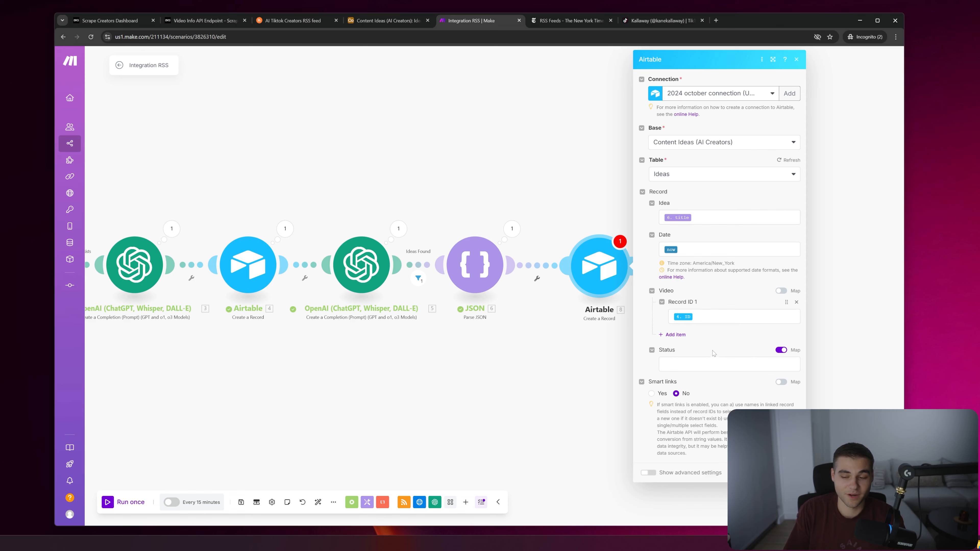
{"action": "key", "text": "Escape"}
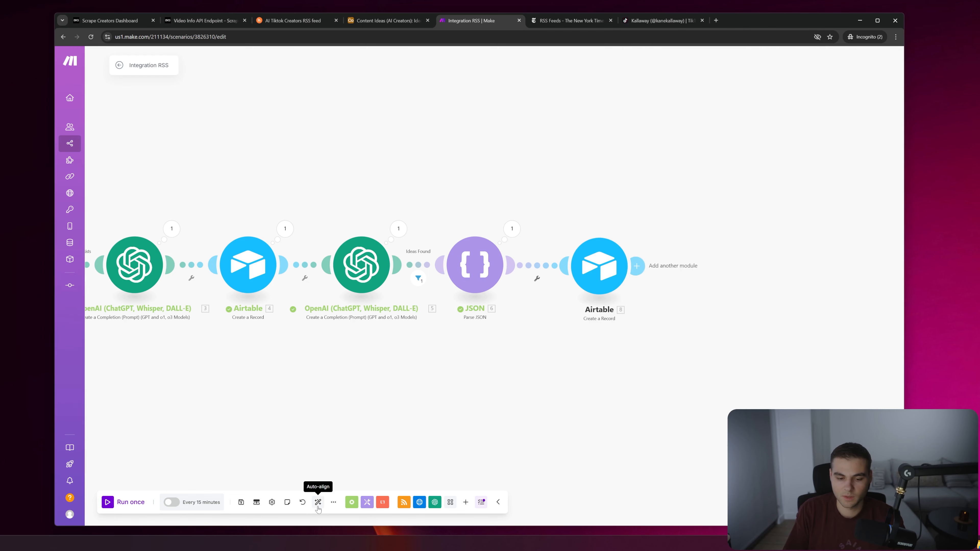
Auto-align the scenario's modules and review the Parse JSON output bundles from the last run.
{"action": "left_click", "coordinate": [318, 502]}
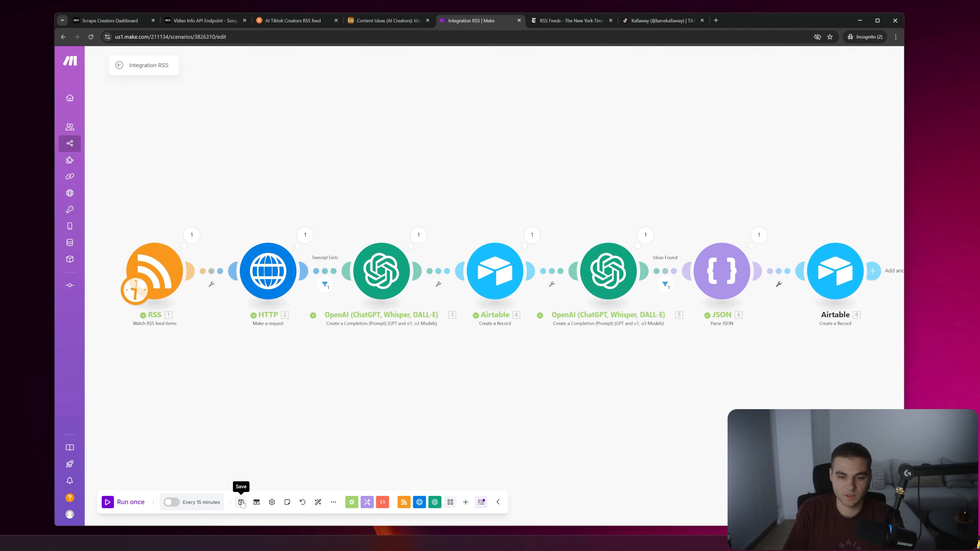
{"action": "right_click", "coordinate": [171, 273]}
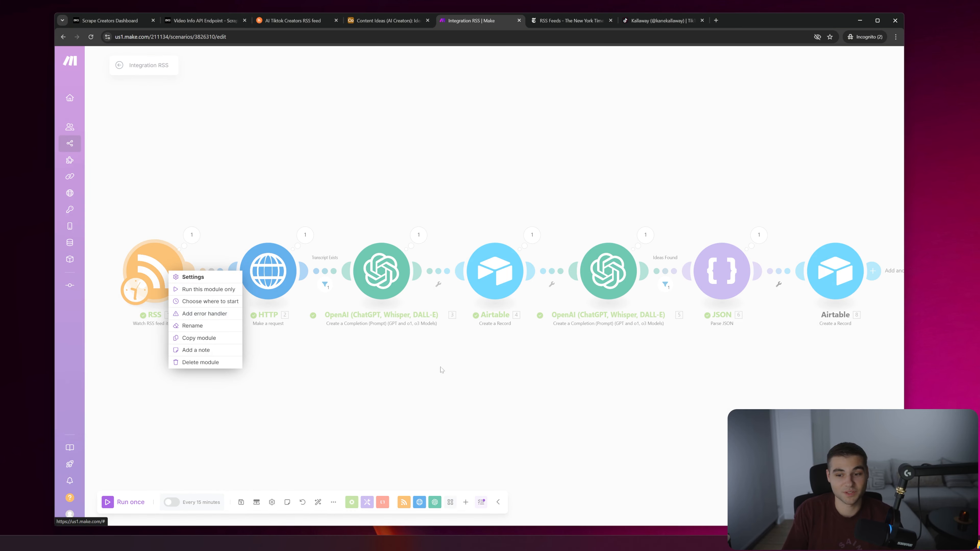
{"action": "key", "text": "Escape"}
{"action": "left_click", "coordinate": [758, 235]}
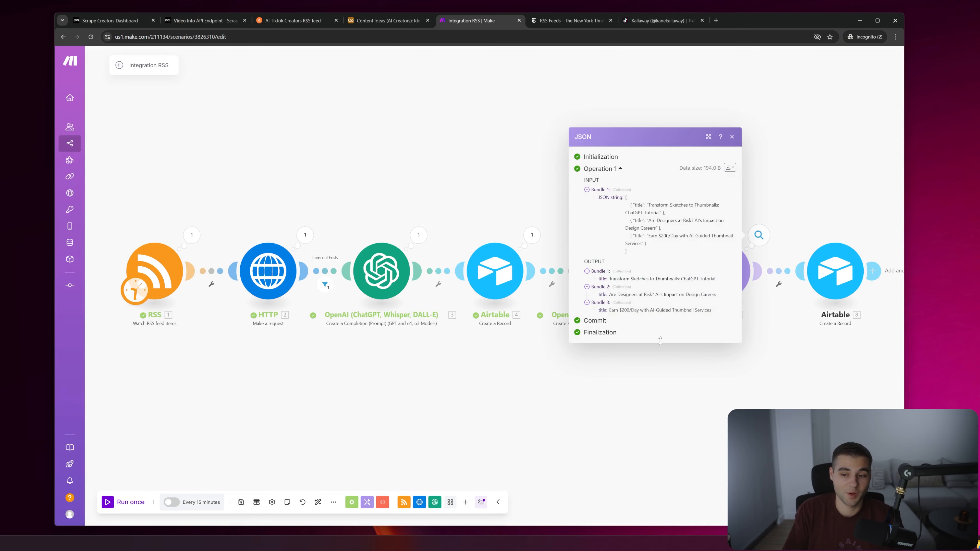
{"action": "left_click", "coordinate": [301, 350]}
Set the RSS module to start from the 03/28/2025 "Comment "AI" and i'll send the exact prompts" item and run the scenario once.
{"action": "right_click", "coordinate": [153, 266]}
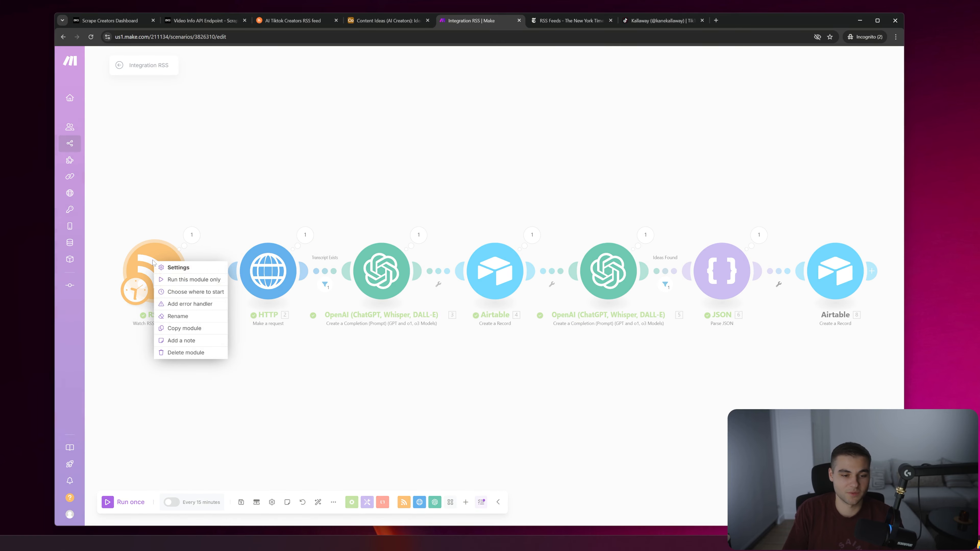
{"action": "left_click", "coordinate": [181, 295]}
{"action": "left_click", "coordinate": [197, 299]}
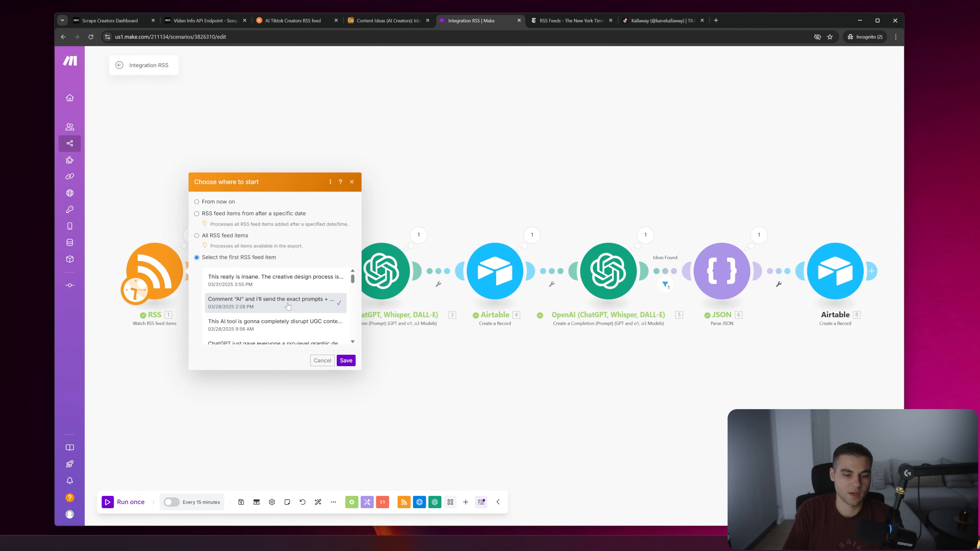
{"action": "left_click", "coordinate": [344, 360]}
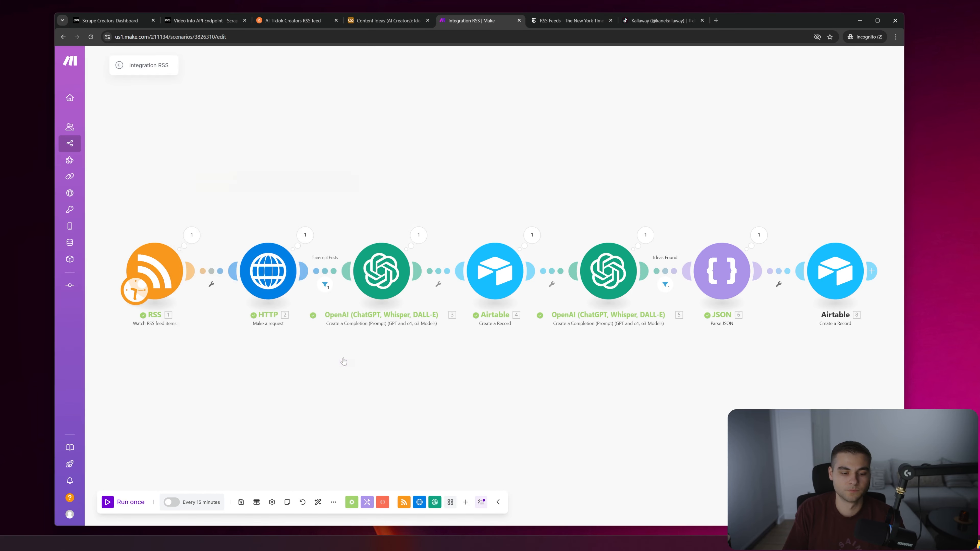
{"action": "left_click", "coordinate": [108, 503]}
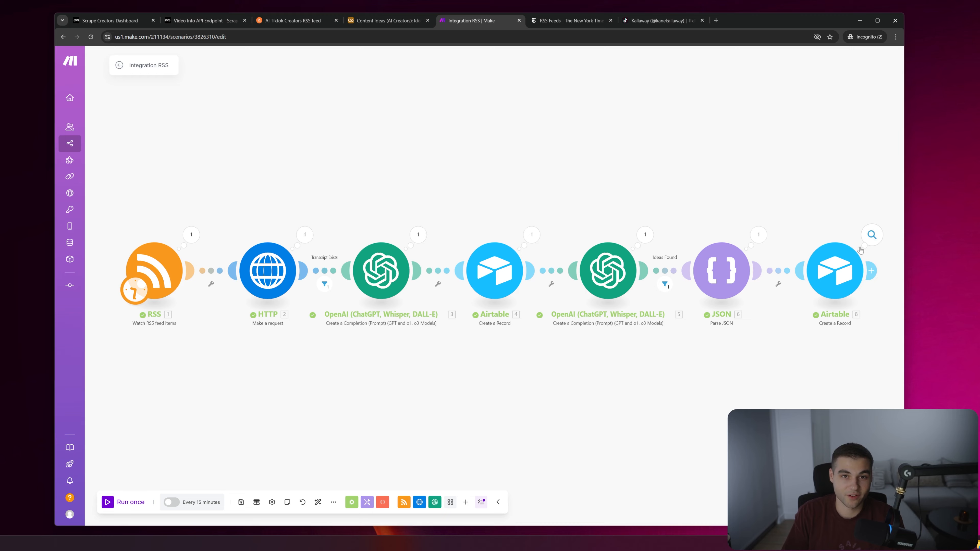
Inspect the outputs of the second OpenAI module and Parse JSON, and switch to Airtable to check the Ideas table's new records.
{"action": "left_click_drag", "start_coordinate": [787, 376], "coordinate": [654, 377]}
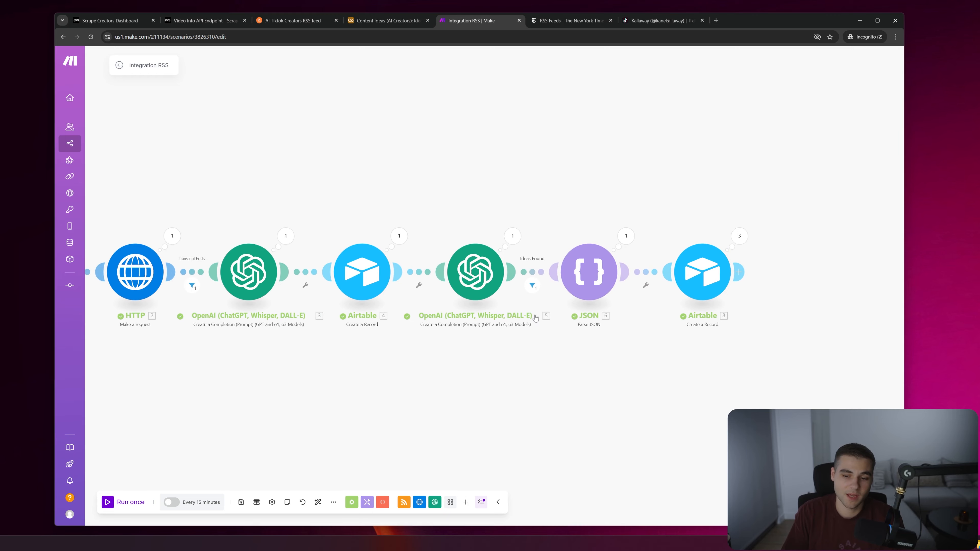
{"action": "left_click", "coordinate": [517, 238]}
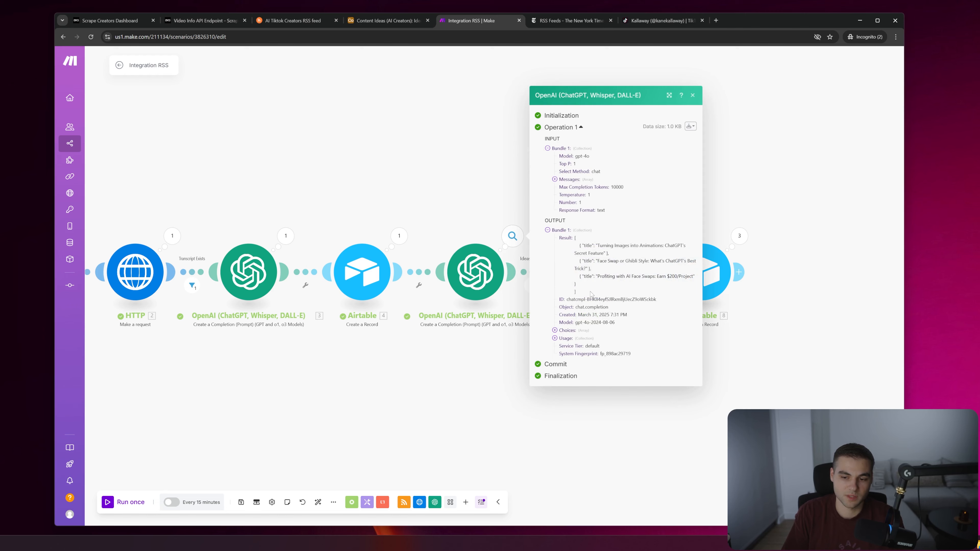
{"action": "left_click", "coordinate": [493, 358]}
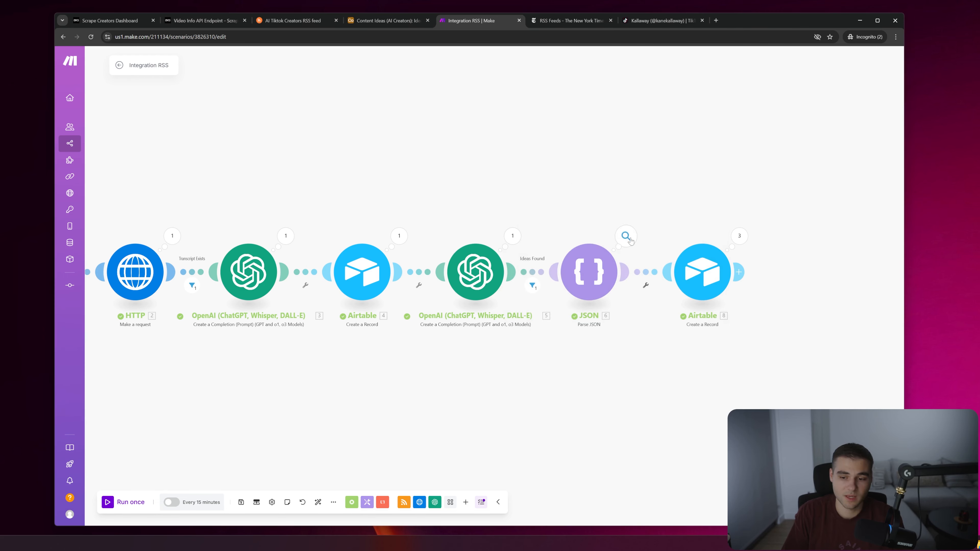
{"action": "left_click", "coordinate": [627, 237]}
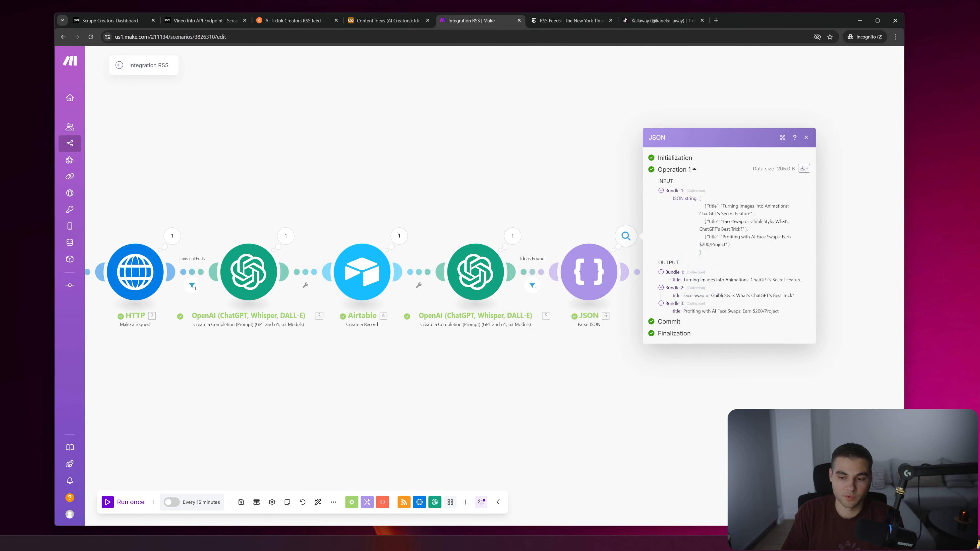
{"action": "left_click", "coordinate": [681, 375]}
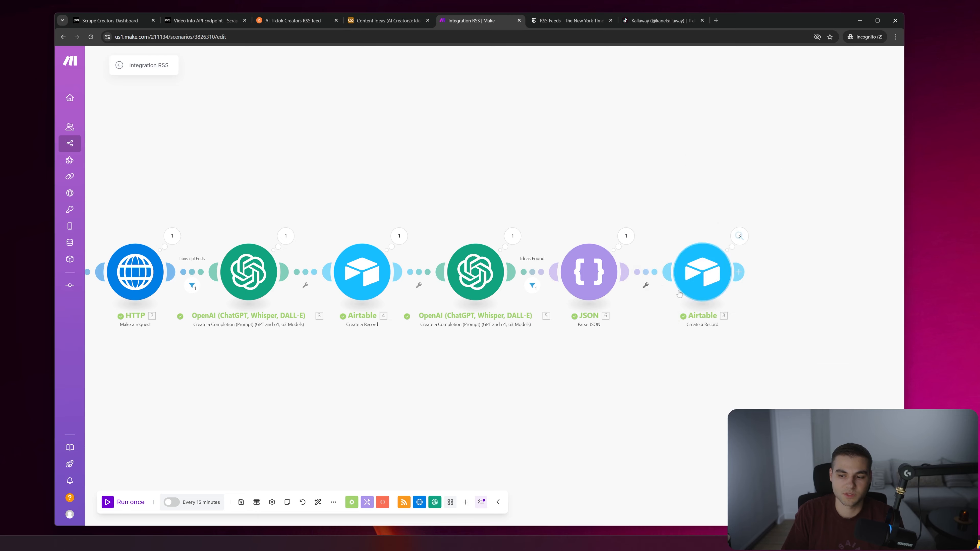
{"action": "left_click", "coordinate": [398, 22]}
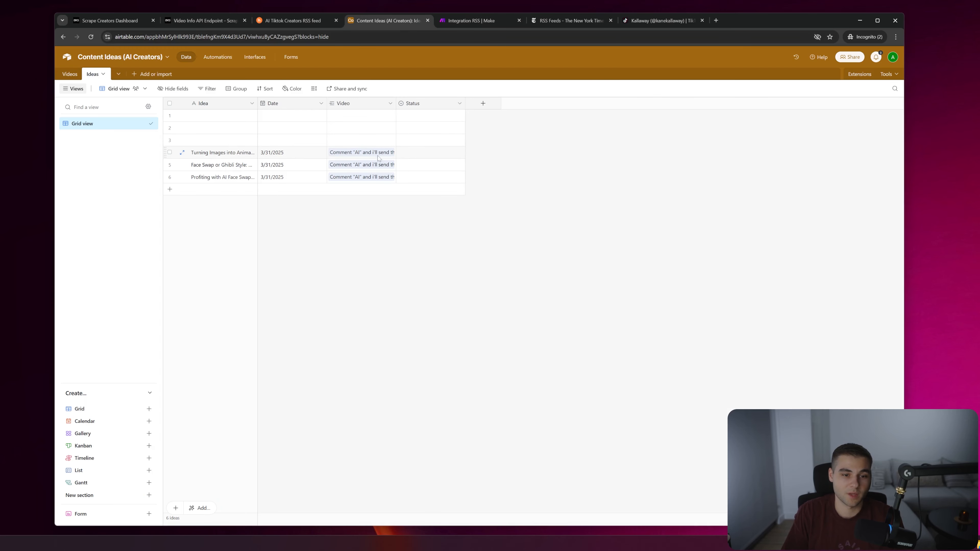
Delete the three empty records at the start of the Ideas table.
{"action": "left_click", "coordinate": [170, 140]}
{"action": "left_click", "coordinate": [170, 127]}
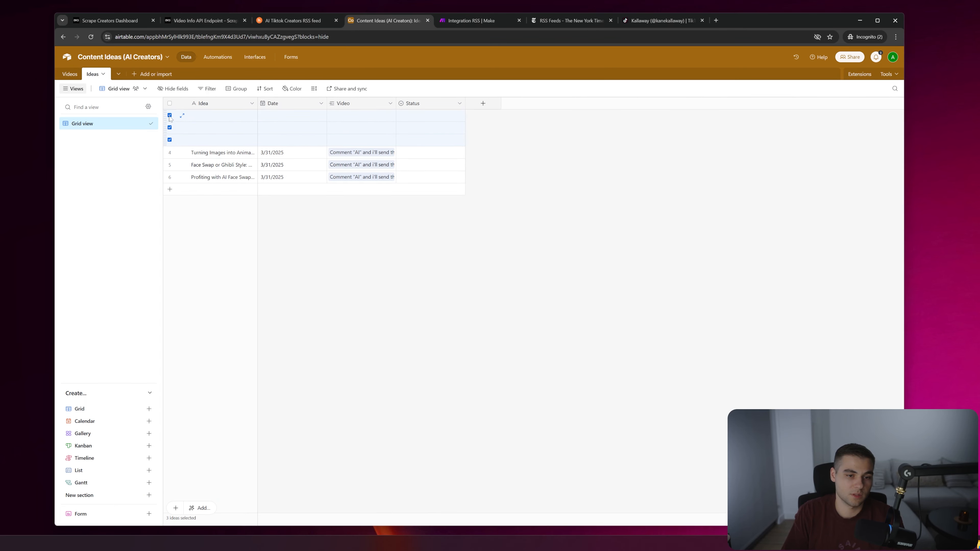
{"action": "right_click", "coordinate": [170, 118]}
{"action": "left_click", "coordinate": [189, 146]}
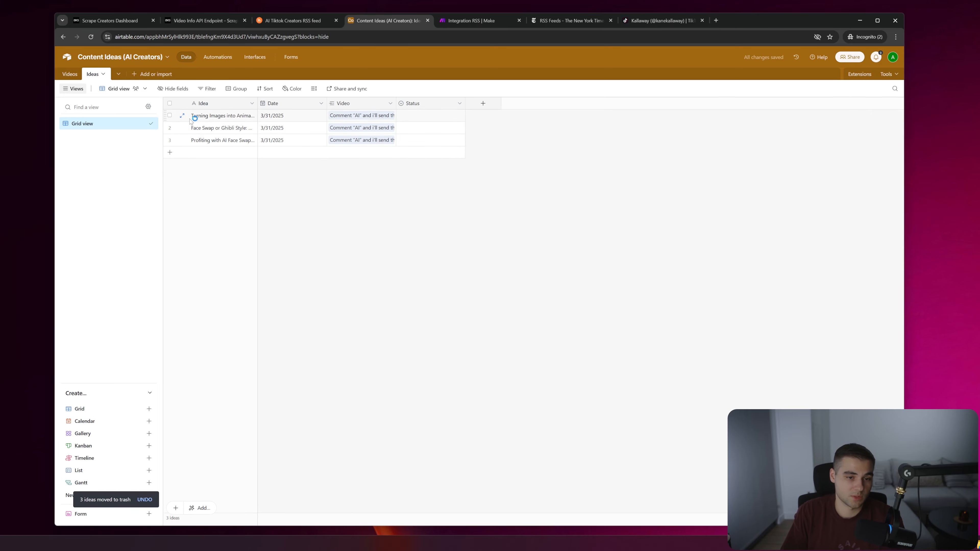
Open the "Turning Images into Animations: ChatGPT's Secret Feature" idea, review its linked video, and set the idea's Status to Denied.
{"action": "left_click", "coordinate": [182, 115]}
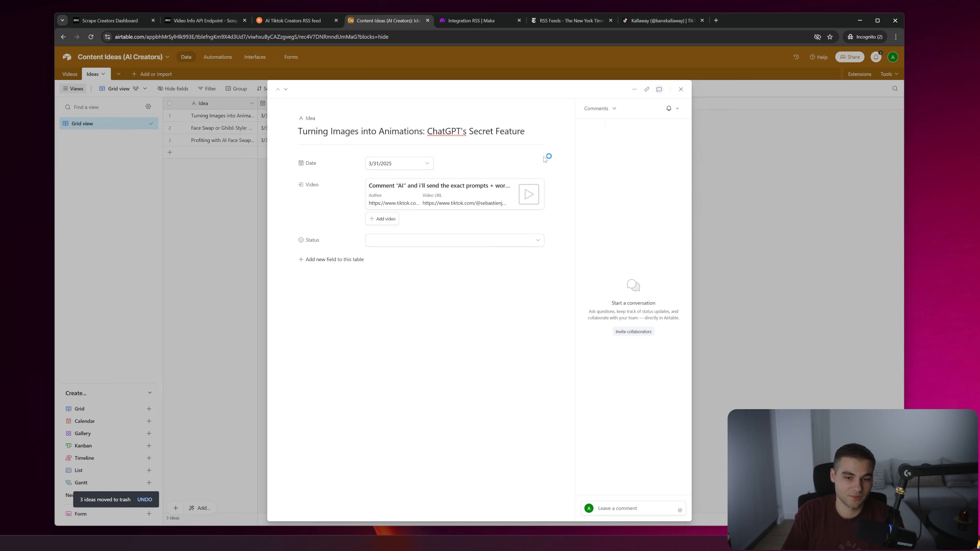
{"action": "left_click", "coordinate": [447, 192]}
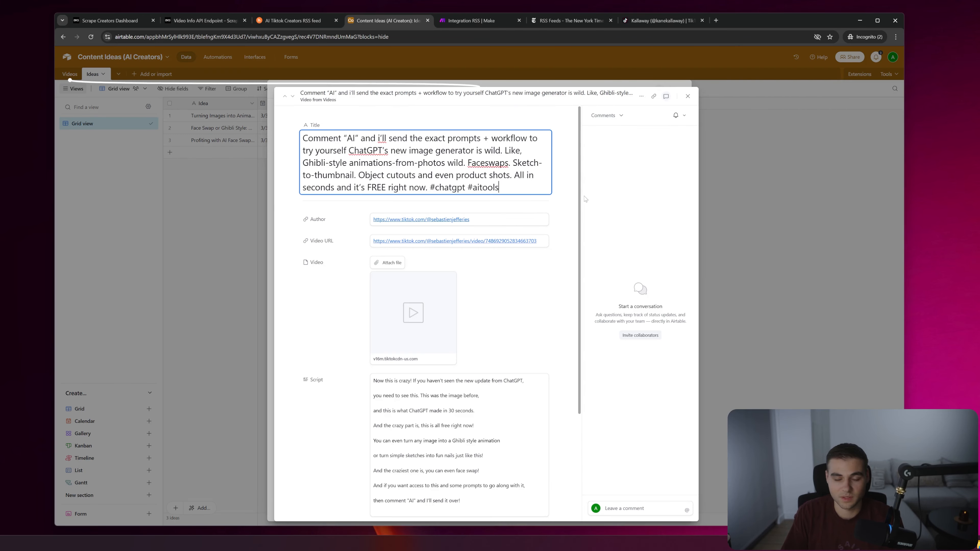
{"action": "key", "text": "Escape"}
{"action": "left_click", "coordinate": [426, 240]}
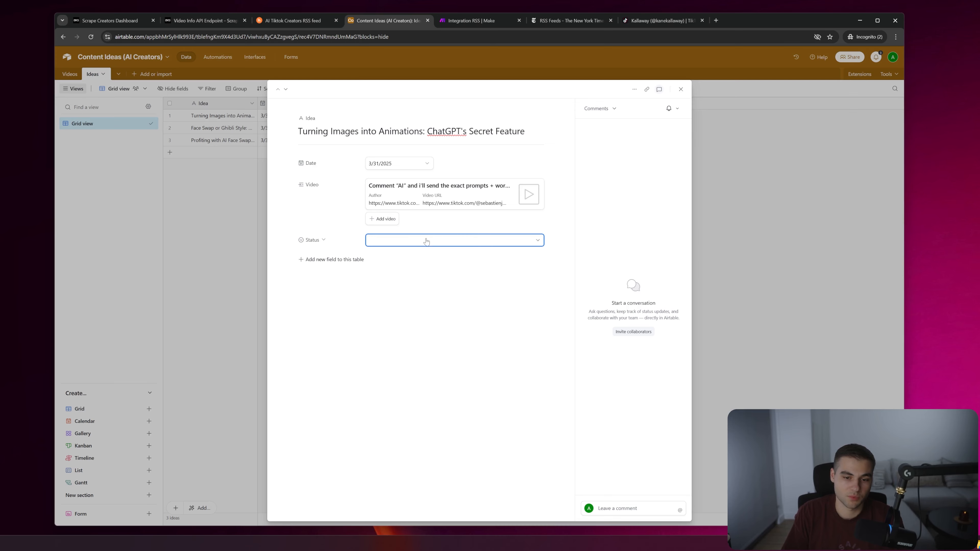
{"action": "left_click", "coordinate": [413, 293]}
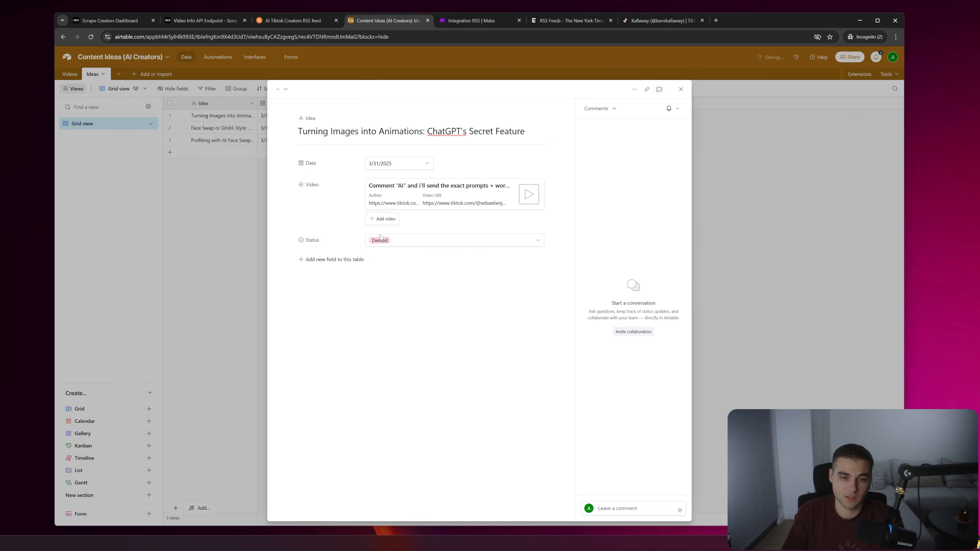
Set the Status of the "Face Swap or Ghibli Style" and "Profiting with AI Face Swaps" ideas to Approved and close the record.
{"action": "left_click", "coordinate": [286, 89]}
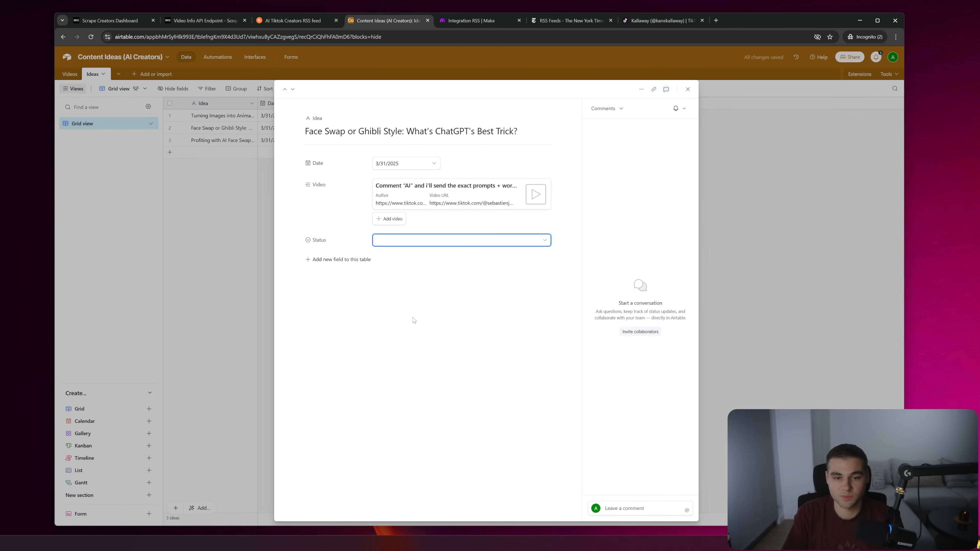
{"action": "left_click", "coordinate": [419, 241]}
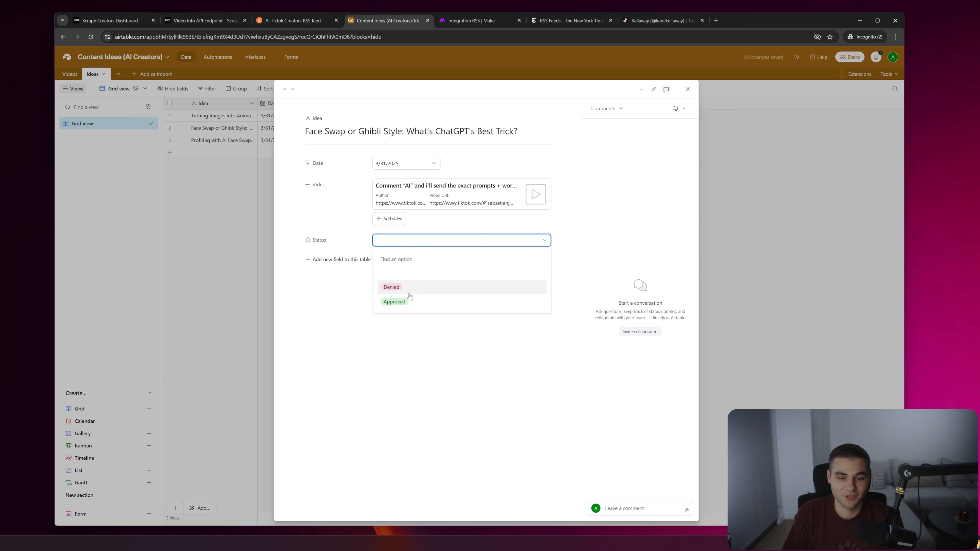
{"action": "left_click", "coordinate": [411, 300]}
{"action": "left_click", "coordinate": [292, 88]}
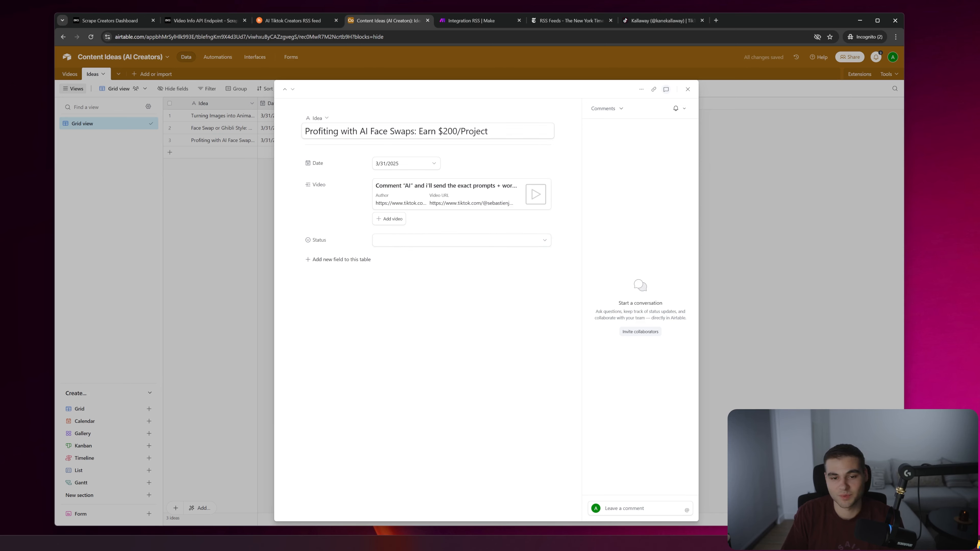
{"action": "left_click", "coordinate": [425, 240]}
{"action": "left_click", "coordinate": [417, 300]}
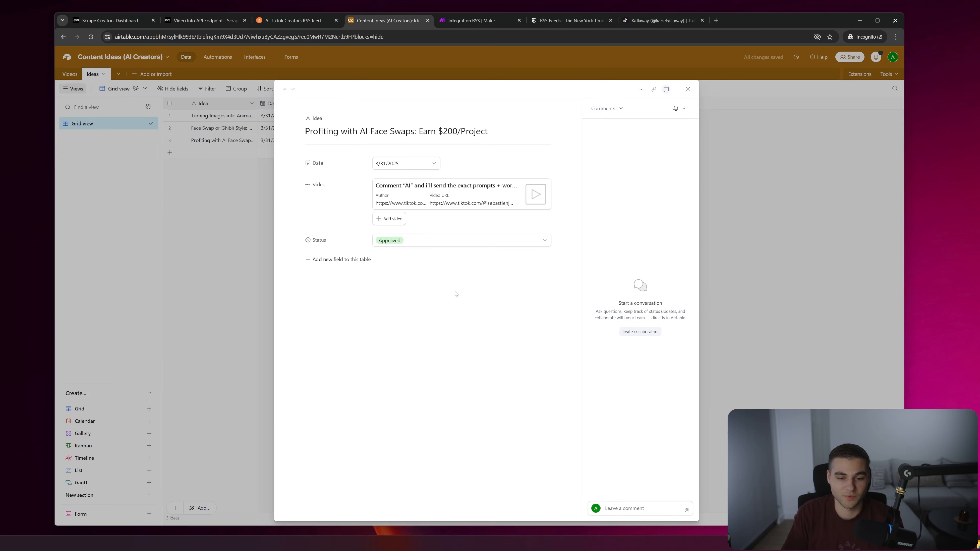
{"action": "left_click", "coordinate": [174, 220]}
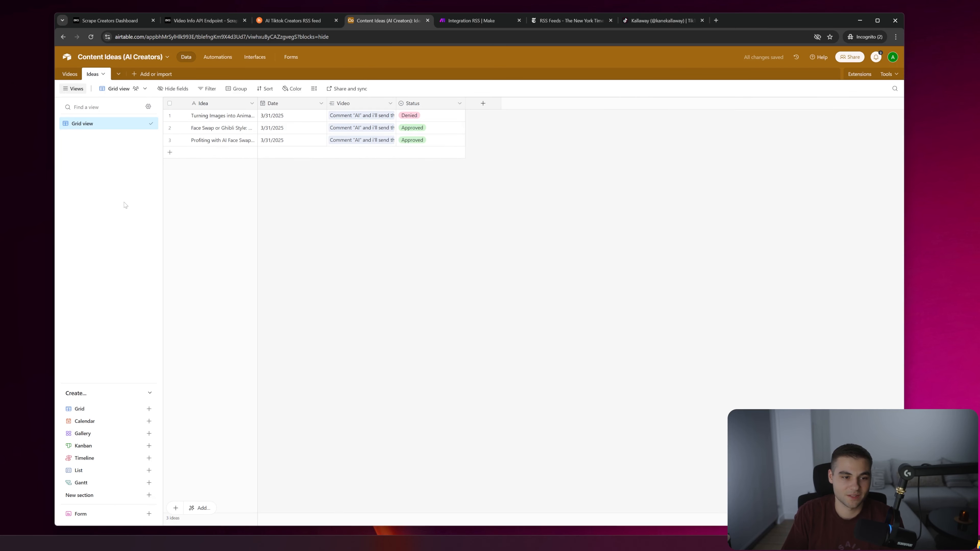
Rename the Ideas table's grid view to "All Ideas".
{"action": "right_click", "coordinate": [110, 125]}
{"action": "left_click", "coordinate": [187, 154]}
{"action": "type", "text": "All"}
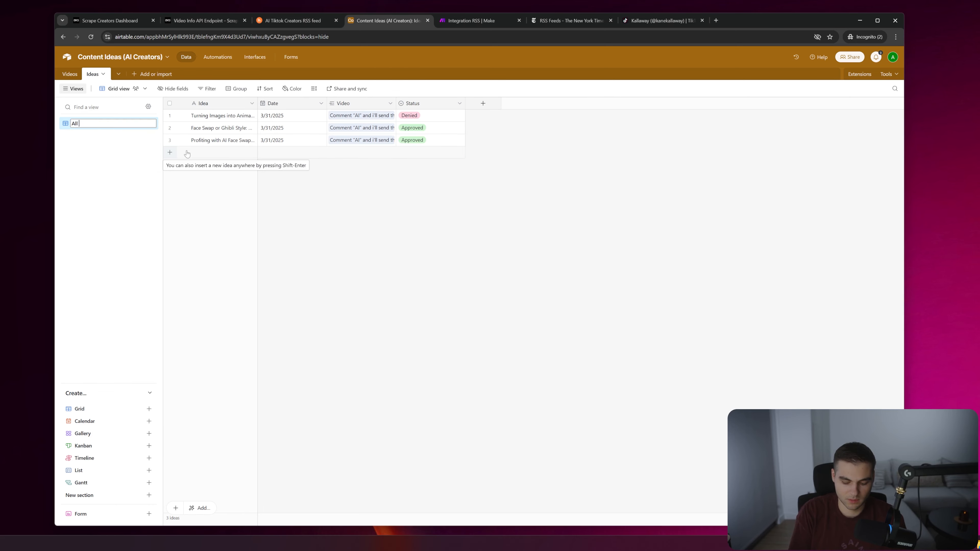
{"action": "type", "text": " Ideas"}
{"action": "key", "text": "Return"}
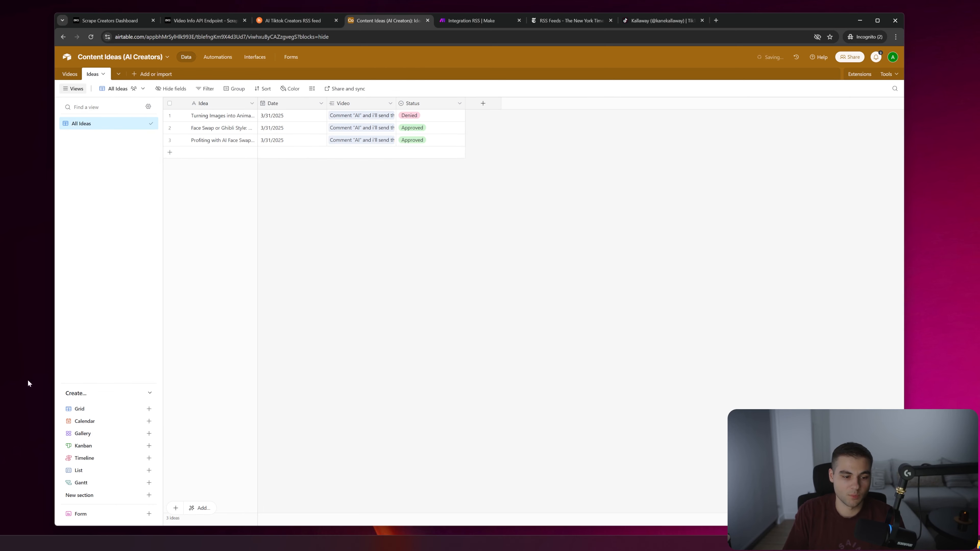
Create a collaborative grid view named "Approved" and filter it to ideas whose Status is Approved.
{"action": "left_click", "coordinate": [149, 409]}
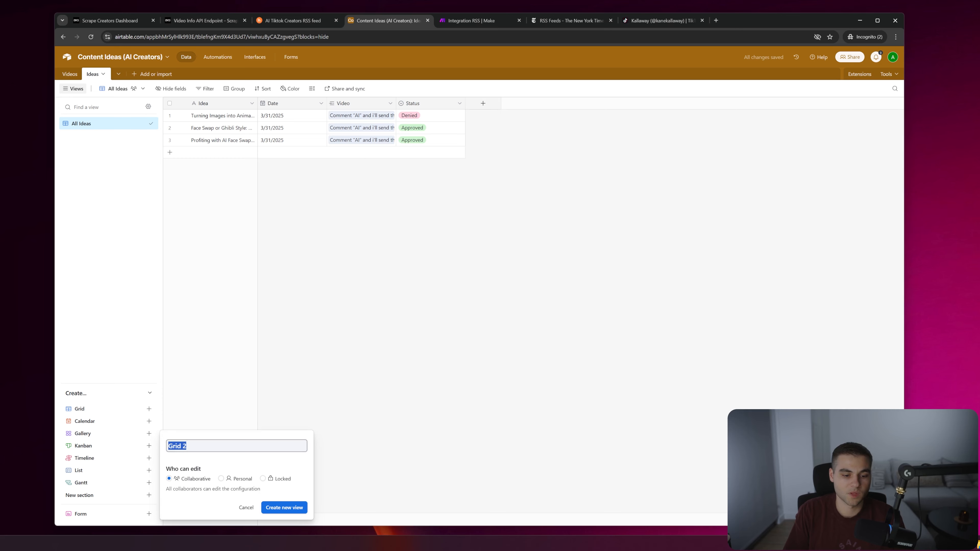
{"action": "type", "text": "Approve"}
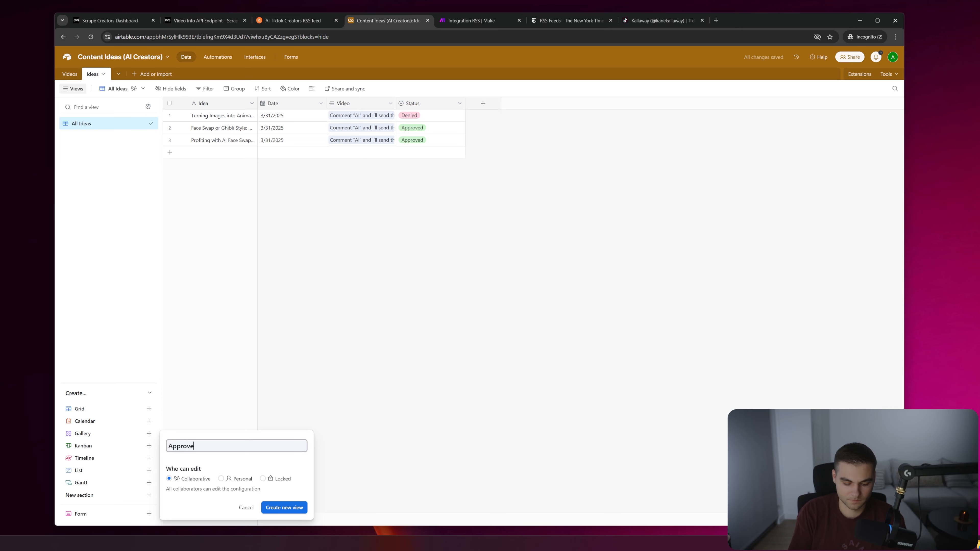
{"action": "type", "text": "d"}
{"action": "key", "text": "Return"}
{"action": "left_click", "coordinate": [208, 88]}
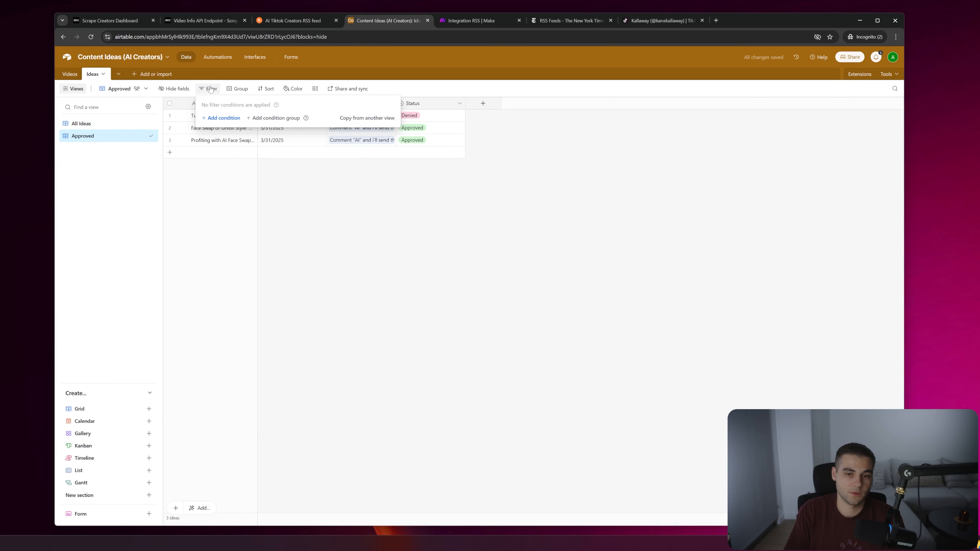
{"action": "left_click", "coordinate": [229, 118]}
{"action": "left_click", "coordinate": [251, 117]}
{"action": "left_click", "coordinate": [251, 186]}
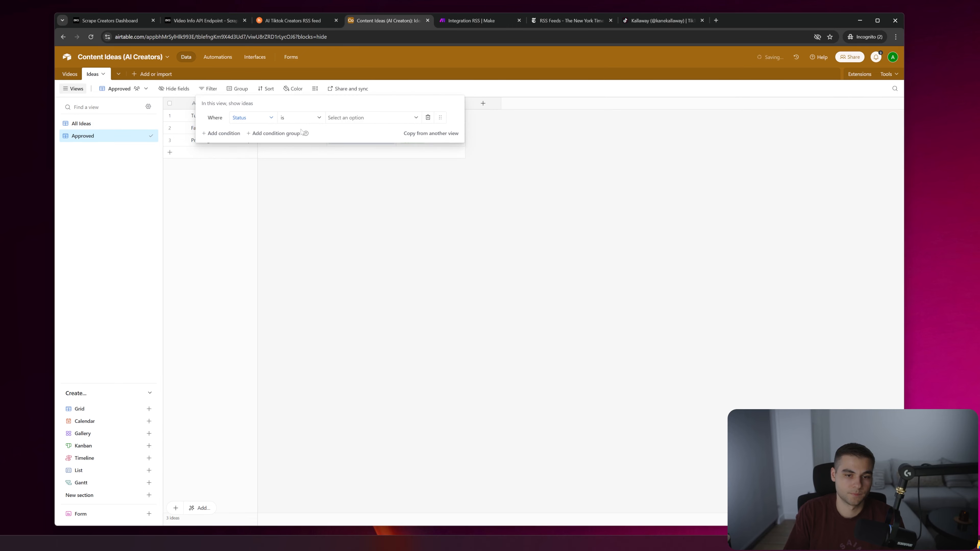
{"action": "left_click", "coordinate": [368, 117]}
{"action": "left_click", "coordinate": [367, 164]}
{"action": "key", "text": "Escape"}
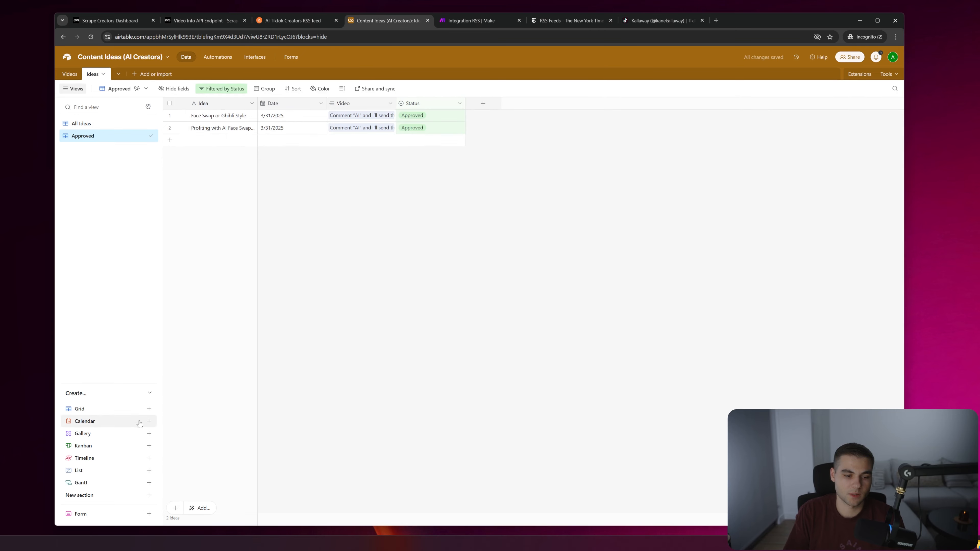
Create a collaborative grid view named "Denied" and filter it to ideas whose Status is Denied.
{"action": "left_click", "coordinate": [139, 409]}
{"action": "type", "text": "De"}
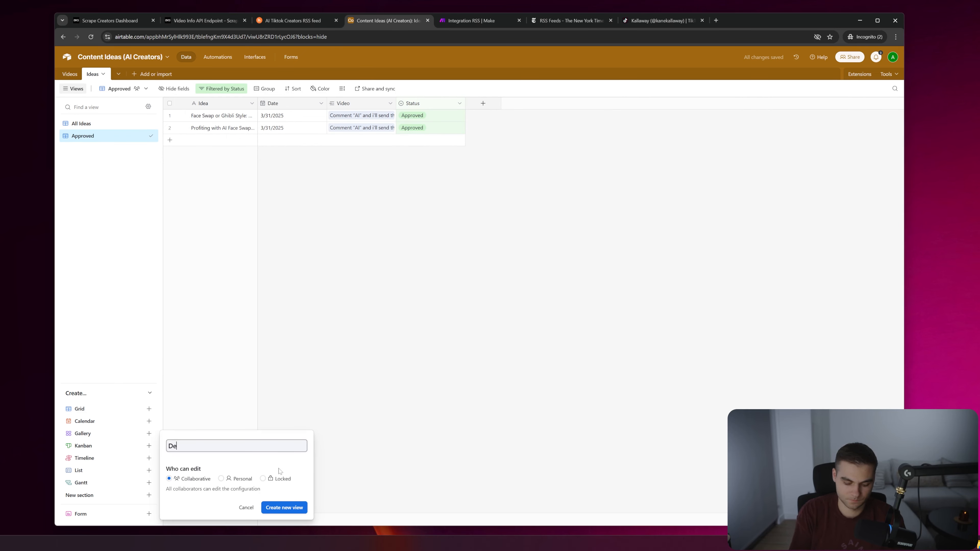
{"action": "type", "text": "nied"}
{"action": "key", "text": "Return"}
{"action": "left_click", "coordinate": [202, 88]}
{"action": "left_click", "coordinate": [225, 117]}
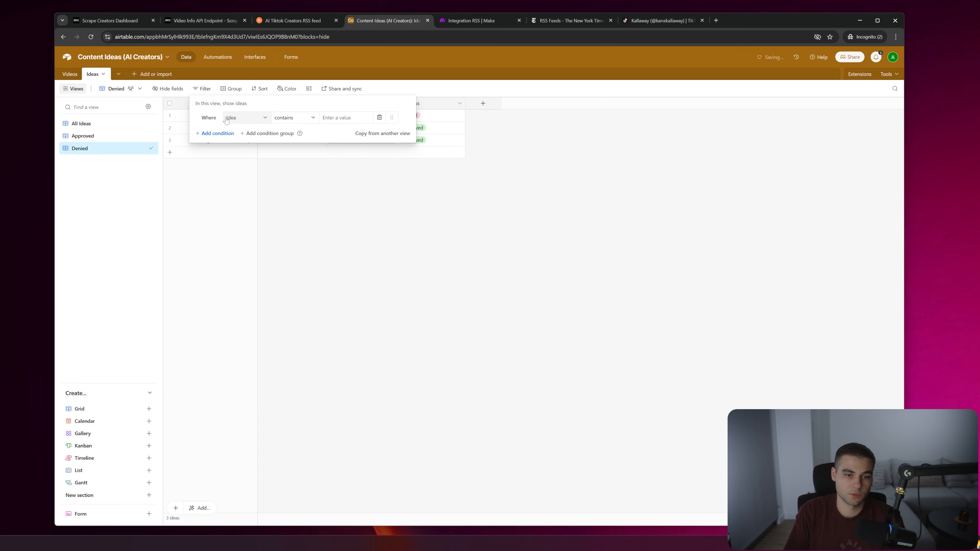
{"action": "left_click", "coordinate": [256, 118]}
{"action": "left_click", "coordinate": [256, 186]}
{"action": "left_click", "coordinate": [344, 118]}
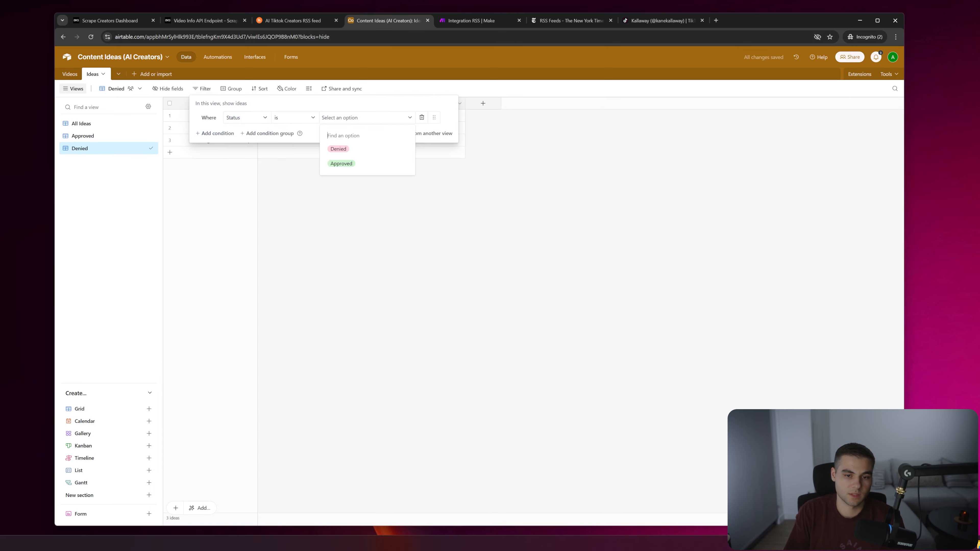
{"action": "left_click", "coordinate": [358, 154]}
{"action": "key", "text": "Escape"}
Create a collaborative grid view named "Needs Review" and filter it to ideas whose Status is empty.
{"action": "left_click", "coordinate": [147, 409]}
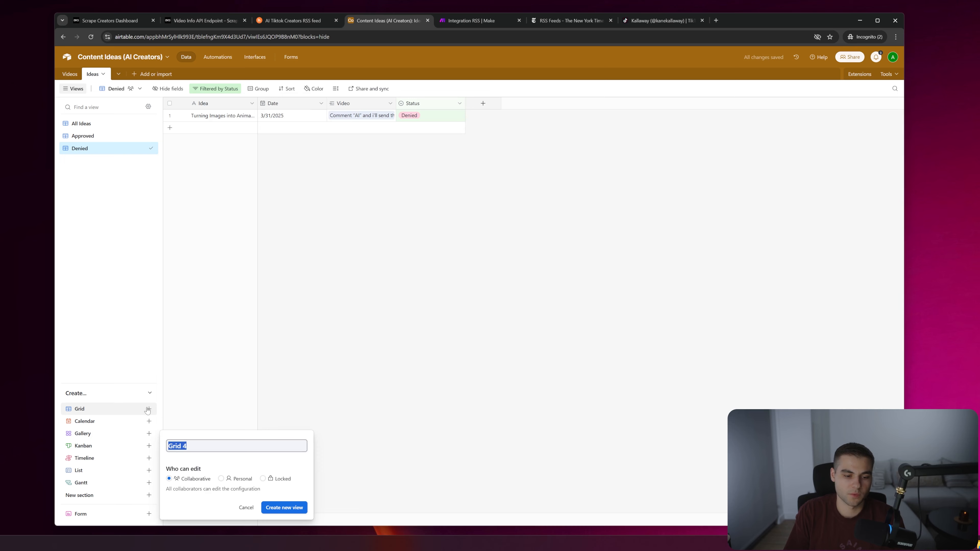
{"action": "type", "text": "Ne"}
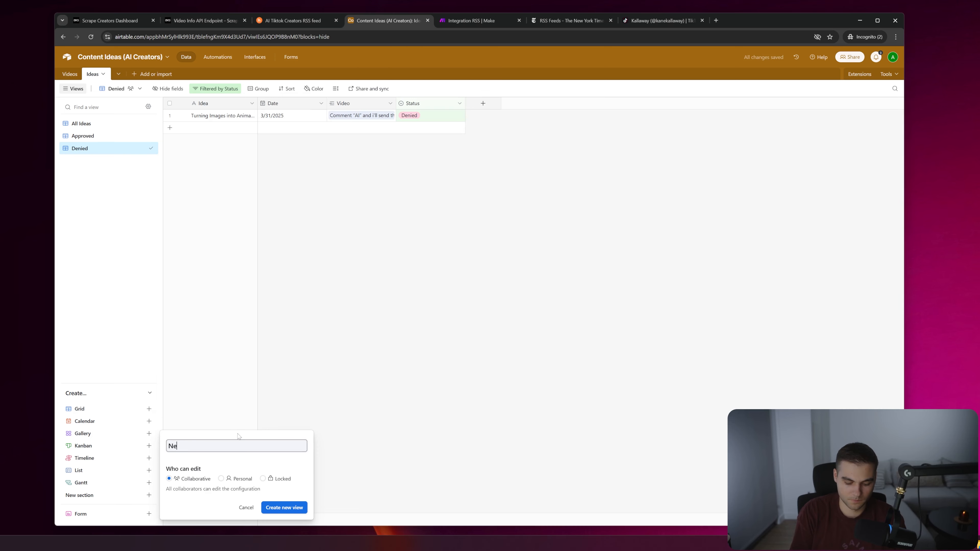
{"action": "type", "text": "eds Review"}
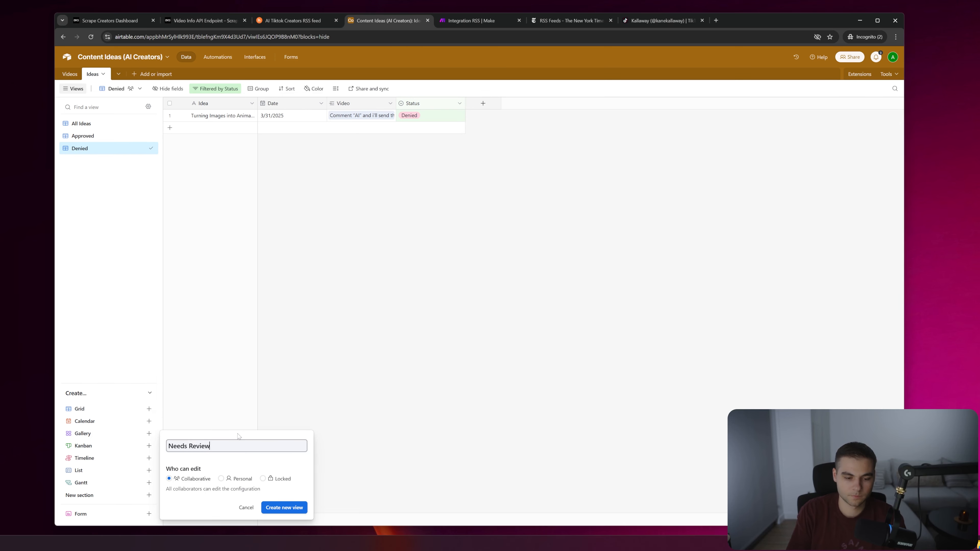
{"action": "key", "text": "Return"}
{"action": "left_click", "coordinate": [218, 88]}
{"action": "left_click", "coordinate": [230, 118]}
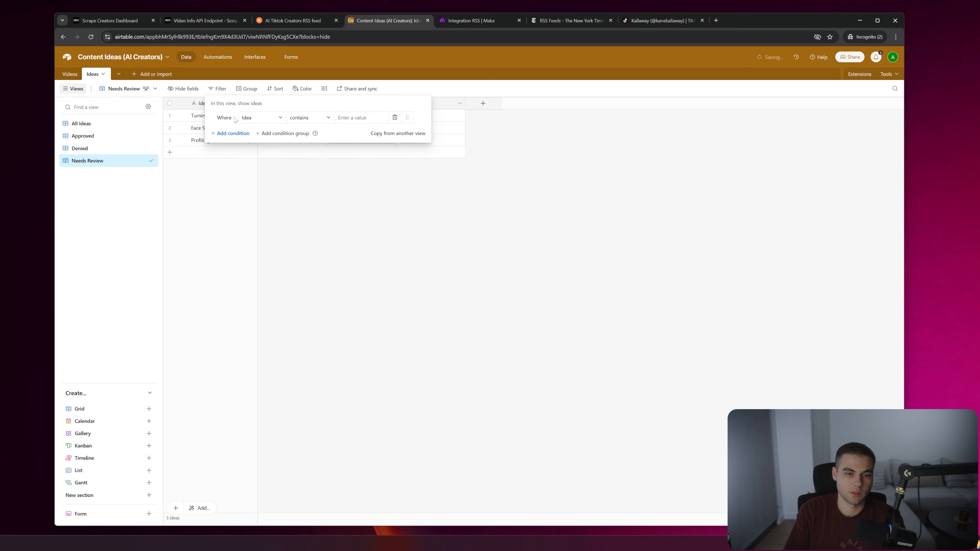
{"action": "left_click", "coordinate": [261, 117]}
{"action": "left_click", "coordinate": [266, 186]}
{"action": "left_click", "coordinate": [303, 199]}
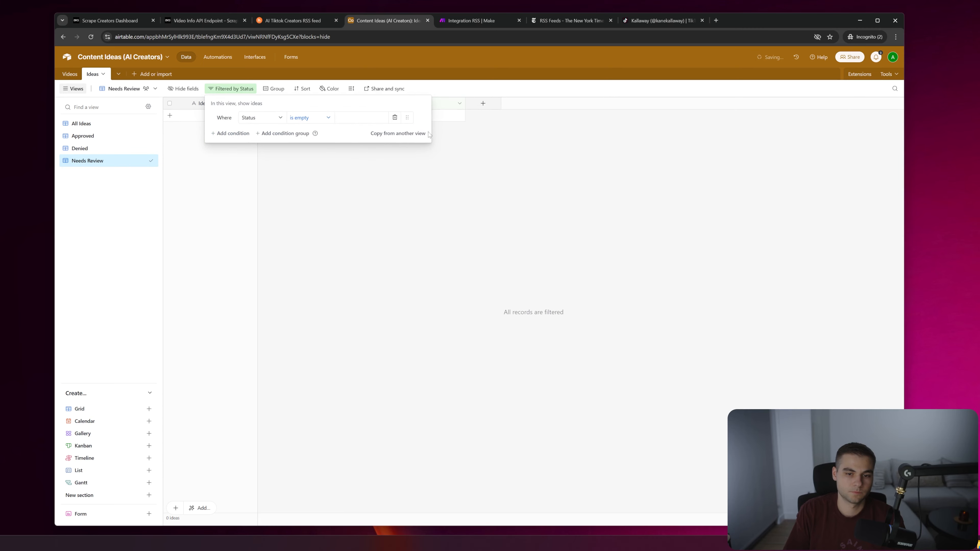
{"action": "left_click", "coordinate": [310, 243]}
Switch to Make, set the RSS module to start from the 03/31/2025 "This really is insane" item, and run the scenario once.
{"action": "left_click", "coordinate": [494, 22]}
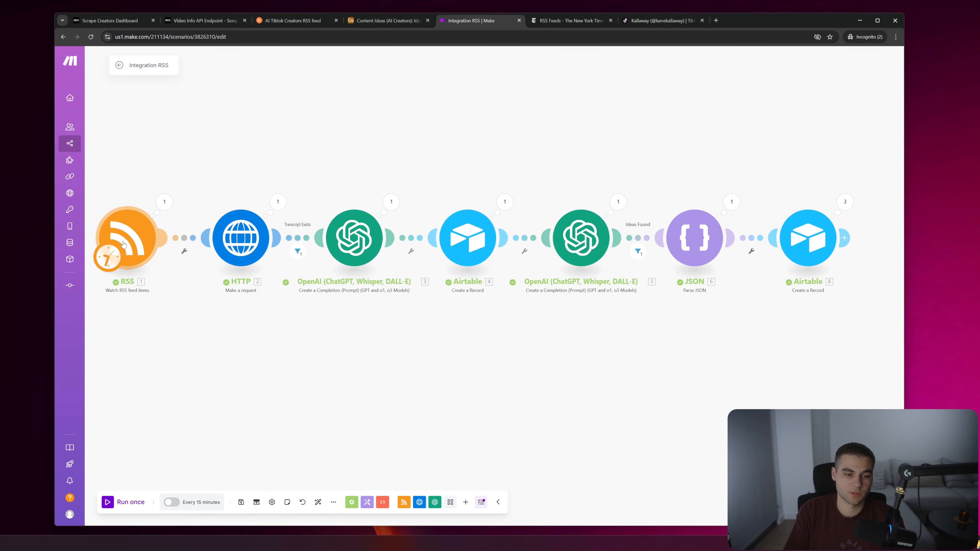
{"action": "right_click", "coordinate": [131, 234]}
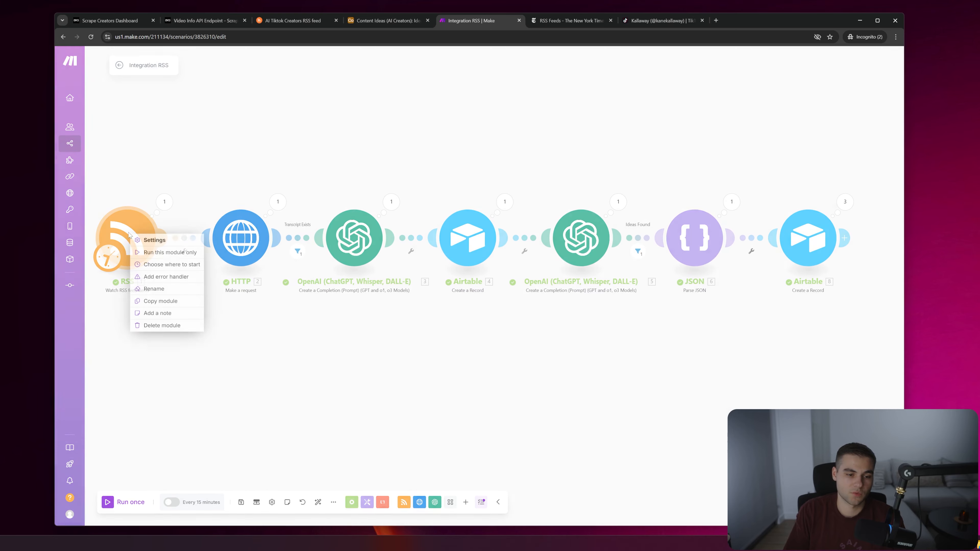
{"action": "left_click", "coordinate": [167, 265]}
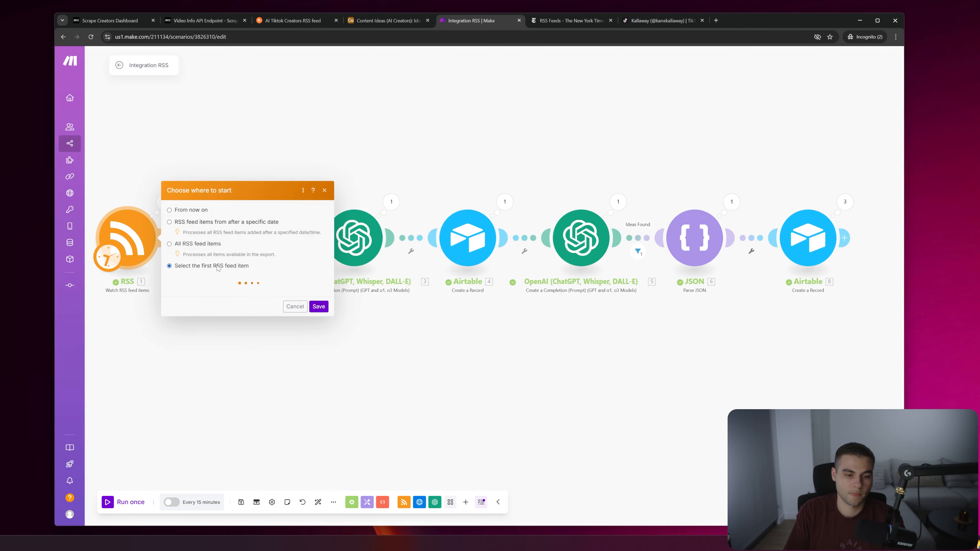
{"action": "left_click", "coordinate": [247, 246]}
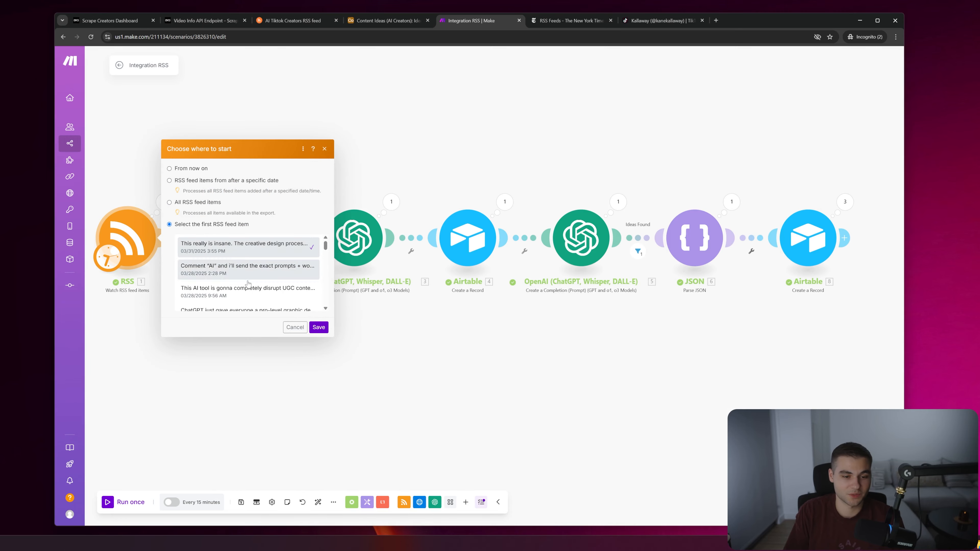
{"action": "left_click", "coordinate": [319, 327]}
{"action": "left_click", "coordinate": [106, 502]}
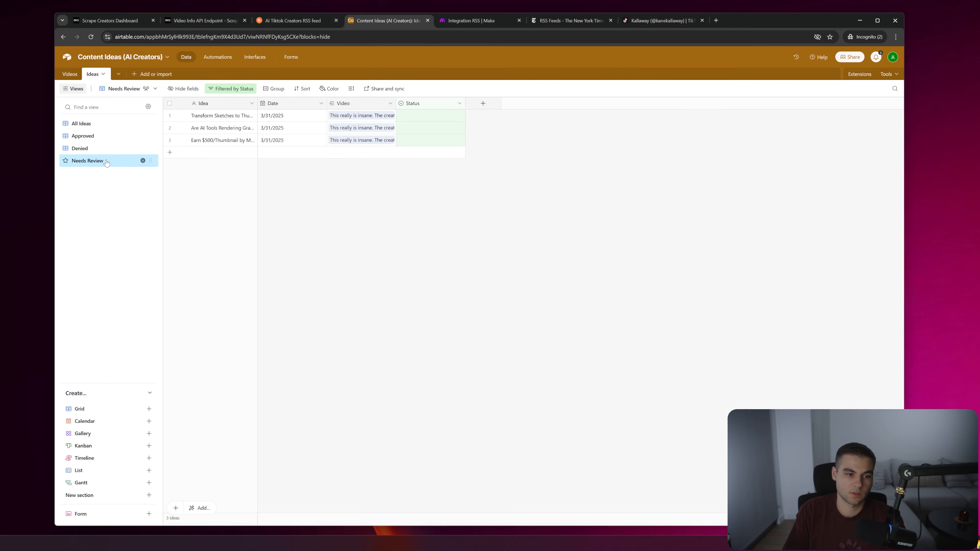
Review the new ideas in Airtable's All Ideas and Needs Review views, including the first idea's linked video, and open the Videos table.
{"action": "left_click", "coordinate": [115, 125]}
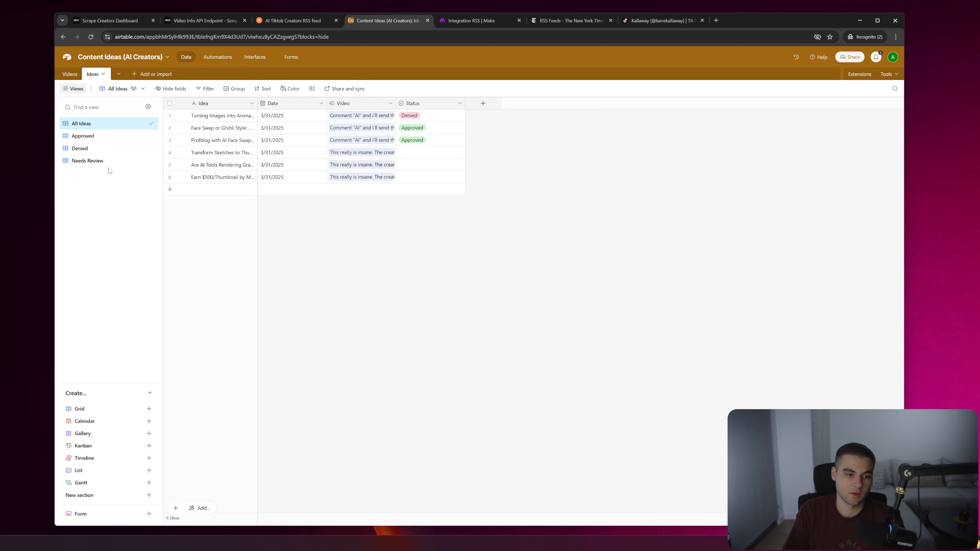
{"action": "left_click", "coordinate": [87, 161]}
{"action": "left_click", "coordinate": [182, 115]}
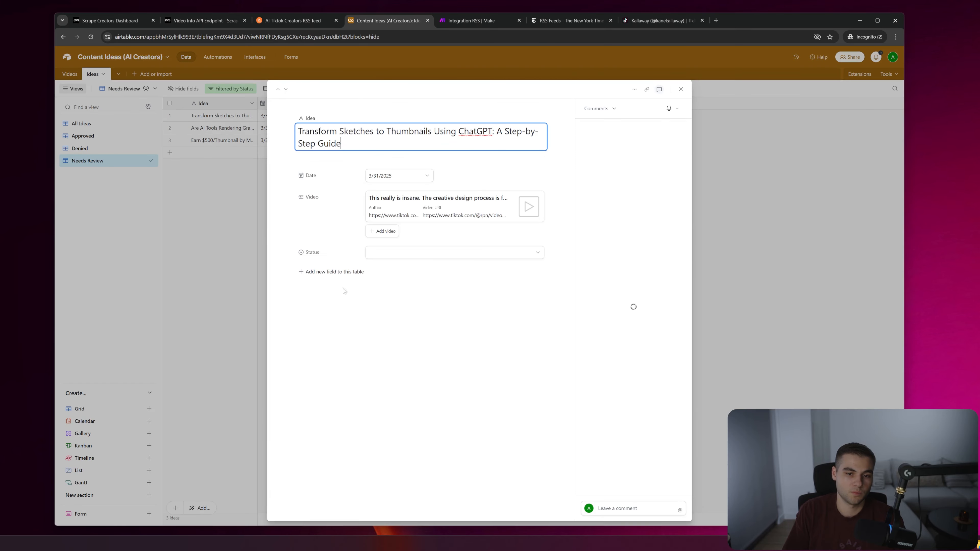
{"action": "left_click", "coordinate": [436, 208]}
{"action": "left_click", "coordinate": [228, 248]}
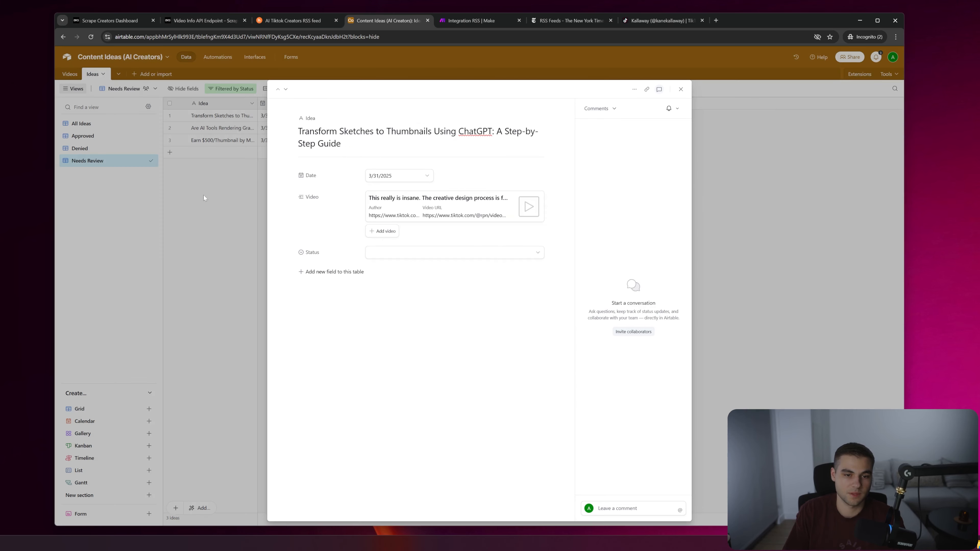
{"action": "left_click", "coordinate": [205, 196]}
{"action": "left_click", "coordinate": [79, 73]}
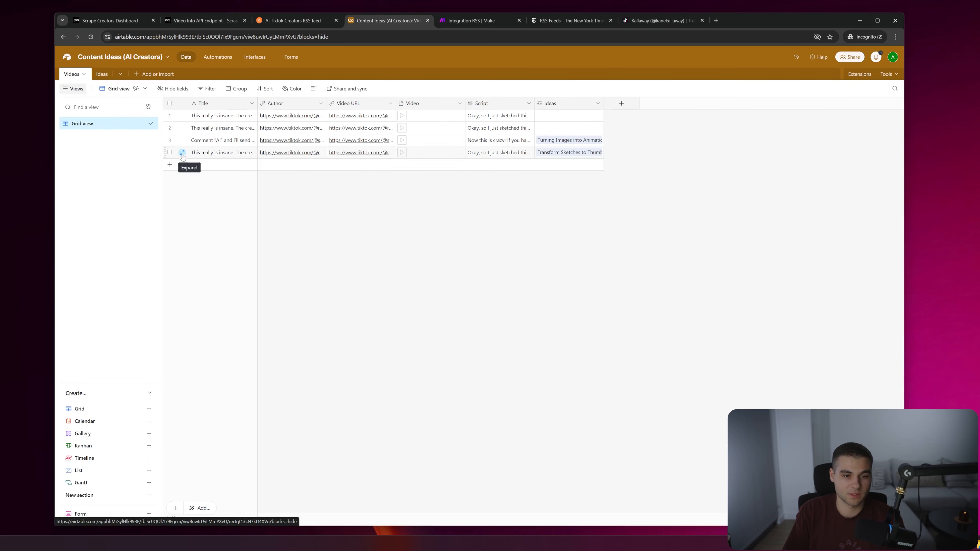
Examine the fourth and third video records in the Videos table, including their scripts and linked ideas.
{"action": "left_click", "coordinate": [182, 153]}
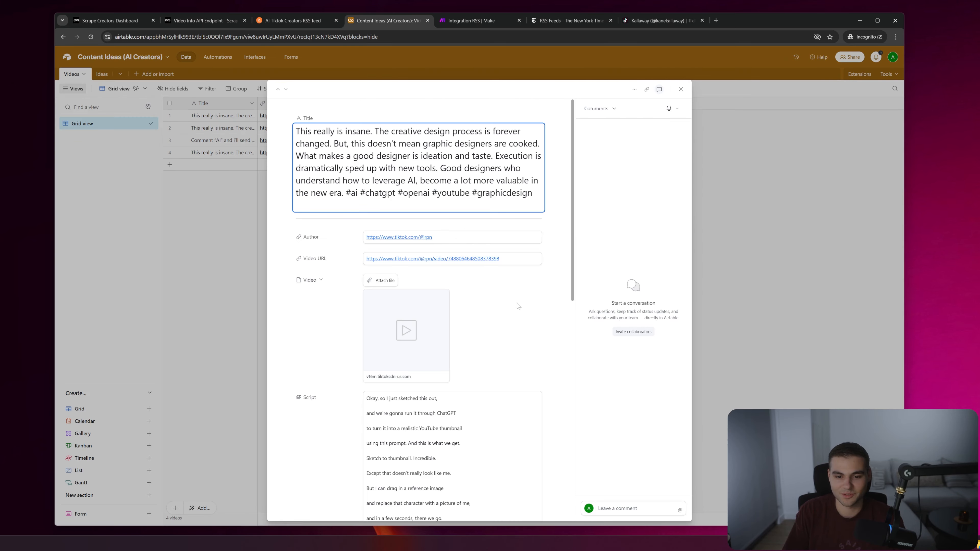
{"action": "scroll", "coordinate": [517, 305], "scroll_direction": "down", "scroll_amount": 2}
{"action": "left_click", "coordinate": [200, 240]}
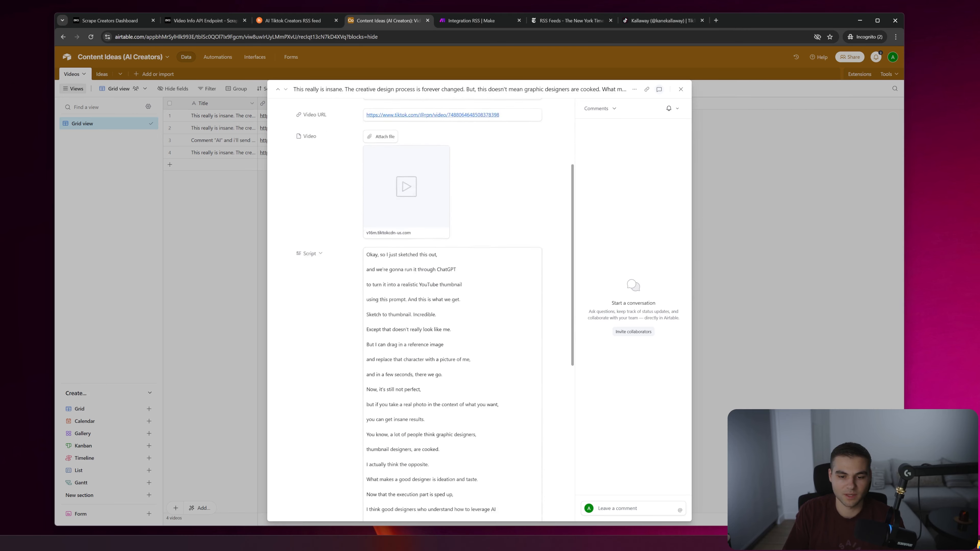
{"action": "left_click", "coordinate": [182, 140]}
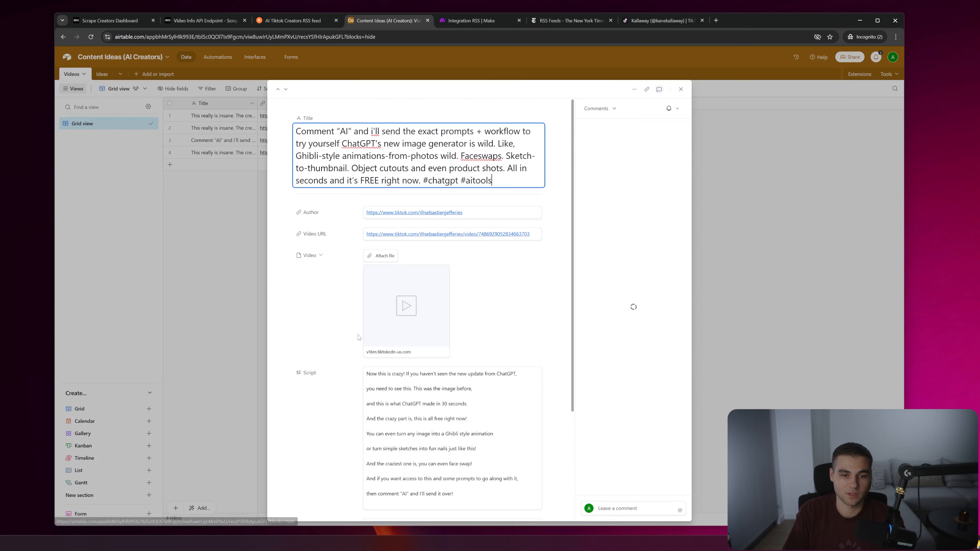
{"action": "scroll", "coordinate": [421, 309], "scroll_direction": "down", "scroll_amount": 3}
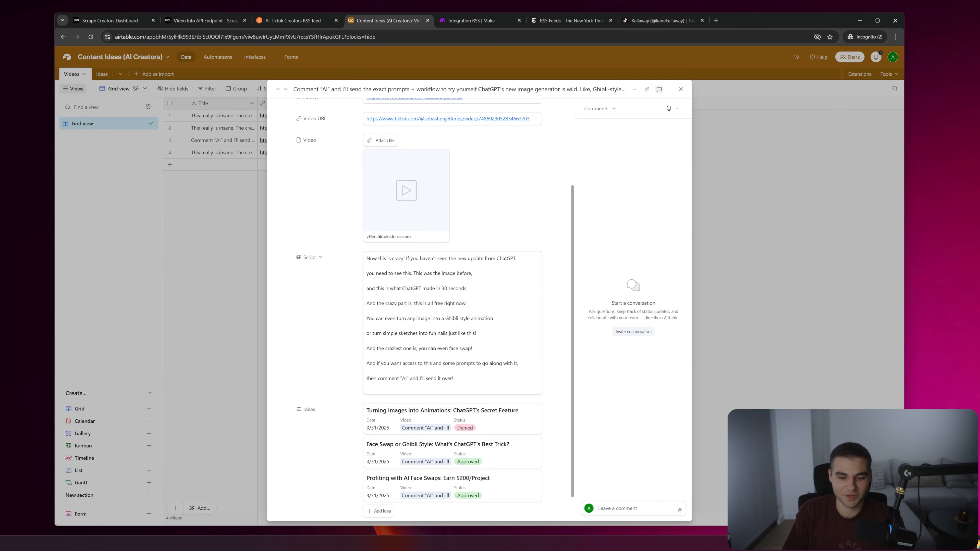
{"action": "scroll", "coordinate": [381, 223], "scroll_direction": "down", "scroll_amount": 1}
{"action": "scroll", "coordinate": [381, 223], "scroll_direction": "up", "scroll_amount": 4}
{"action": "left_click", "coordinate": [220, 244]}
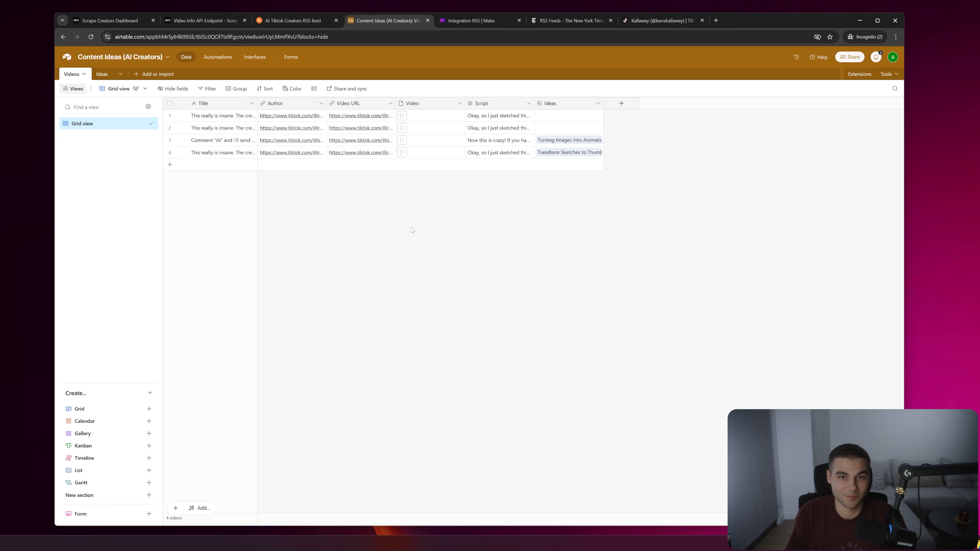
Switch to the Scrape Creators documentation and look through the API endpoints offered for TikTok, Instagram, YouTube and Facebook.
{"action": "left_click", "coordinate": [207, 20]}
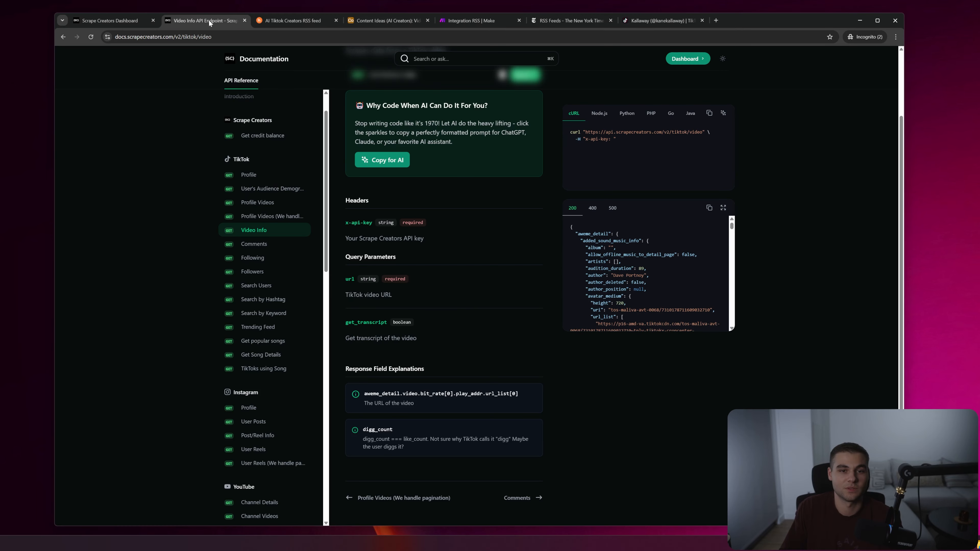
{"action": "scroll", "coordinate": [242, 226], "scroll_direction": "up", "scroll_amount": 1}
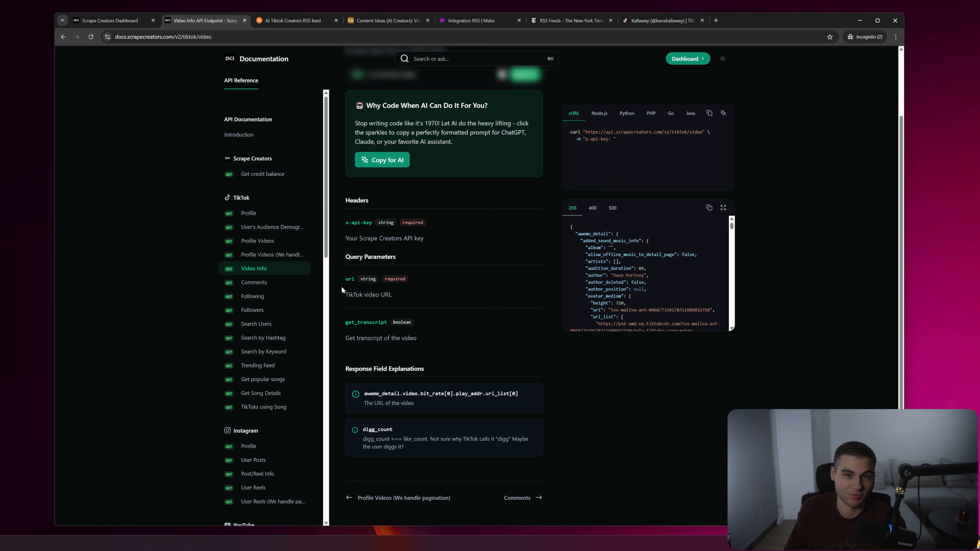
{"action": "scroll", "coordinate": [251, 281], "scroll_direction": "down", "scroll_amount": 5}
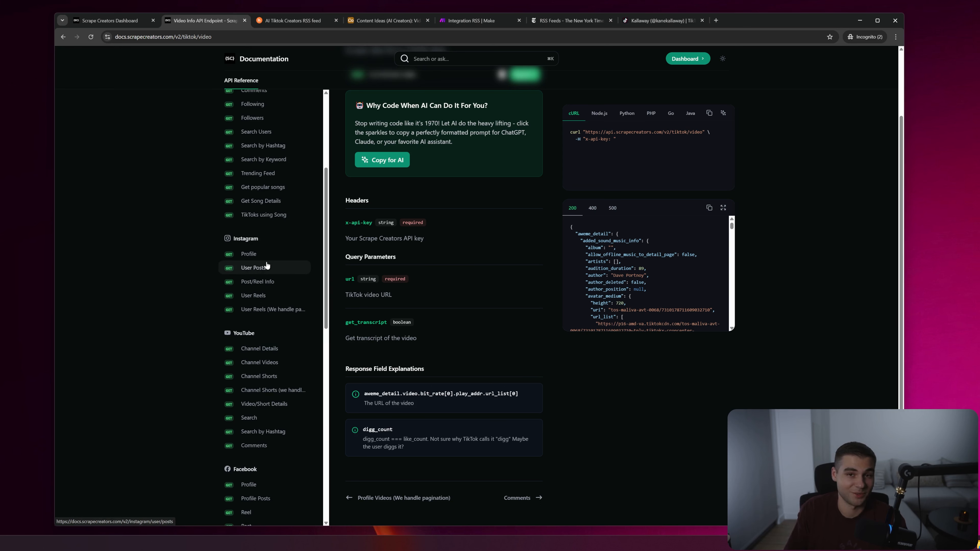
{"action": "scroll", "coordinate": [269, 308], "scroll_direction": "up", "scroll_amount": 5}
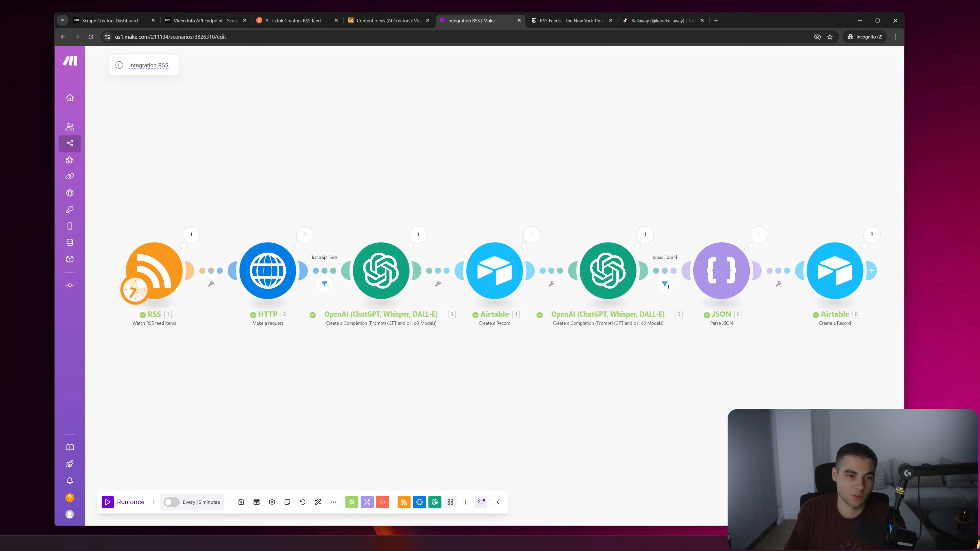
Switch to Make and rename the scenario "Watch New AI Creators → Generate Content Ideas".
{"action": "left_click", "coordinate": [148, 65]}
{"action": "type", "text": "Watch New AI Creators → Generate Content Ideas"}
{"action": "key", "text": "Return"}
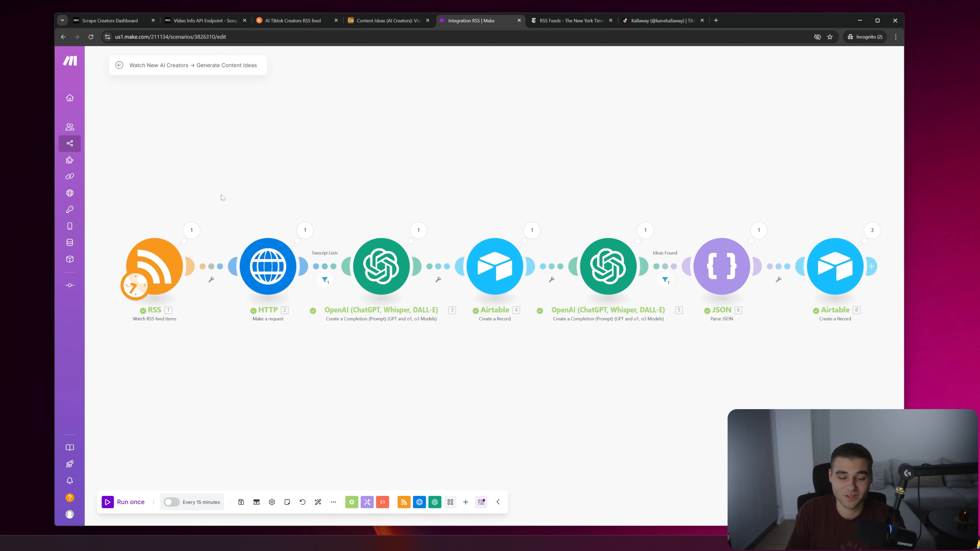
Schedule the scenario to run every day at 9:00 AM and save the schedule setting.
{"action": "left_click", "coordinate": [136, 284]}
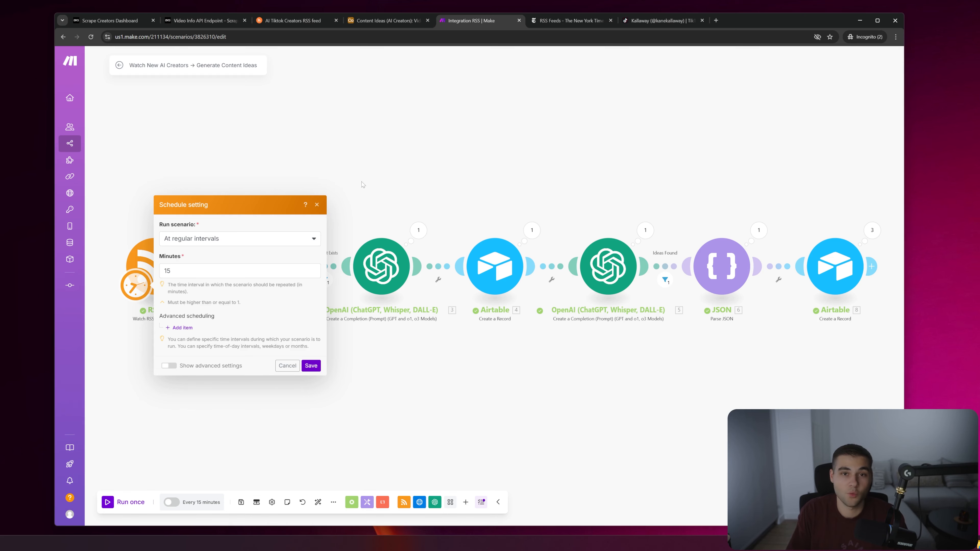
{"action": "left_click", "coordinate": [238, 241]}
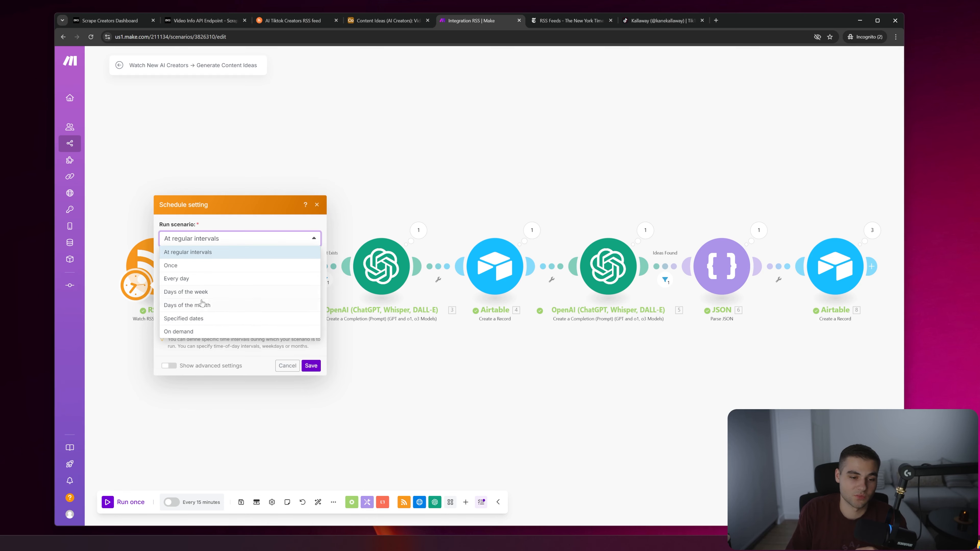
{"action": "left_click", "coordinate": [205, 281]}
{"action": "left_click", "coordinate": [208, 301]}
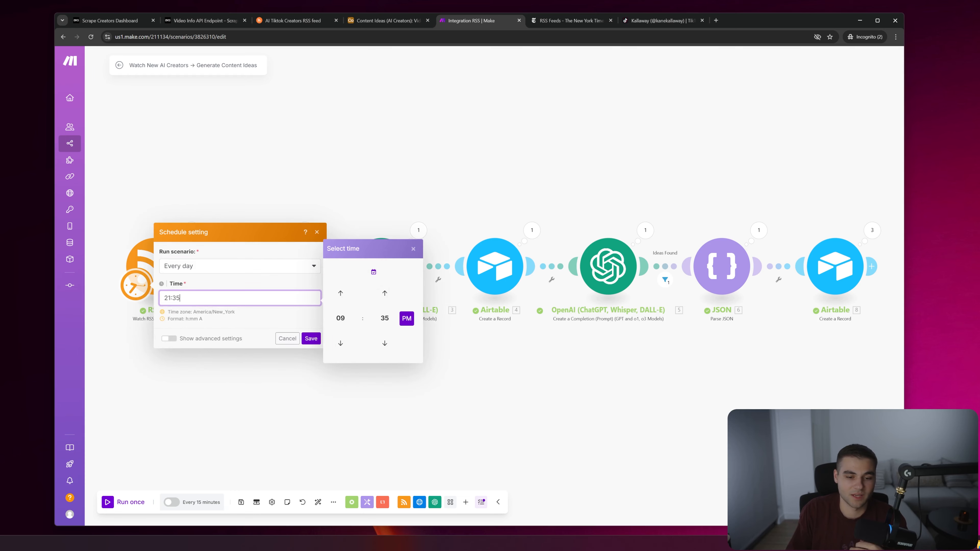
{"action": "left_click", "coordinate": [407, 319]}
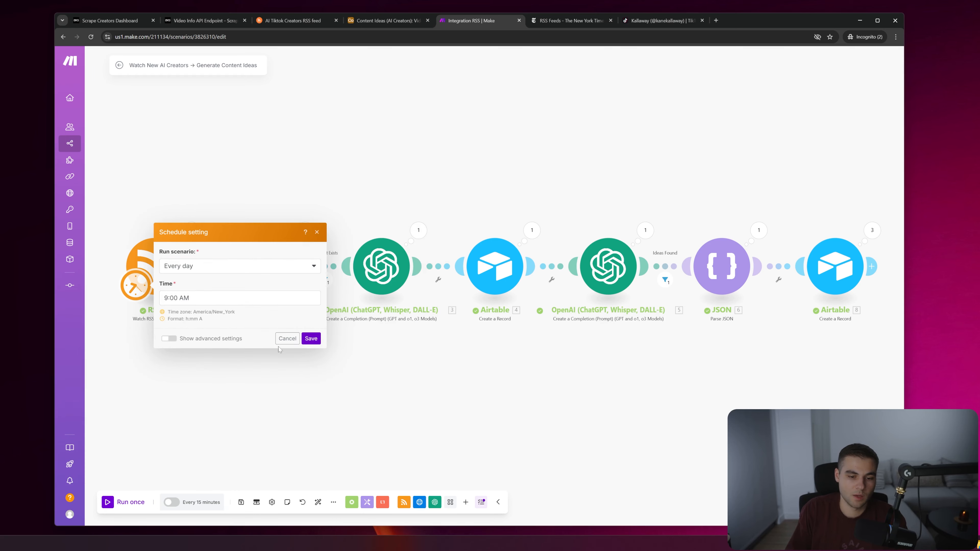
{"action": "left_click", "coordinate": [311, 339]}
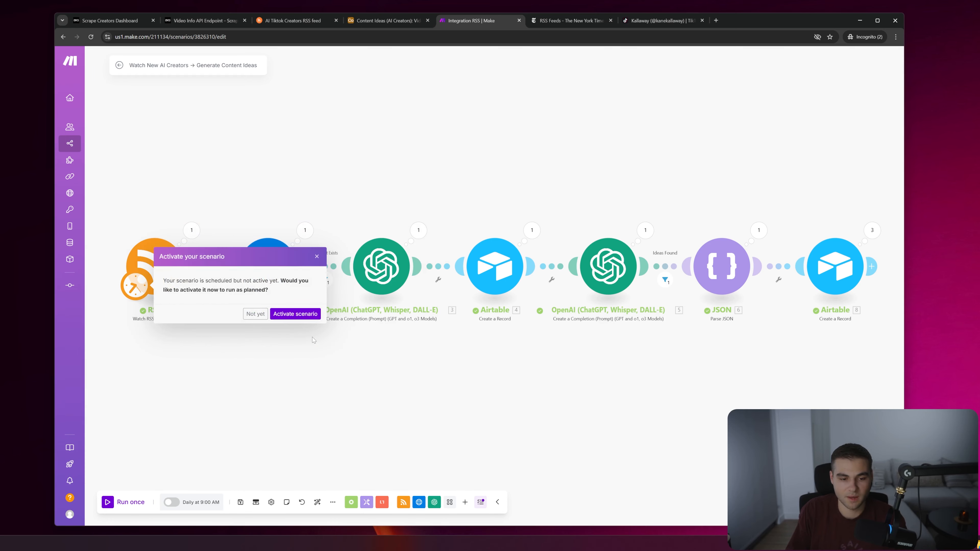
Activate the scenario, save its changes on leaving the editor, and reopen it for editing.
{"action": "left_click", "coordinate": [295, 314]}
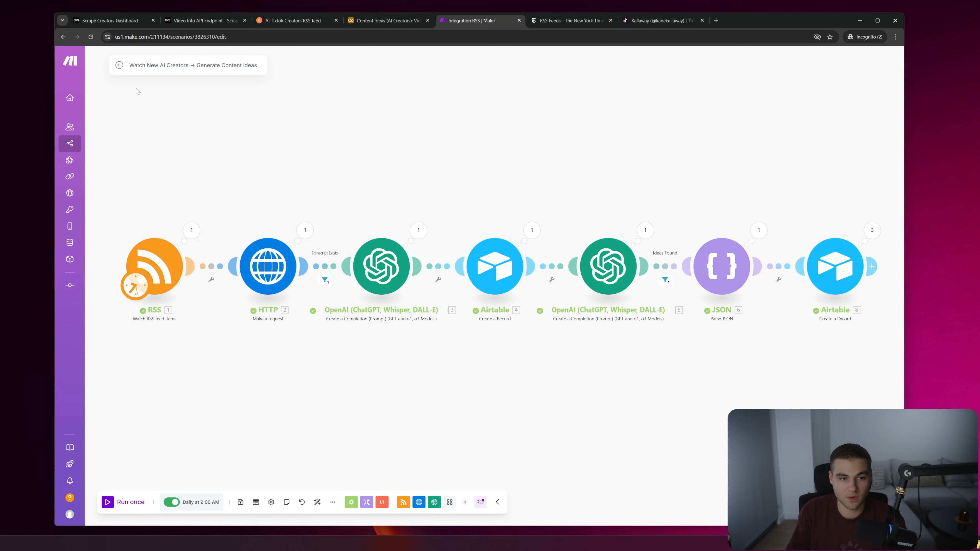
{"action": "left_click", "coordinate": [119, 66]}
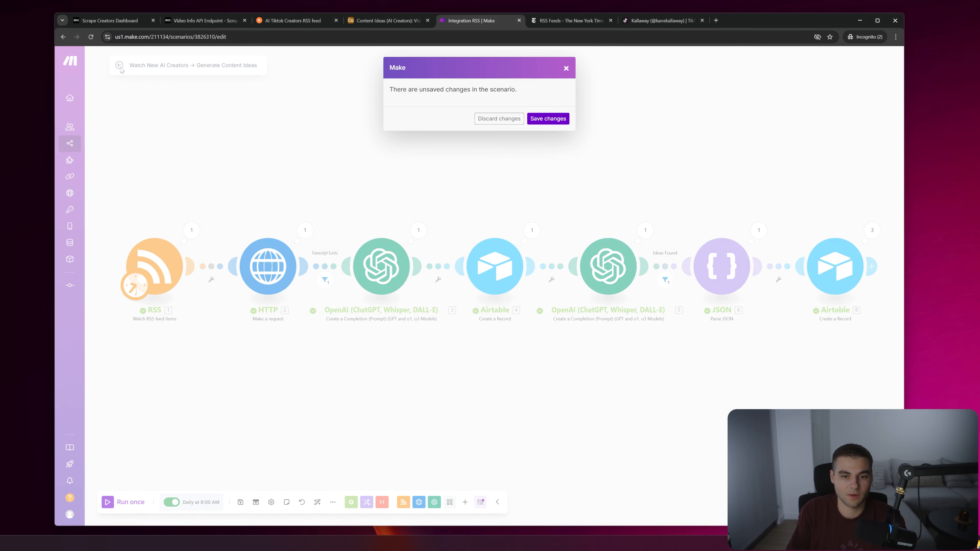
{"action": "left_click", "coordinate": [548, 118]}
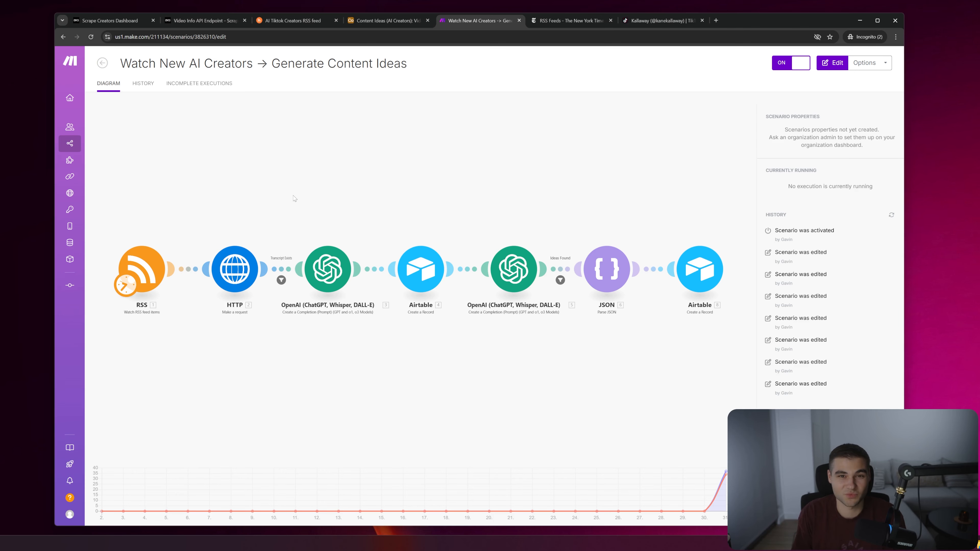
{"action": "left_click", "coordinate": [270, 261]}
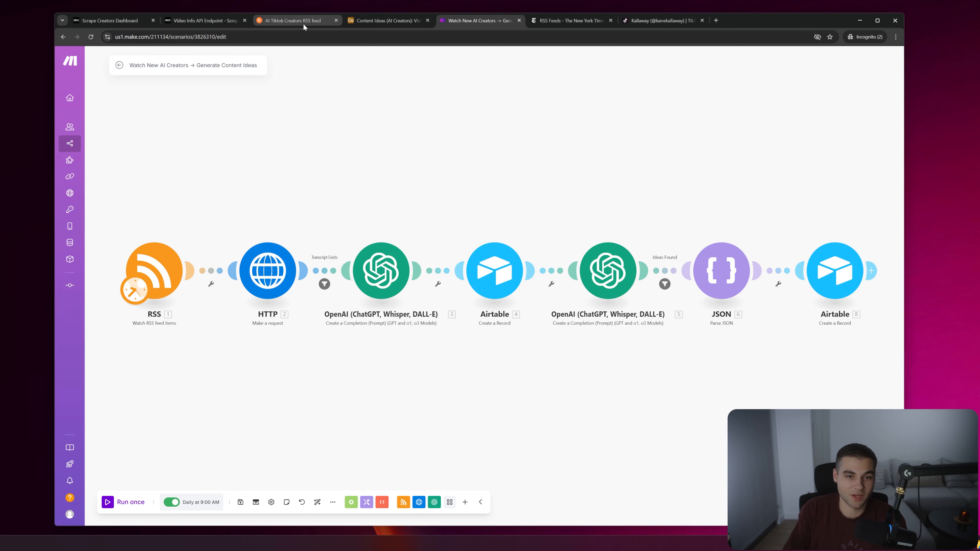
Switch to RSS.app, compare the Basic, Developer and Pro subscription plans, and return to the Make scenario.
{"action": "left_click", "coordinate": [299, 23]}
{"action": "mouse_move", "coordinate": [85, 190]}
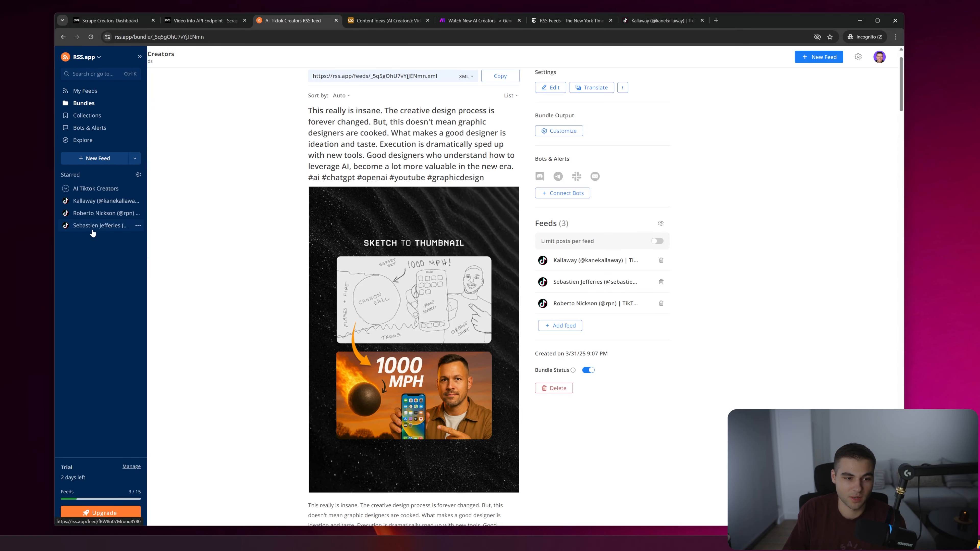
{"action": "left_click", "coordinate": [99, 512]}
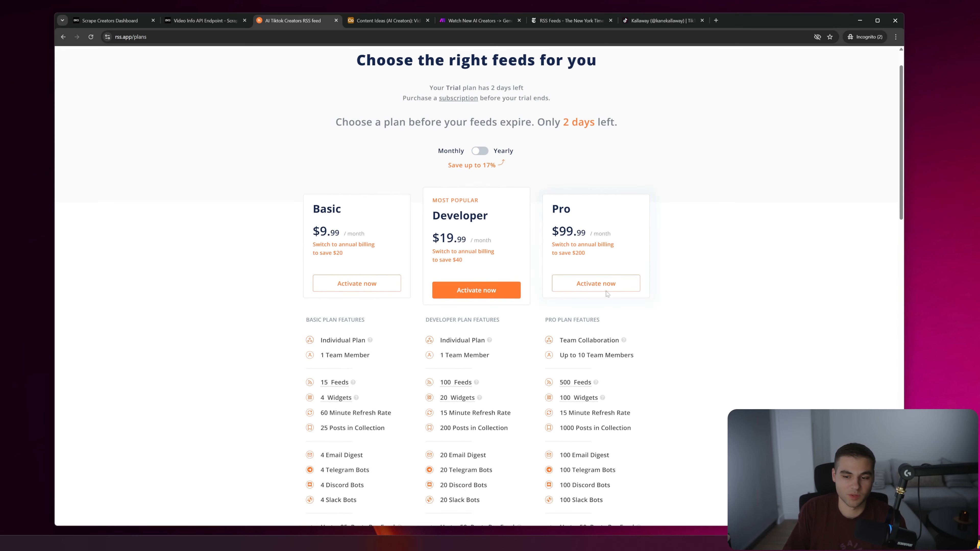
{"action": "scroll", "coordinate": [577, 351], "scroll_direction": "down", "scroll_amount": 2}
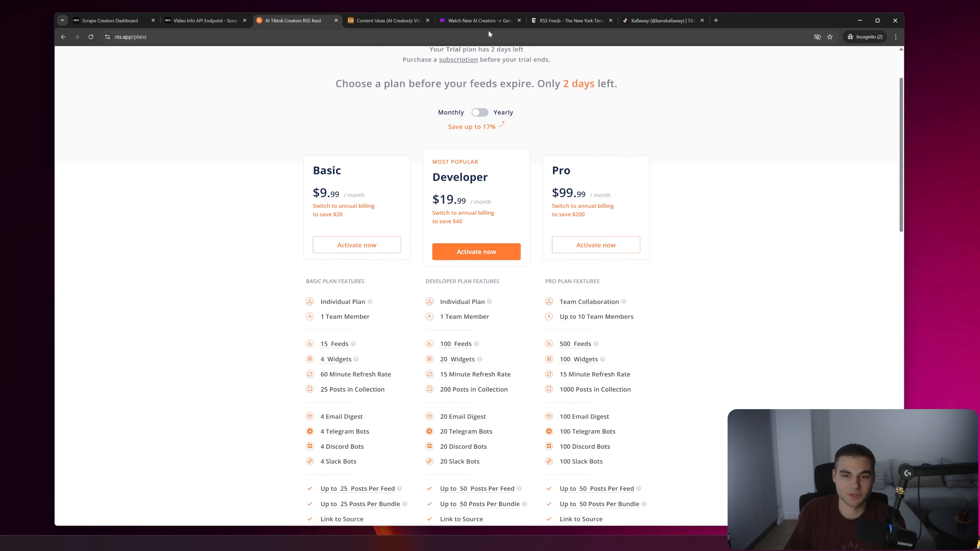
{"action": "left_click", "coordinate": [482, 23]}
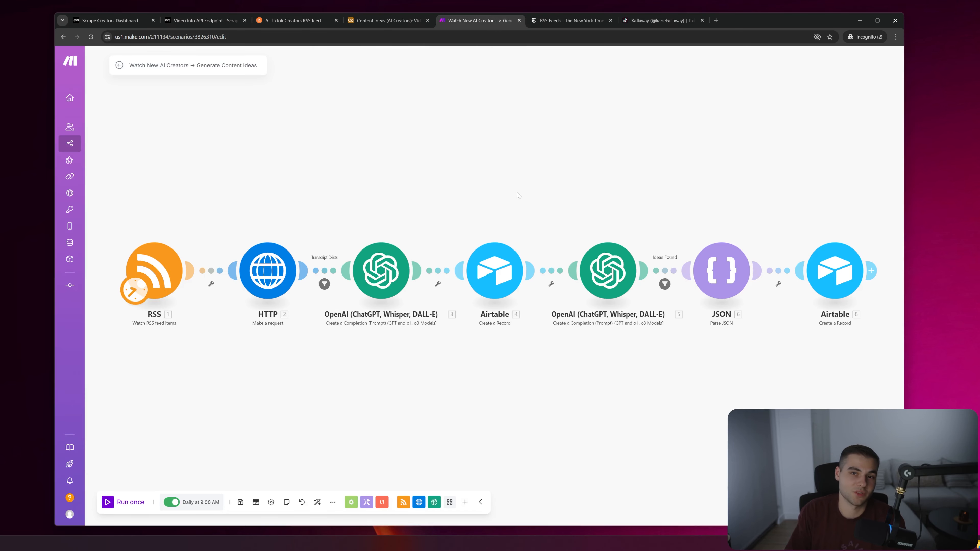